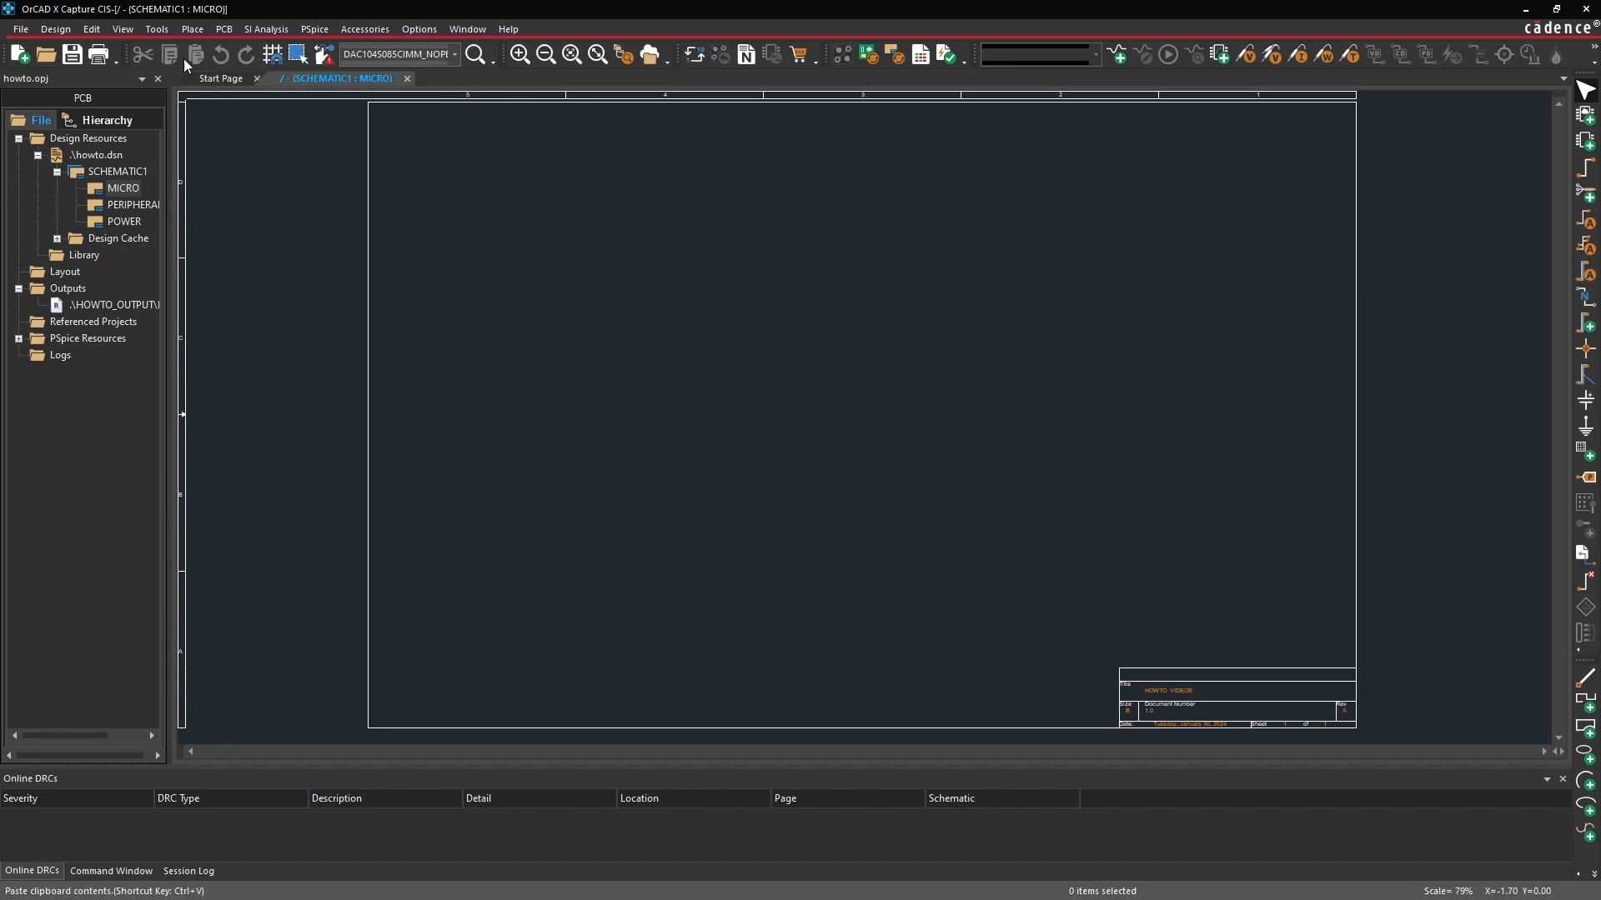
Open the workspace configuration, review the members of My Workspace and Cadence, and accept it with My Workspace selected.
click(125, 30)
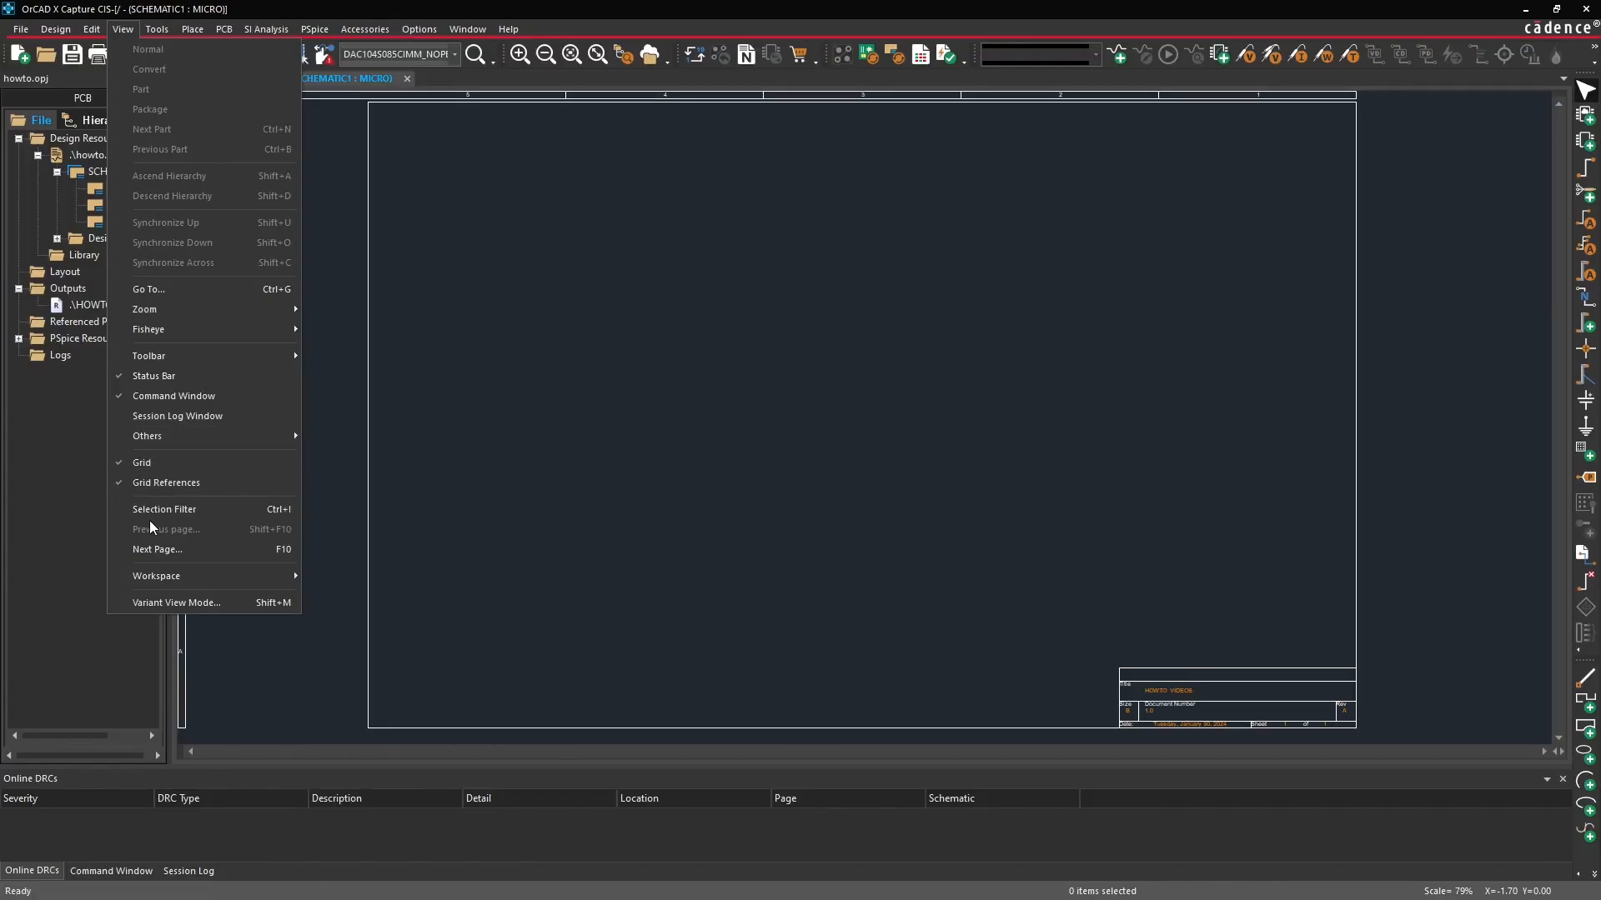
mouse_move(154, 579)
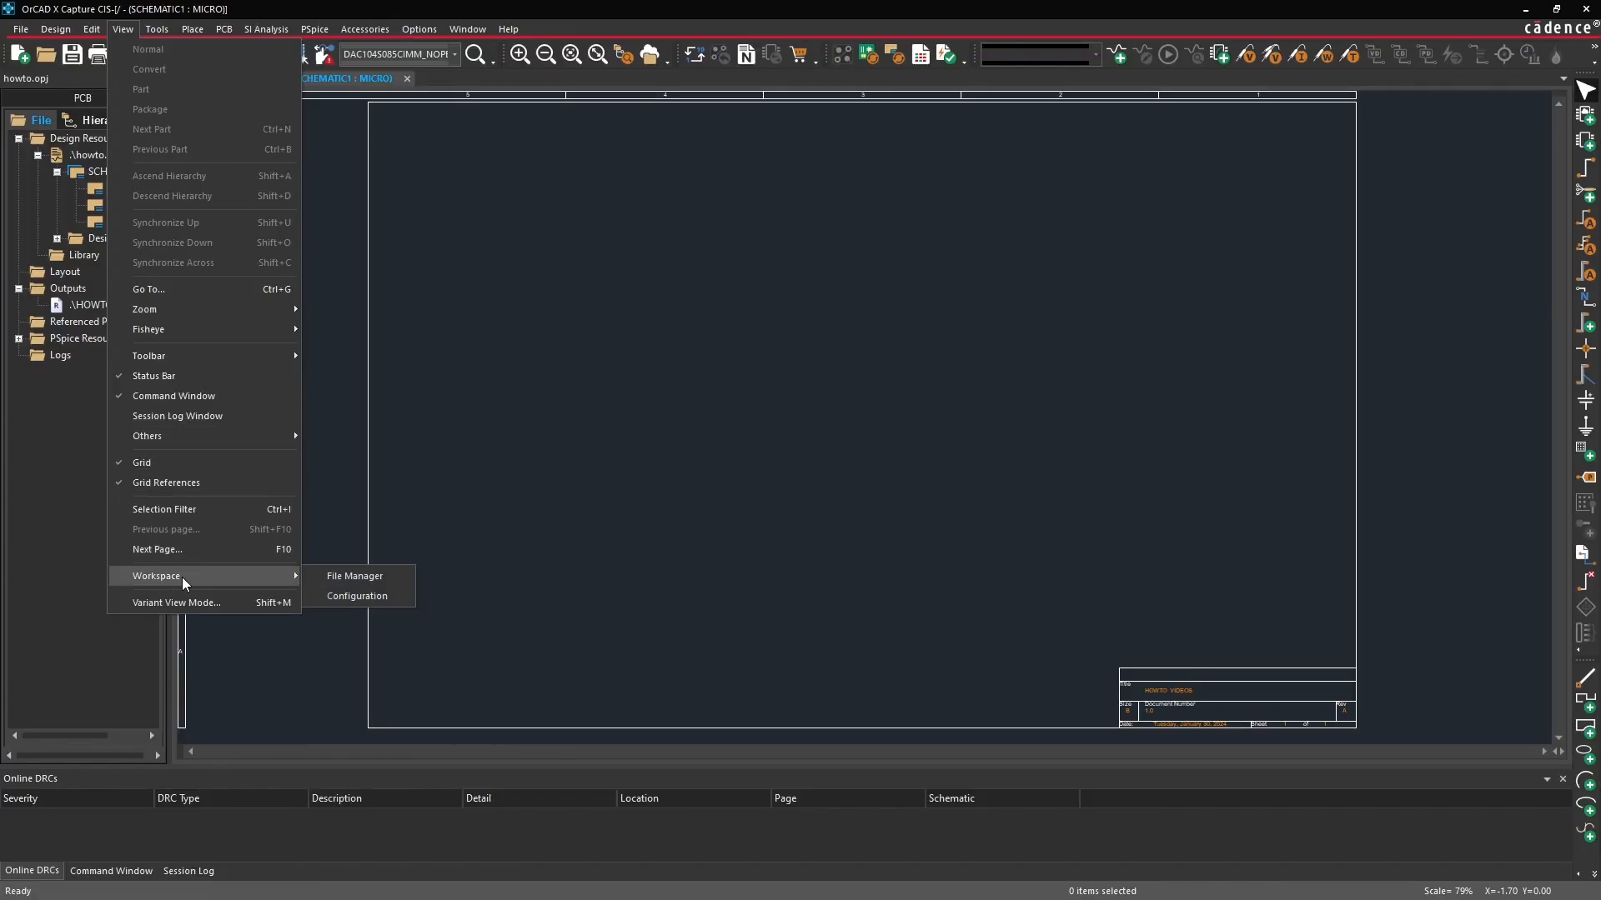
click(355, 597)
drag(799, 217, 842, 155)
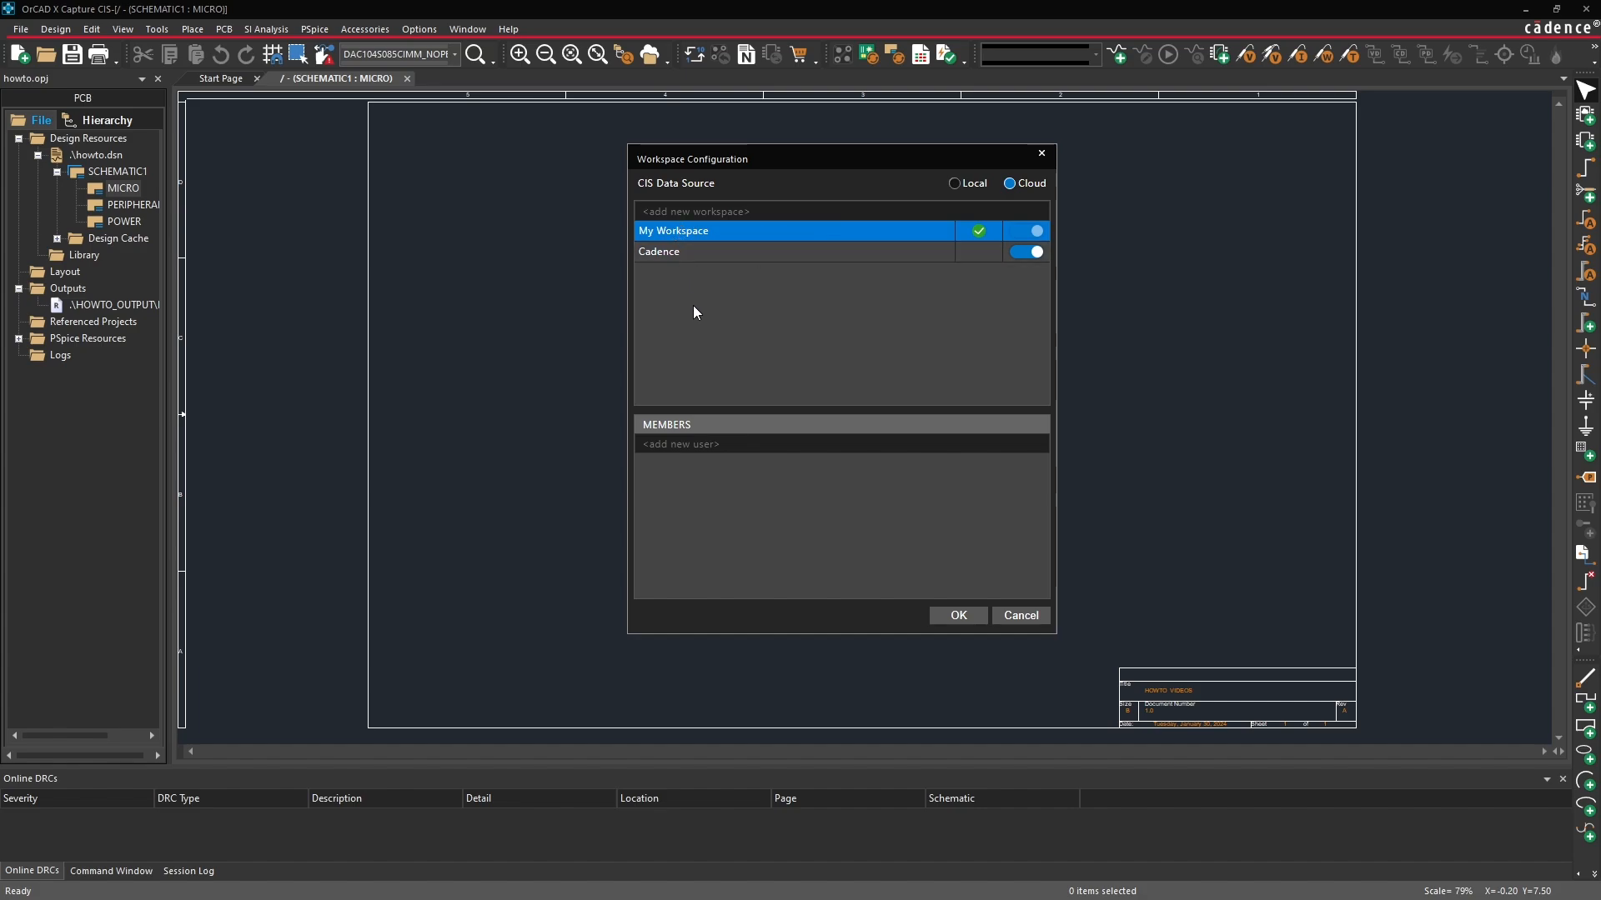
click(686, 252)
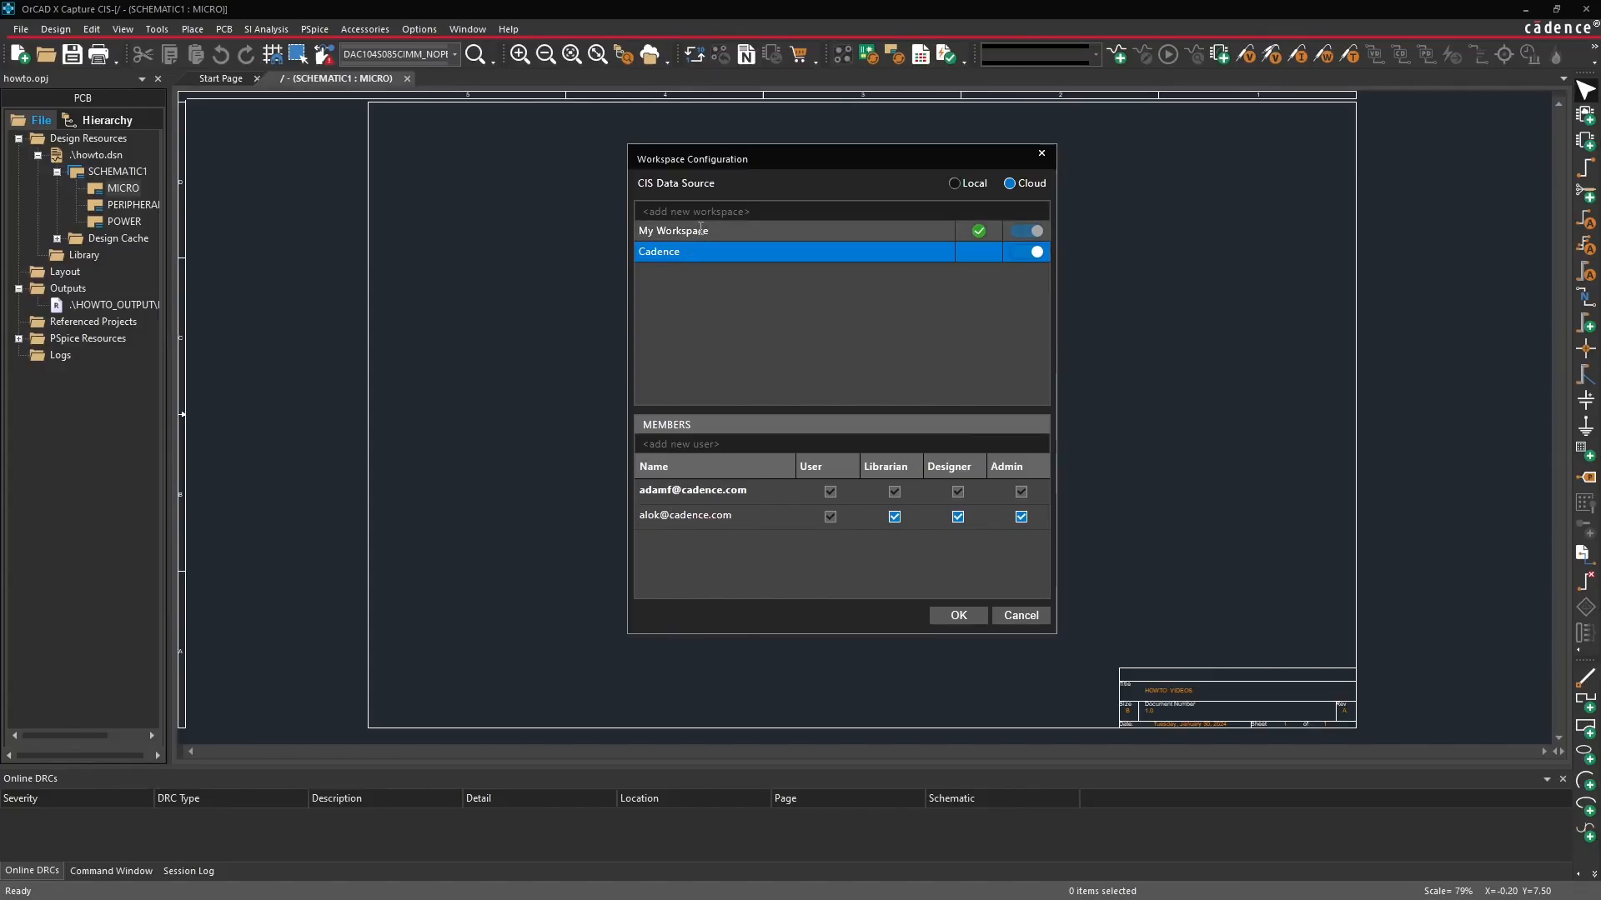
click(707, 231)
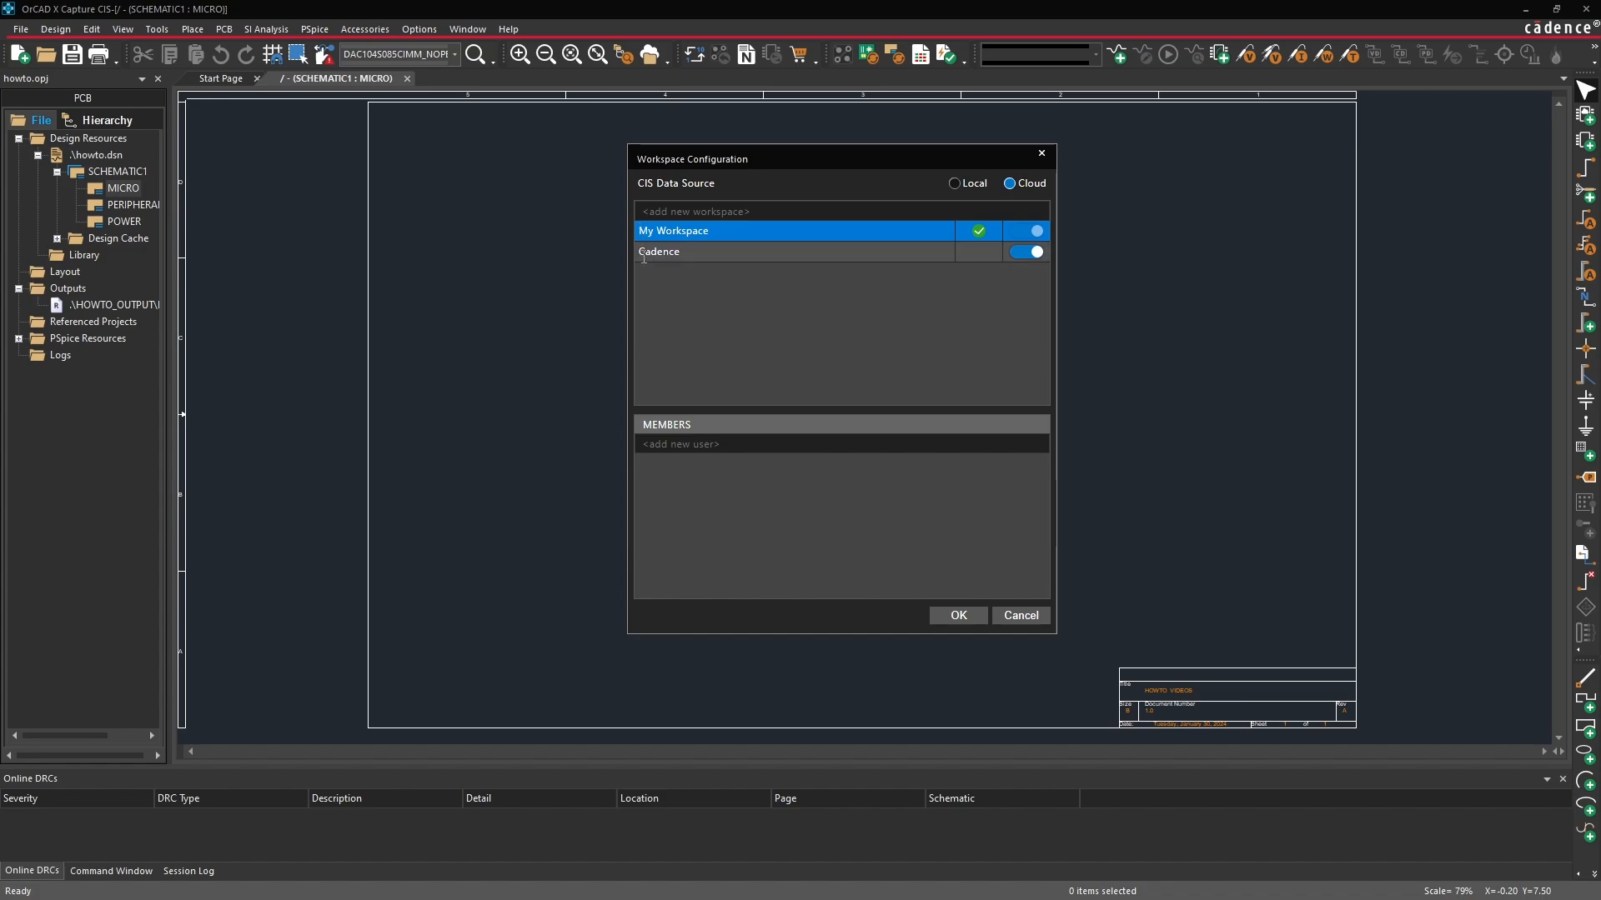
click(658, 252)
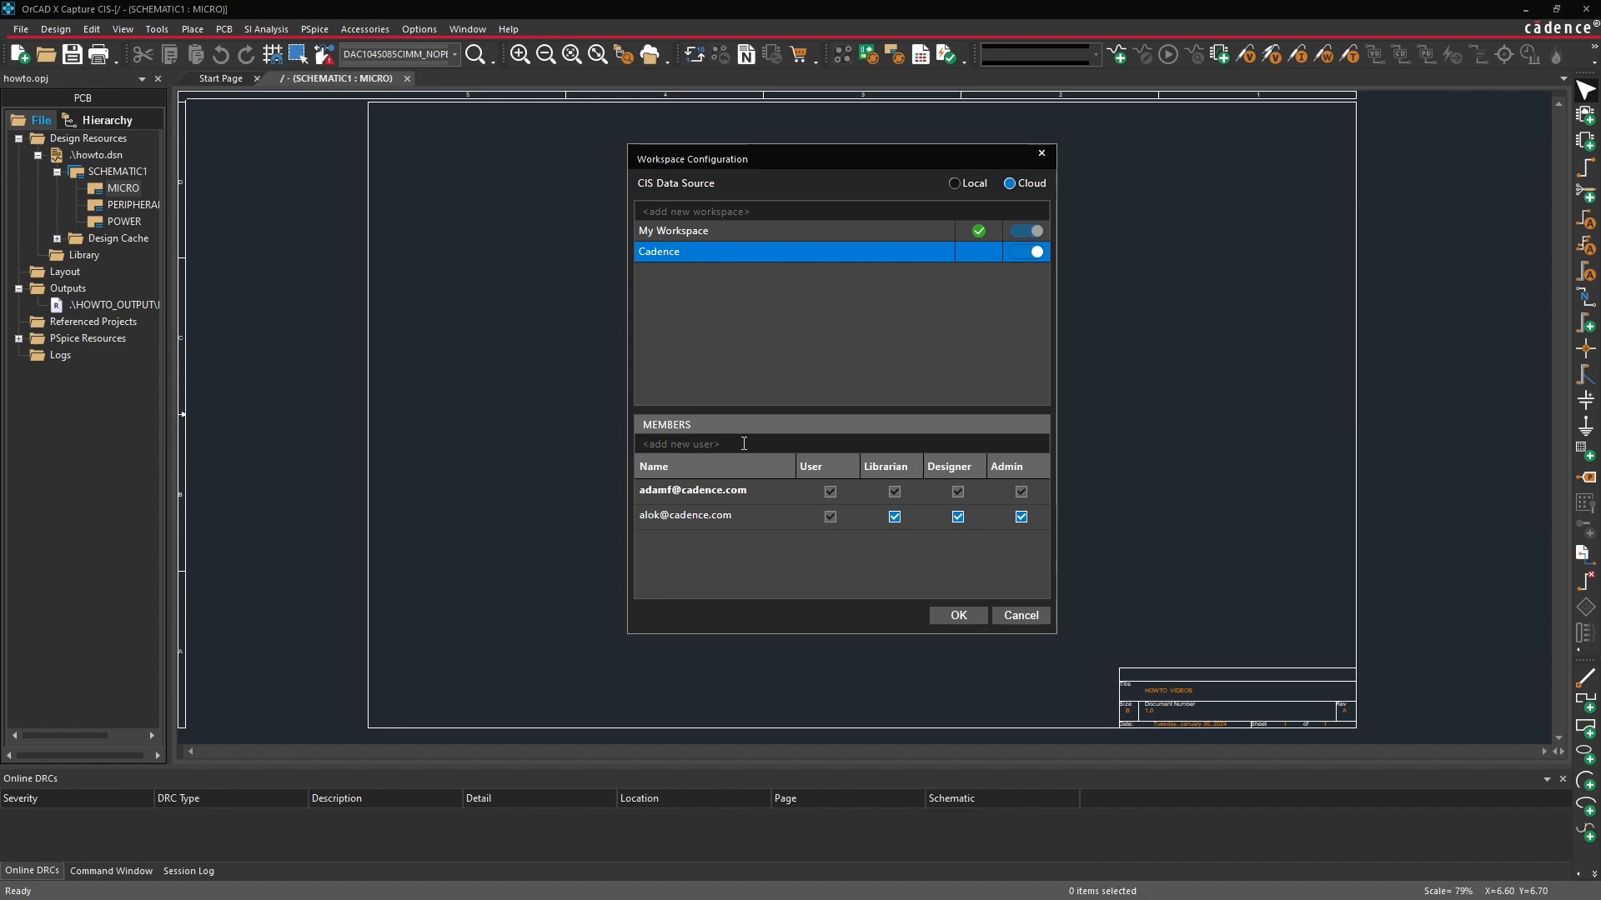
click(765, 235)
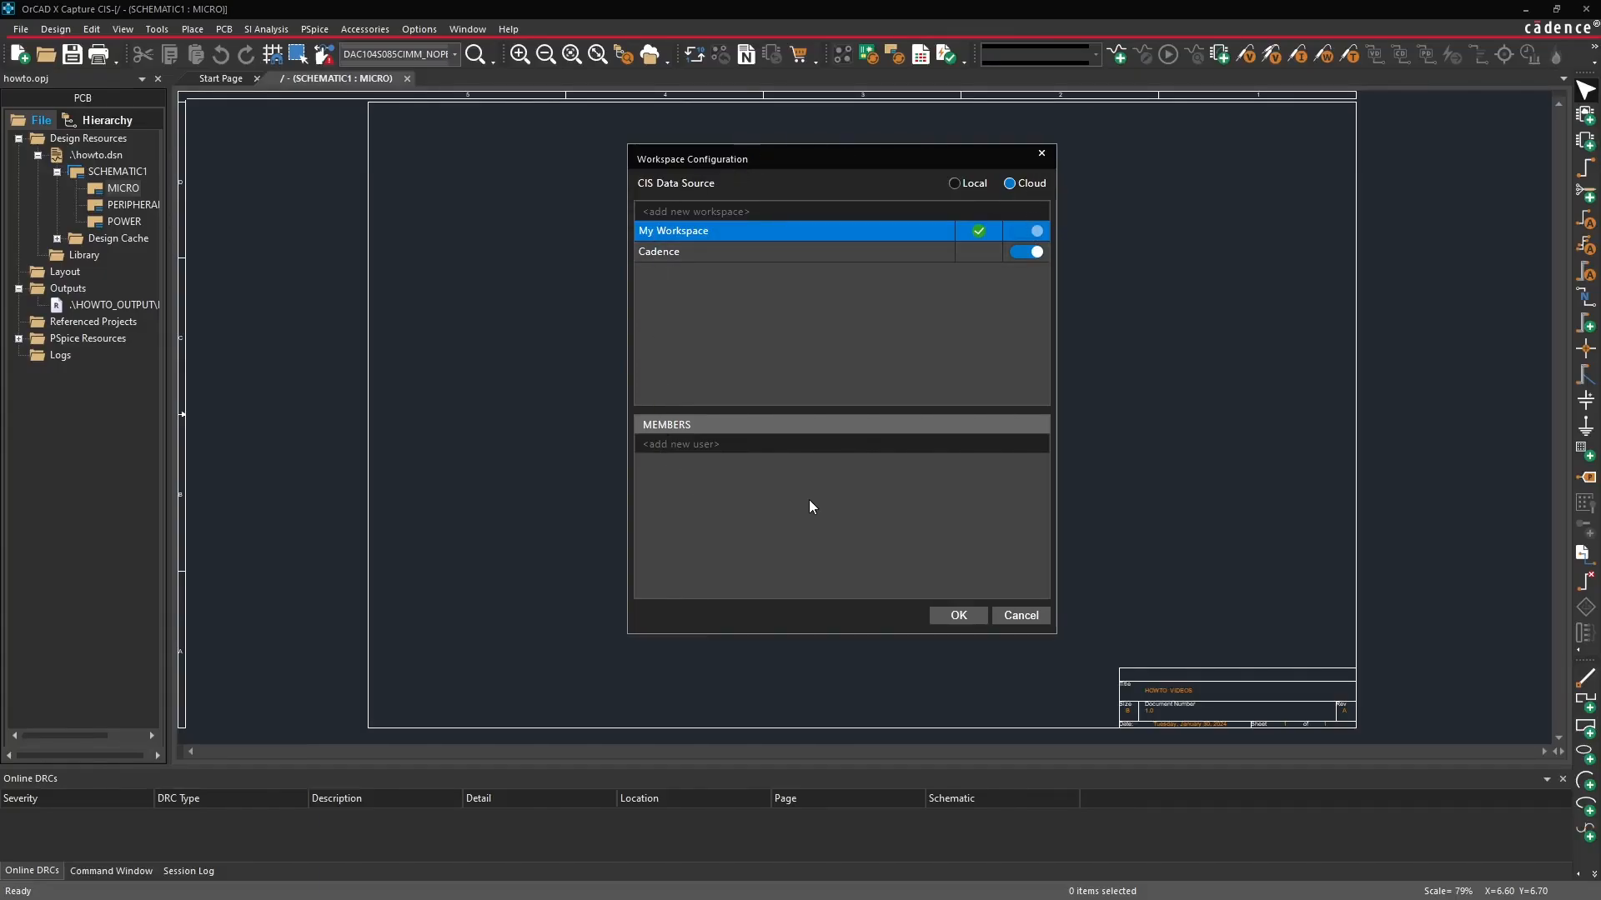
click(957, 616)
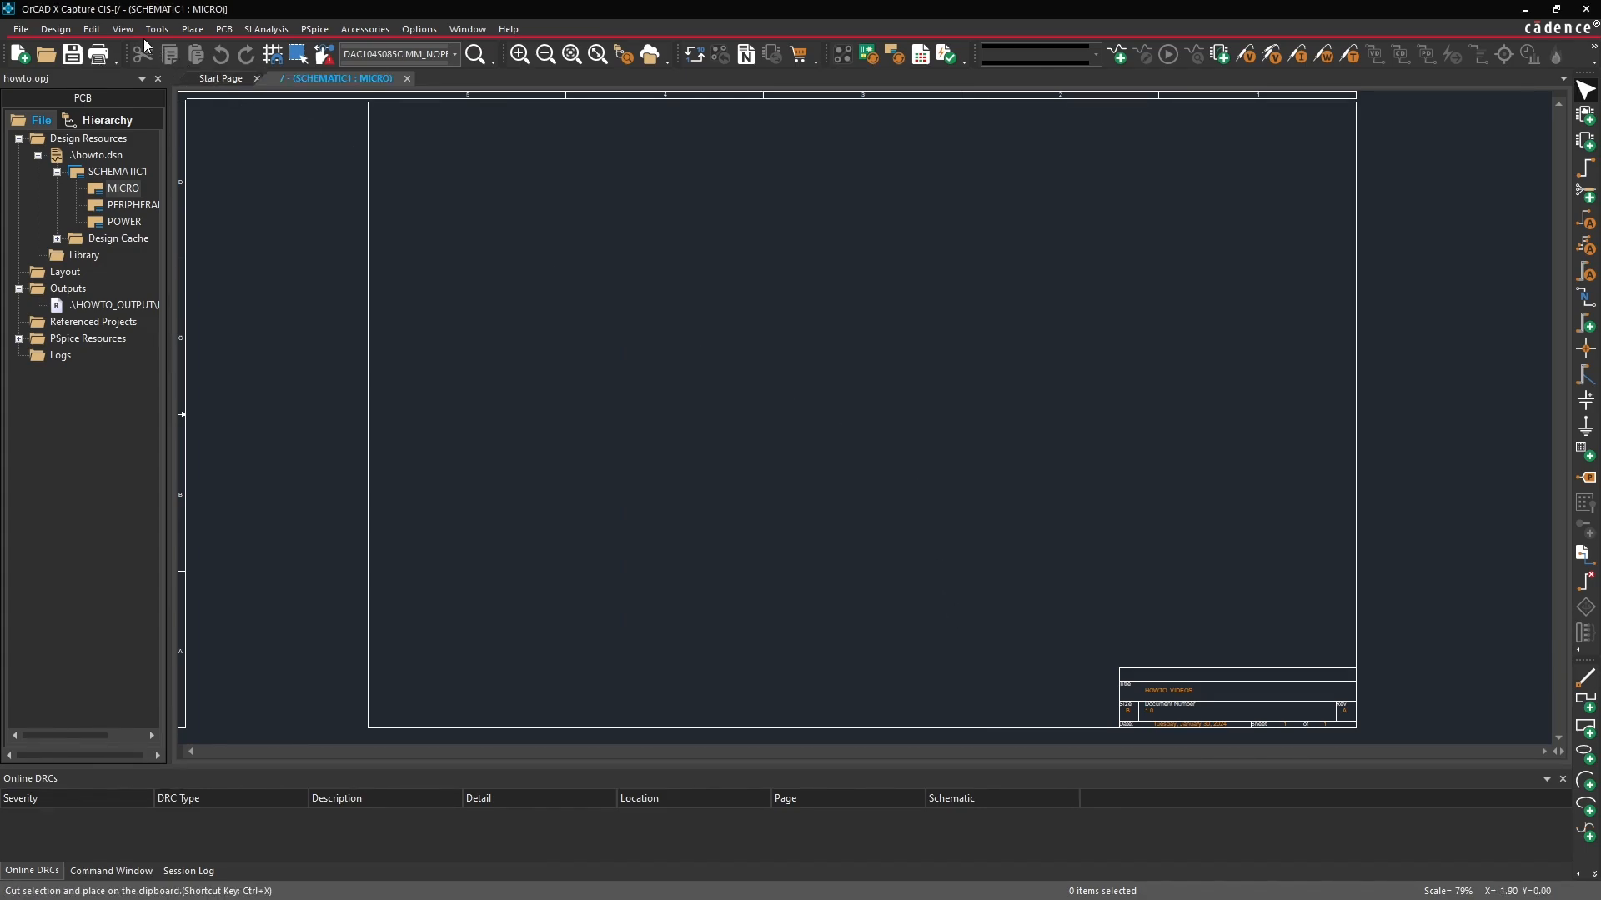
Open the workspace File Manager and expand My Workspace with its libraries and projects folders.
click(125, 28)
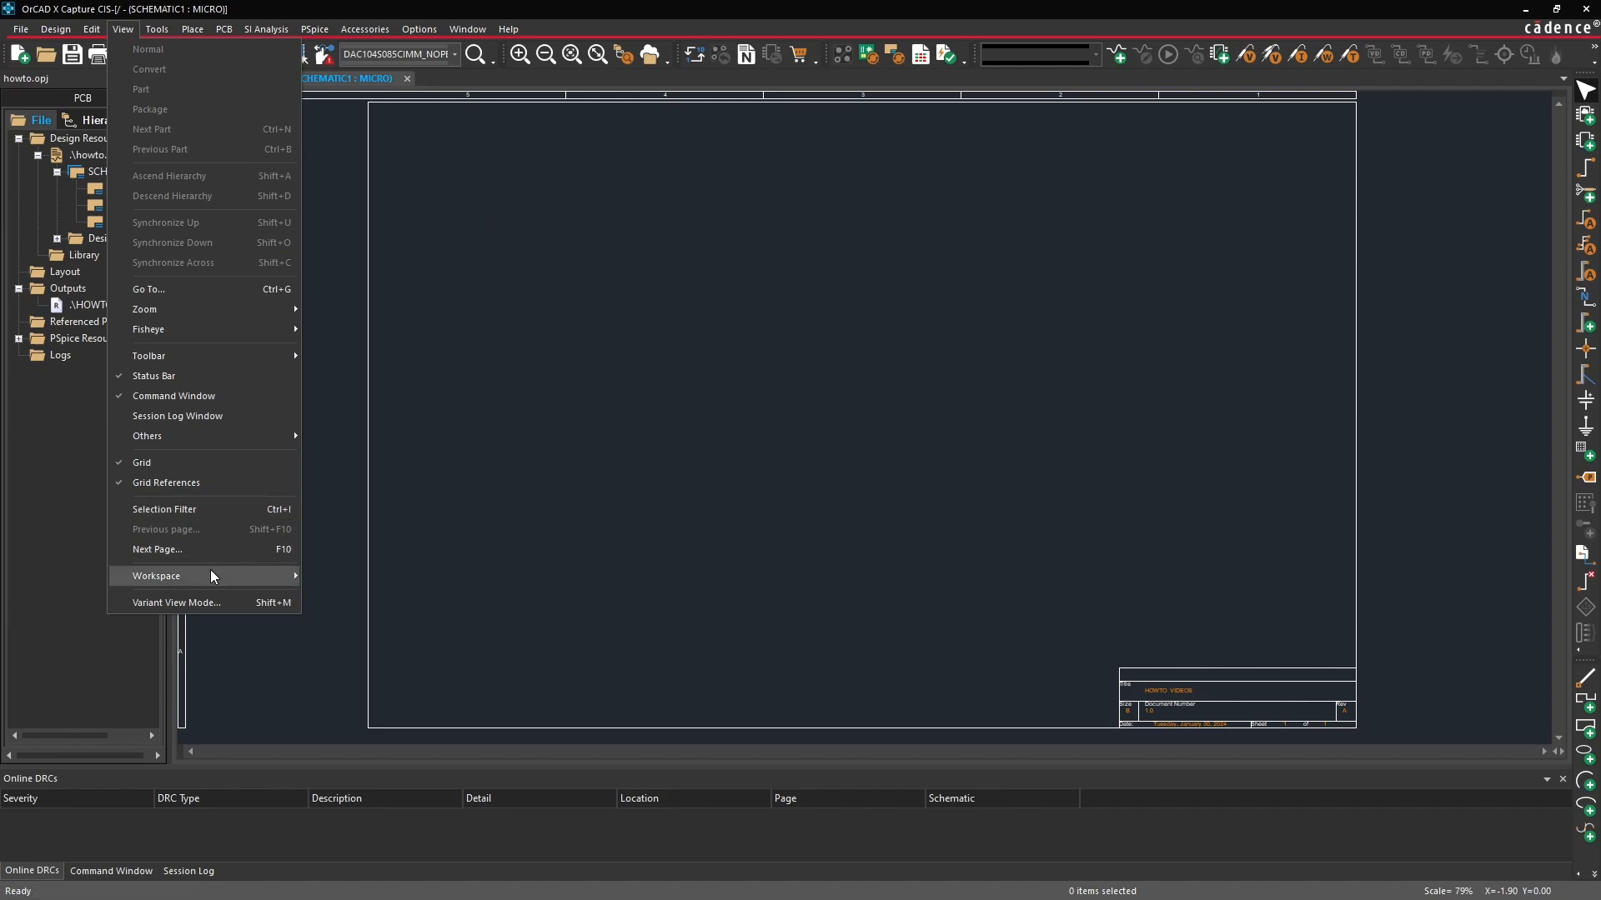
mouse_move(209, 575)
click(357, 579)
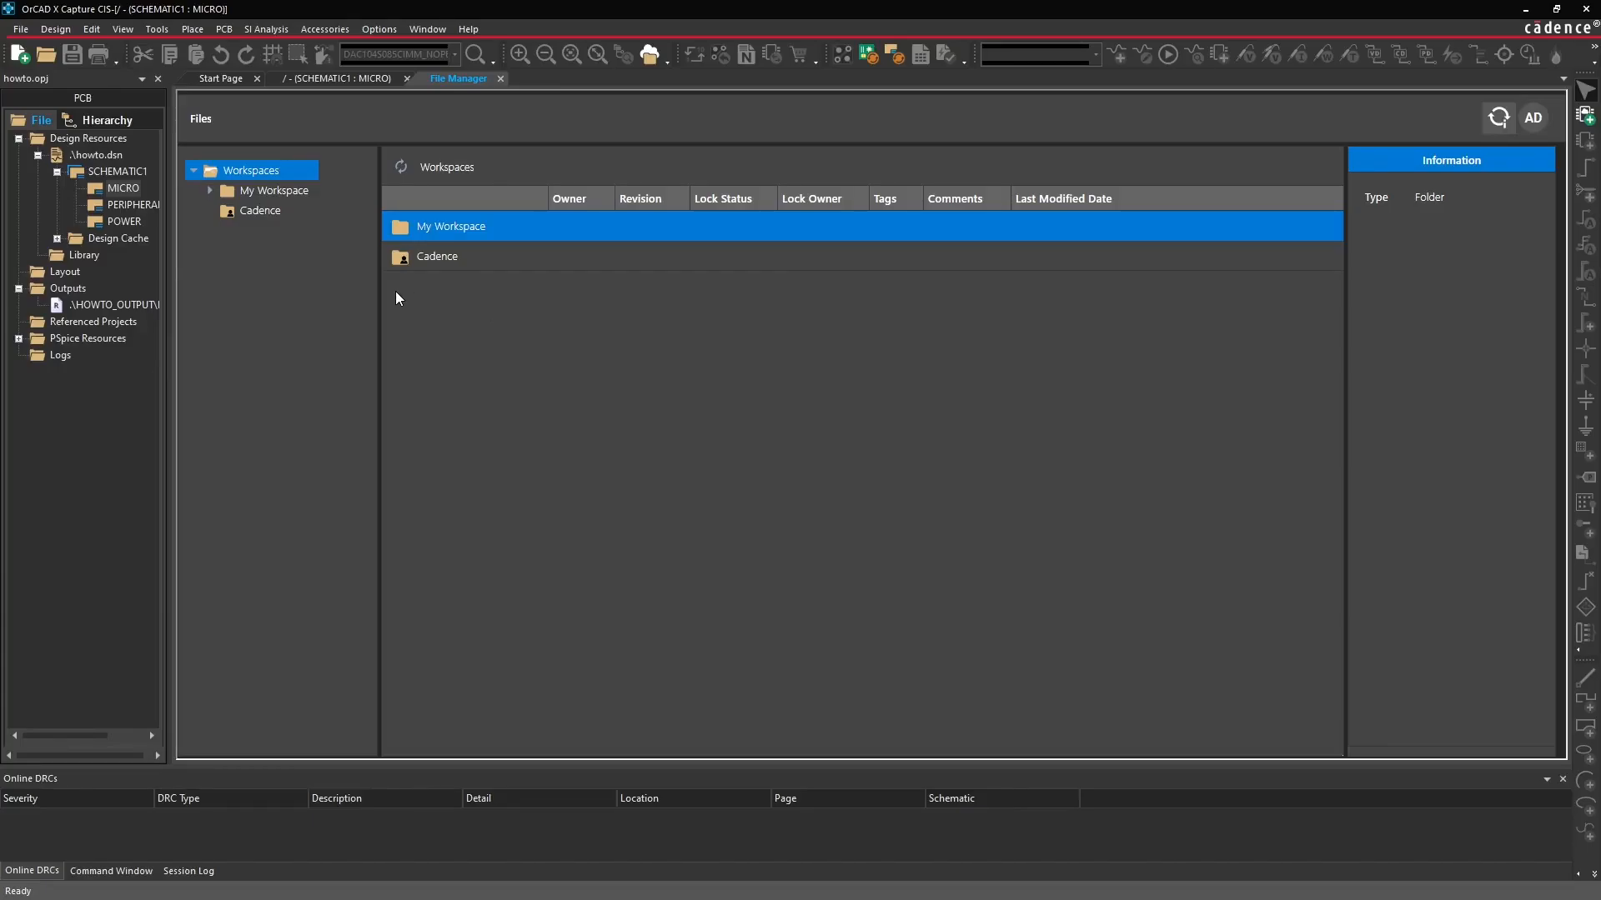
click(210, 192)
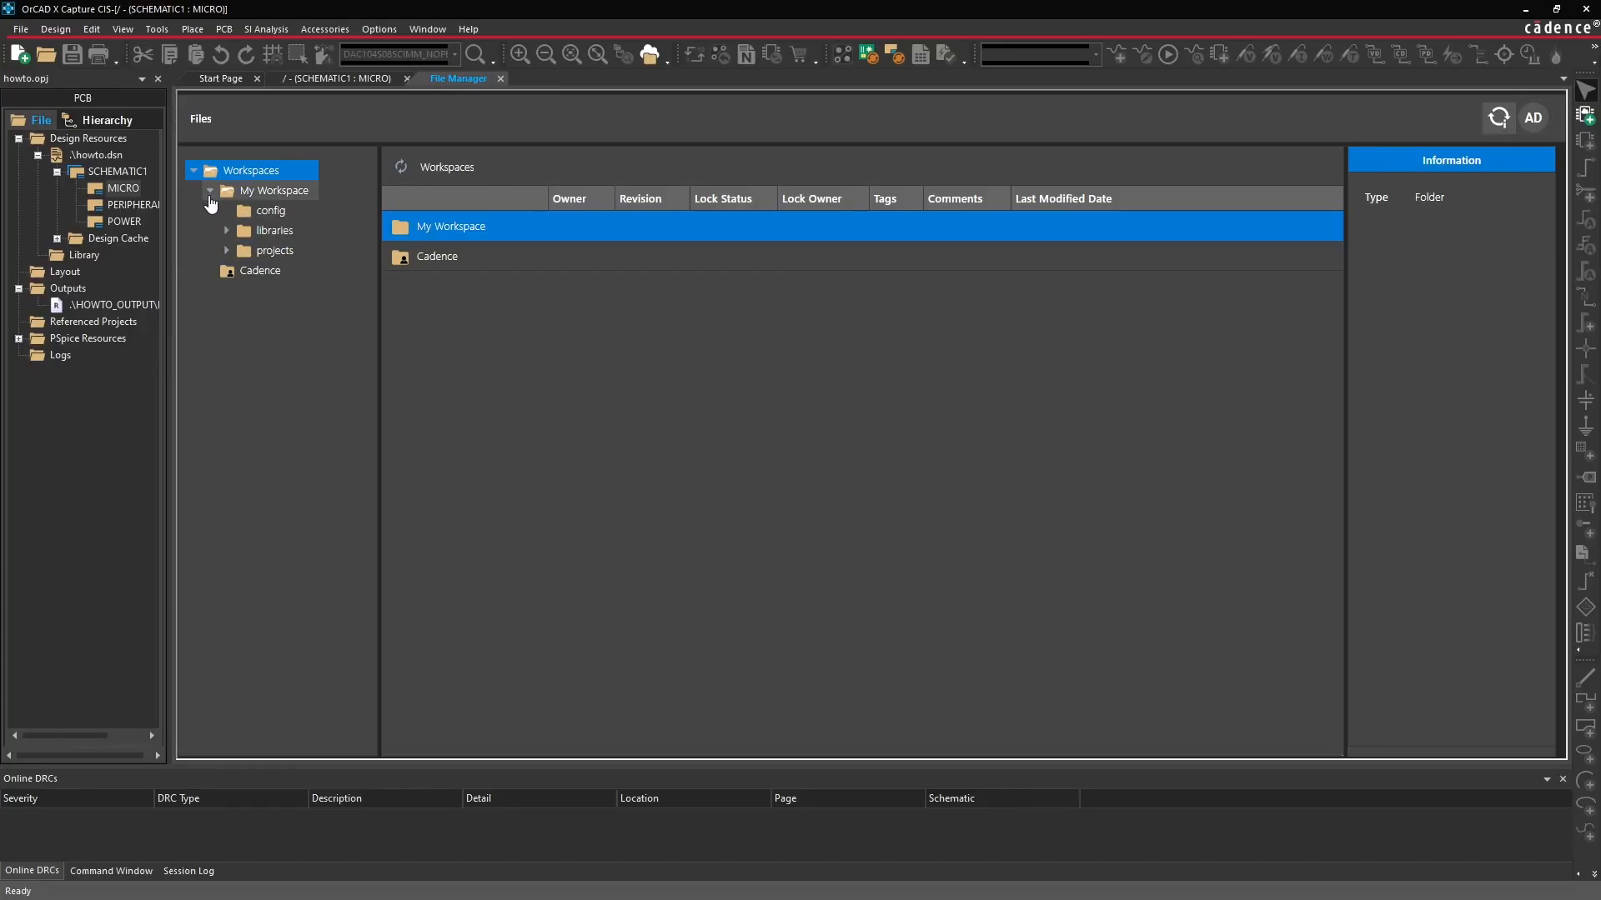
click(226, 231)
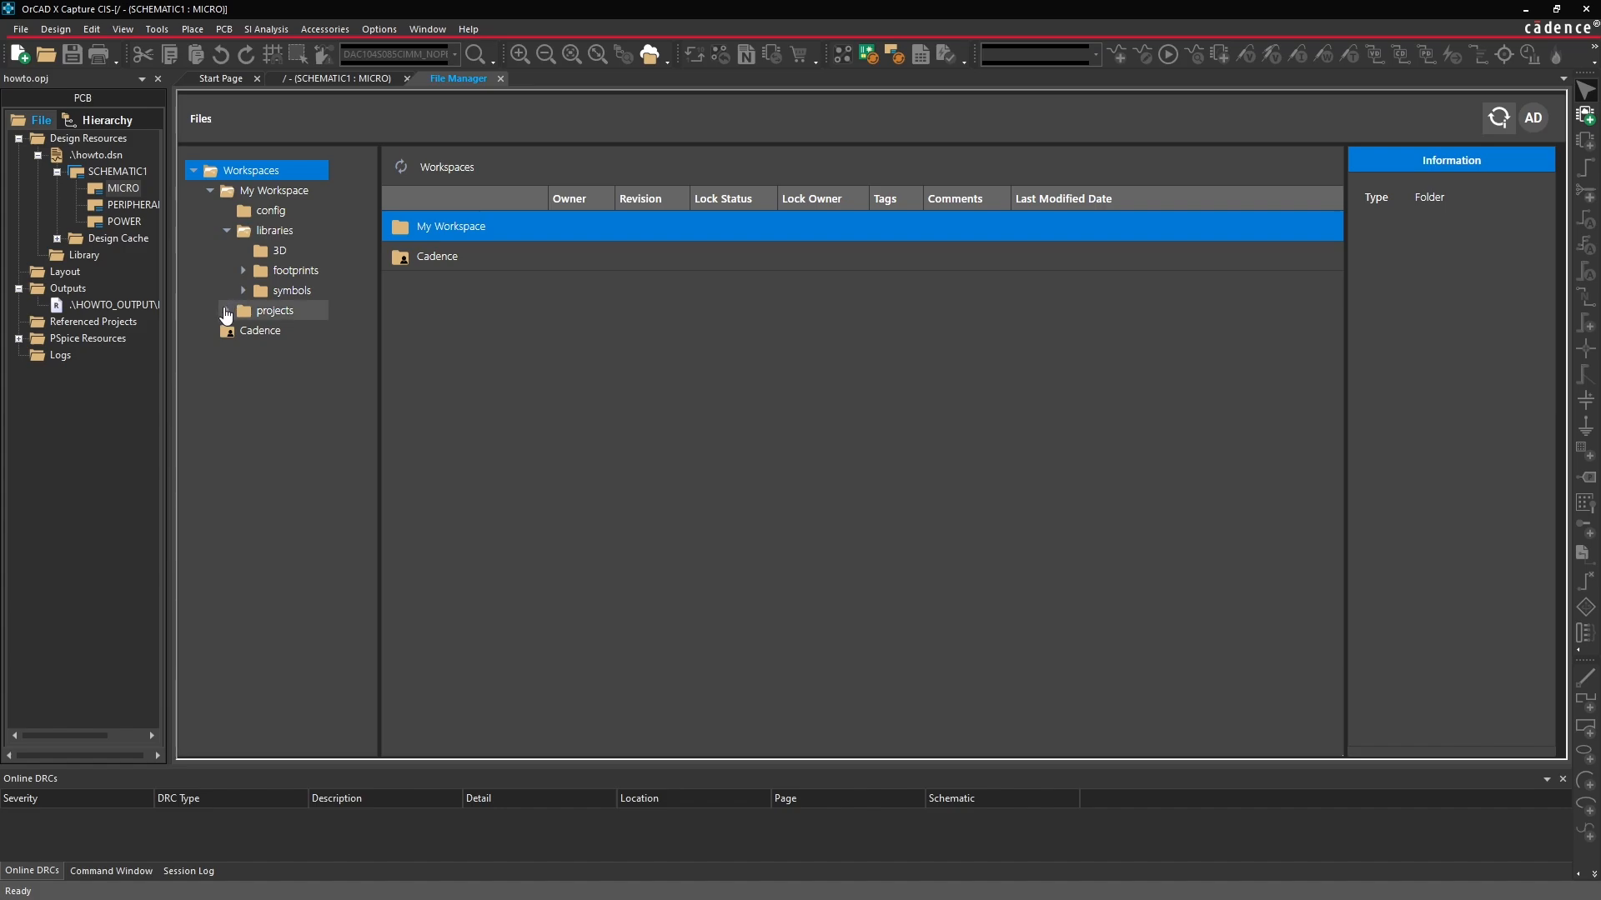
click(225, 313)
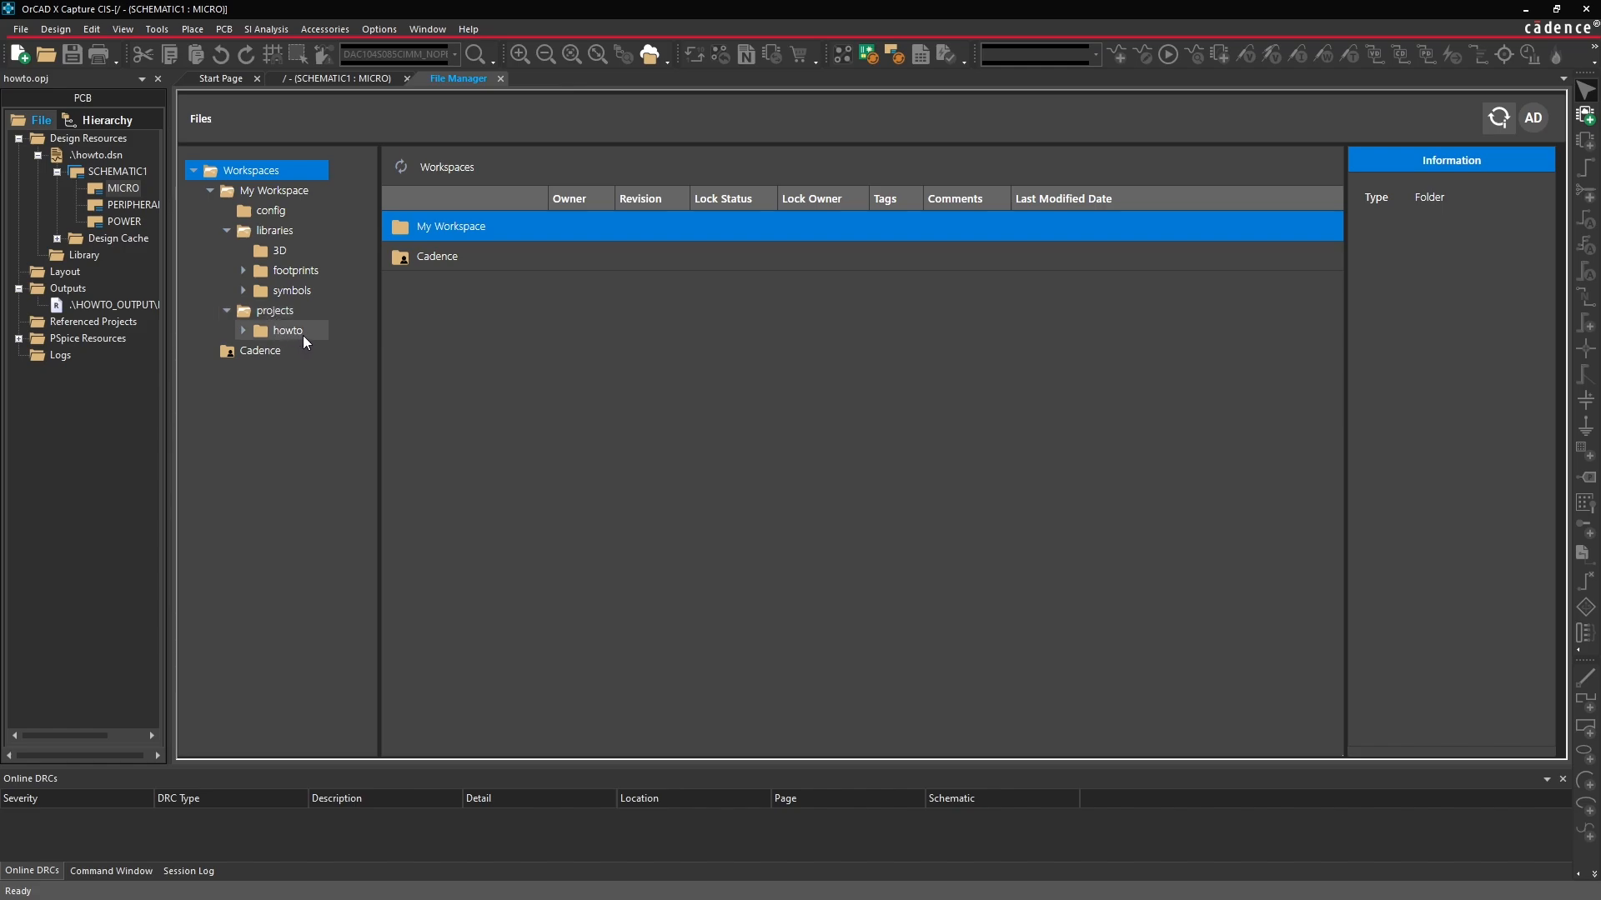
Examine the files stored in the symbols and footprints folders of the My Workspace libraries.
click(278, 290)
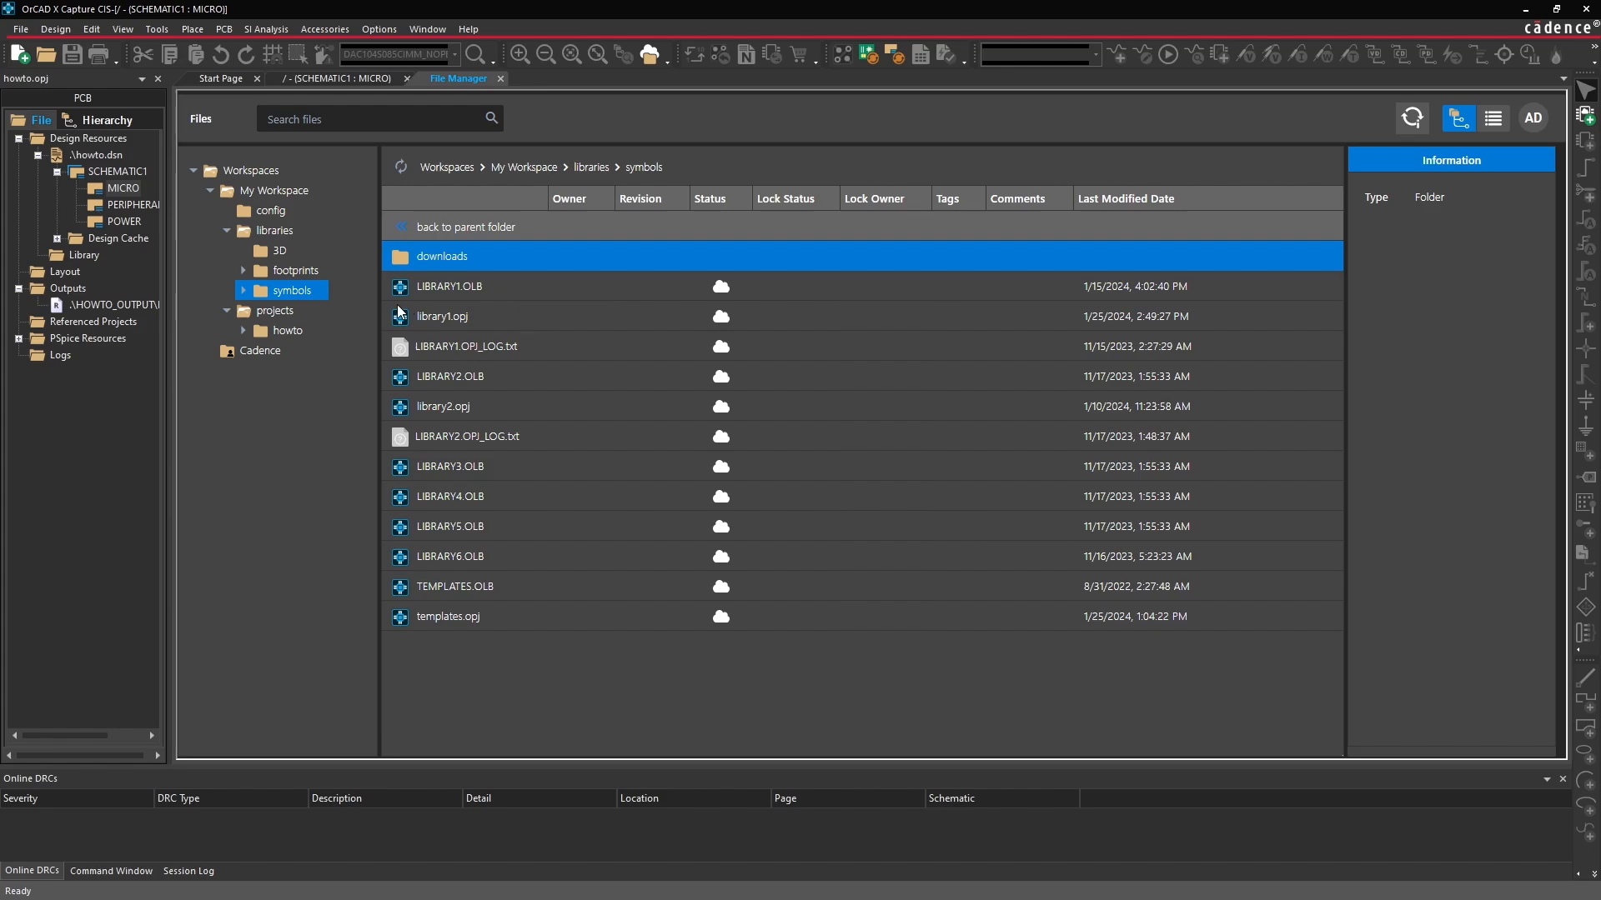
click(296, 271)
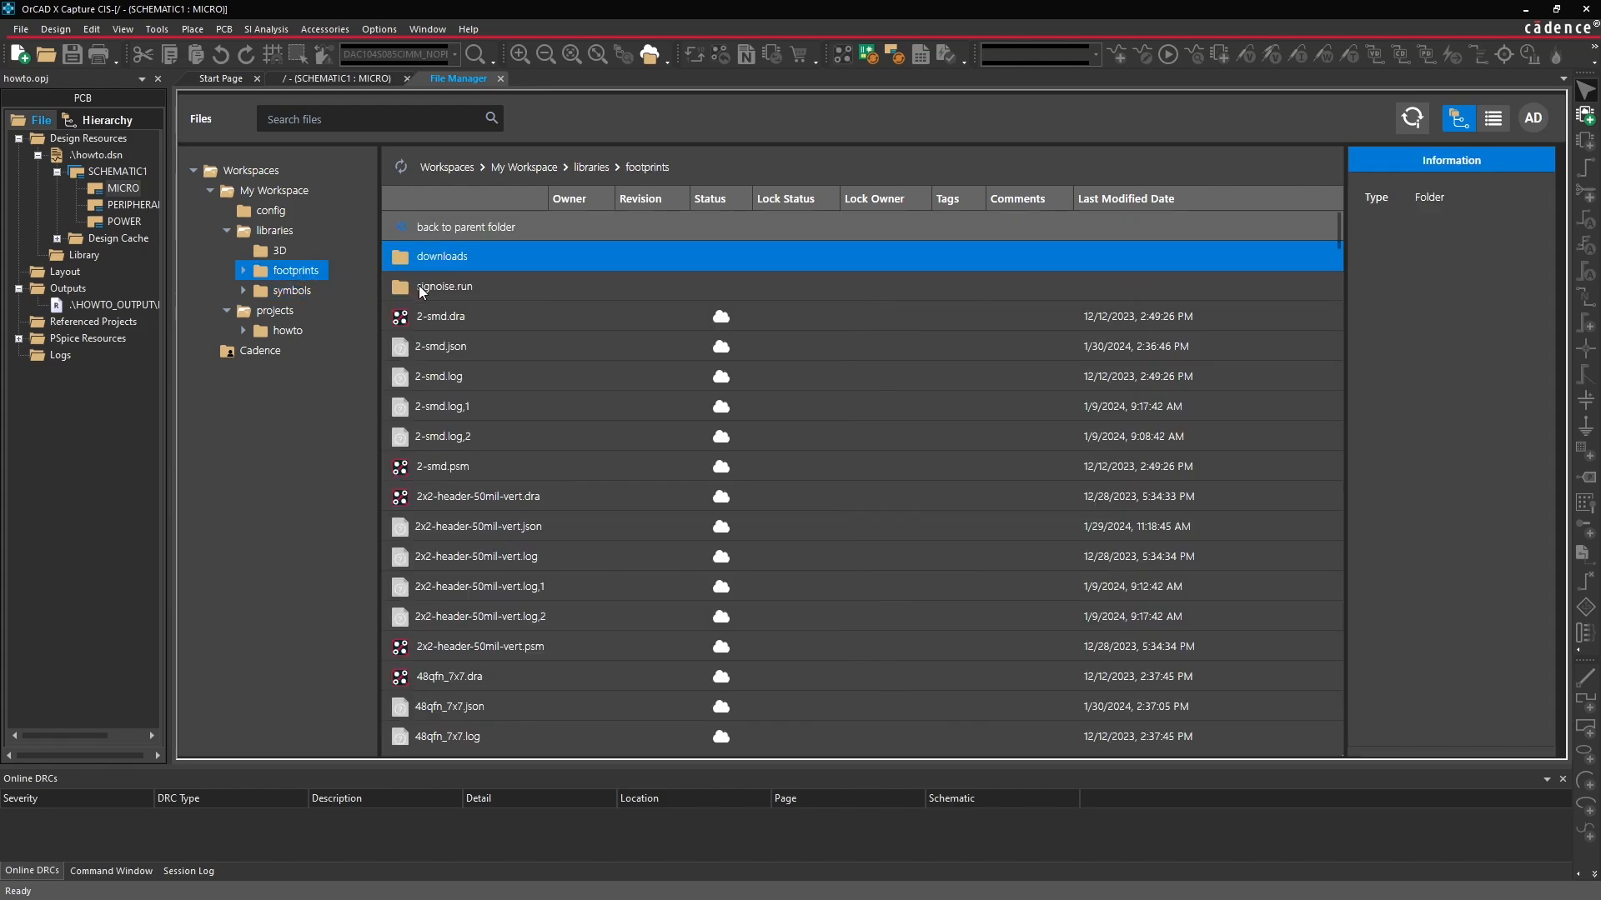
scroll(492, 329, down, 1)
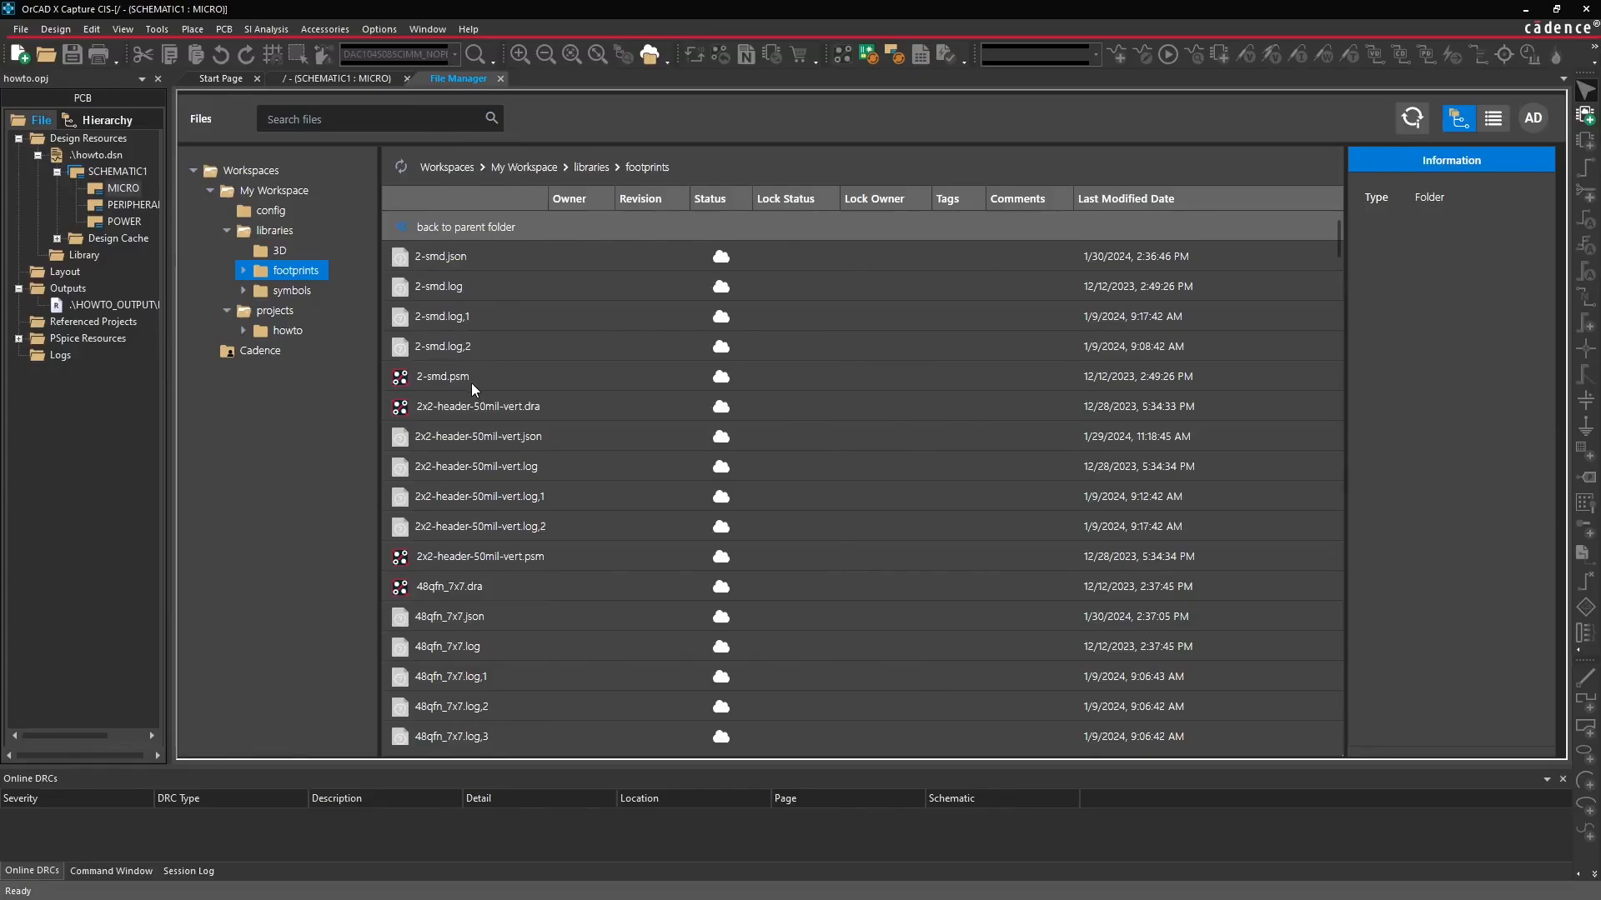
scroll(481, 383, down, 1)
scroll(486, 400, down, 4)
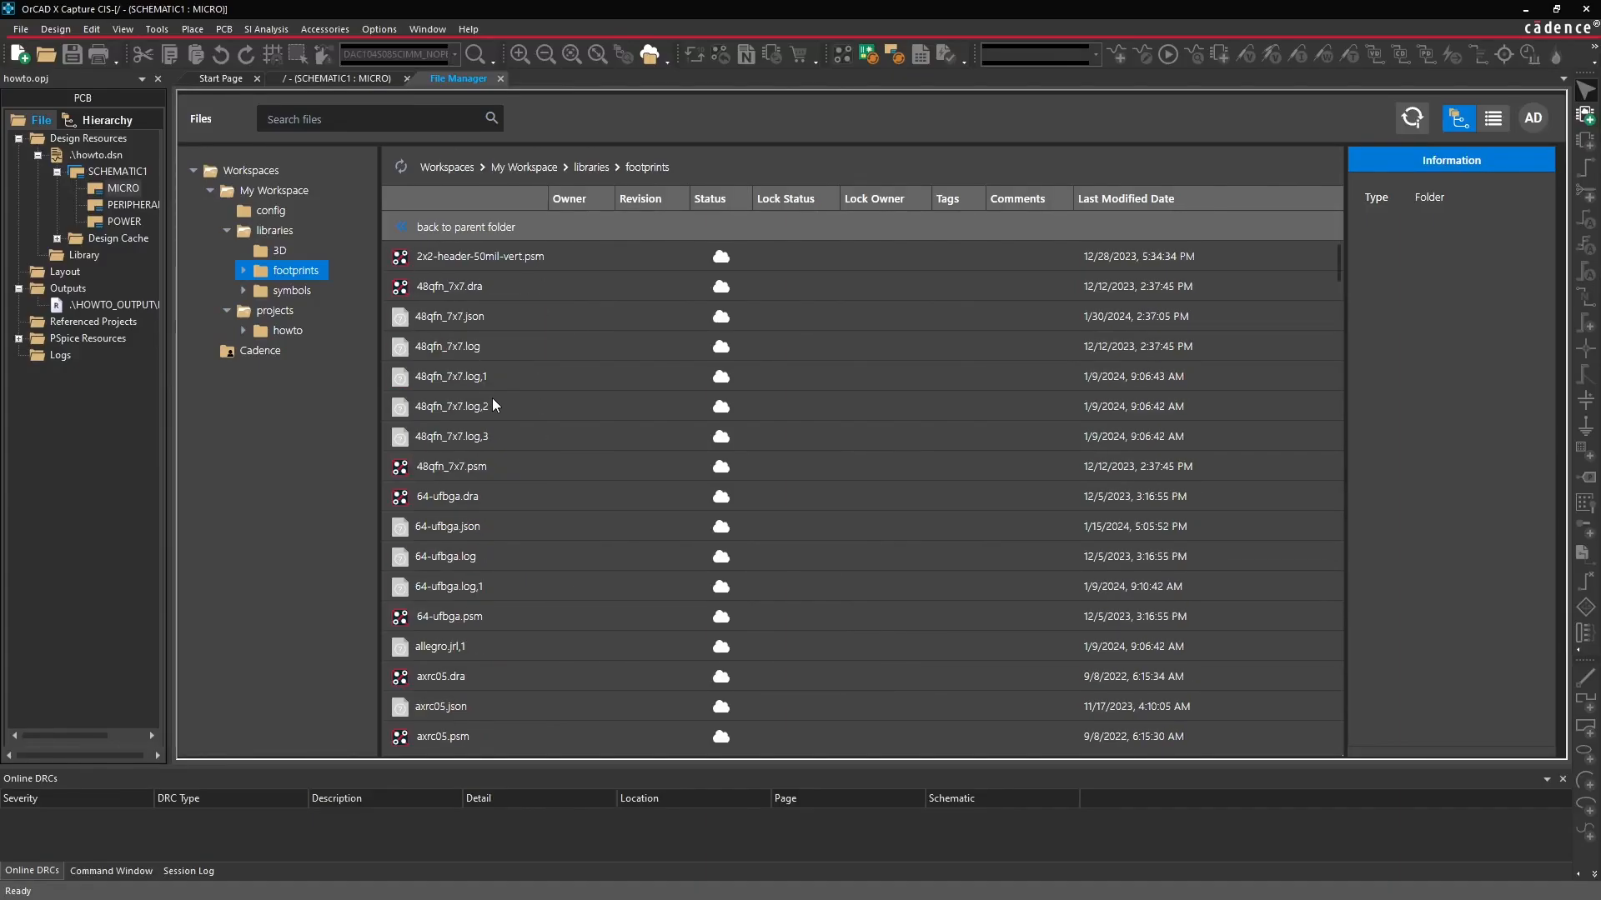
scroll(492, 406, up, 8)
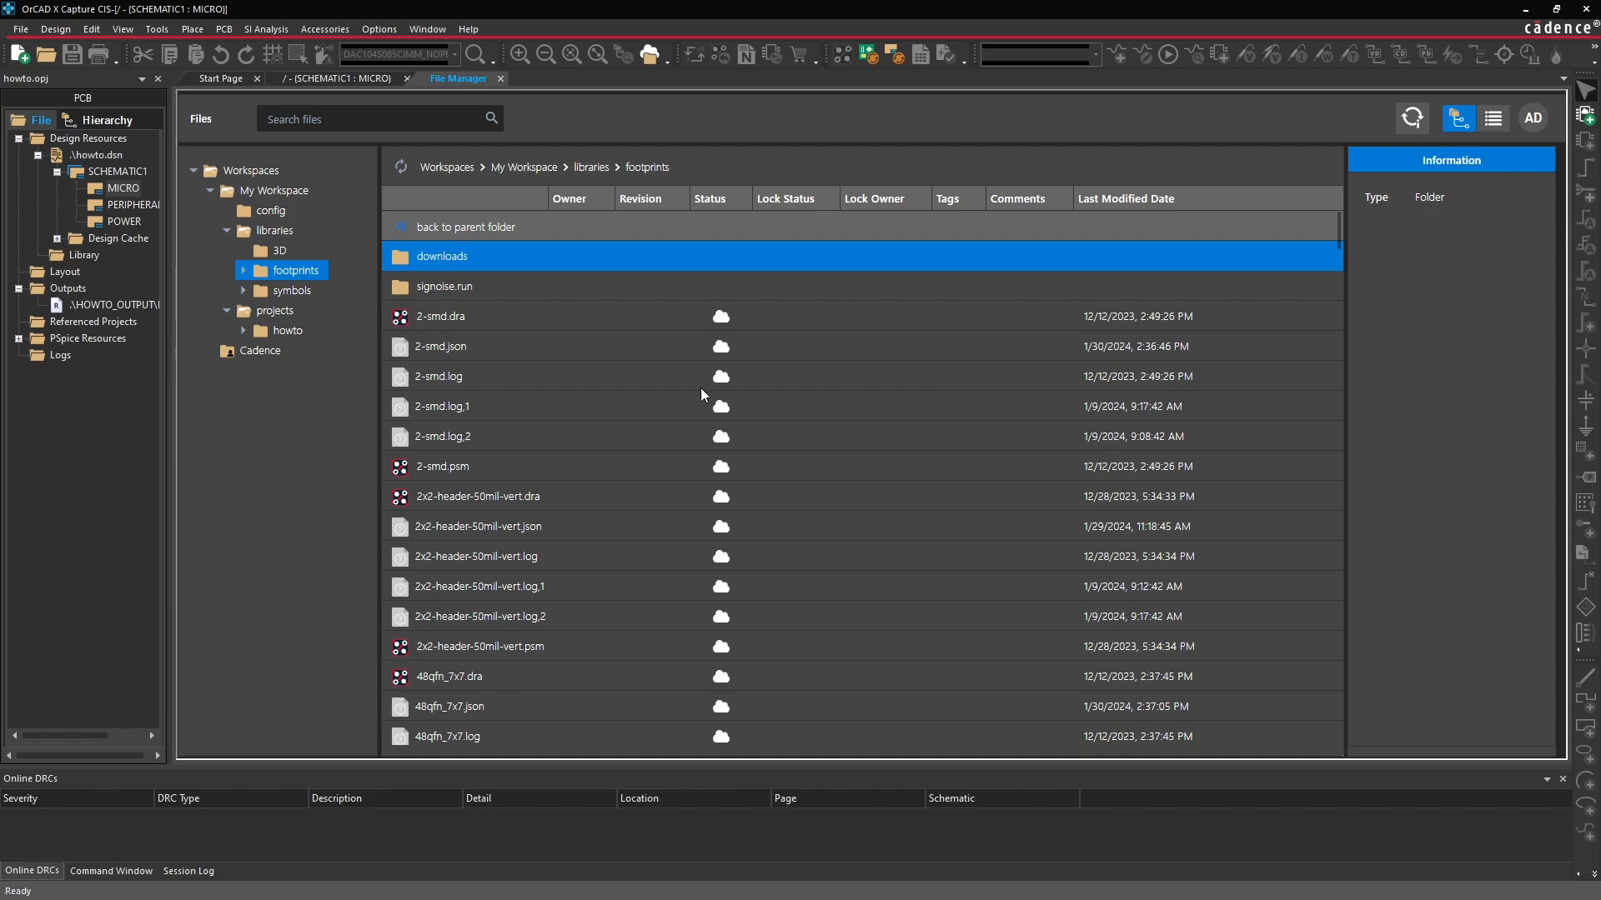
mouse_move(1338, 223)
mouse_down()
mouse_move(1338, 237)
mouse_move(1335, 213)
mouse_up()
scroll(543, 318, down, 5)
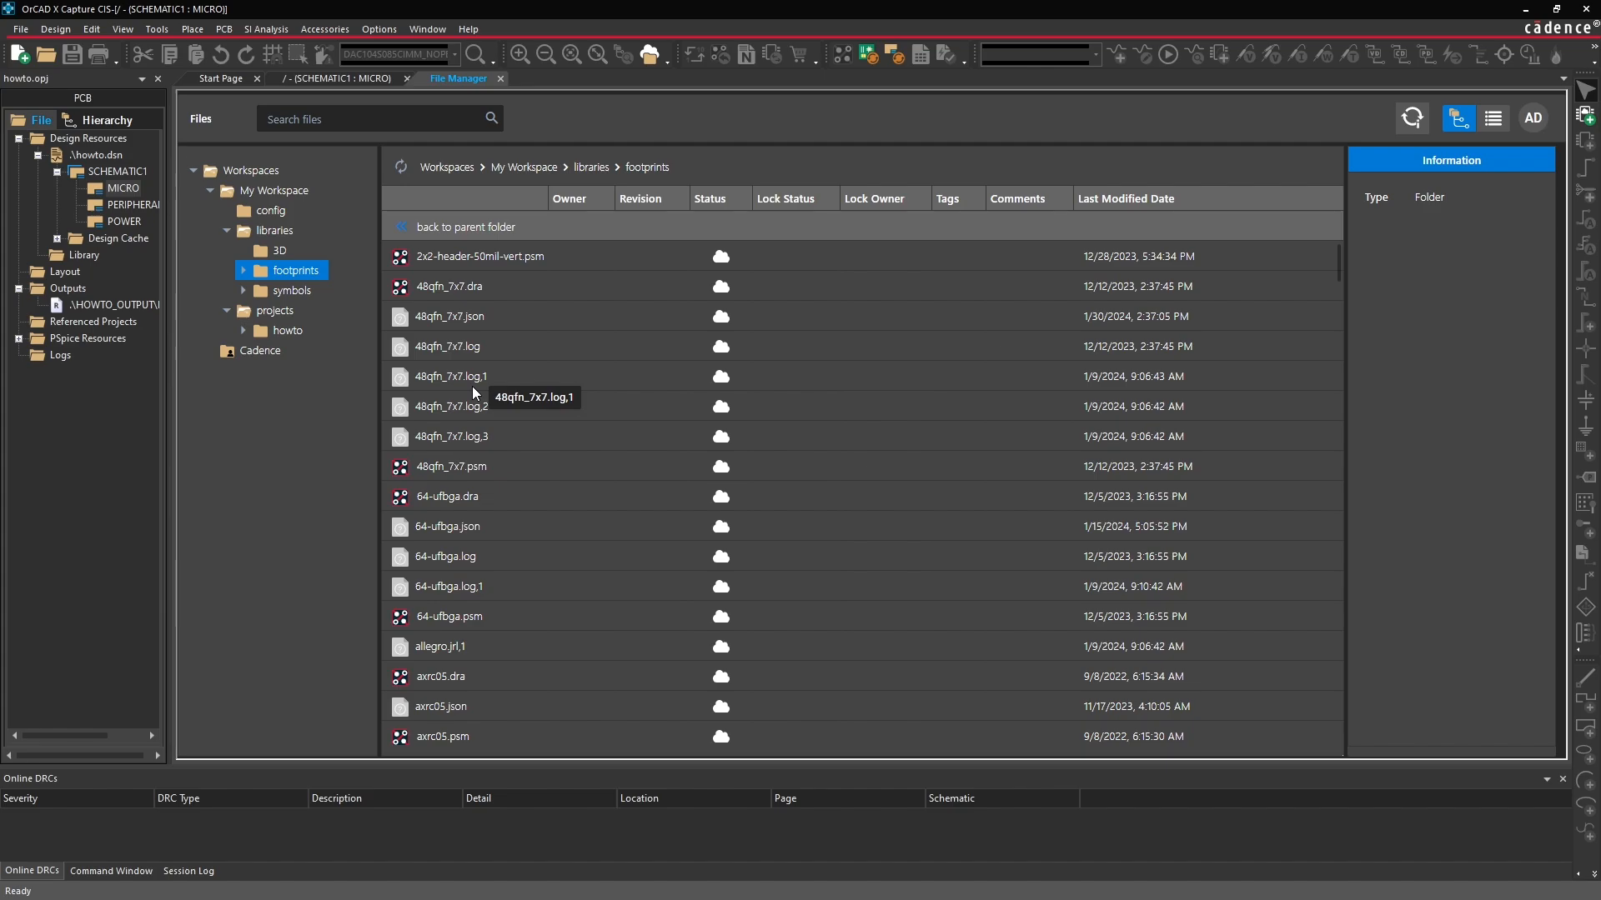
click(292, 291)
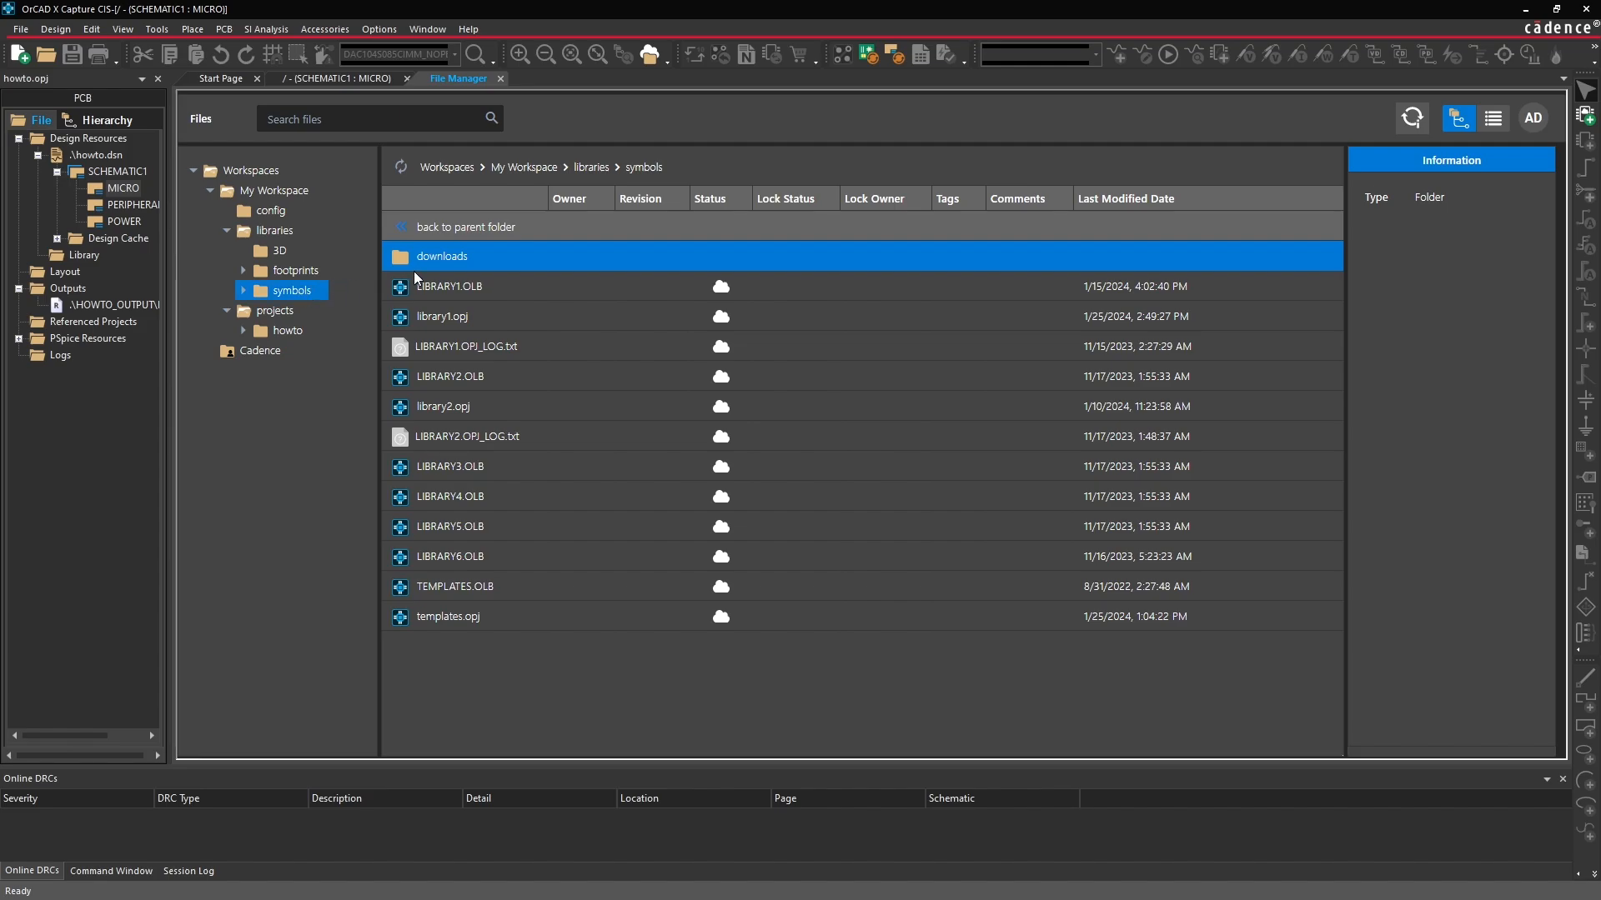
Show the workspace's symbols library folder in Windows File Explorer and go into the local symbols folder.
click(273, 234)
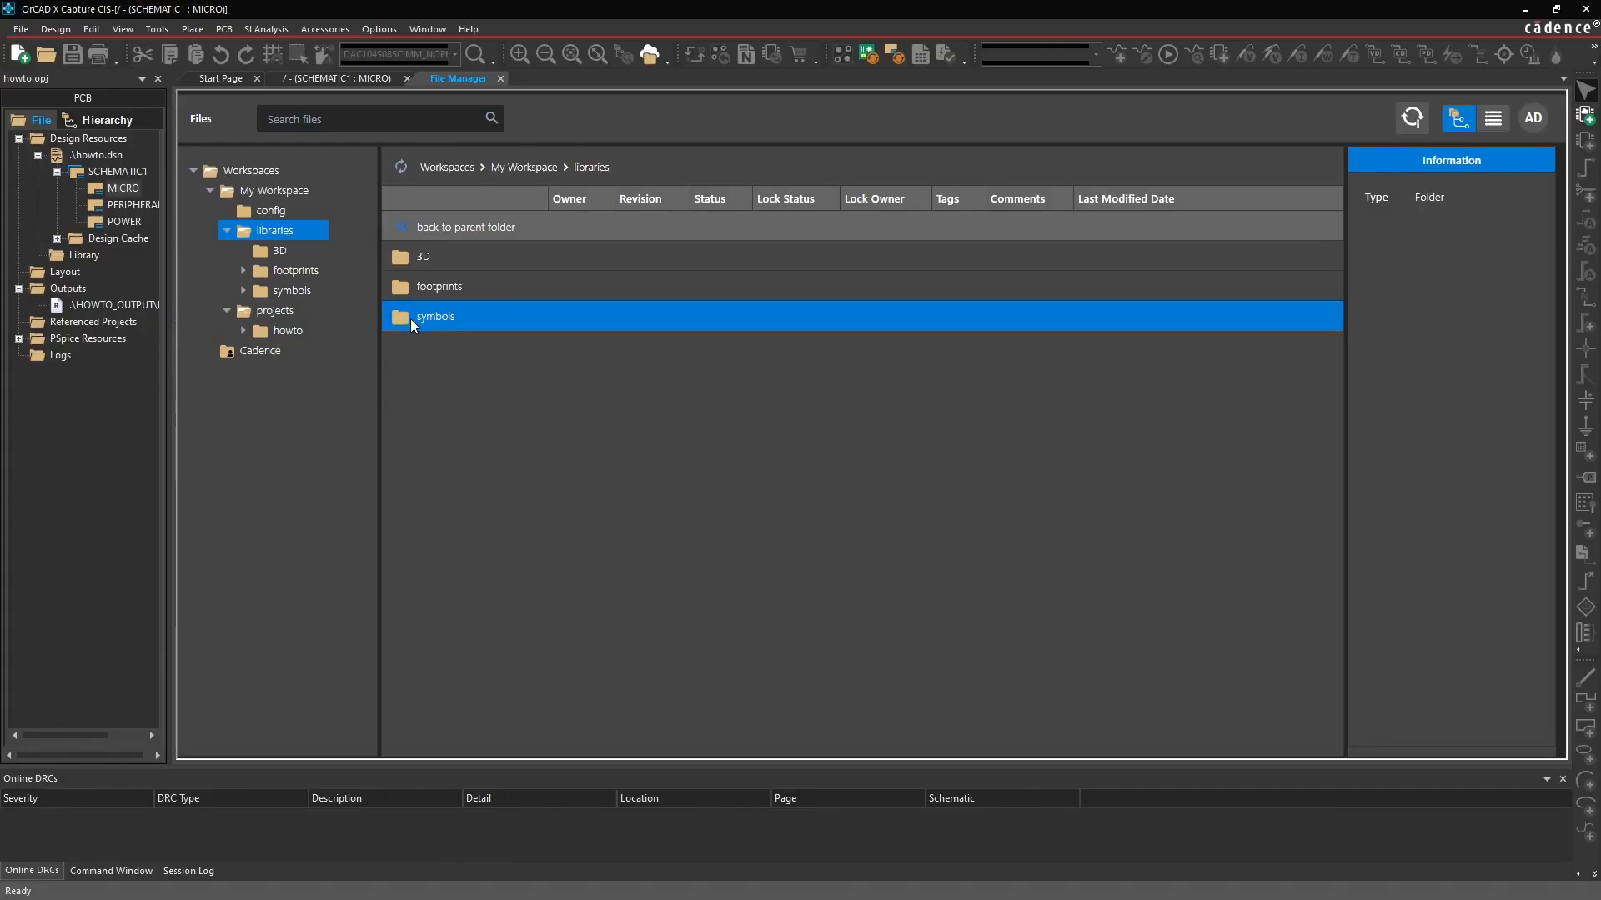
right_click(464, 316)
click(519, 359)
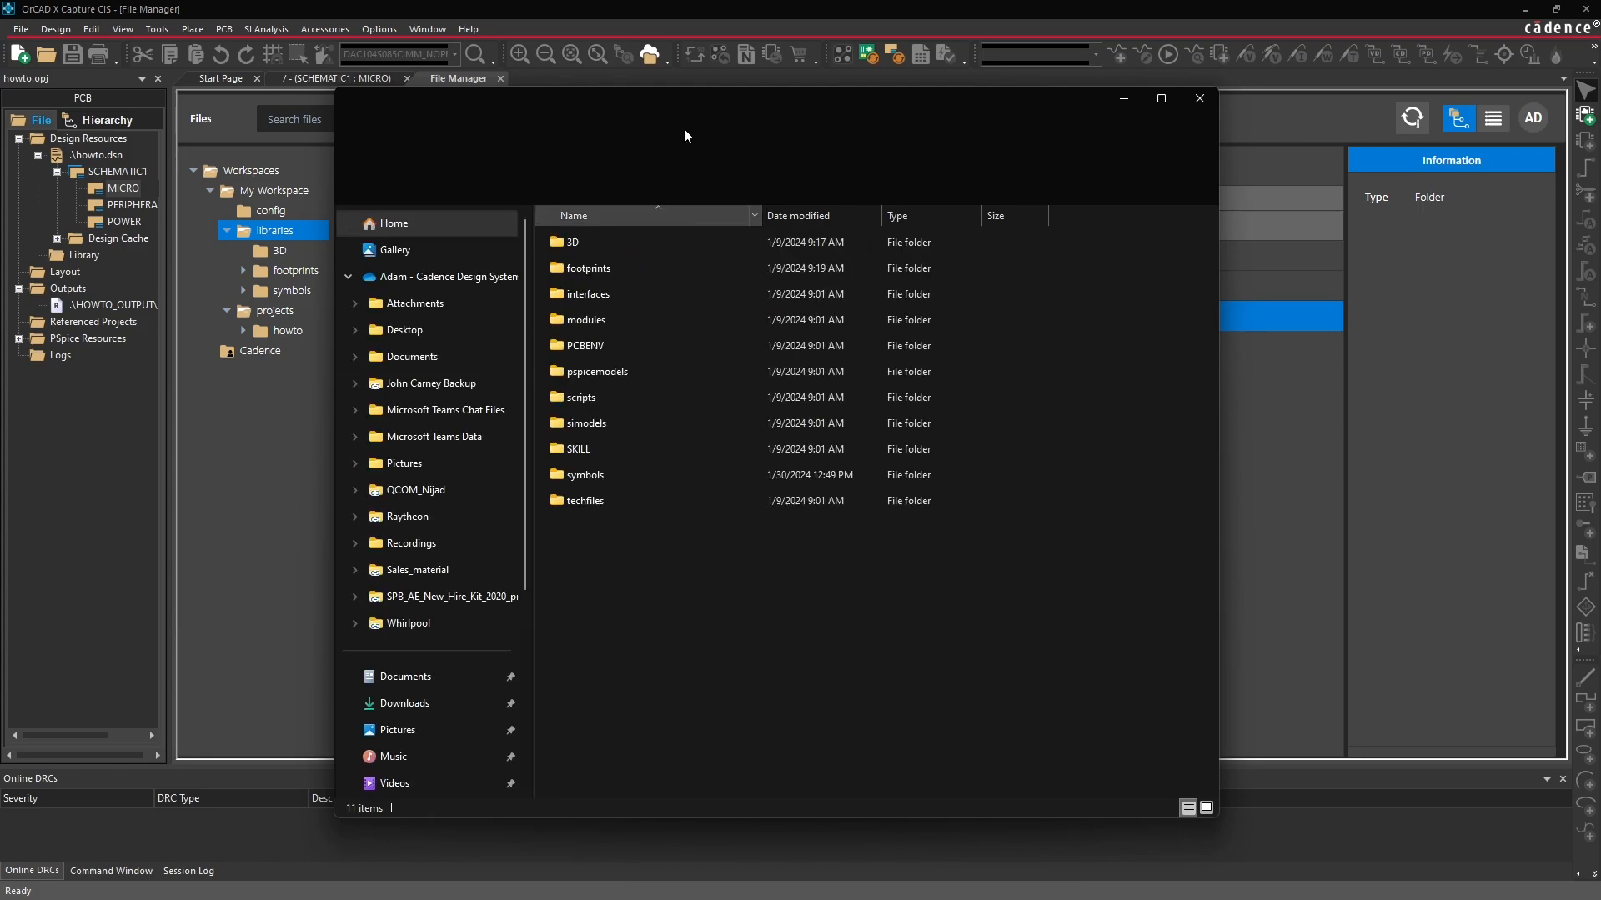
click(350, 277)
drag(629, 107, 632, 113)
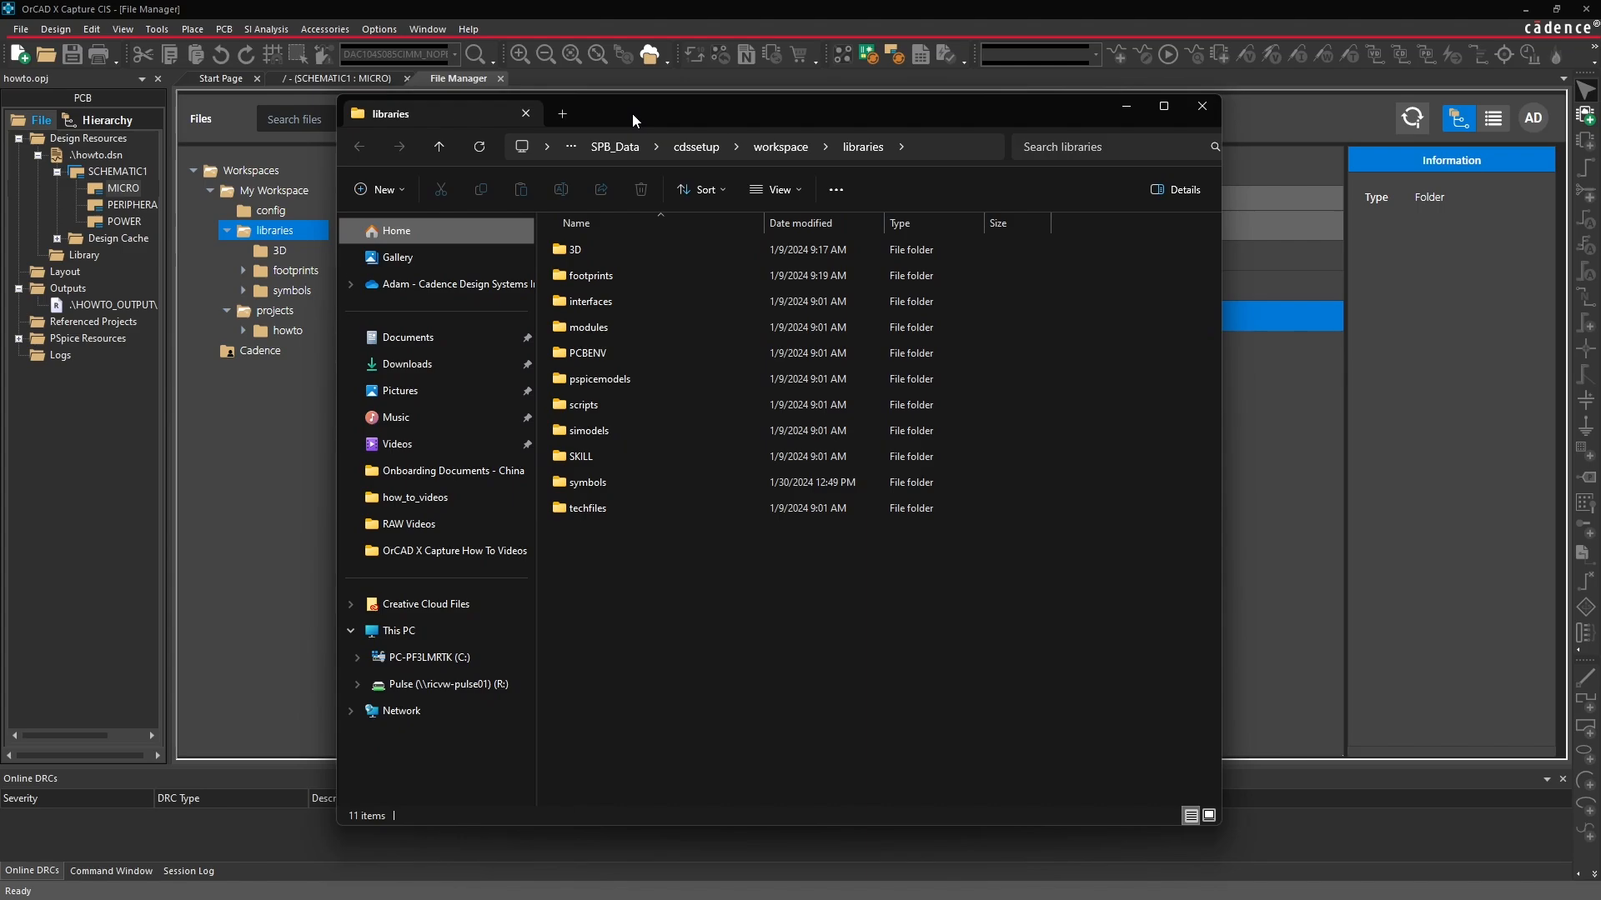
double_click(588, 482)
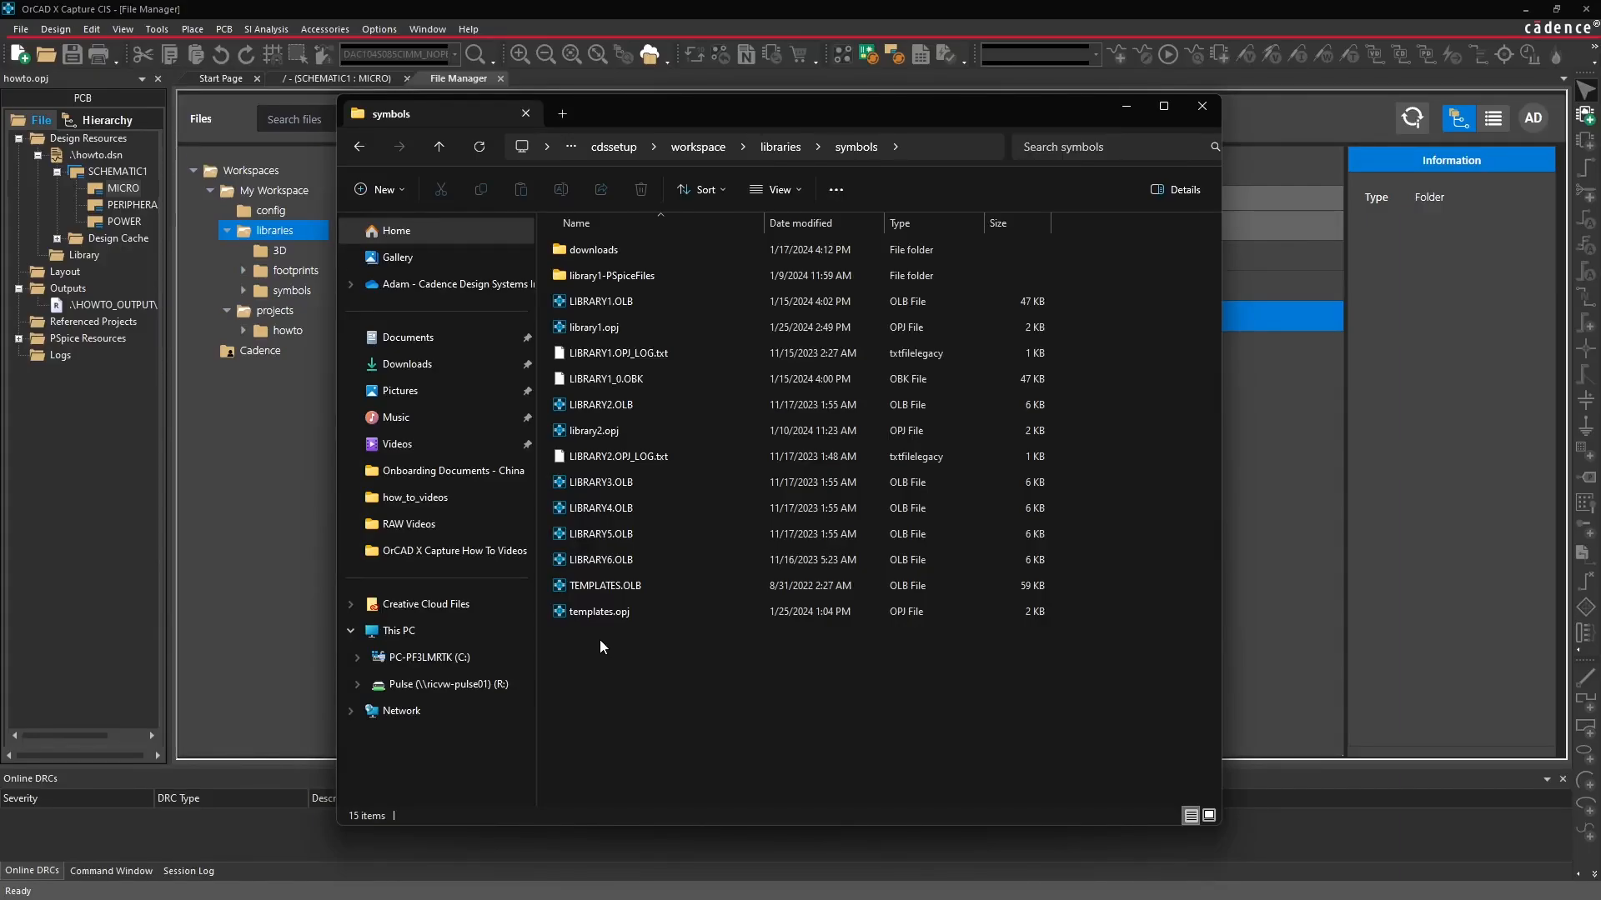
Copy SYMBOLS.OLB from the OneDrive folder Documents > Allegro OrCAD X > Videos > OrCAD X Capture How To Videos.
click(540, 285)
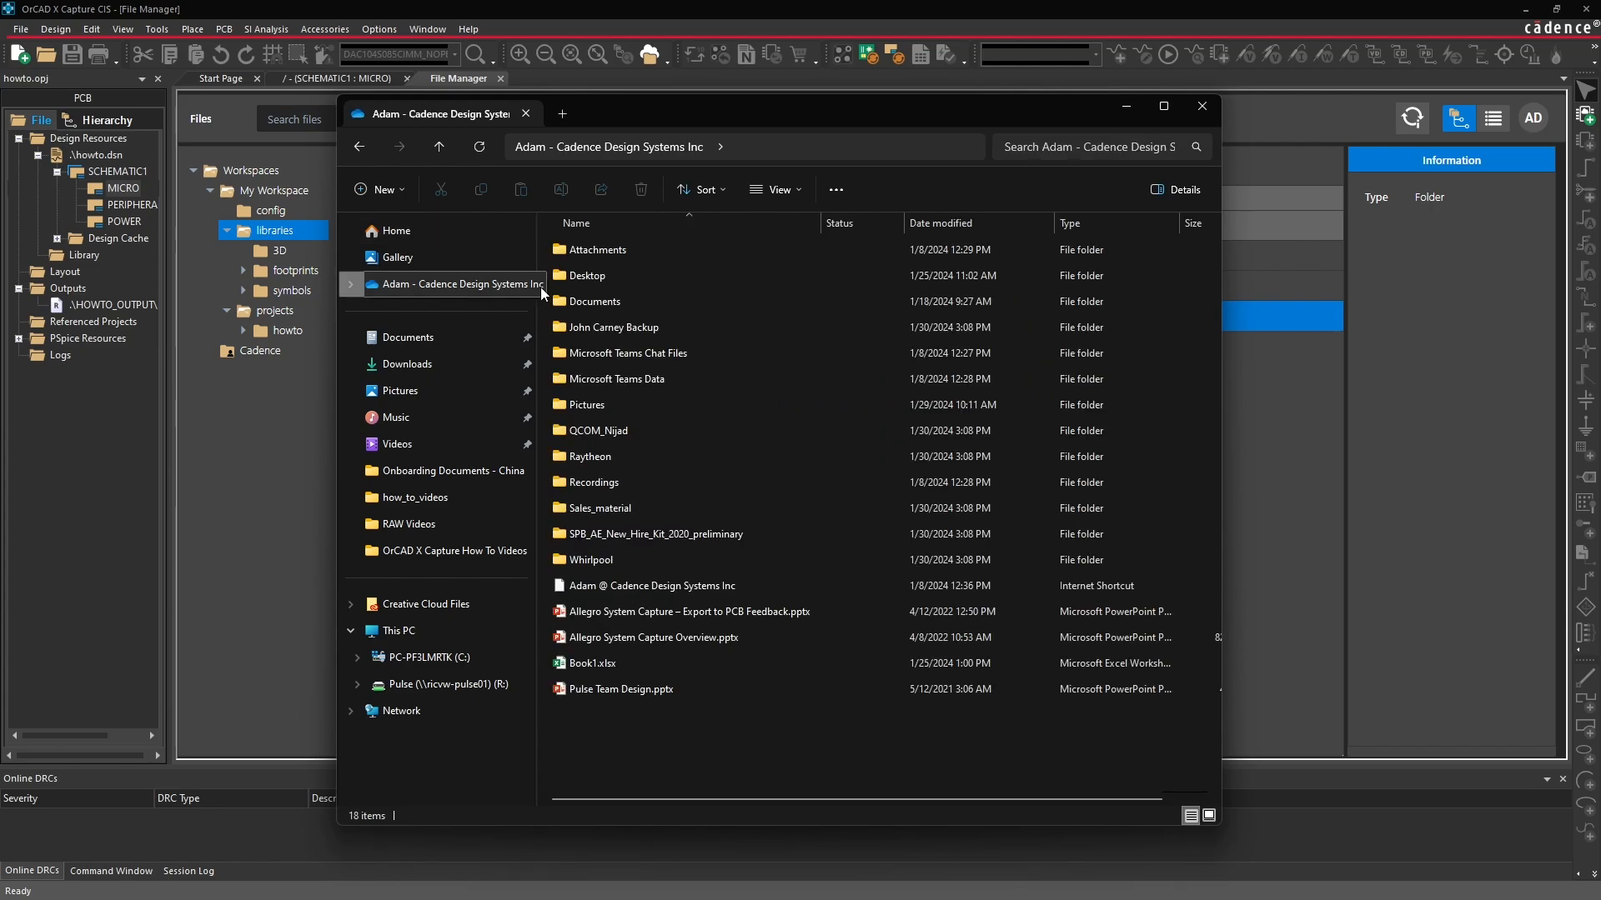
double_click(637, 304)
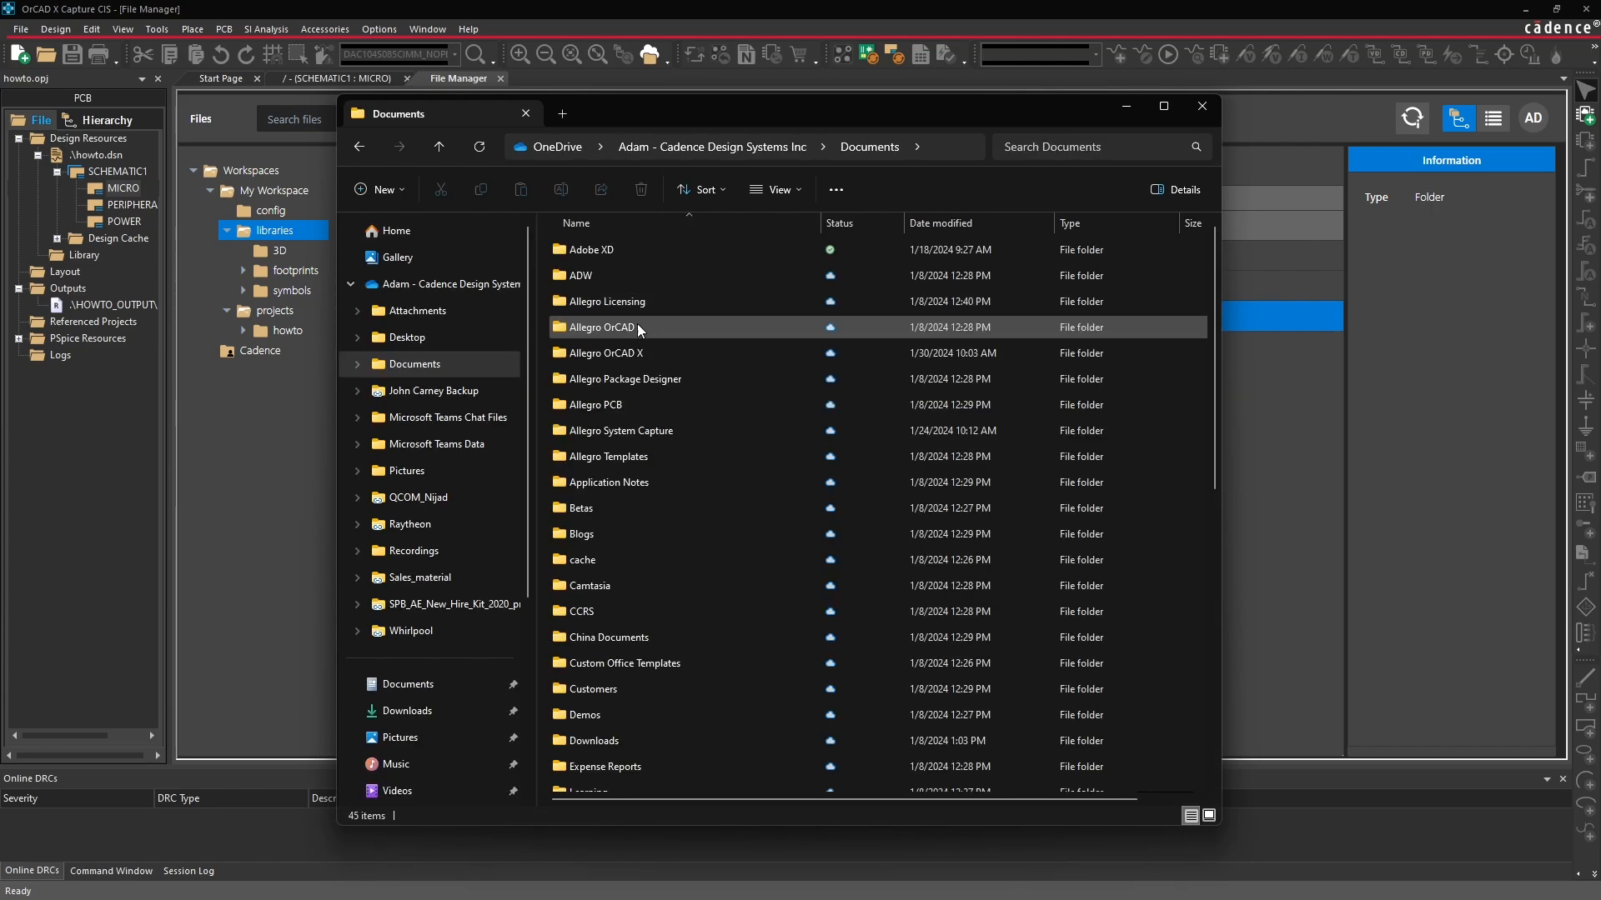
double_click(636, 352)
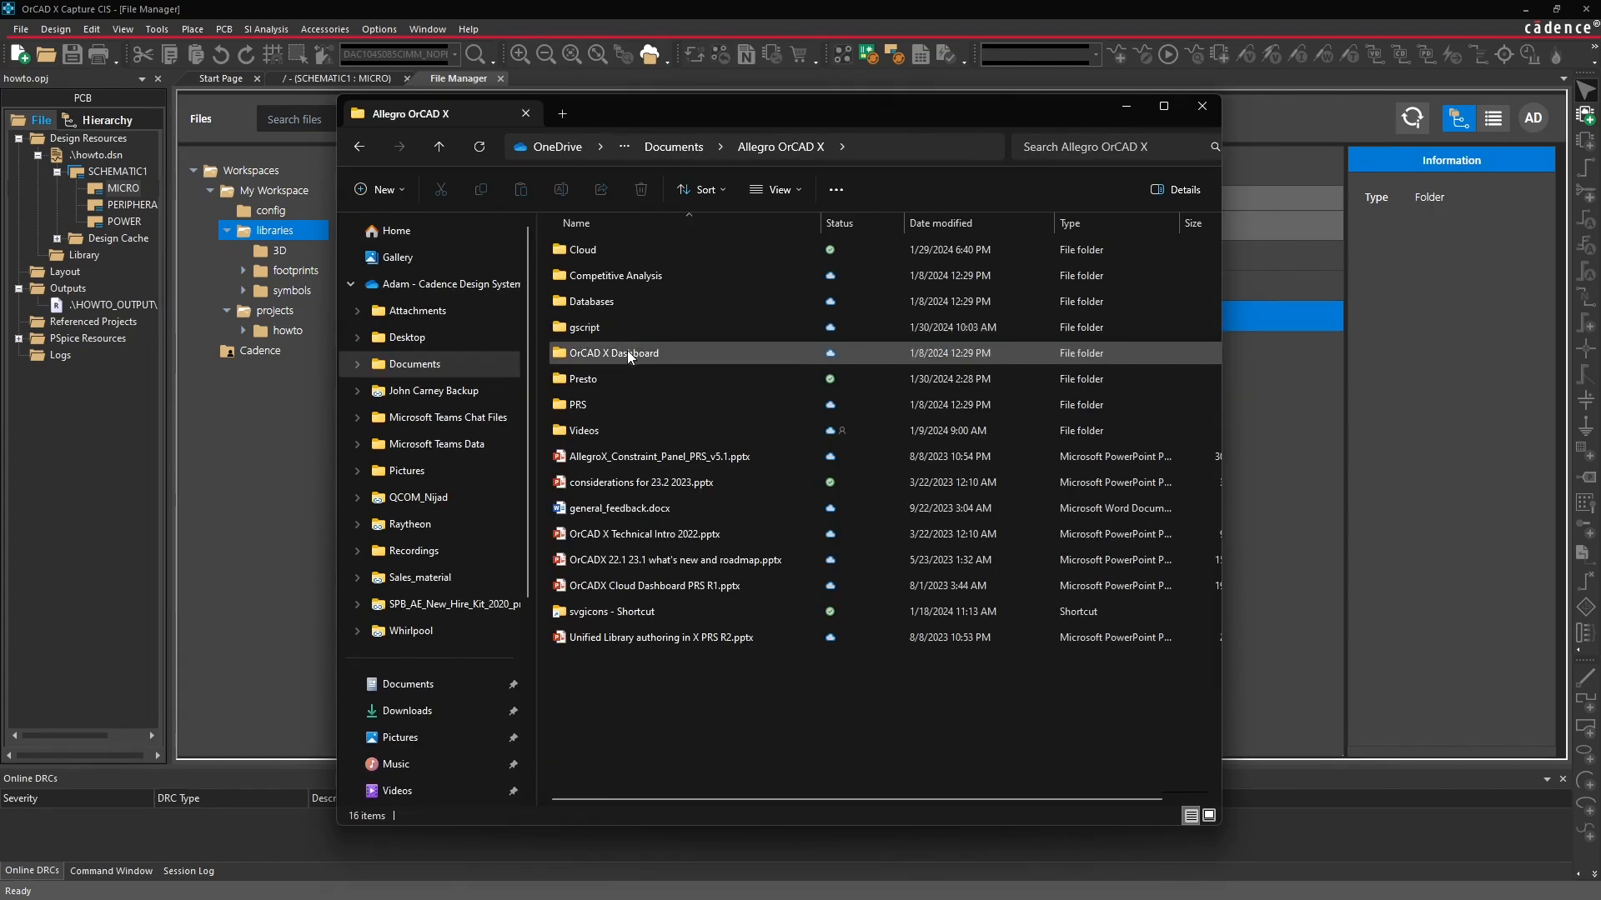
double_click(617, 430)
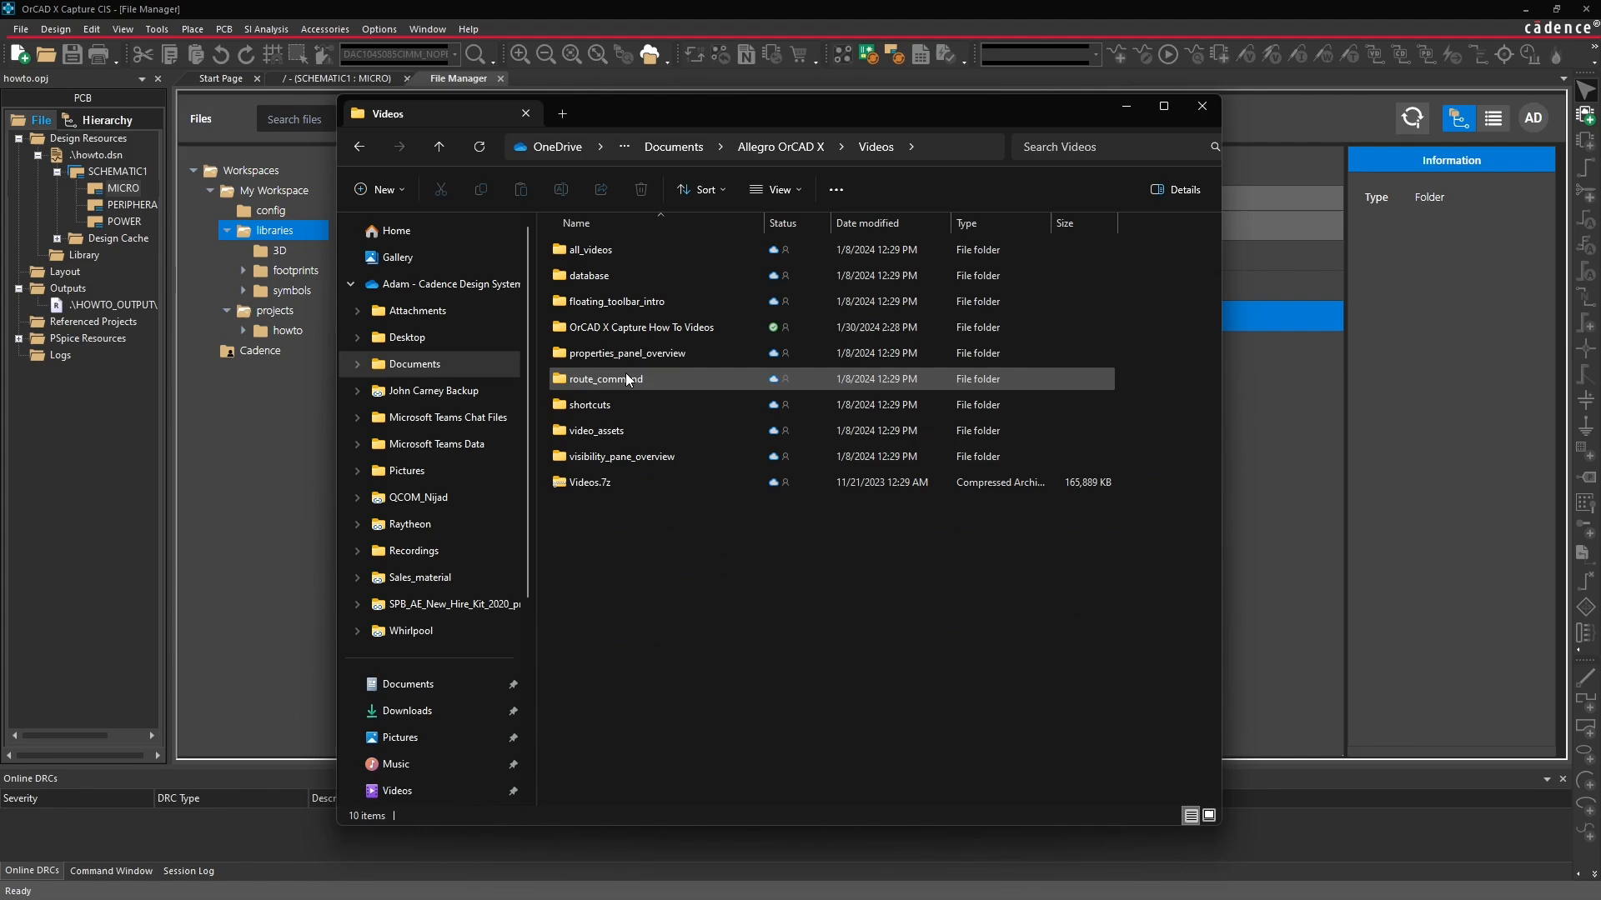
double_click(630, 328)
click(605, 303)
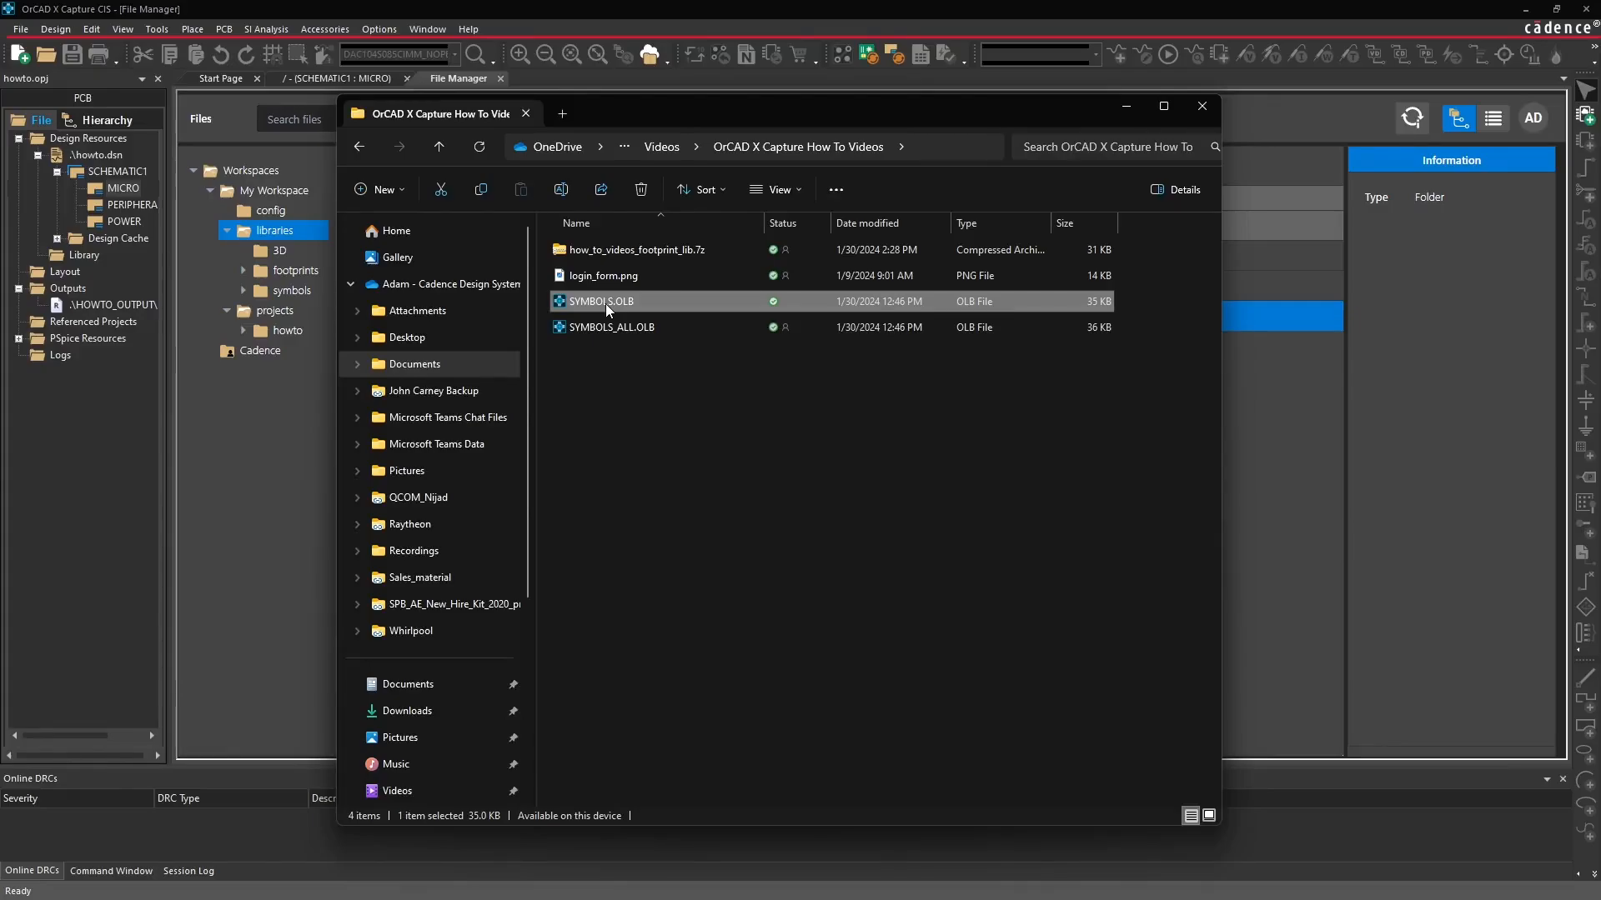
right_click(605, 304)
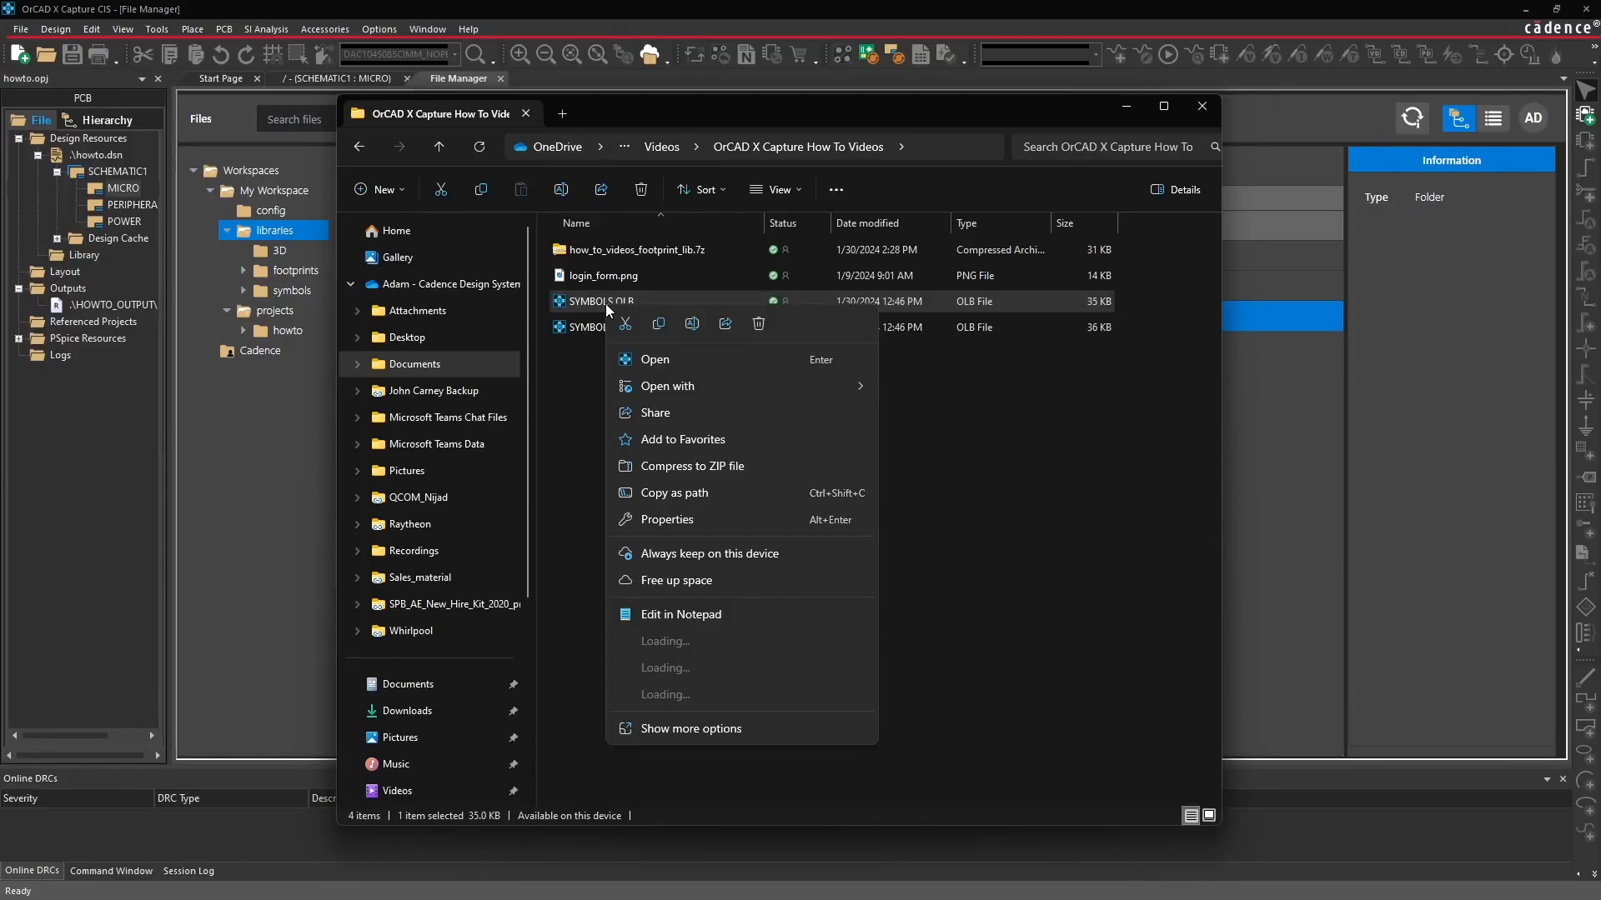
click(659, 329)
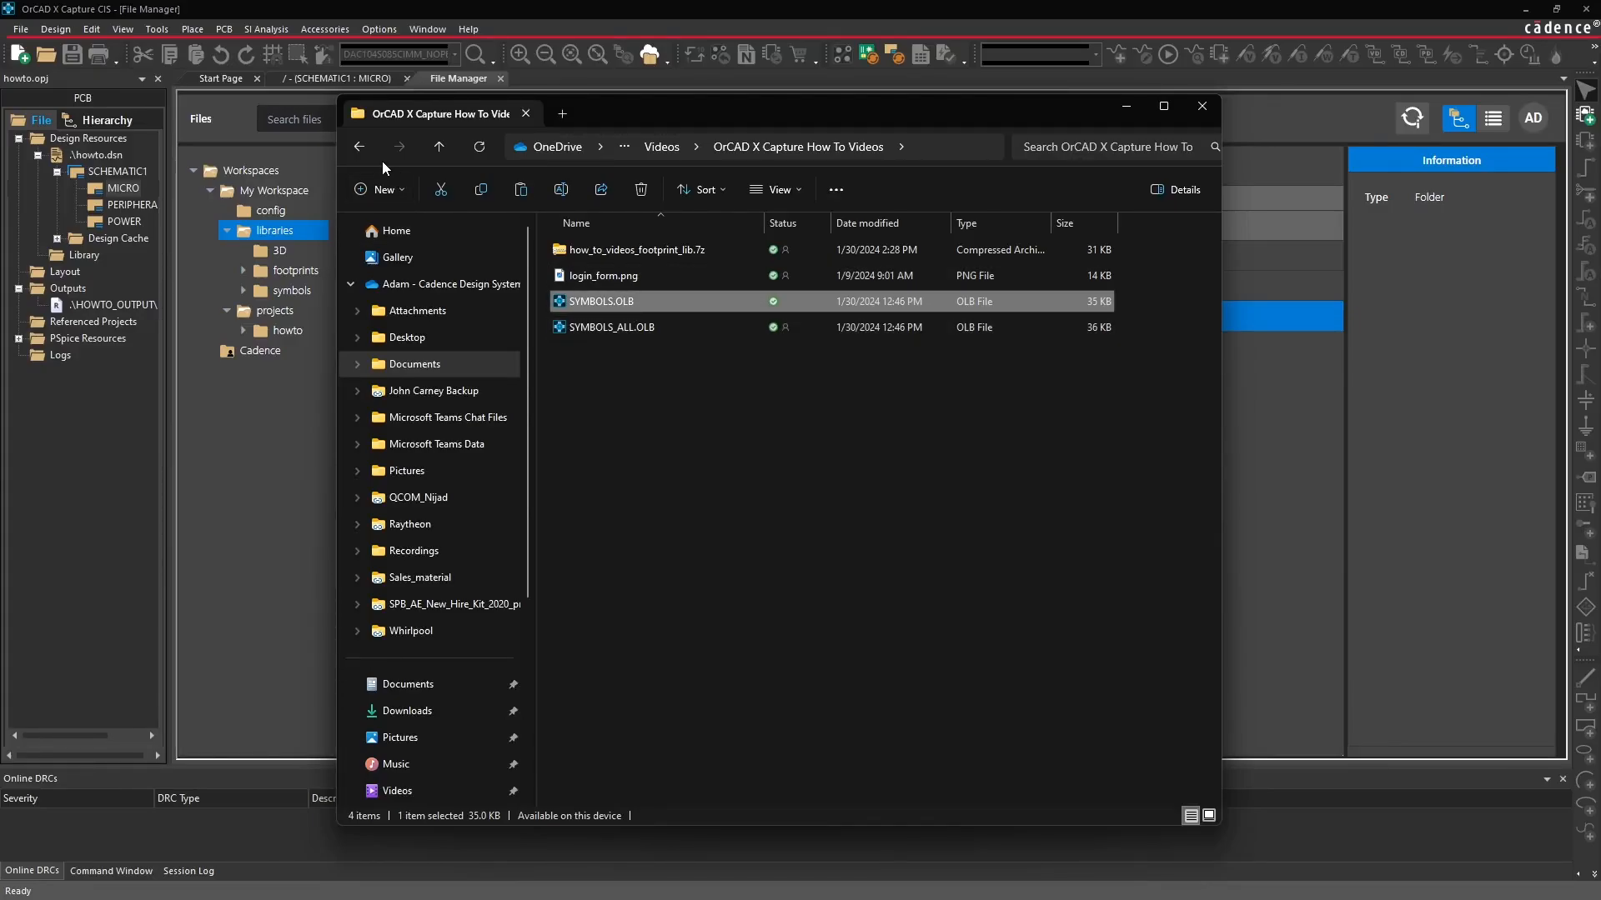
Return to the workspace's local symbols folder and paste SYMBOLS.OLB into it.
click(354, 151)
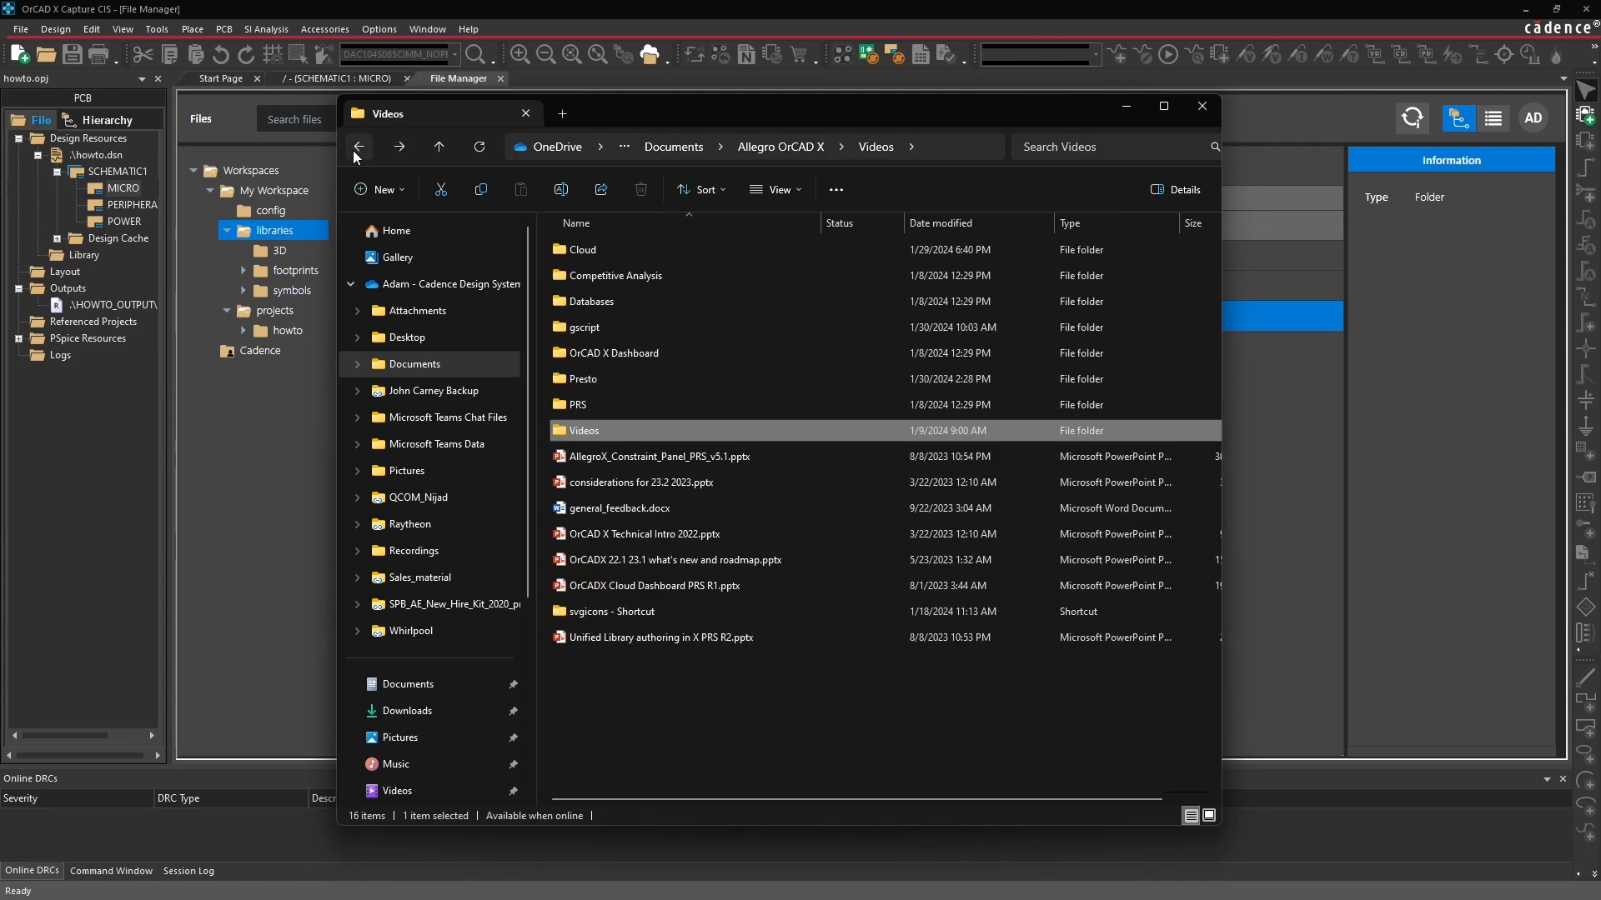
click(359, 148)
click(359, 148)
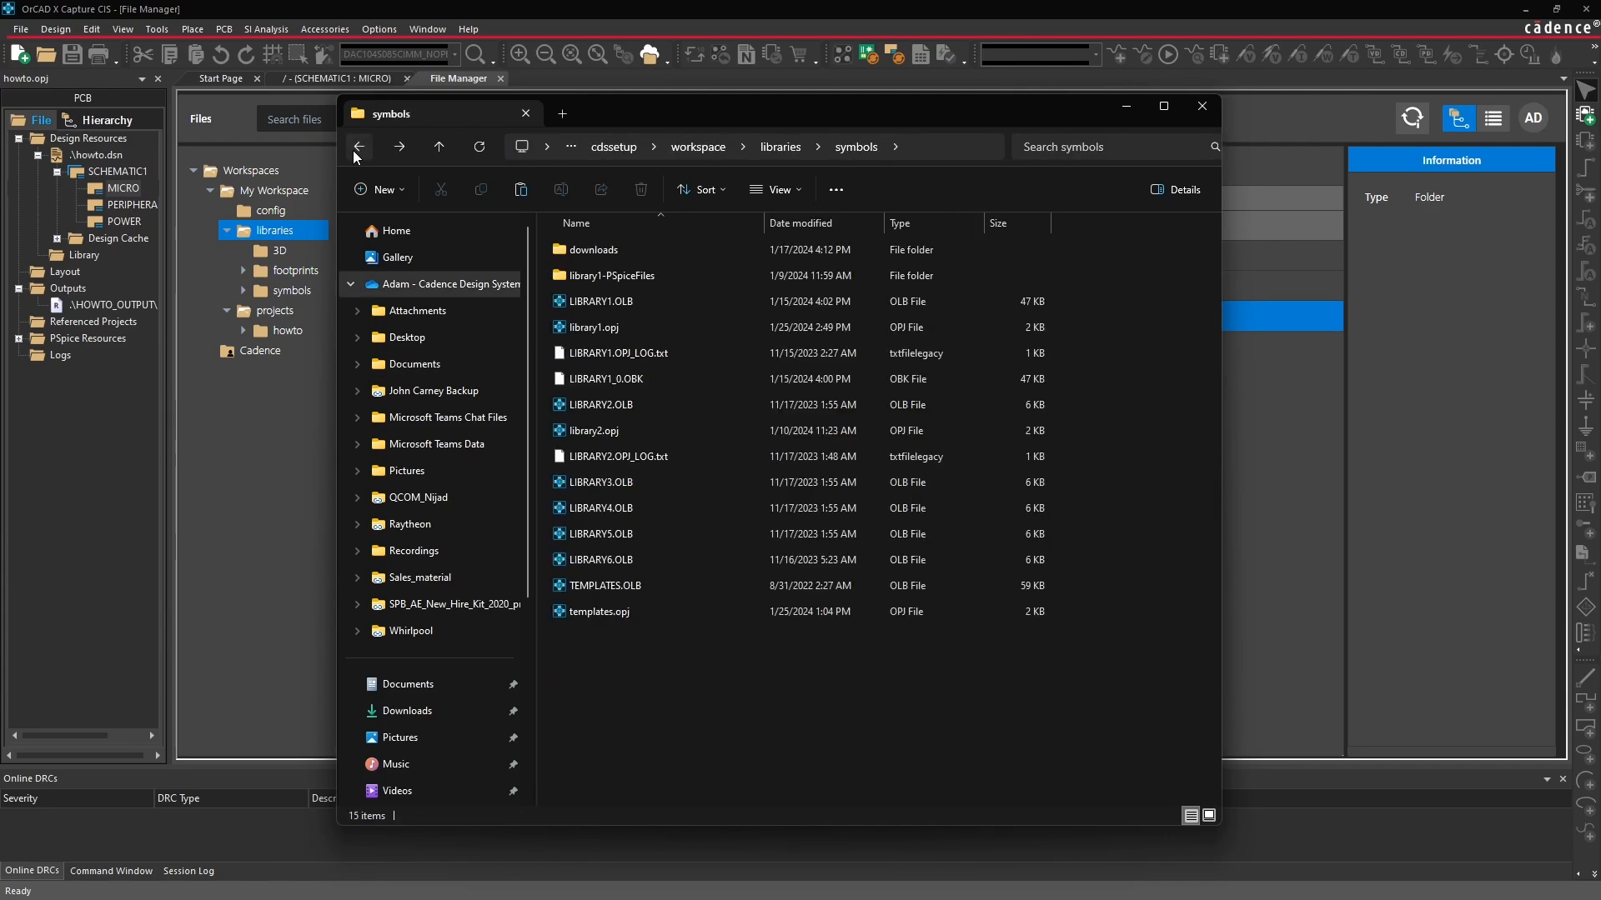
right_click(643, 685)
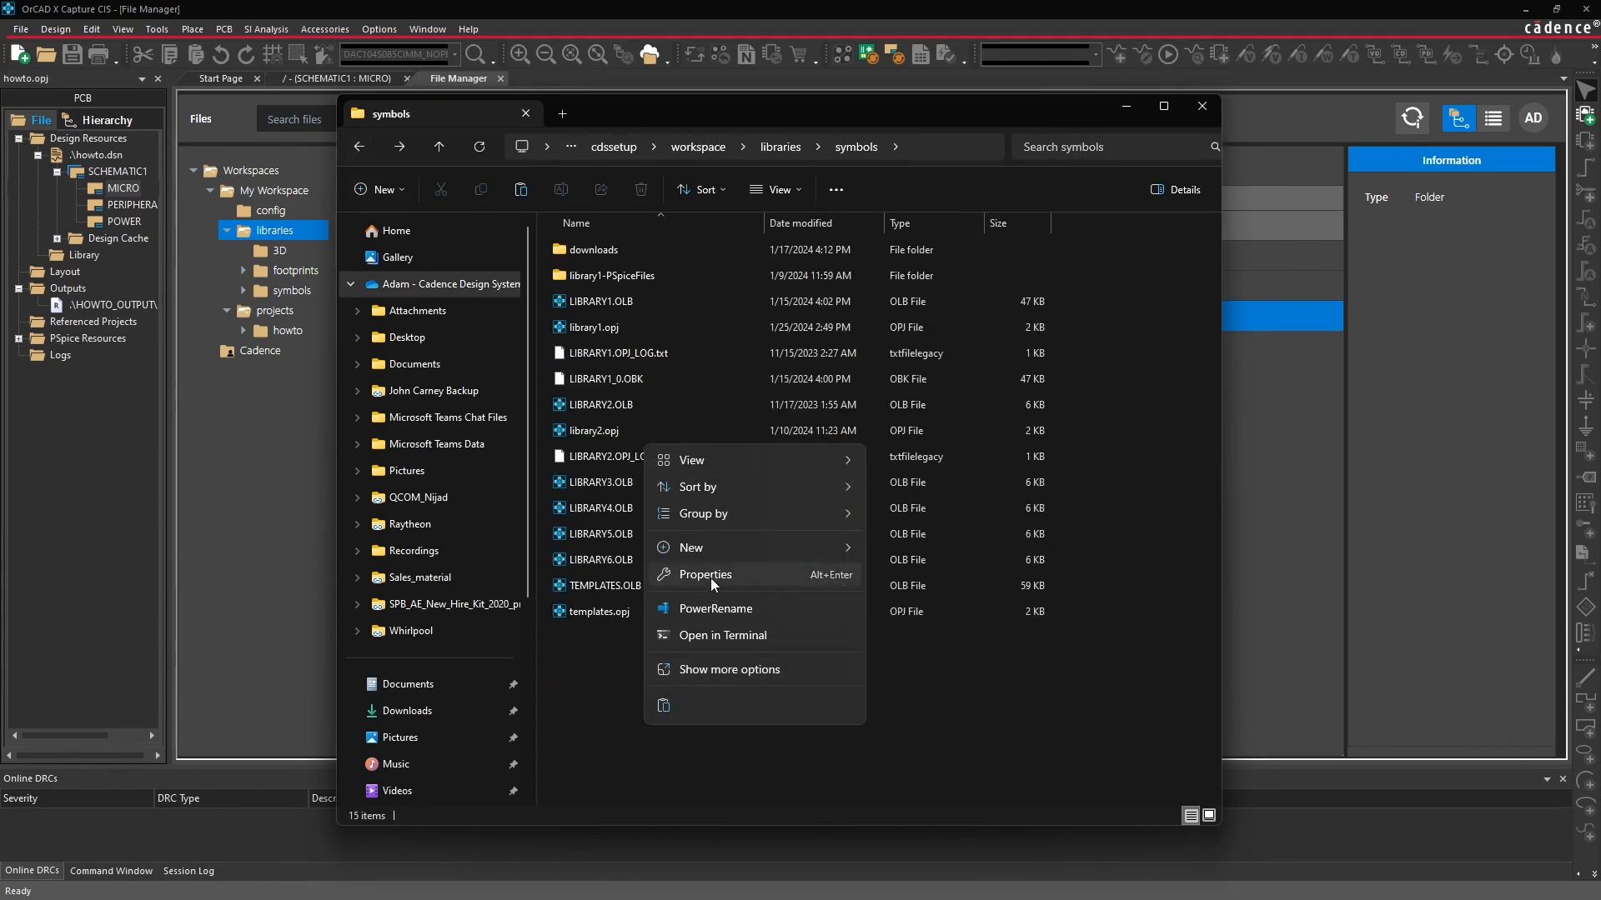
click(664, 707)
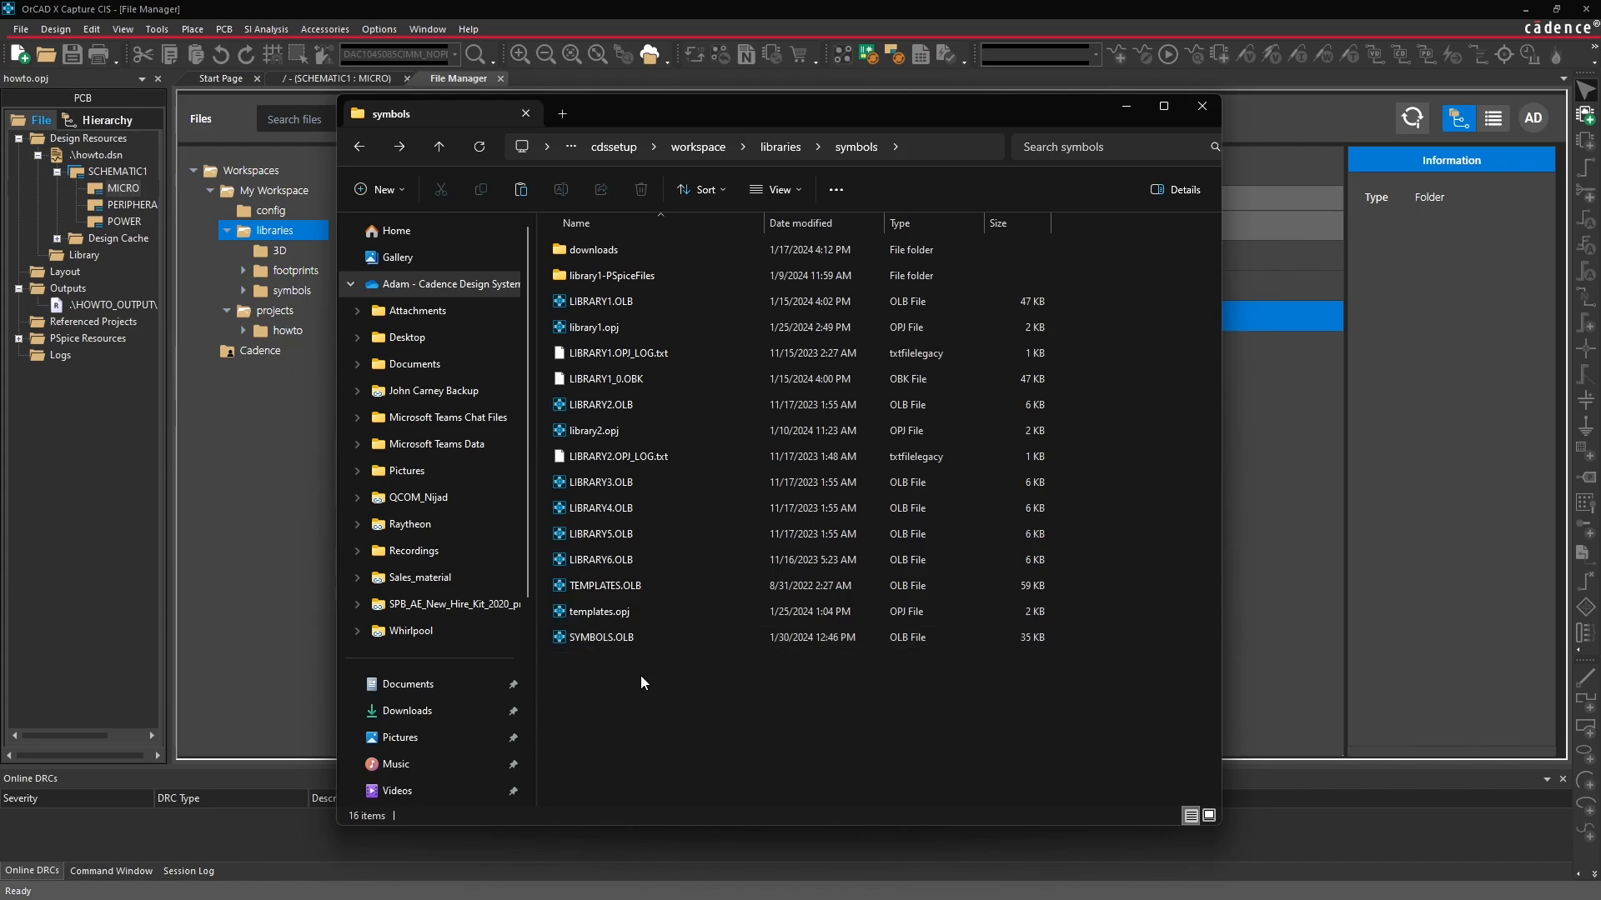
Return to the File Manager in OrCAD X Capture, go into the workspace's symbols folder and check the refreshed Cloud Sync status.
click(262, 491)
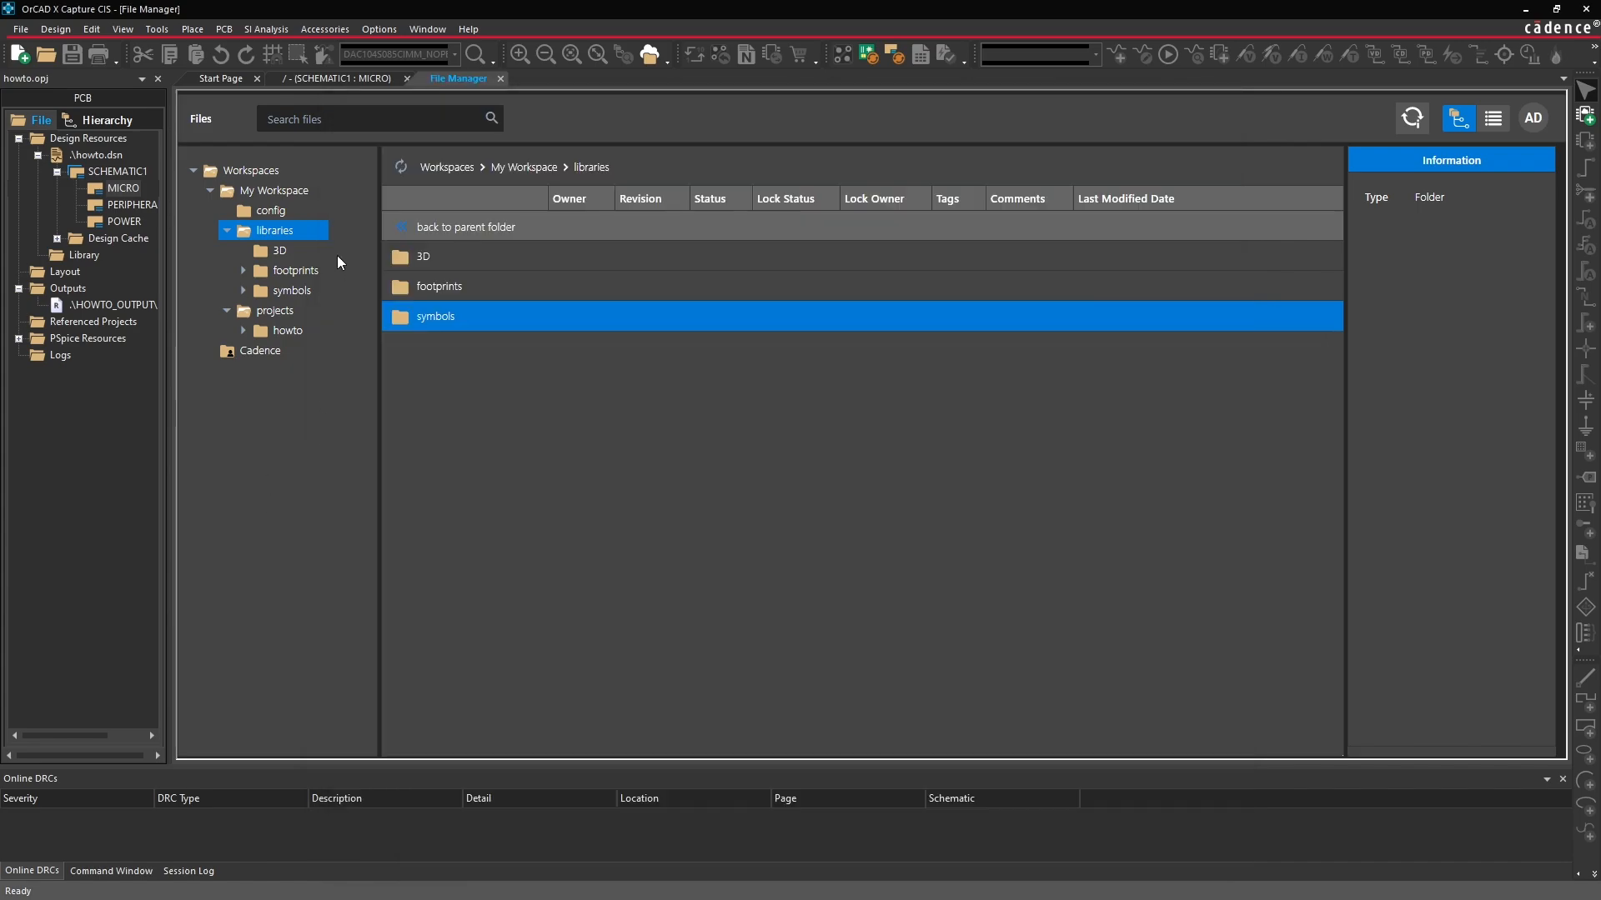
double_click(493, 319)
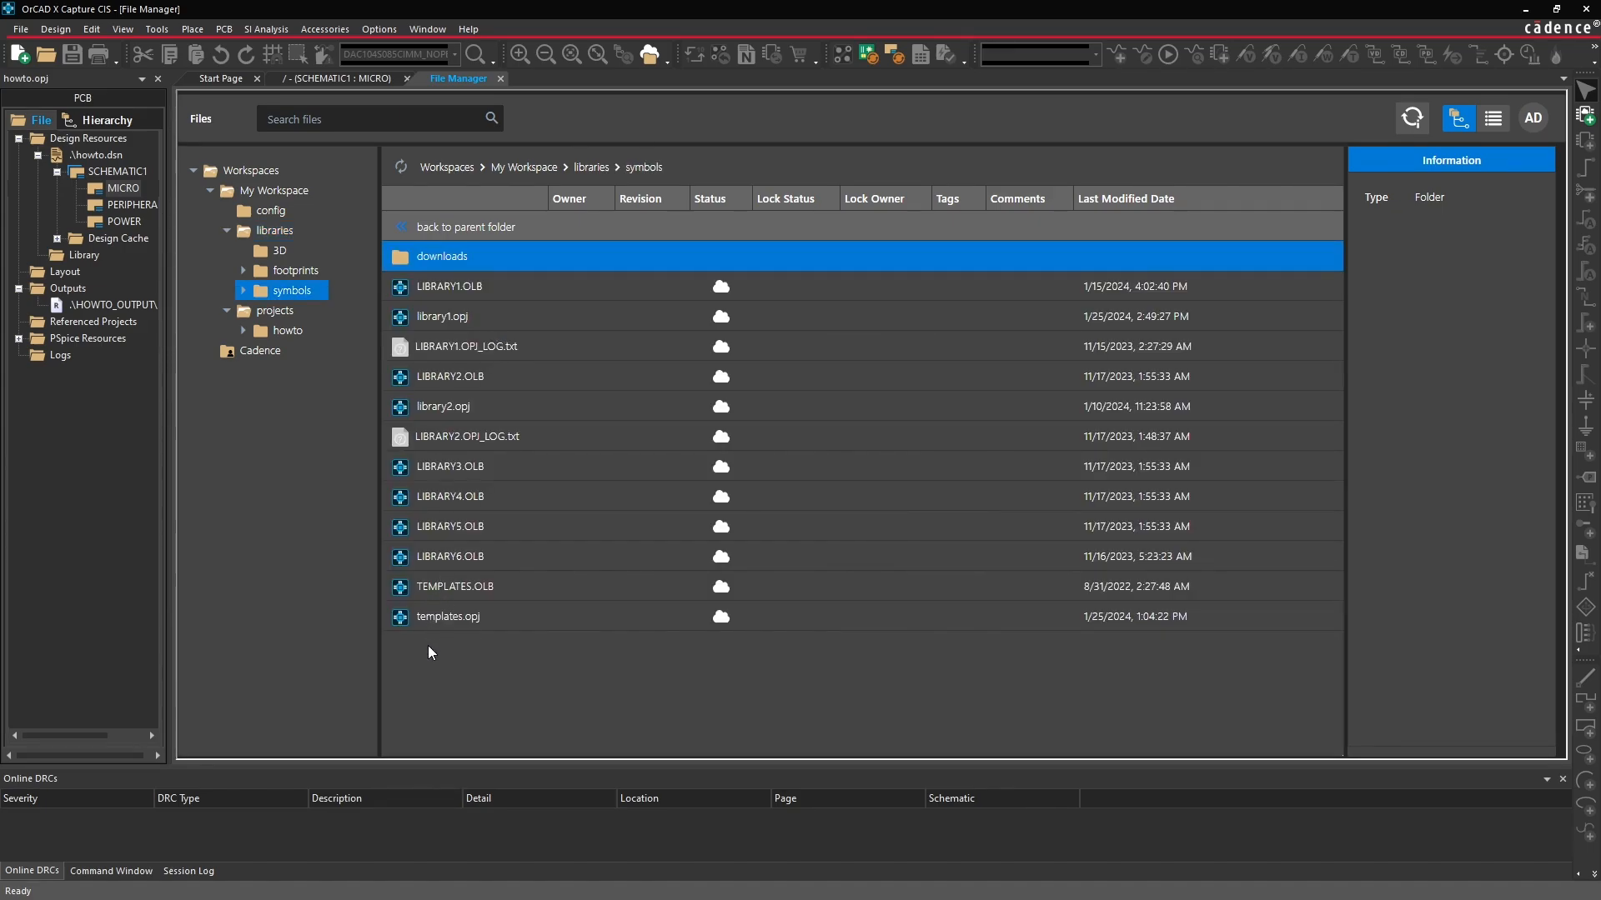
click(1410, 123)
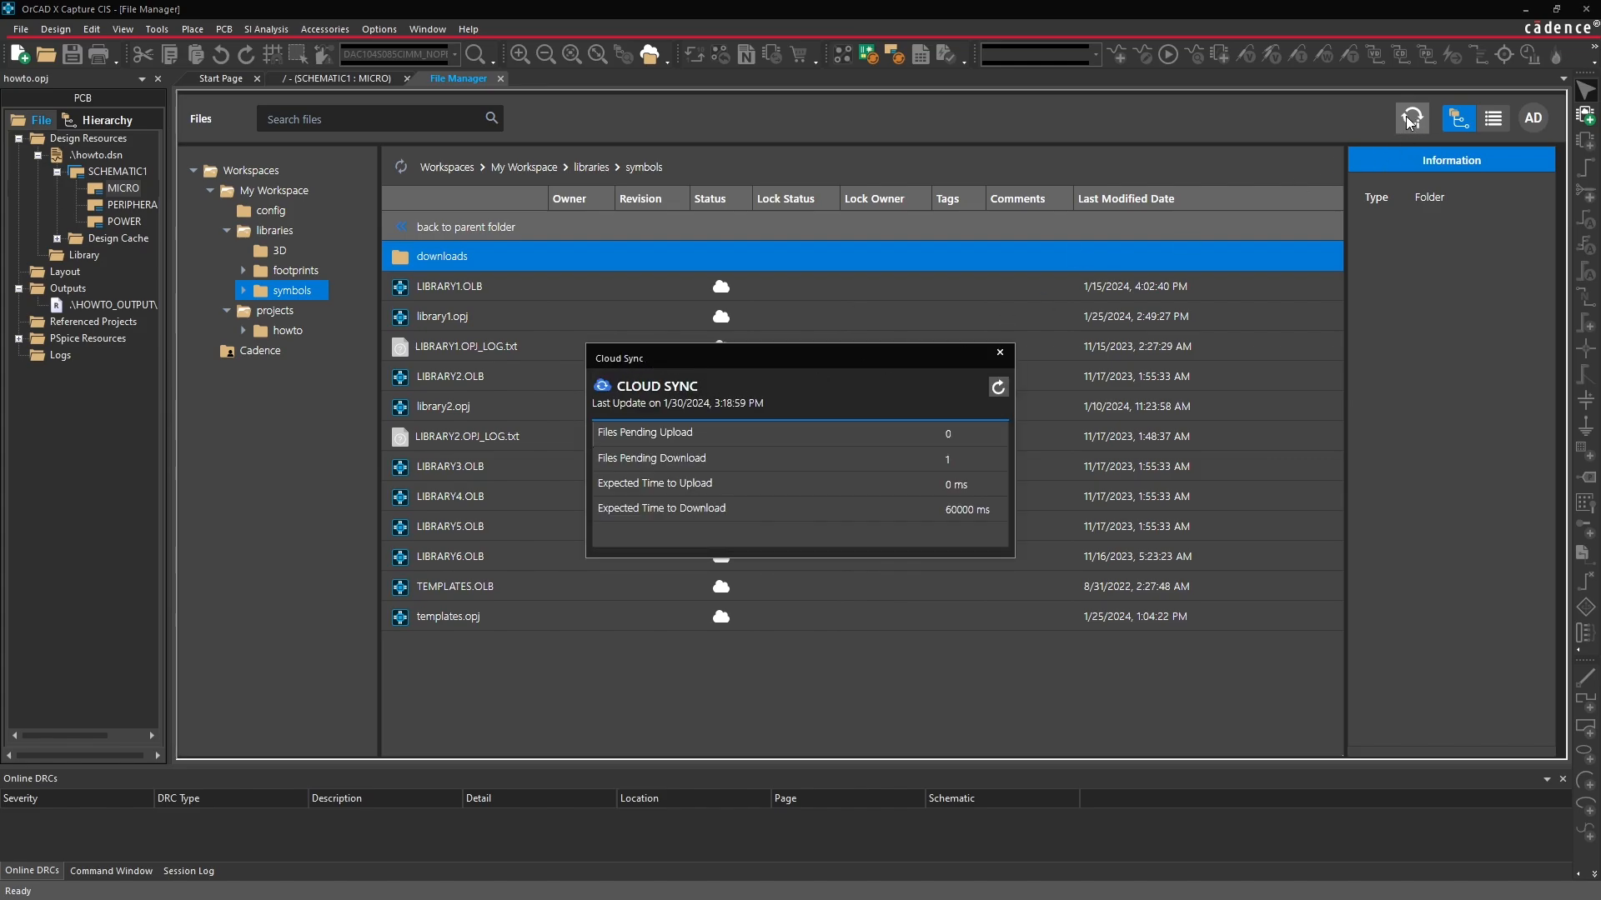
click(998, 388)
drag(866, 353, 867, 328)
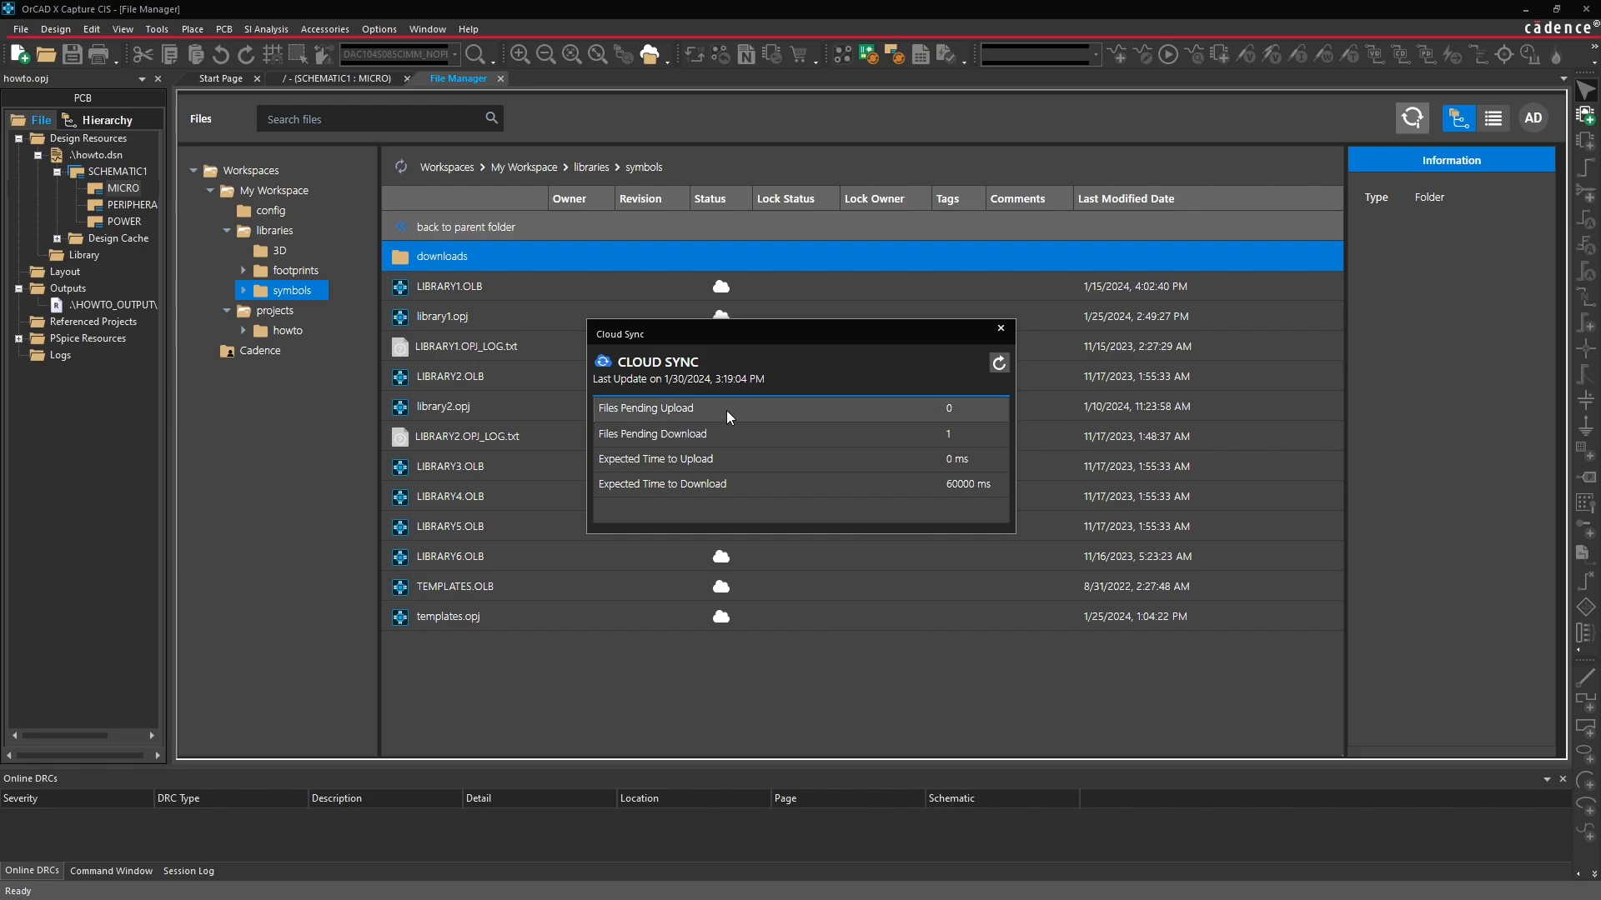
click(1001, 329)
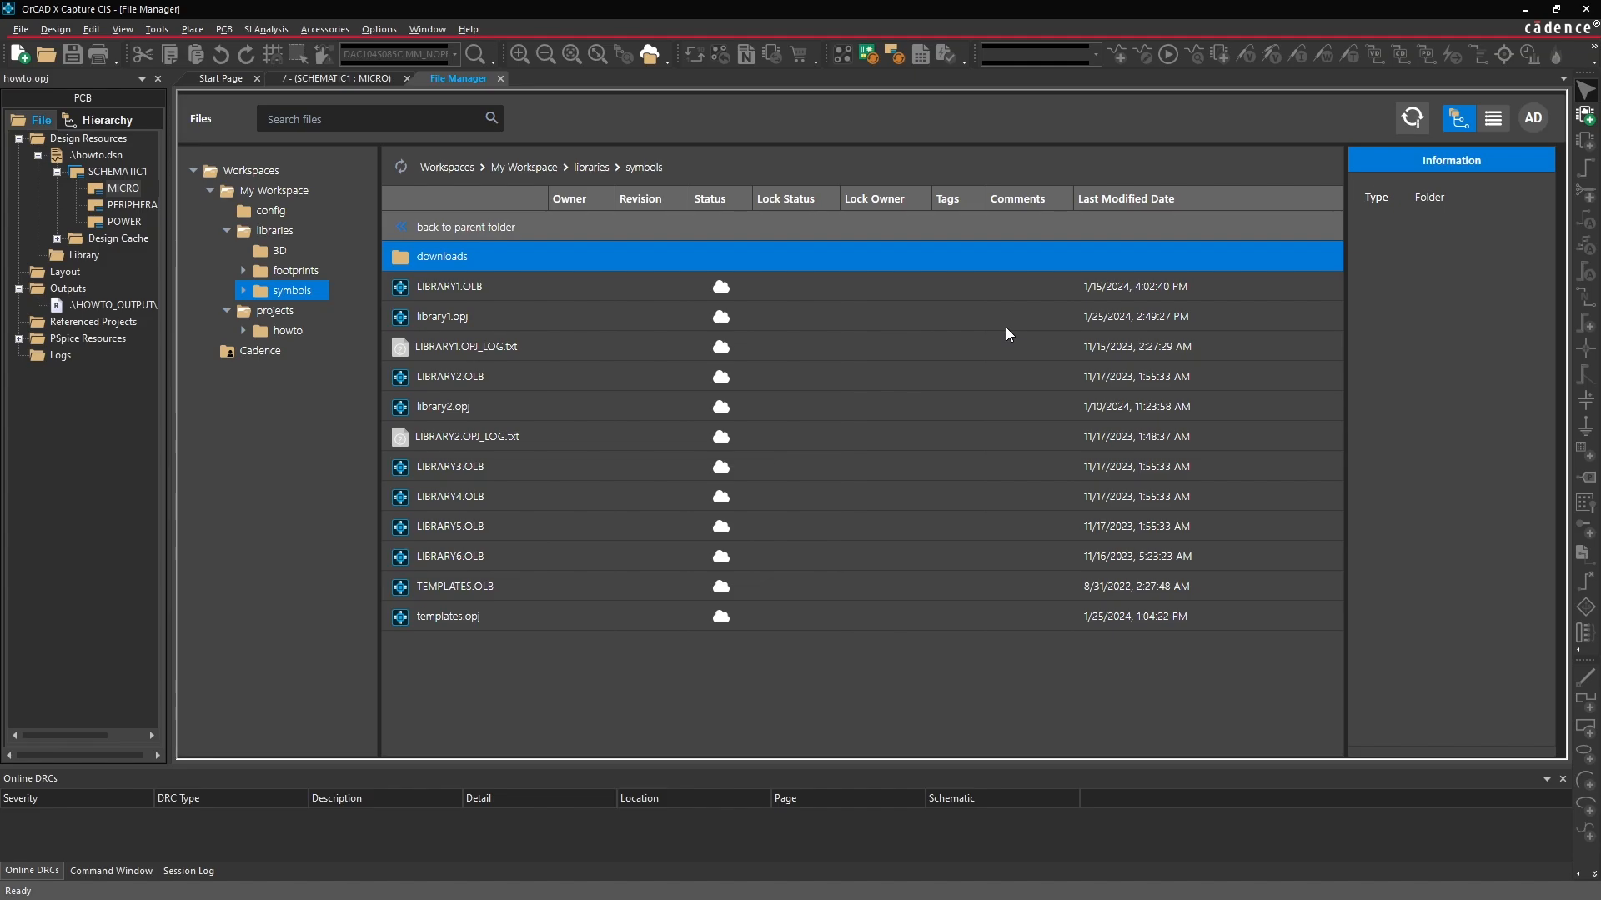
Copy how_to_videos_footprint_lib.7z from the OneDrive folder OrCAD X Capture How To Videos in Windows File Explorer.
key(alt+Tab)
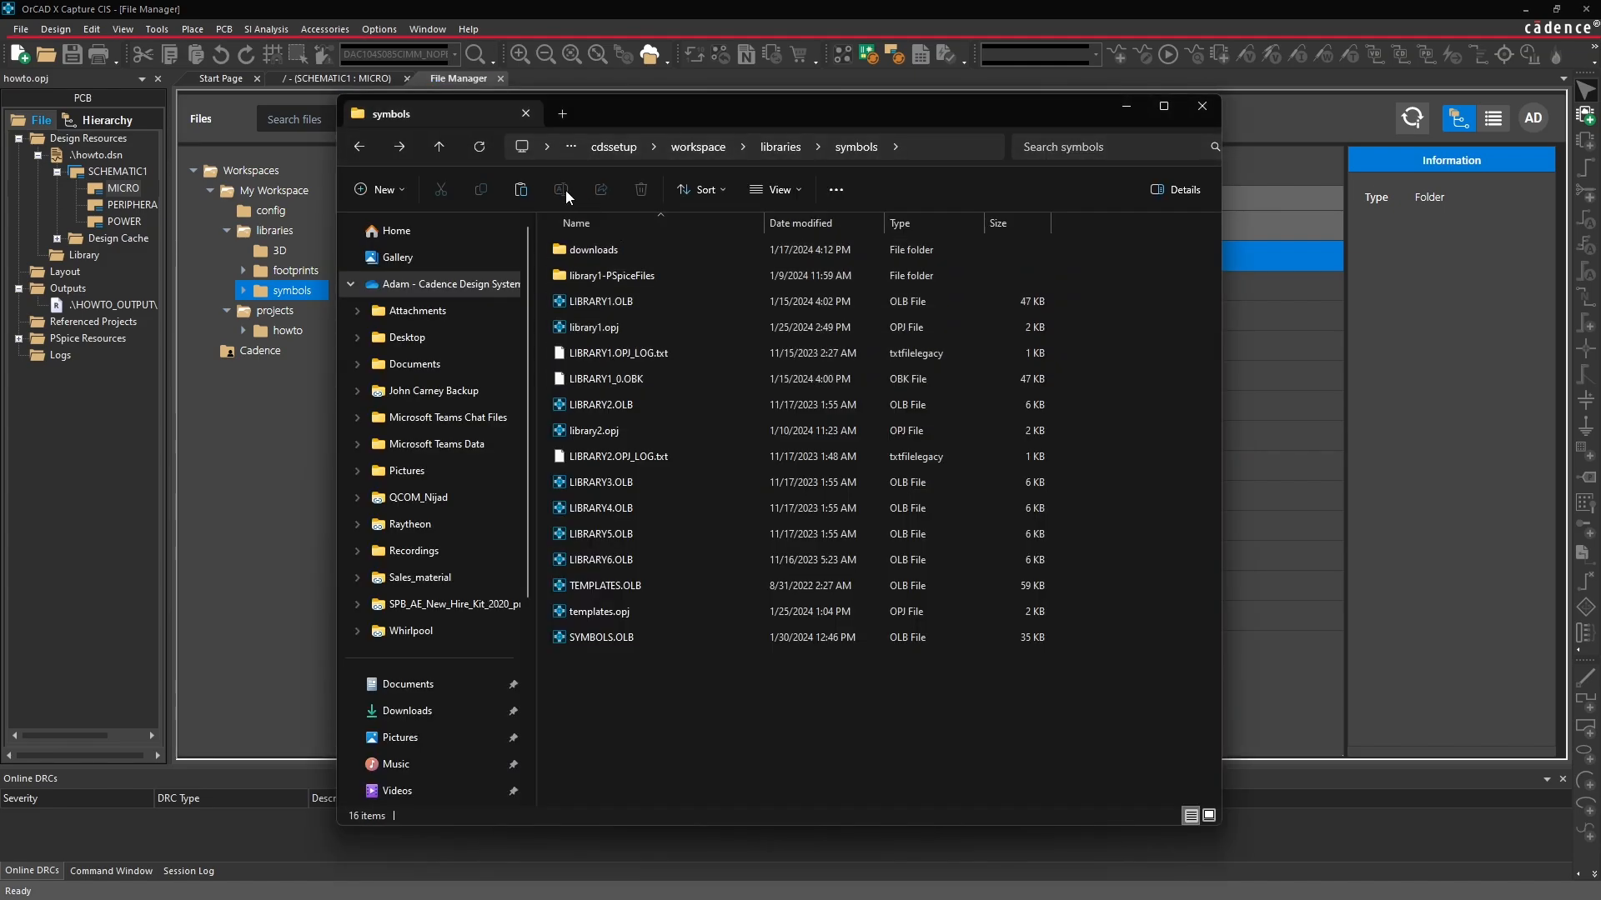
click(397, 152)
click(397, 151)
click(397, 151)
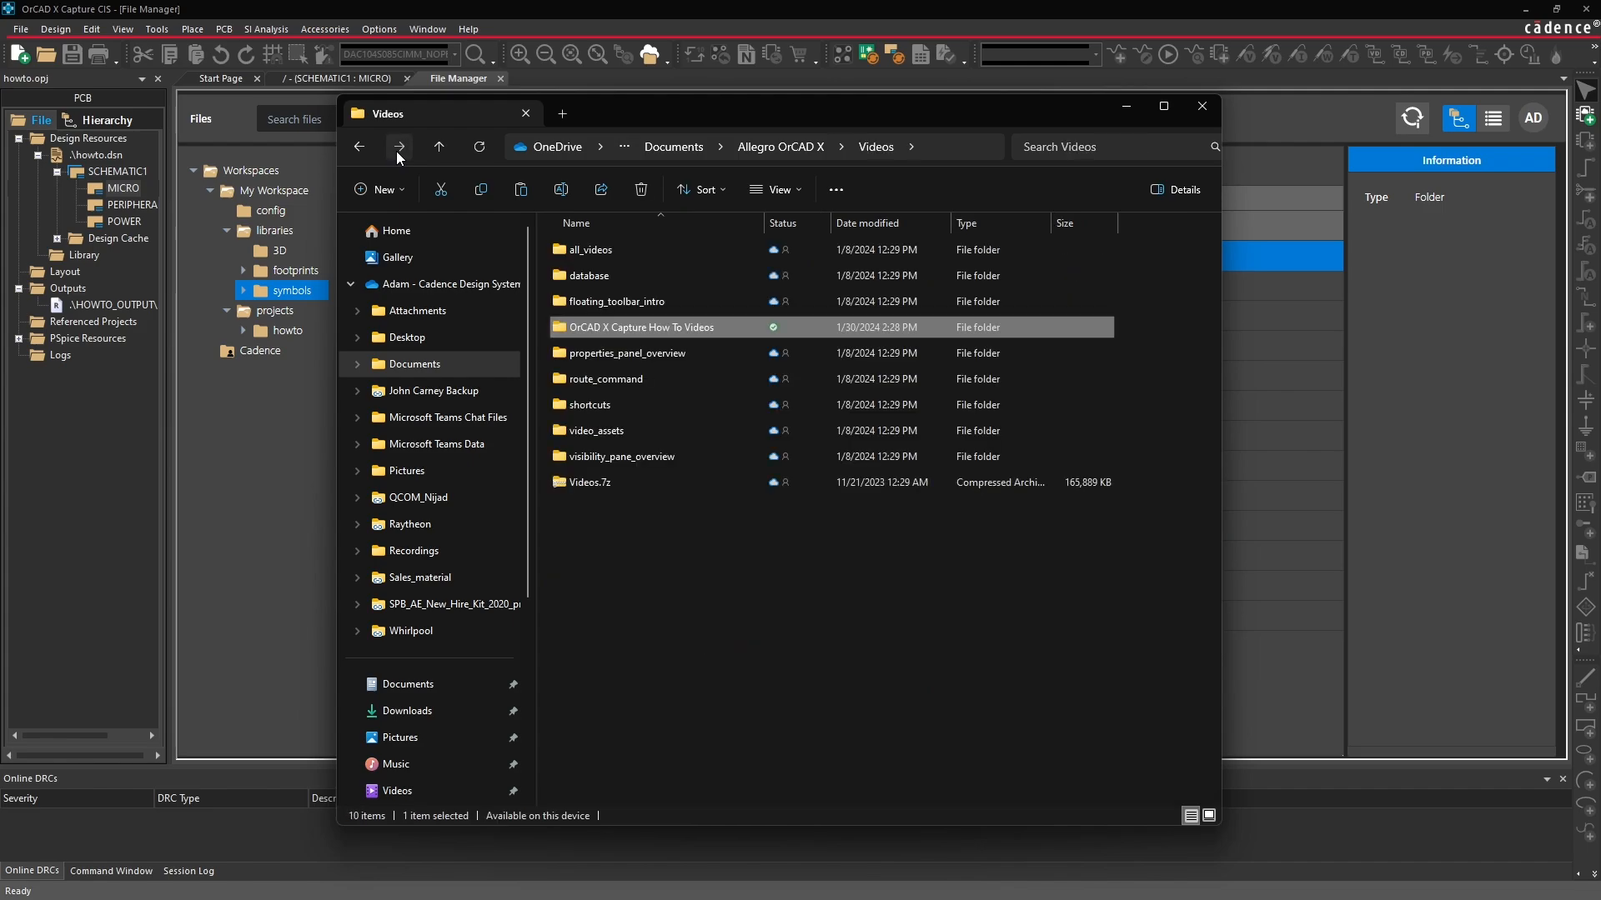
click(397, 152)
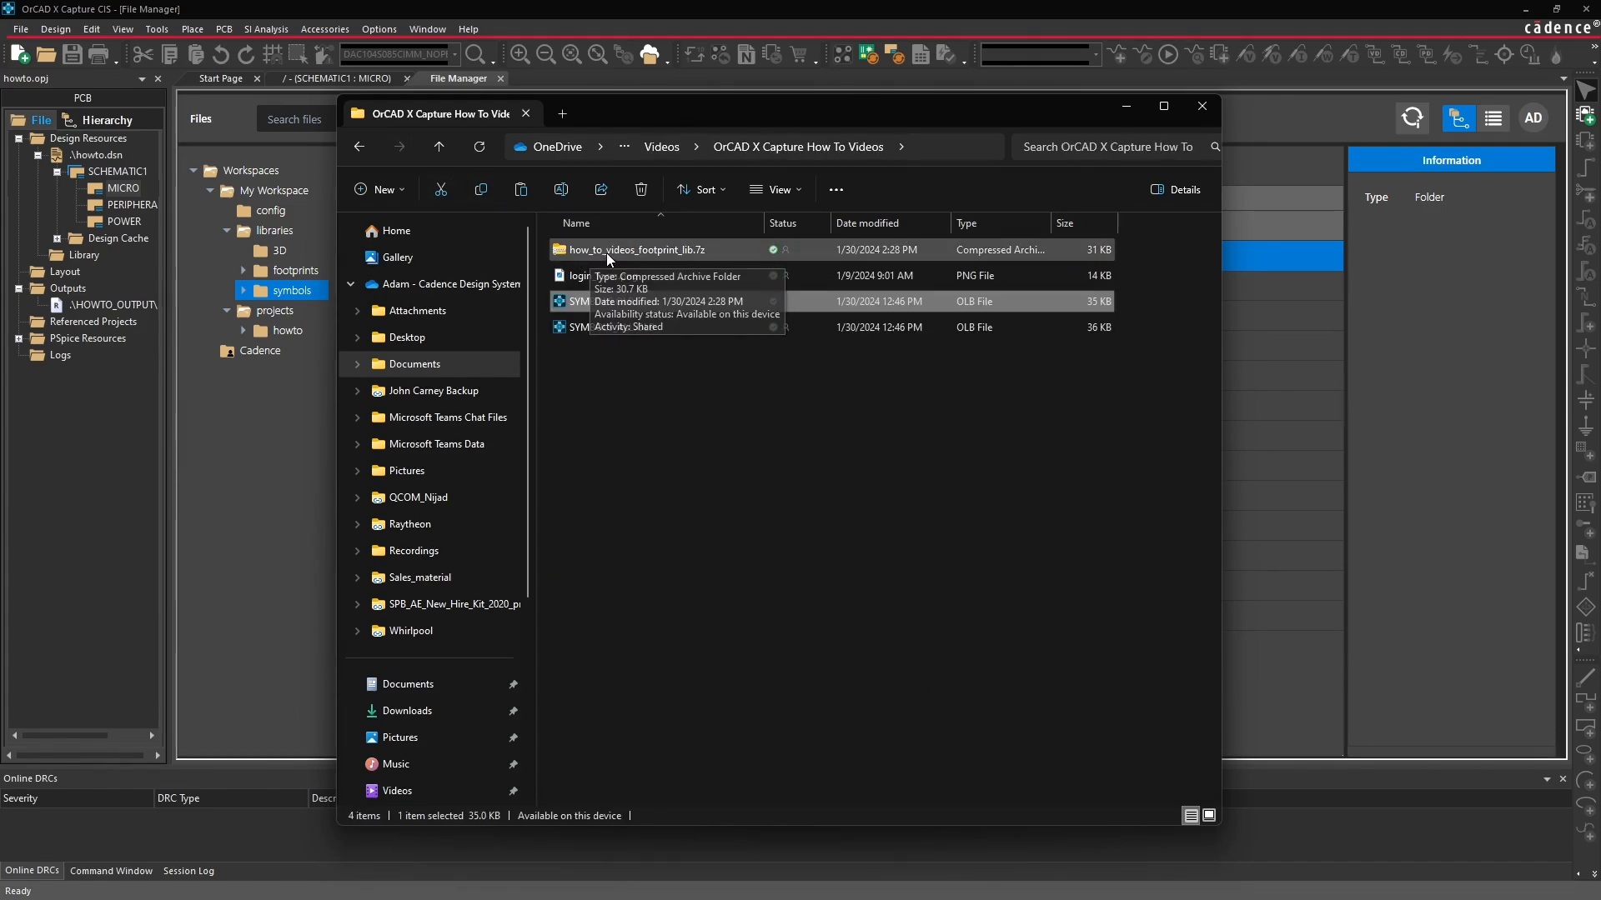
click(677, 252)
right_click(677, 252)
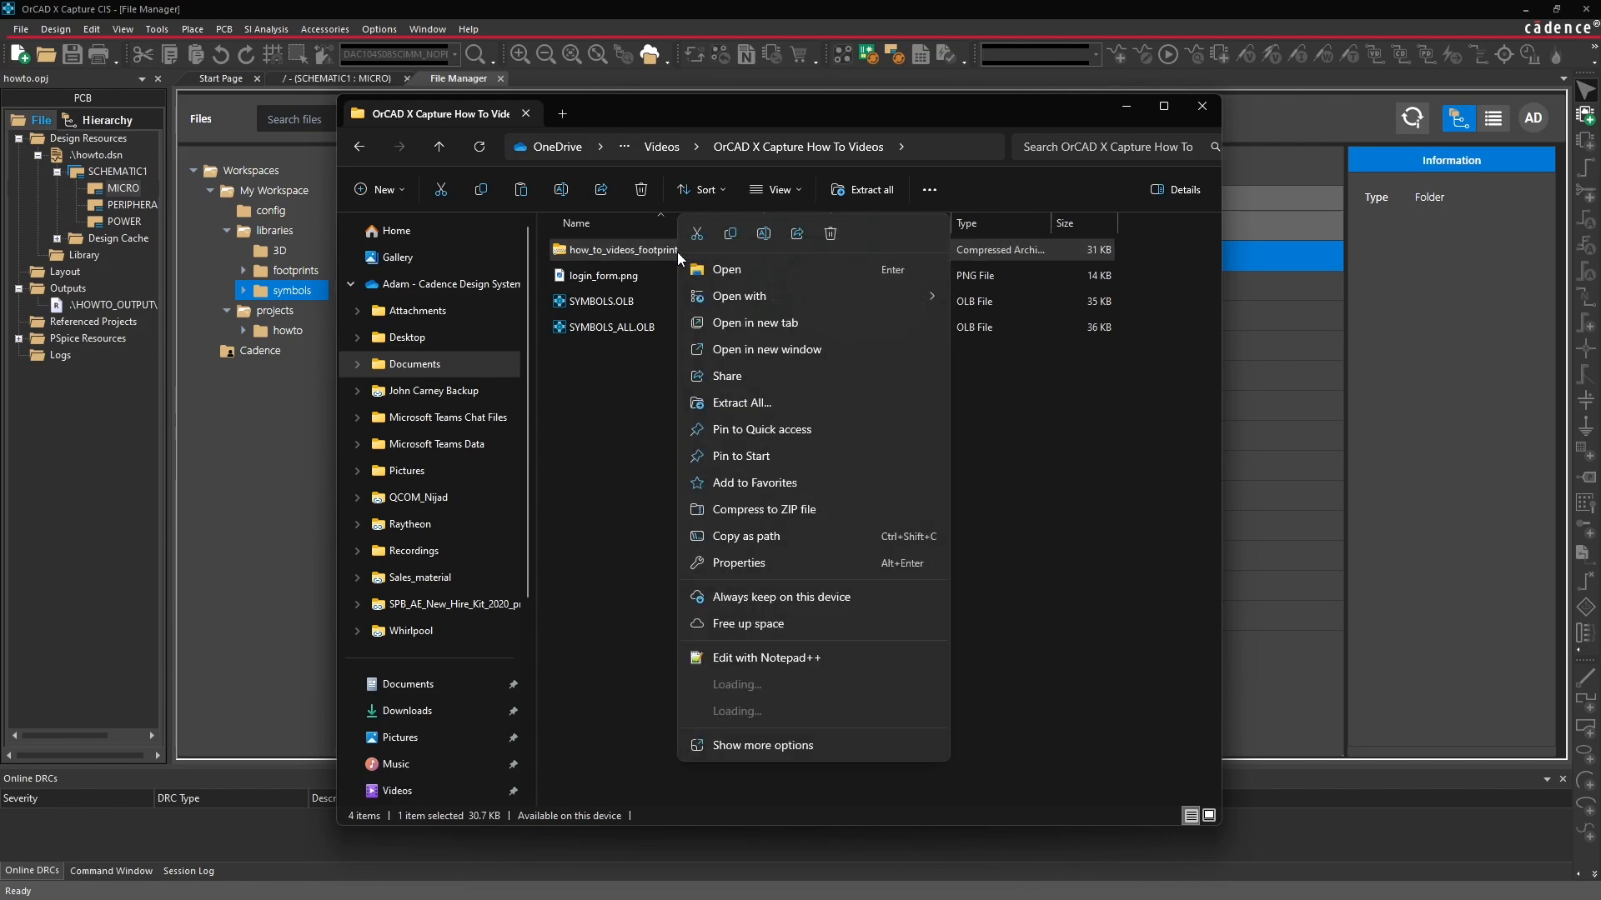
click(730, 245)
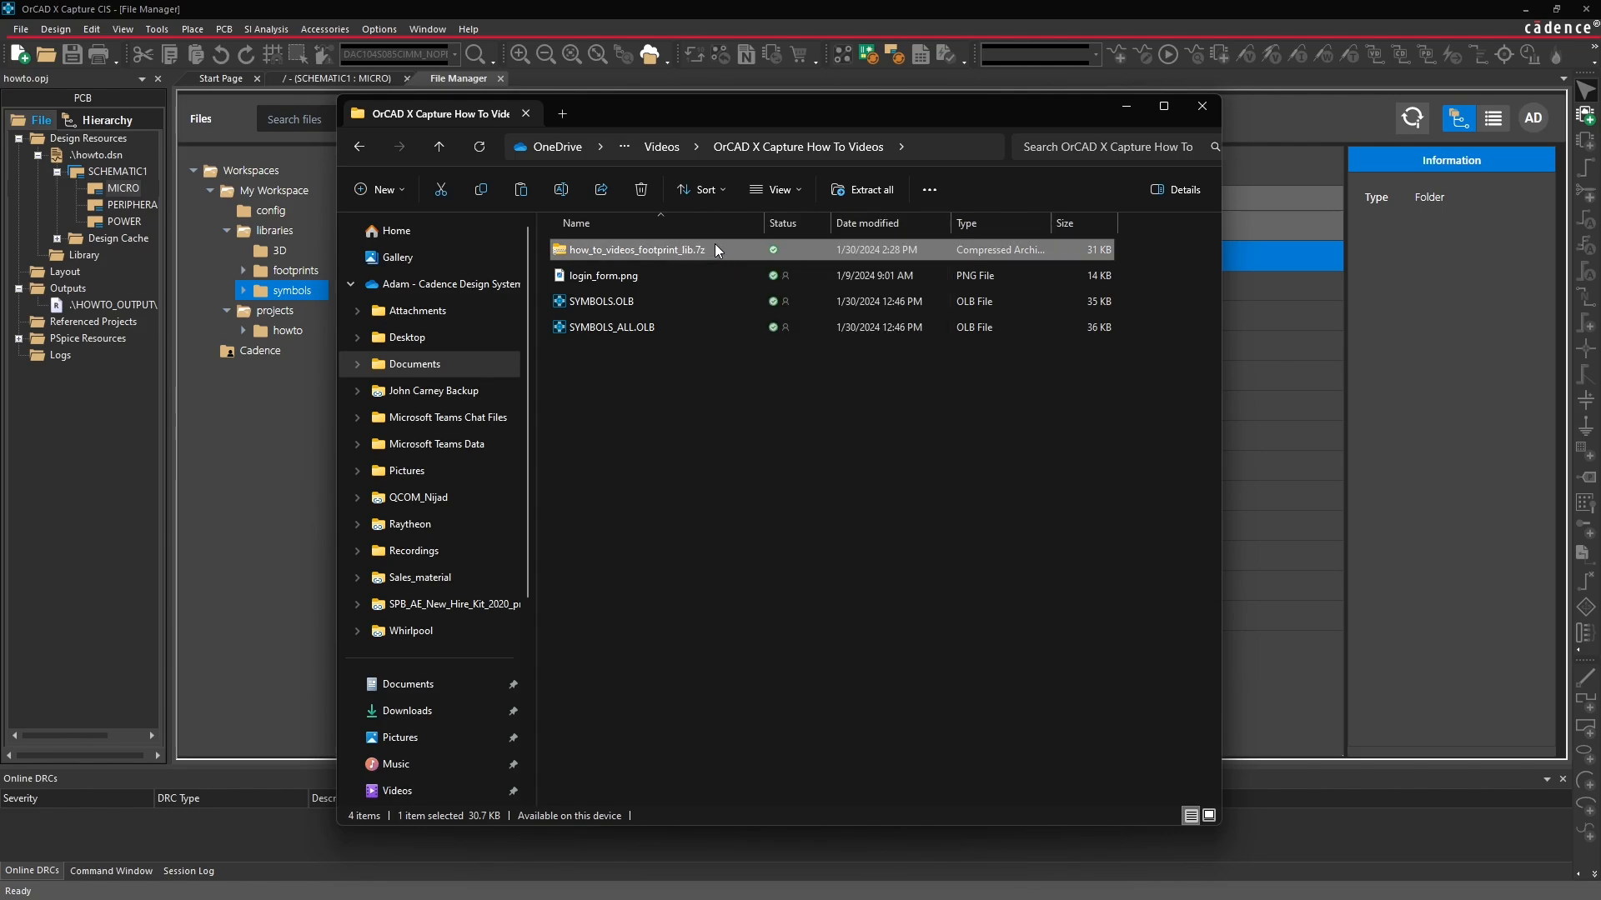
Show the workspace's footprints library folder in Windows File Explorer from the File Manager and paste the copied footprint archive into it.
click(359, 147)
click(359, 147)
click(200, 508)
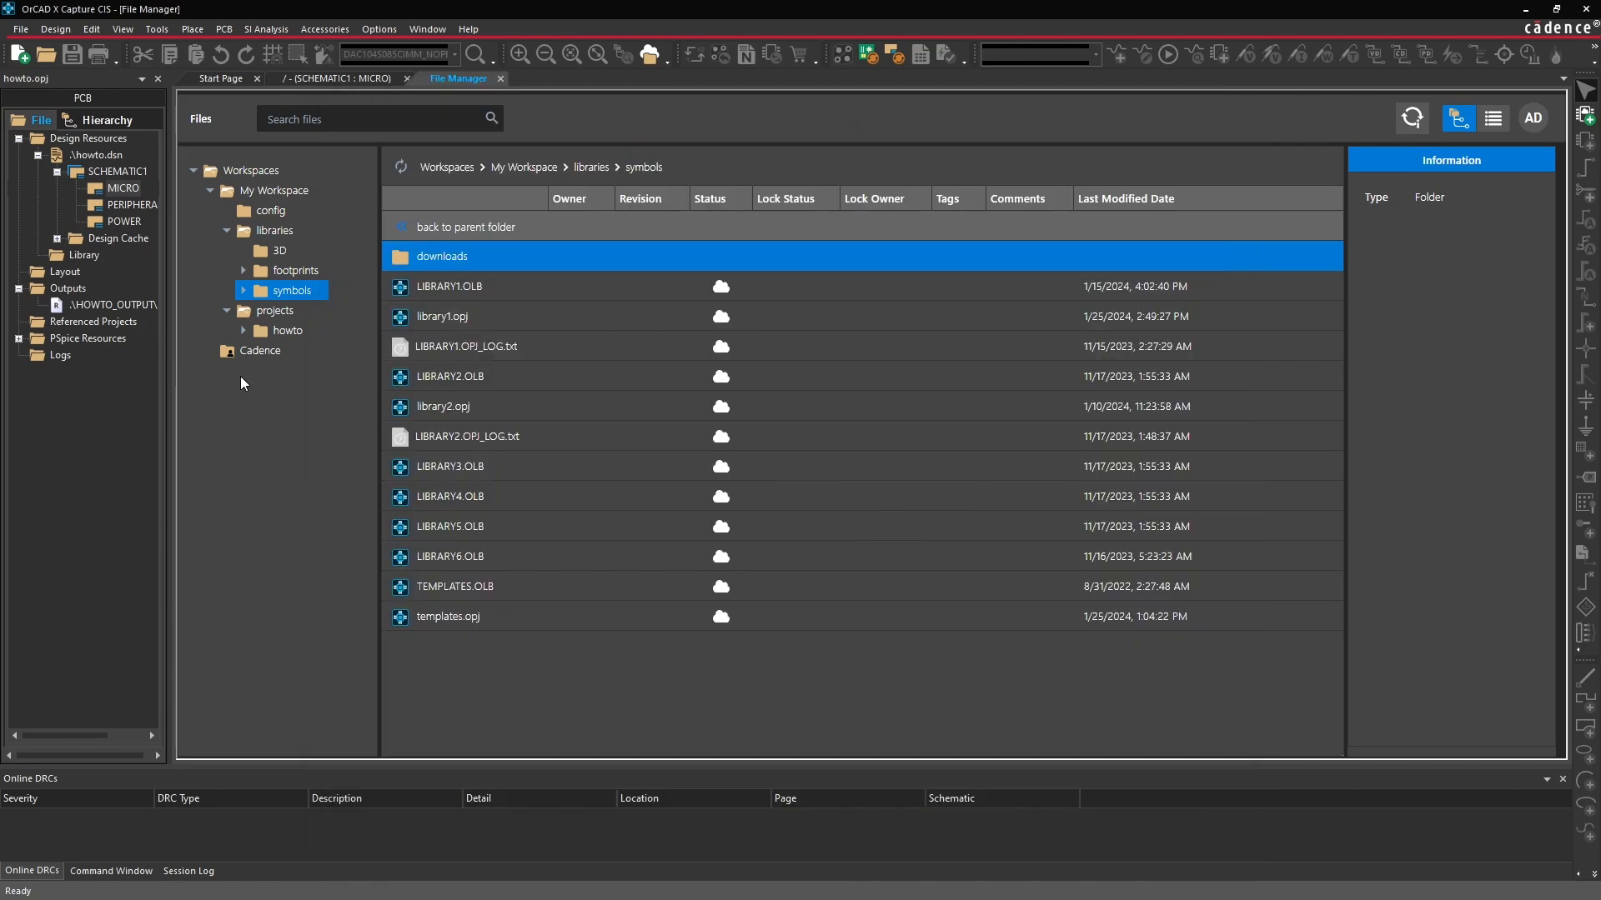
click(287, 271)
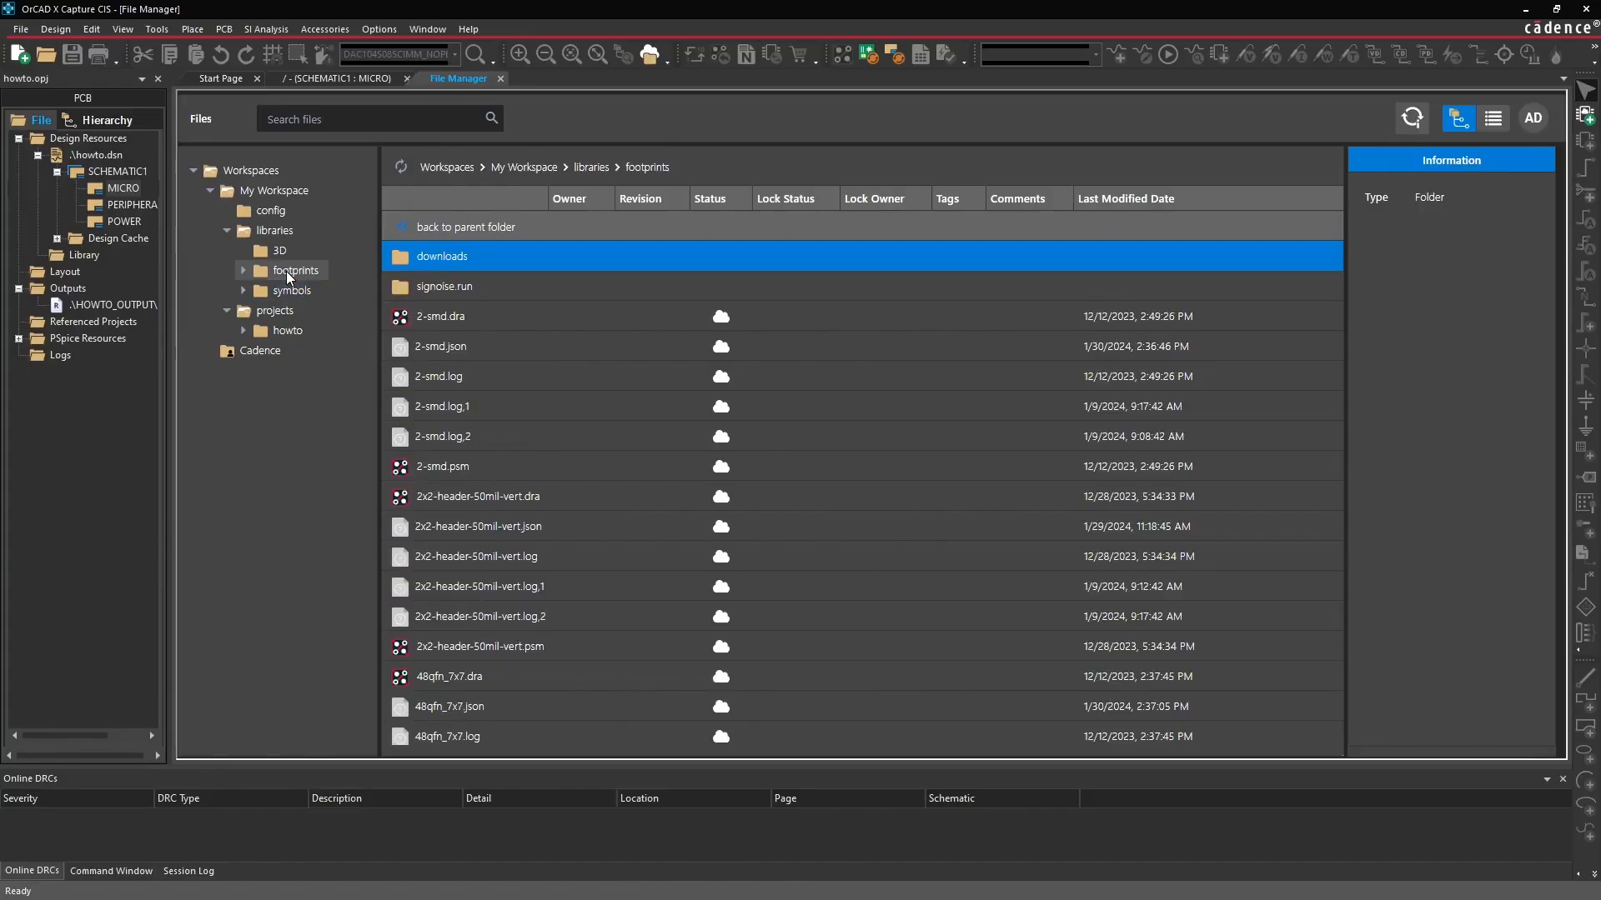
right_click(432, 283)
click(460, 323)
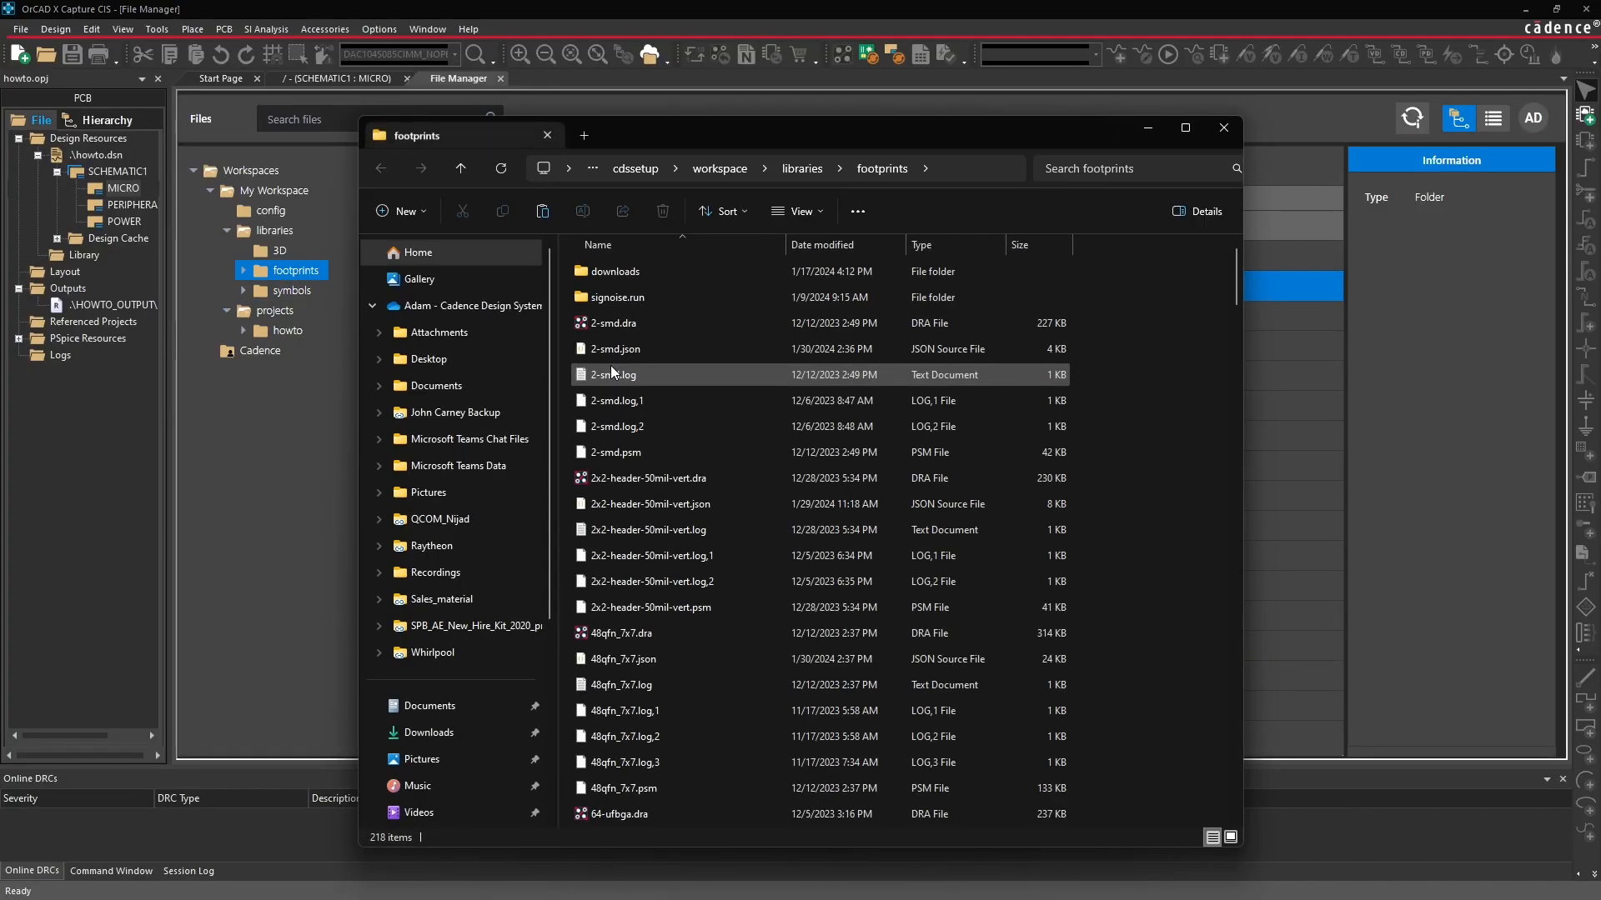
right_click(1114, 342)
key(Escape)
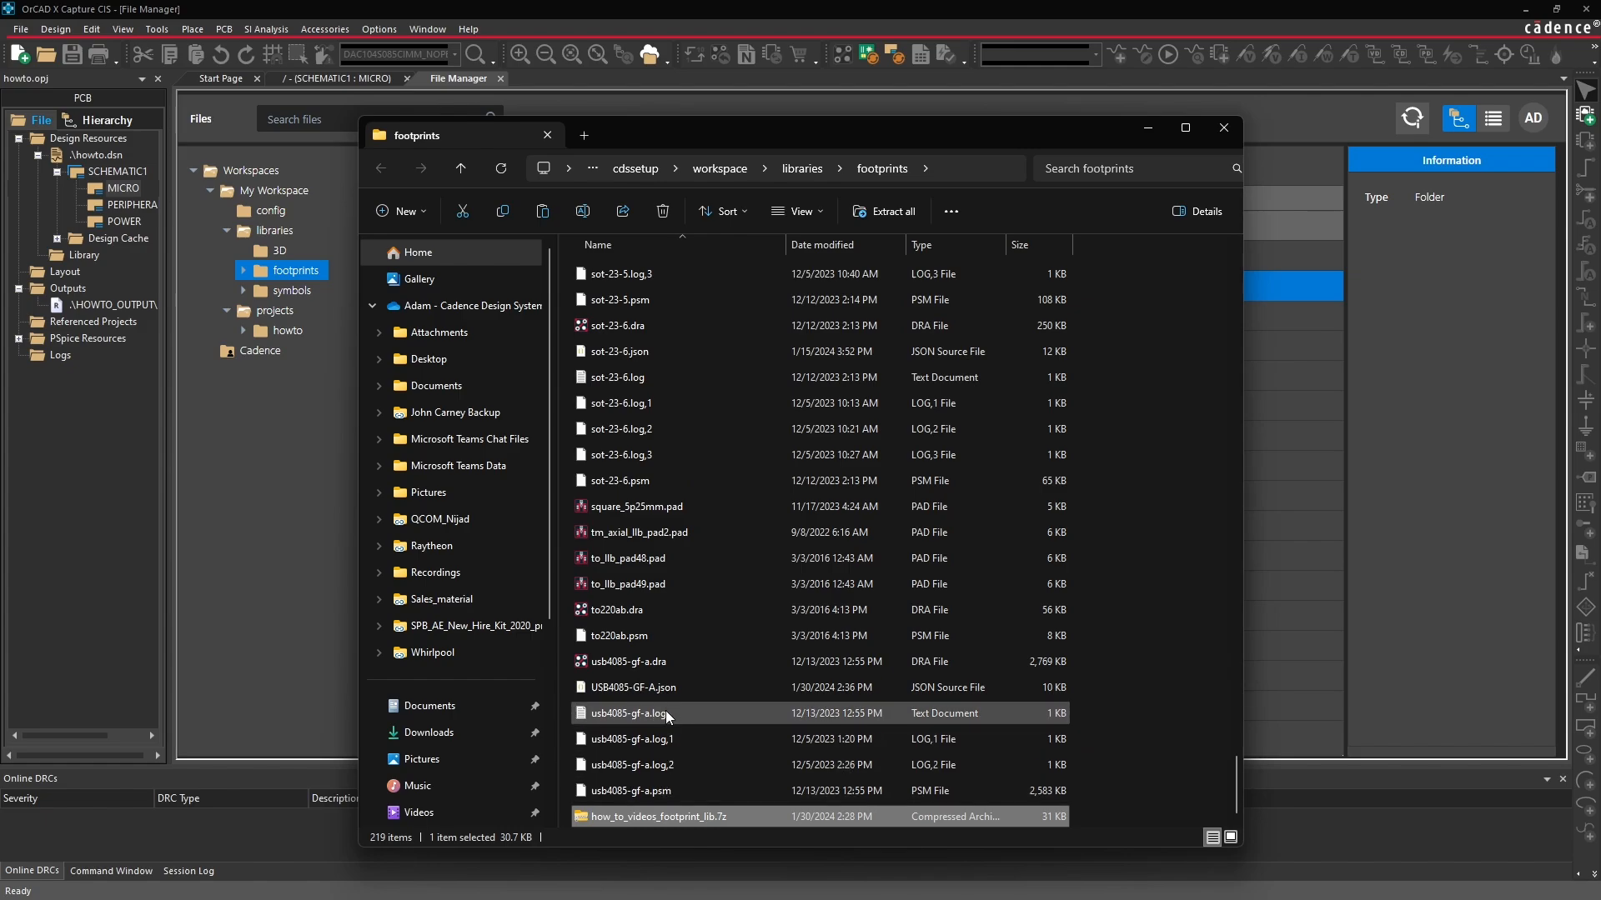
Look through the files in the local footprints folder and close its File Explorer window.
scroll(667, 704, up, 1)
scroll(654, 647, up, 7)
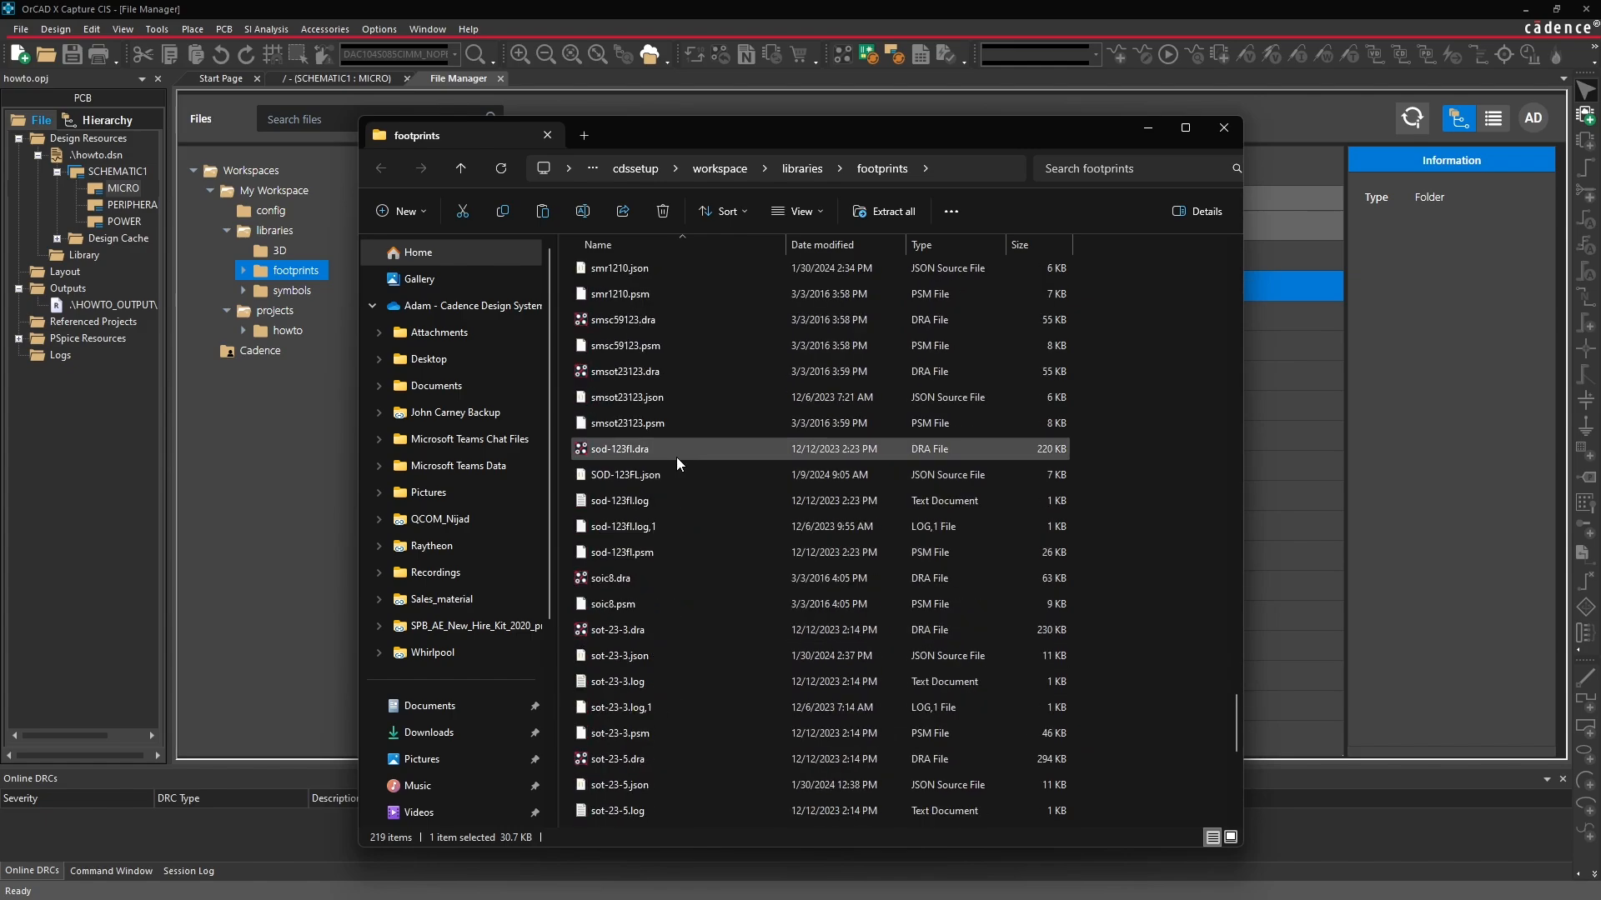
scroll(658, 567, down, 8)
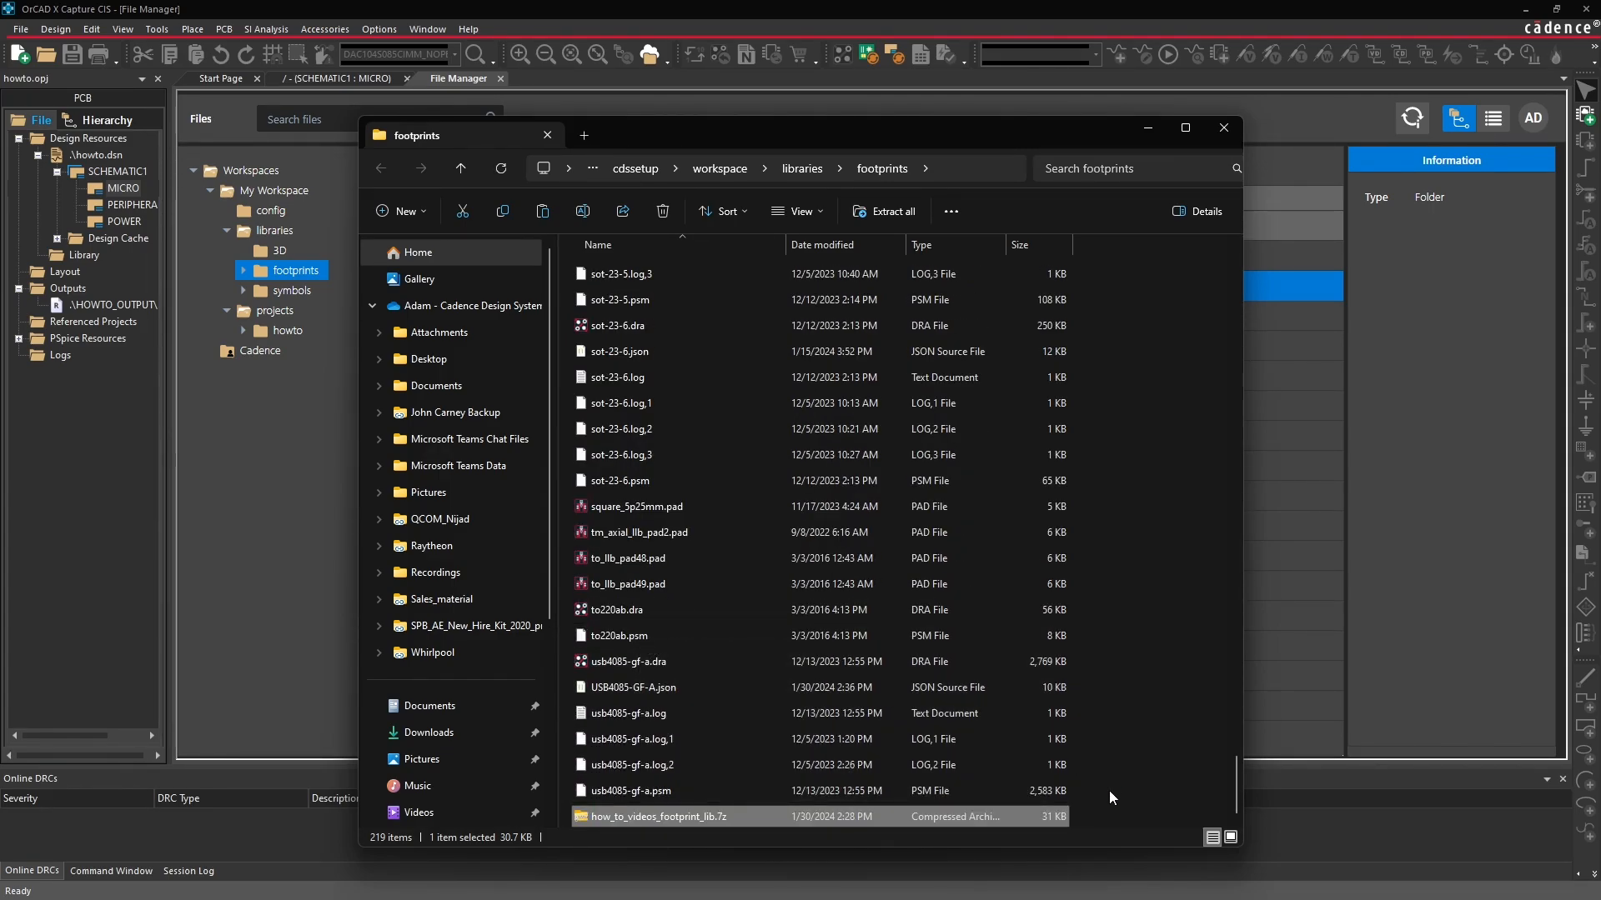
right_click(982, 820)
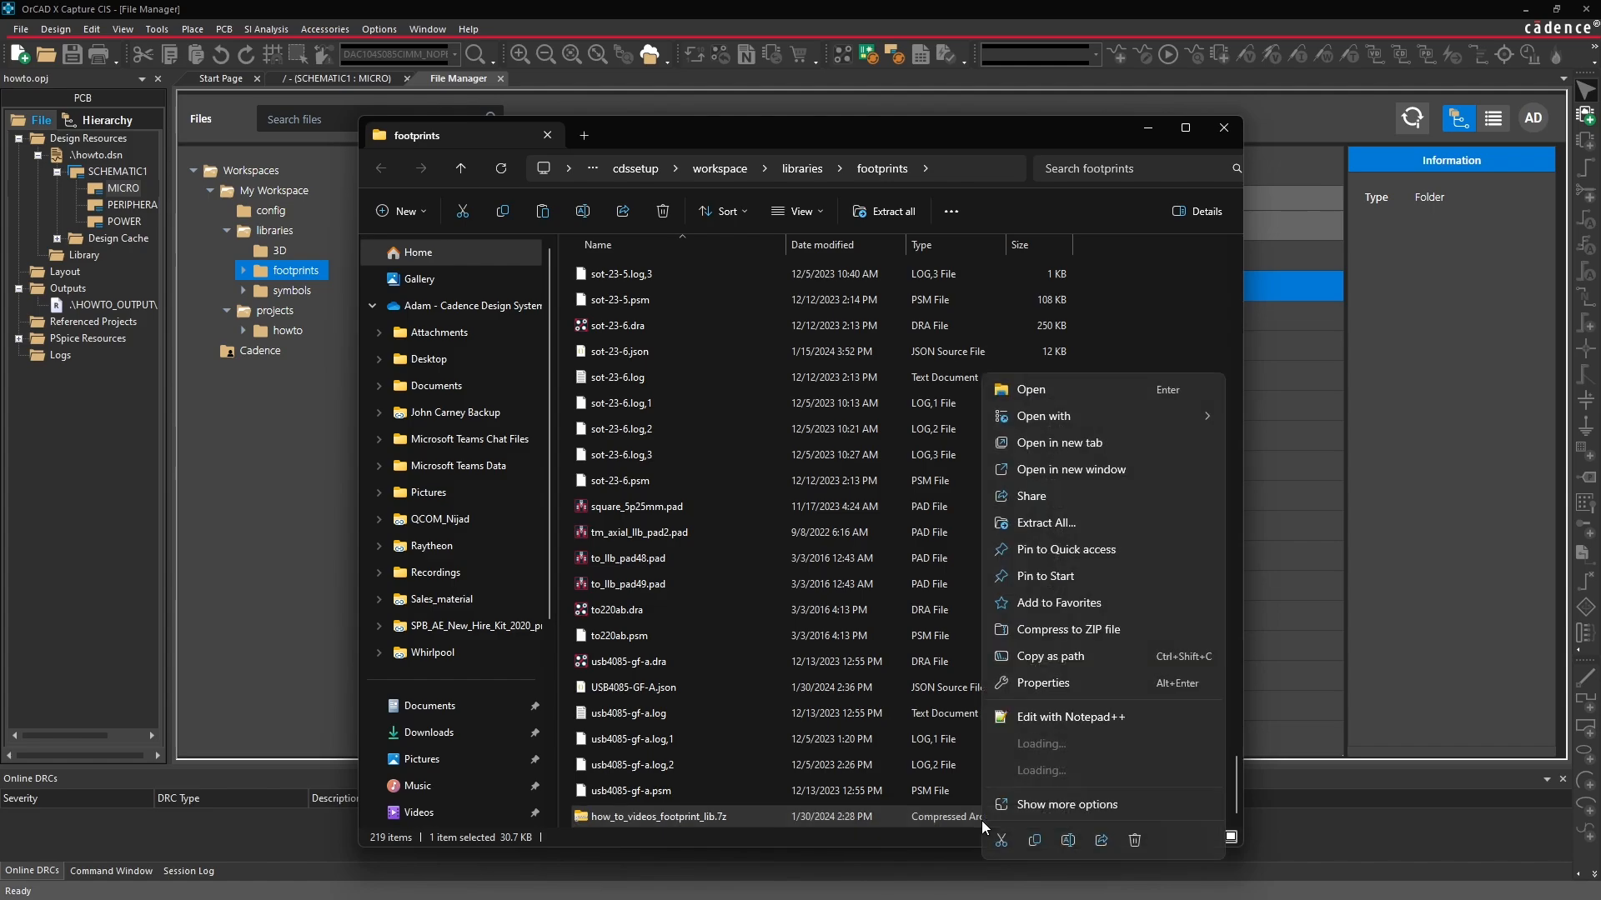
key(Escape)
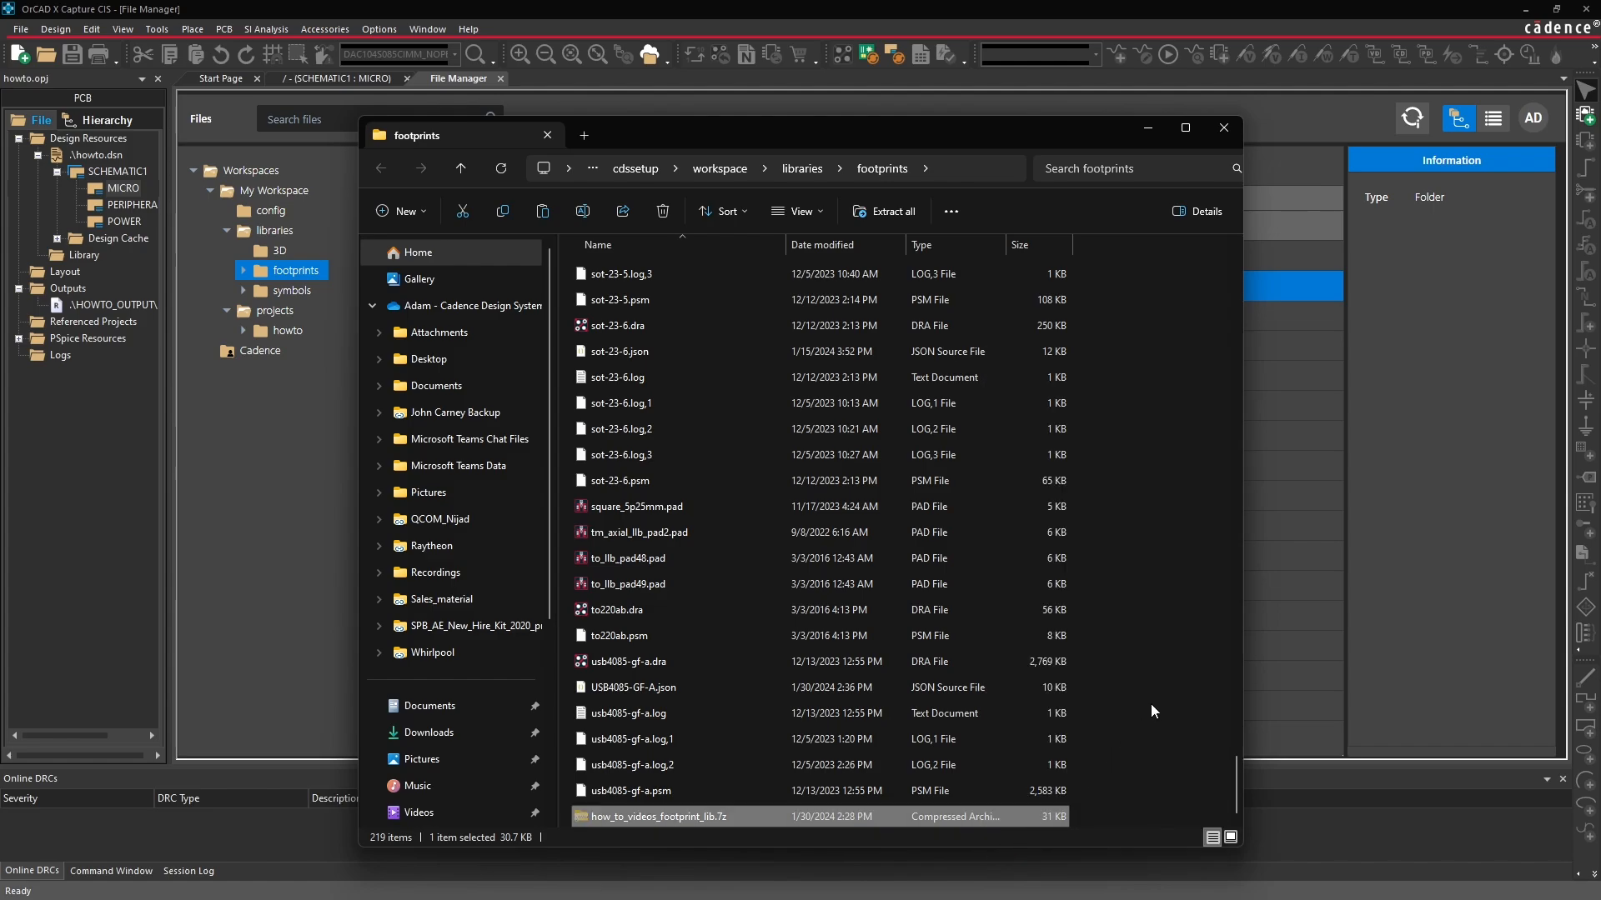
click(1150, 704)
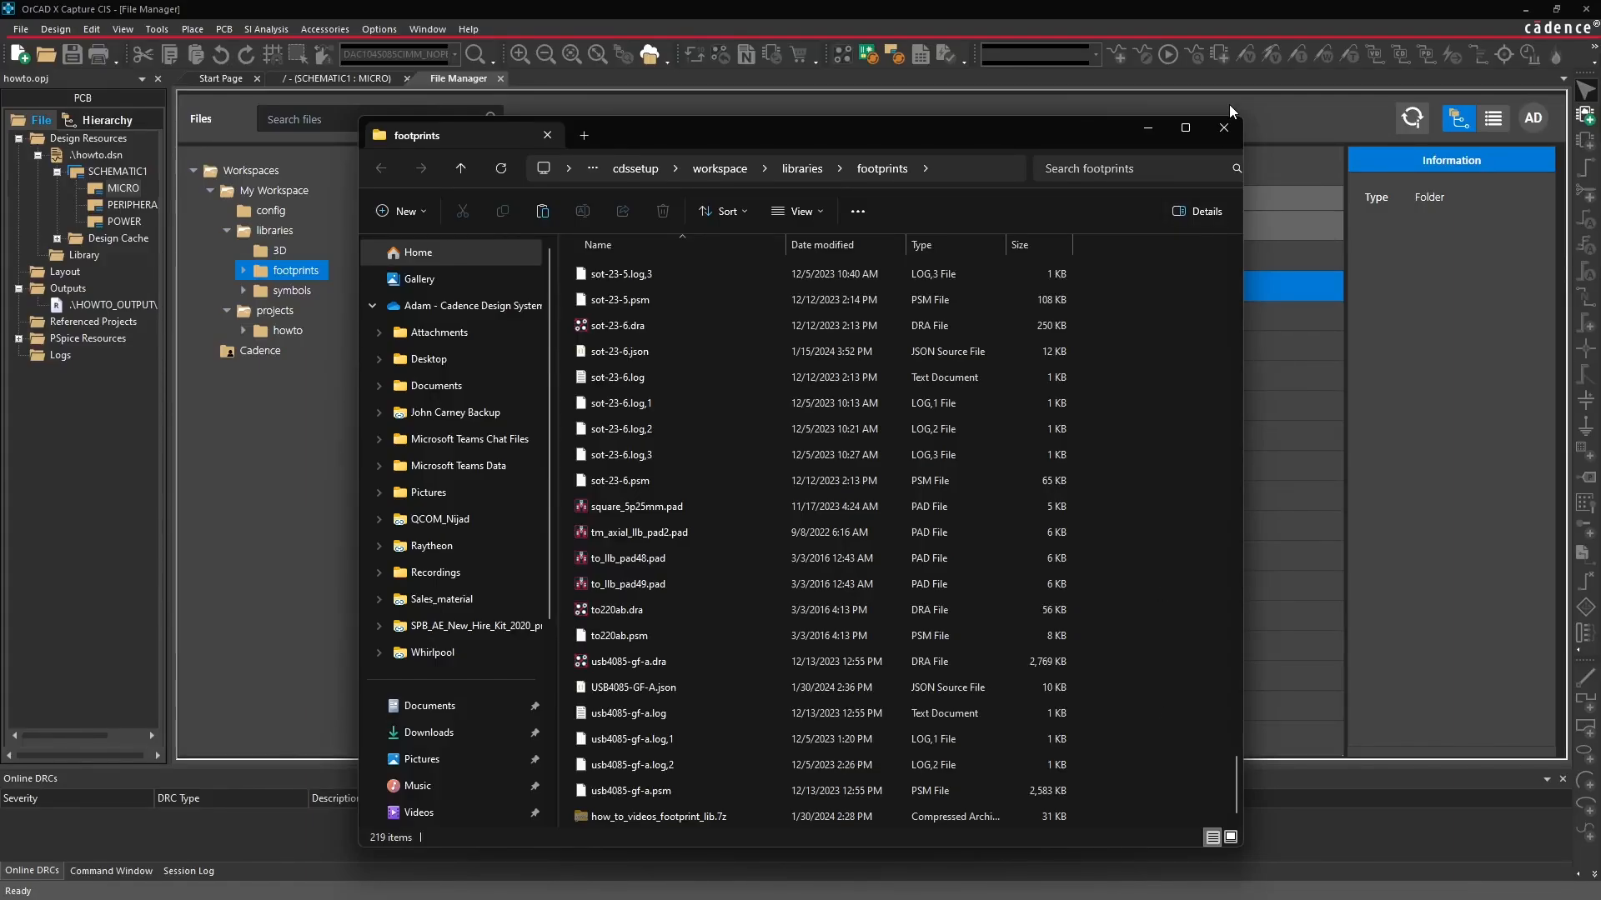
click(1220, 125)
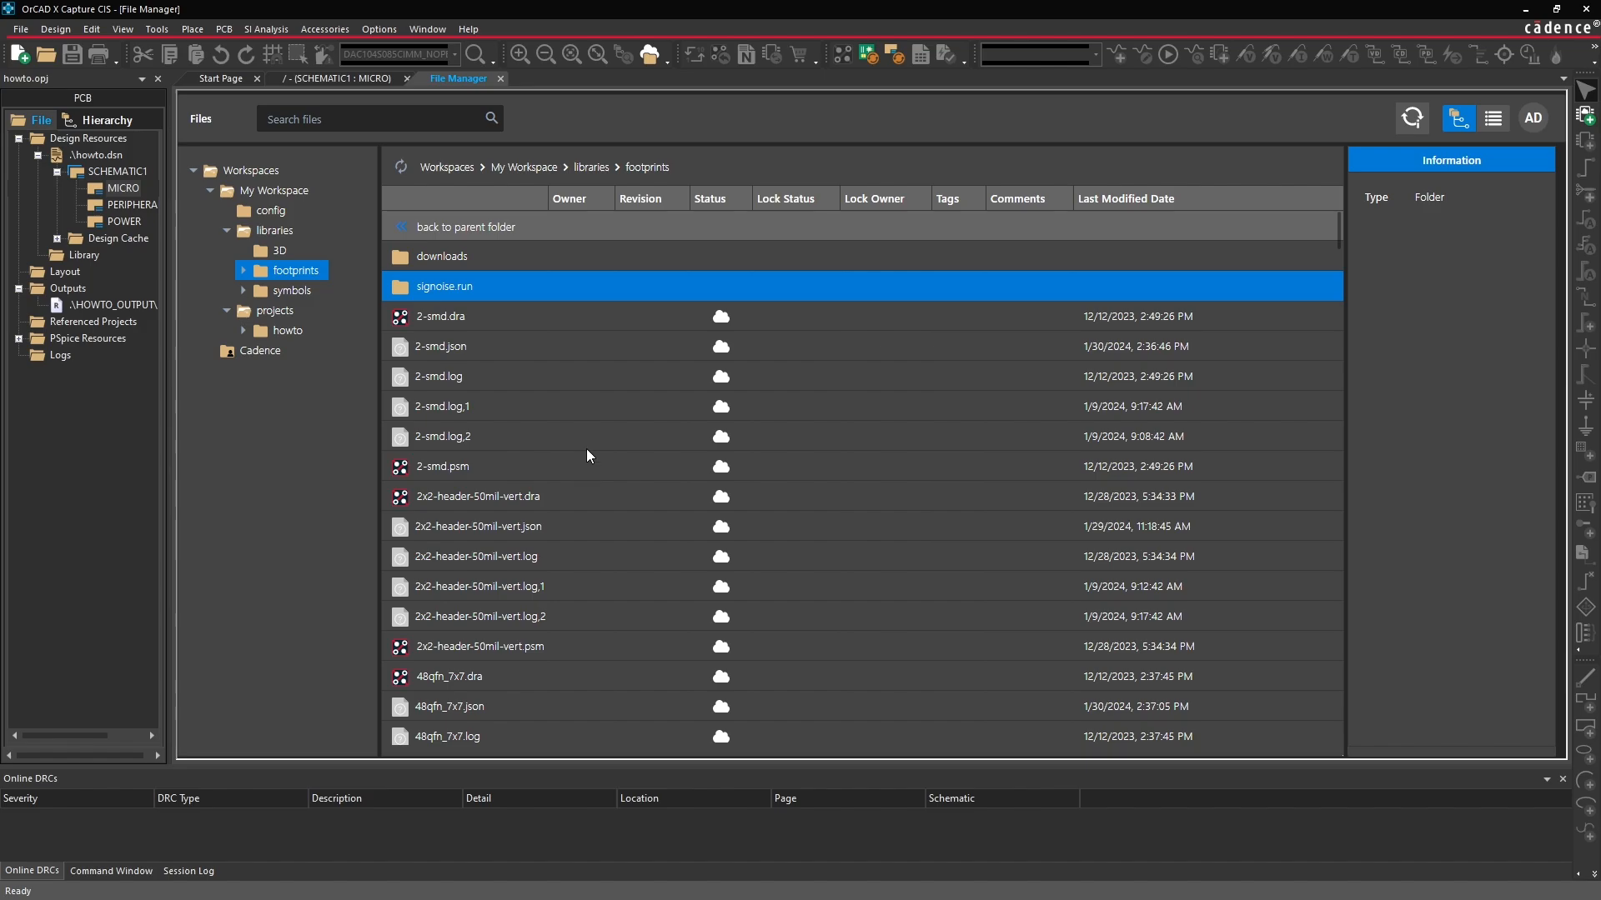
Go back to the MICRO schematic page and open the Component Explorer for placing components.
click(302, 295)
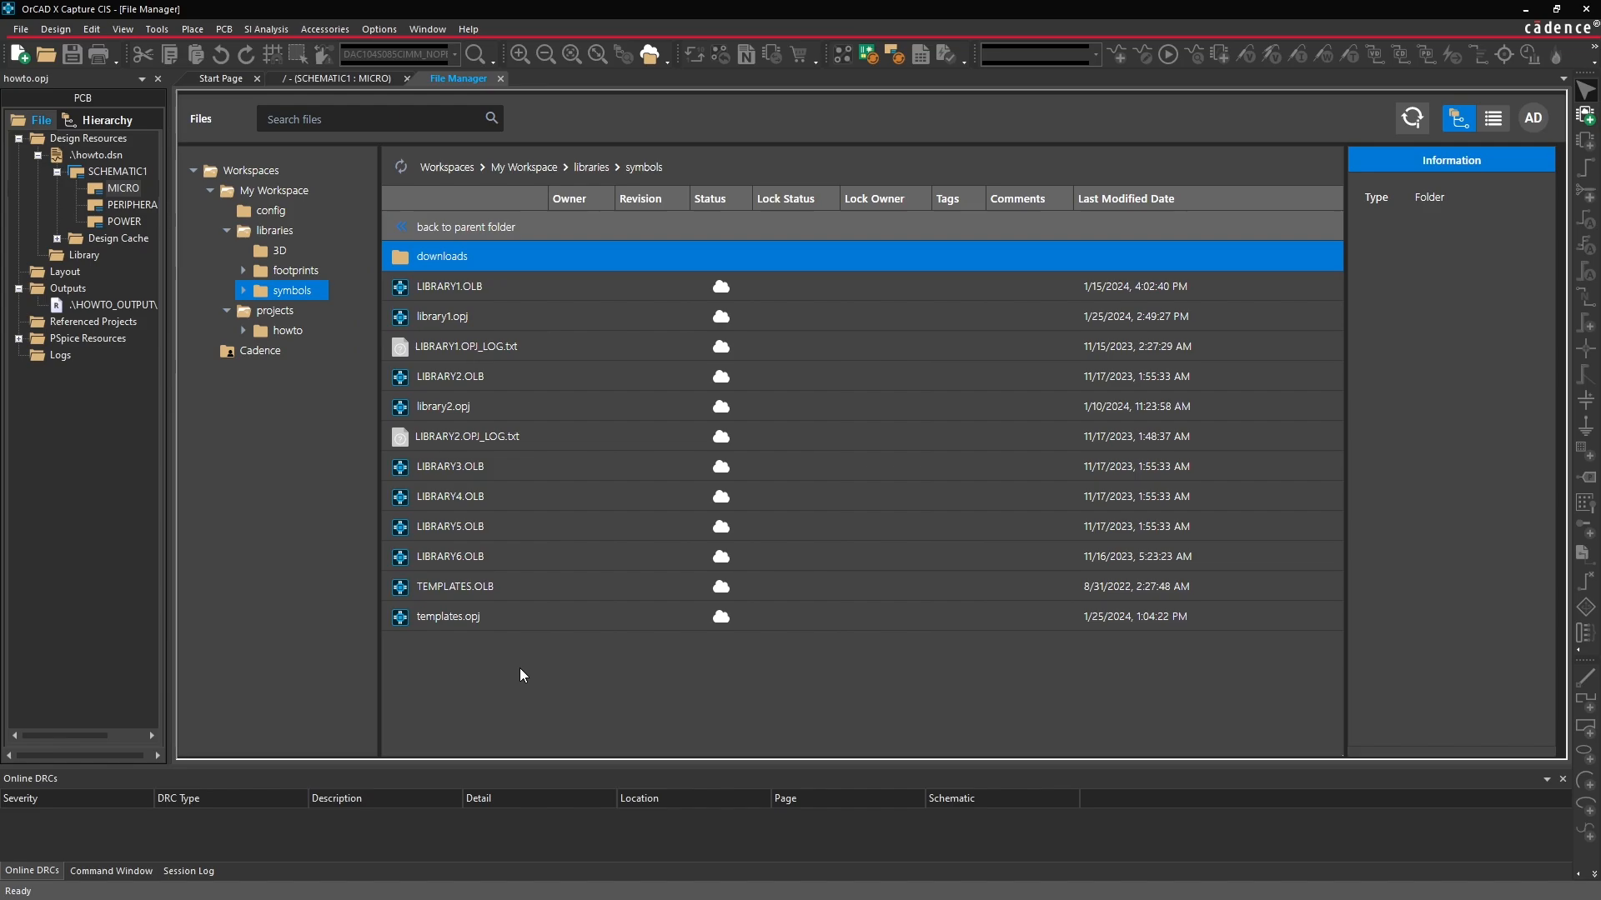
click(350, 75)
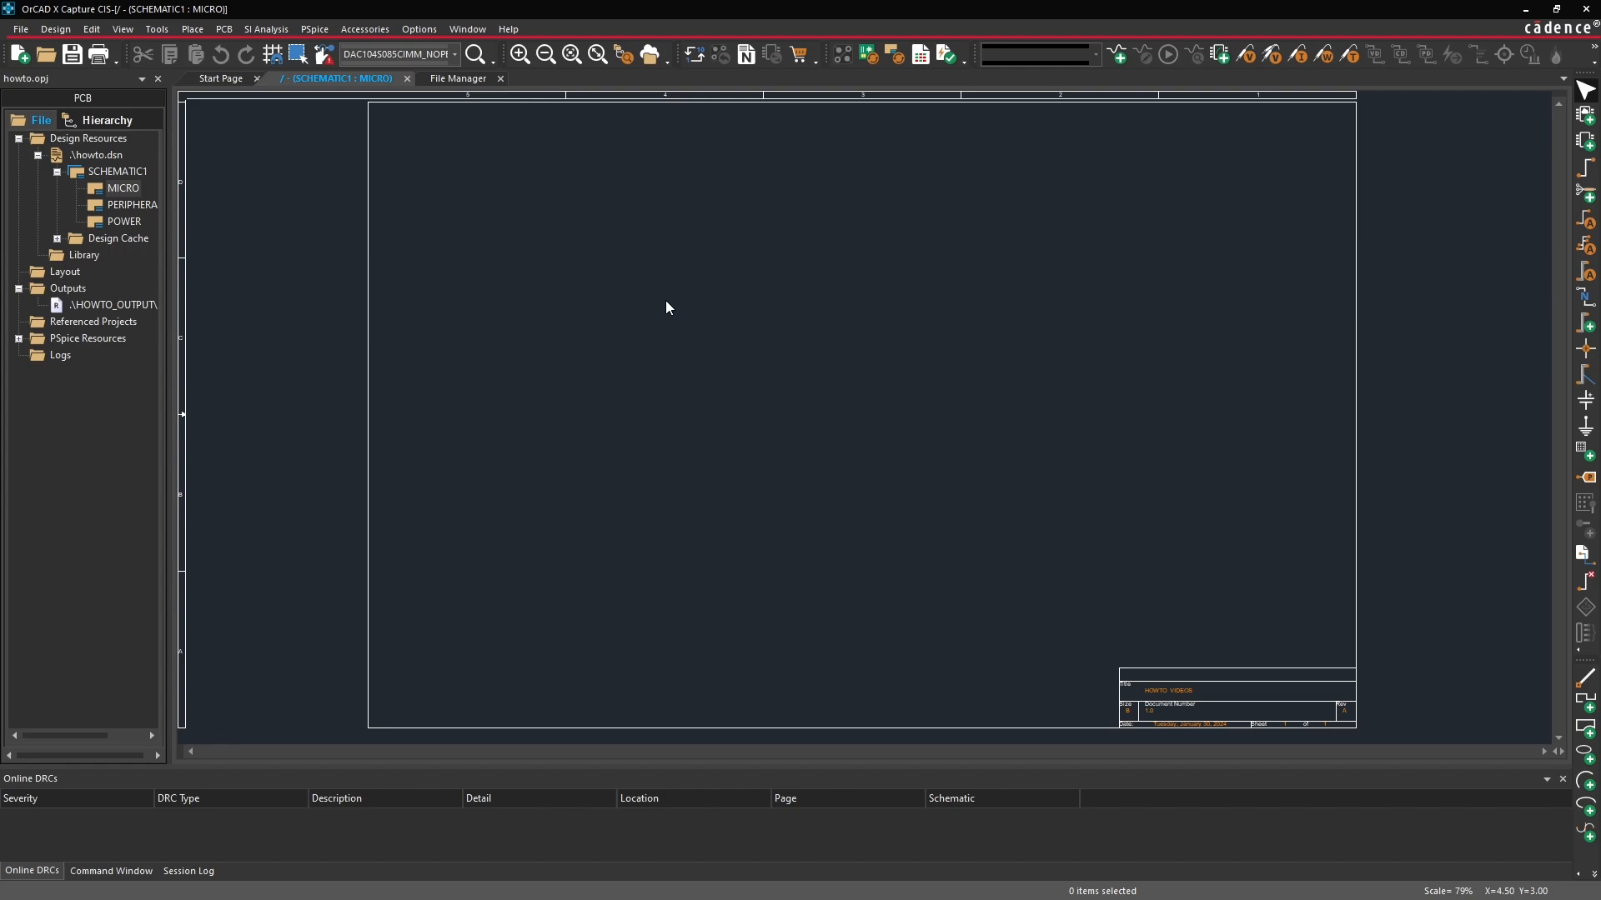
click(193, 29)
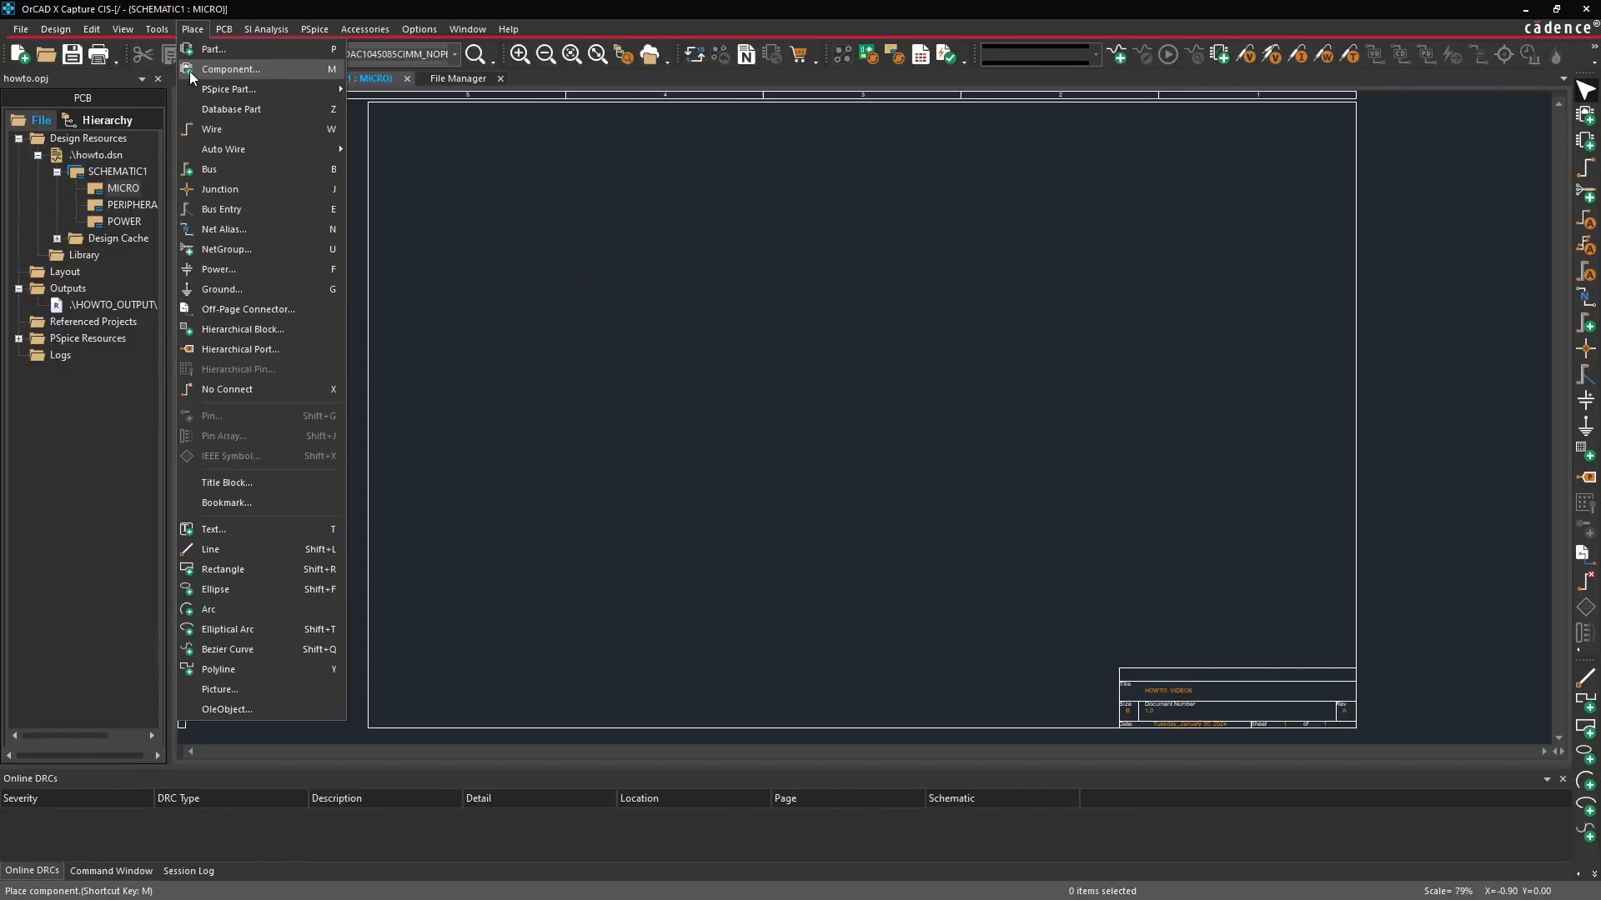
click(1048, 282)
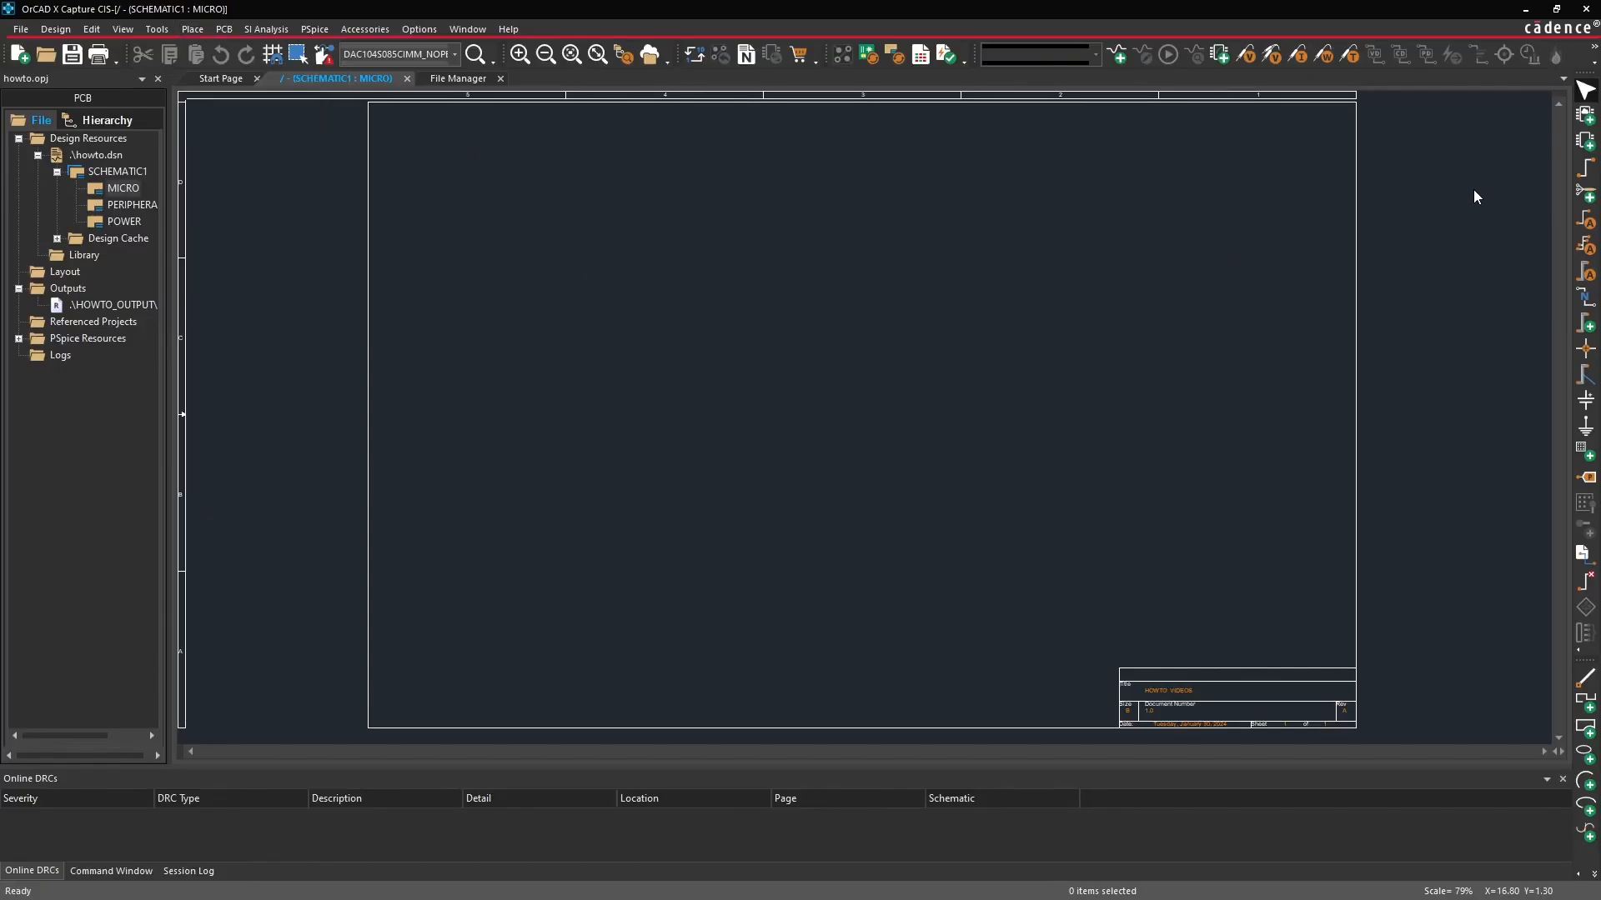
click(1586, 116)
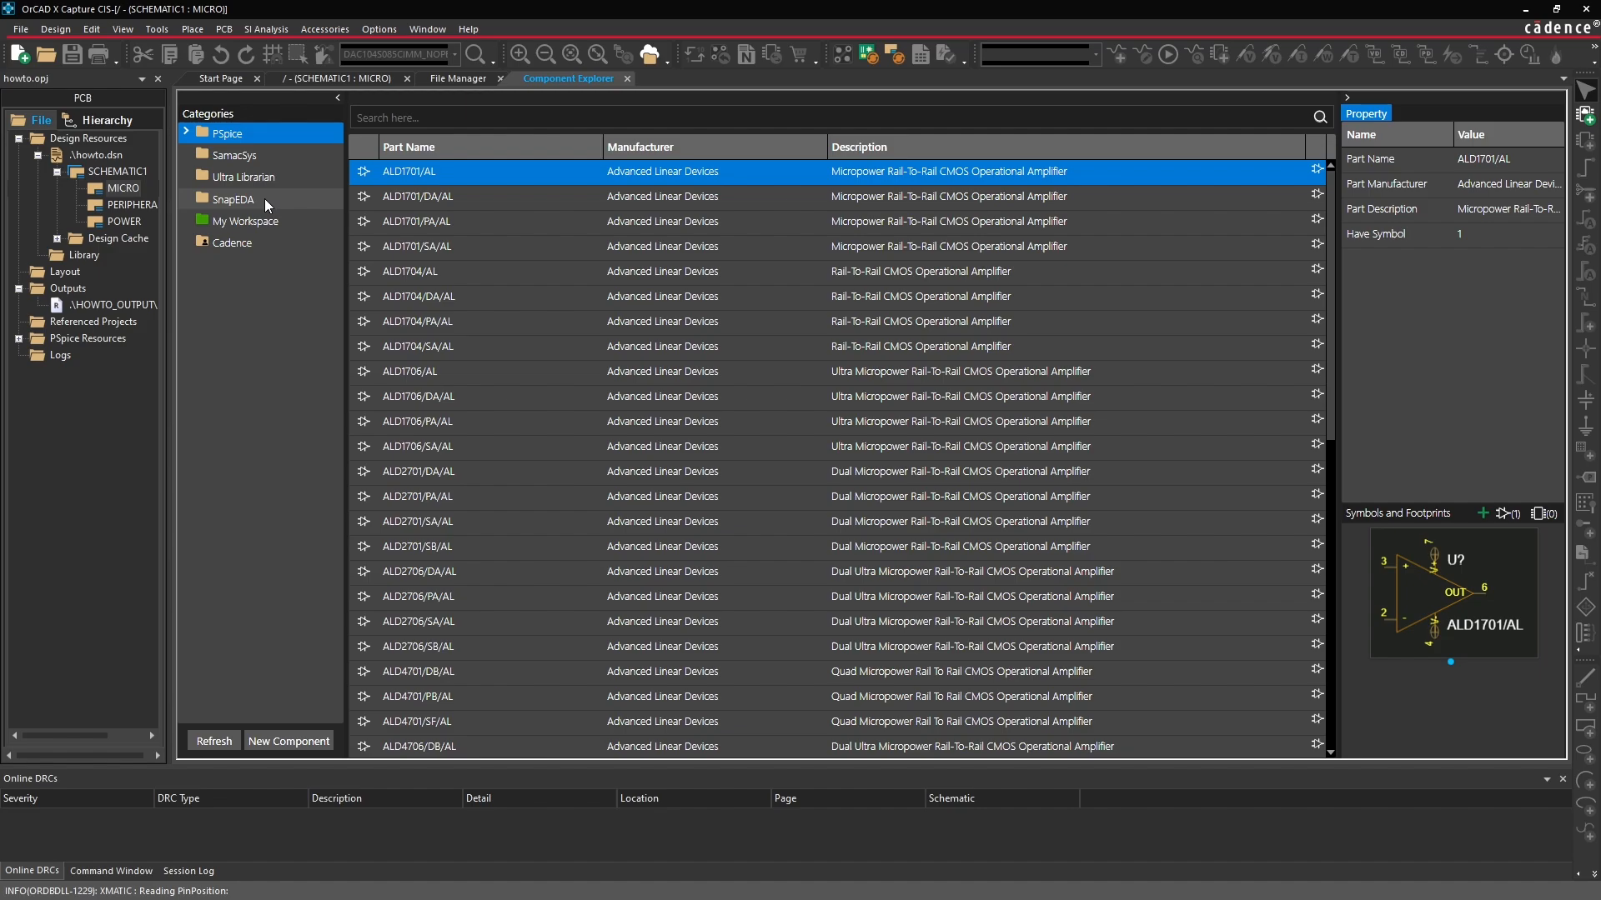
Browse the SamacSys category of the Component Explorer and search it for mic5205.
click(266, 154)
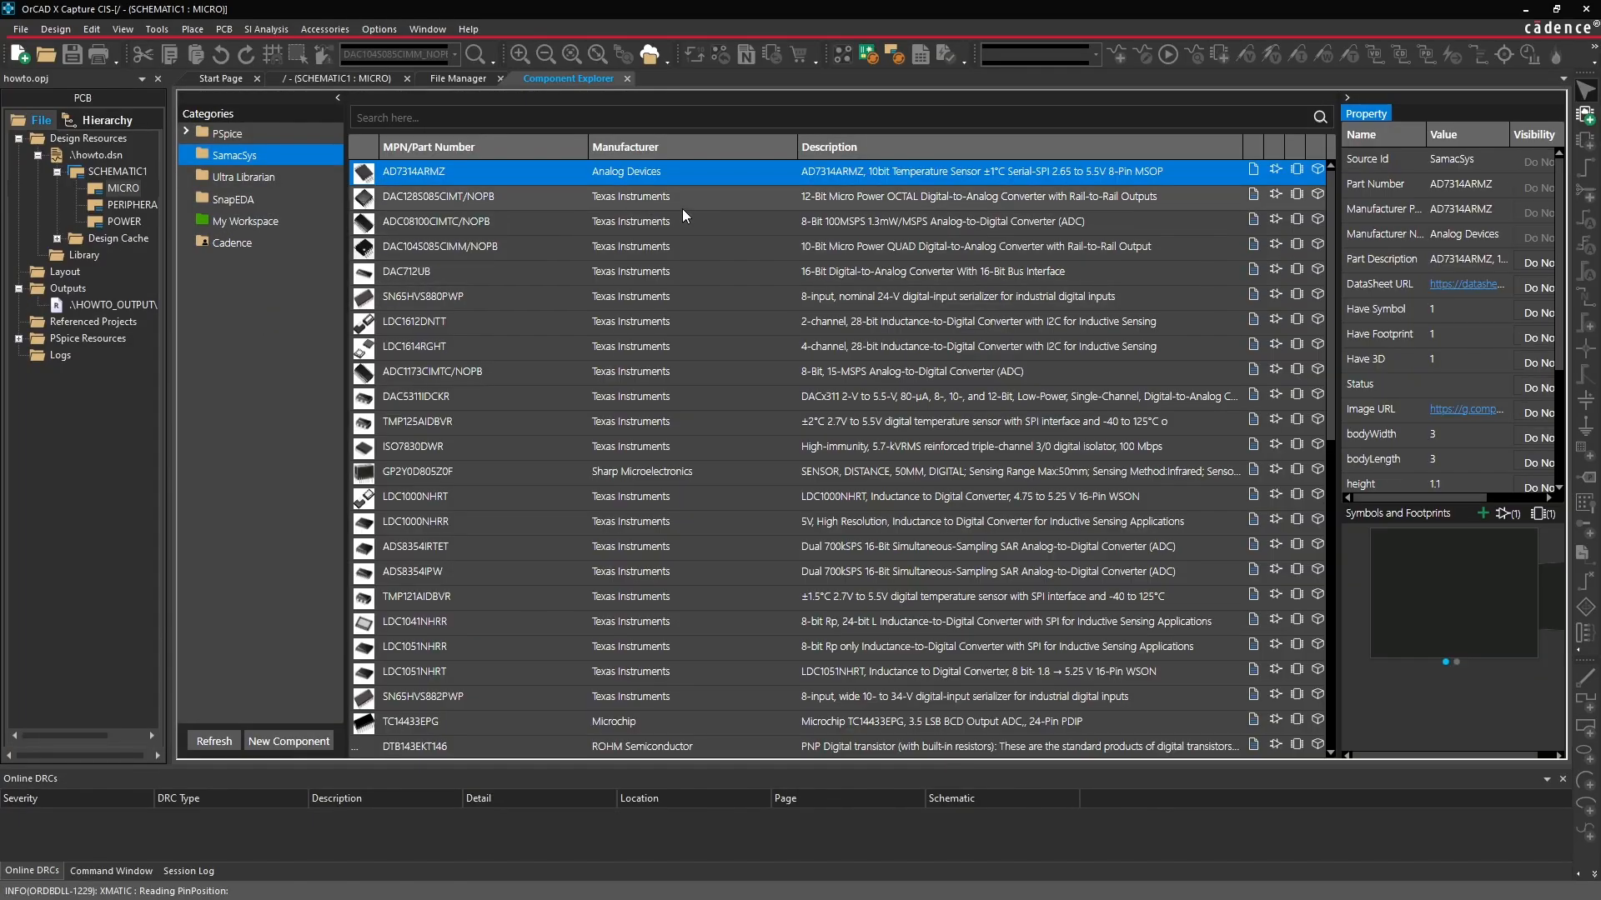
scroll(617, 267, down, 3)
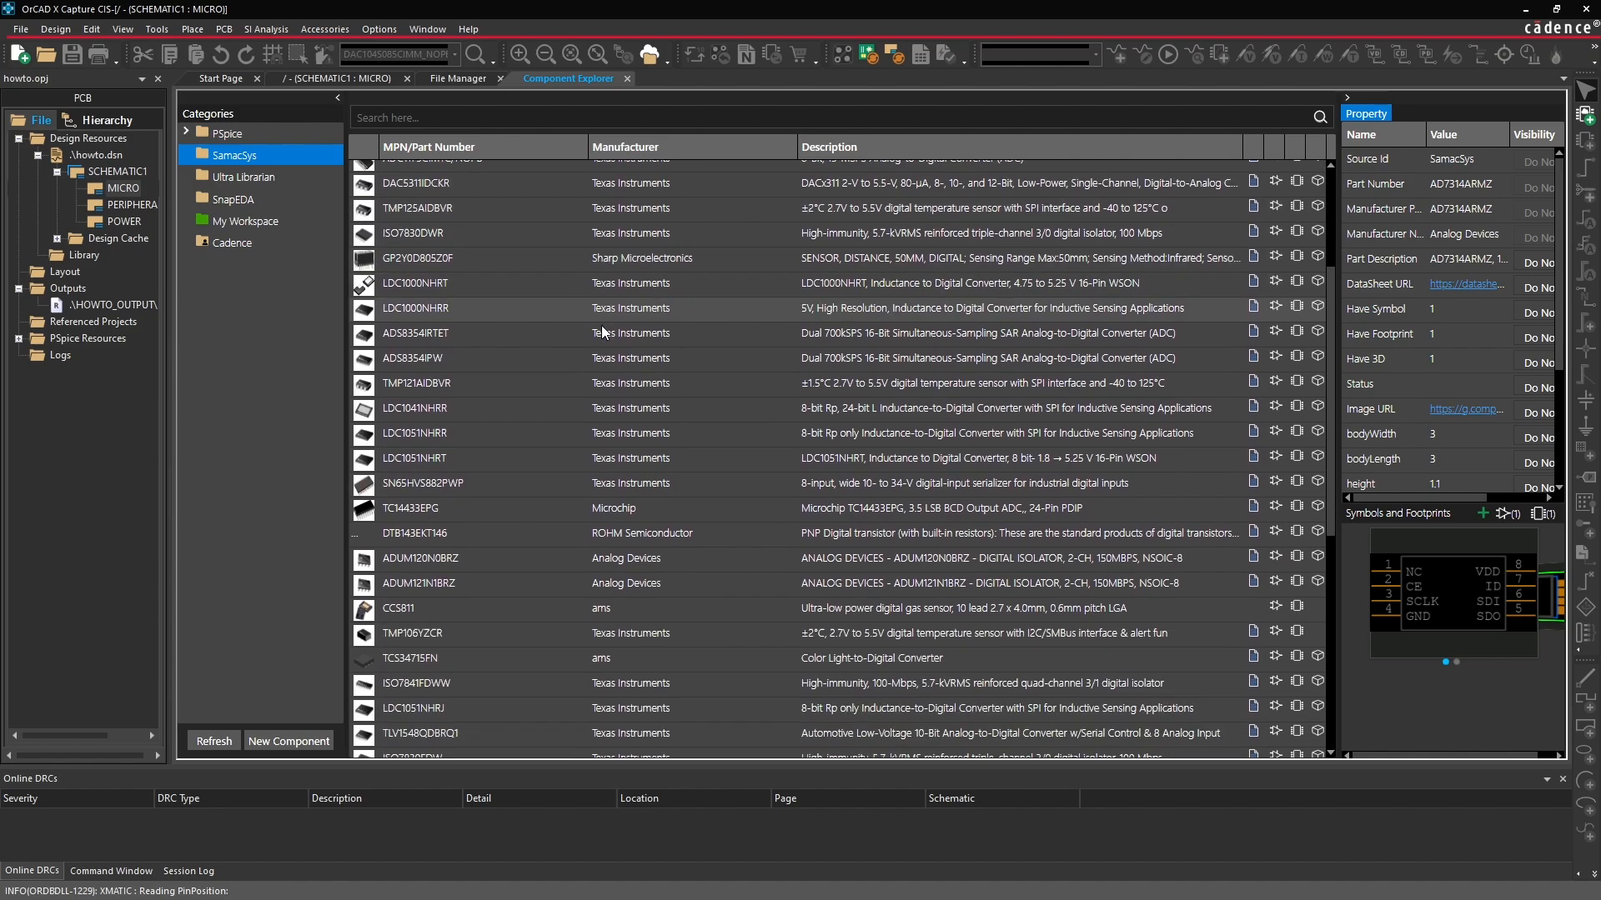
scroll(599, 325, up, 3)
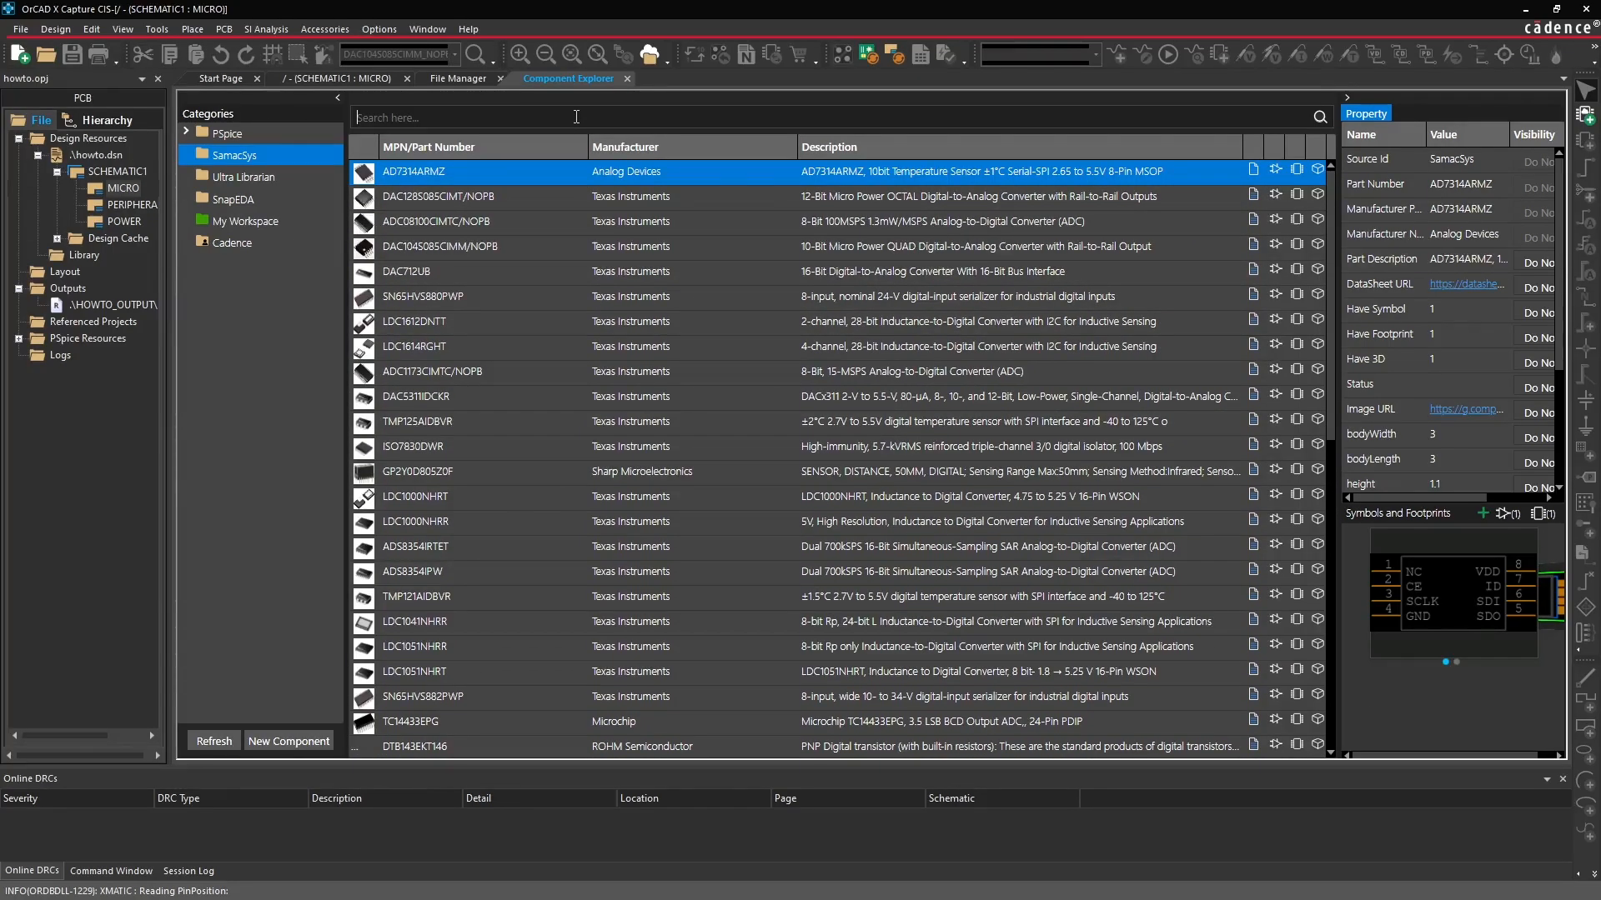
text(mic5205)
key(Return)
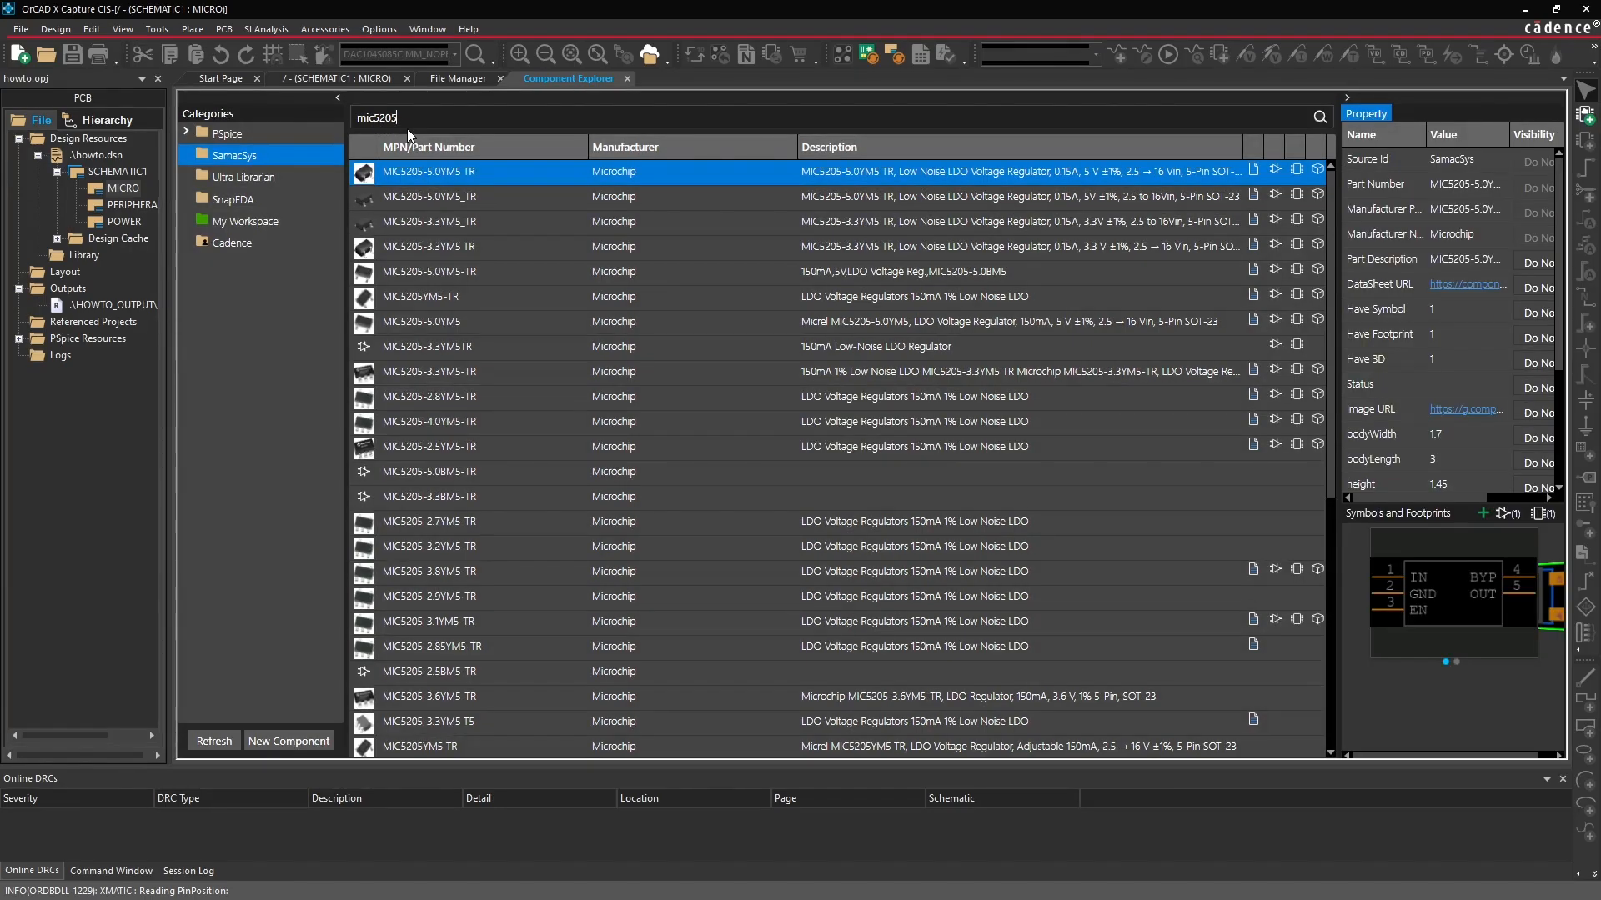
mouse_move(1331, 200)
mouse_down()
mouse_move(1323, 287)
mouse_move(1332, 194)
mouse_up()
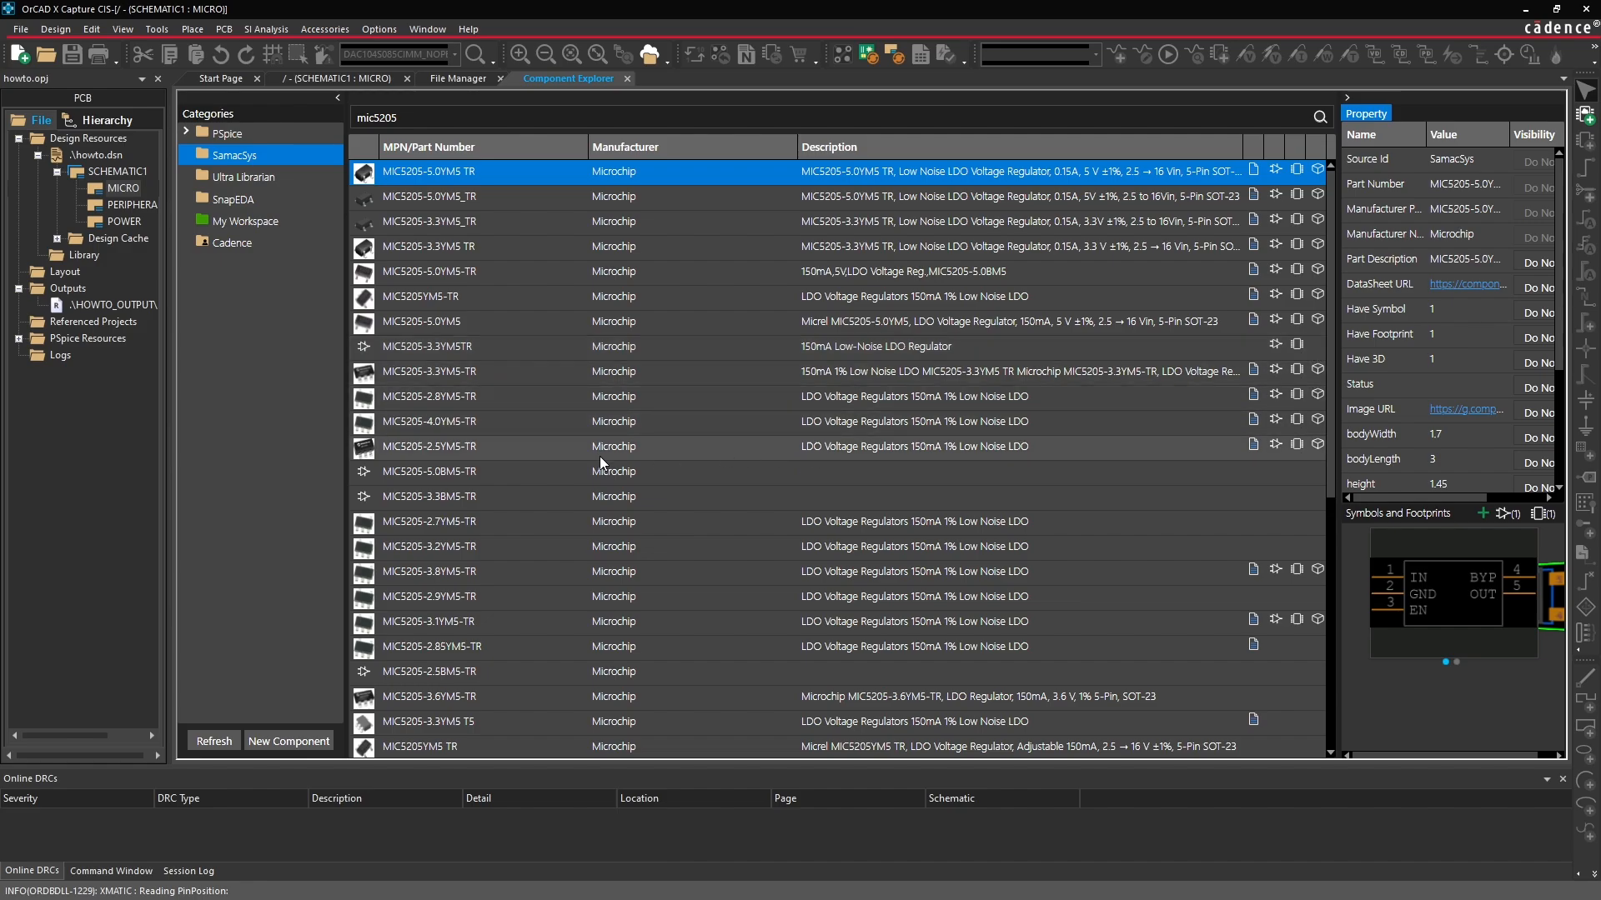
Select the MIC5205-5.0YM5 TR part, widen its property area and view its properties and footprint preview.
click(472, 475)
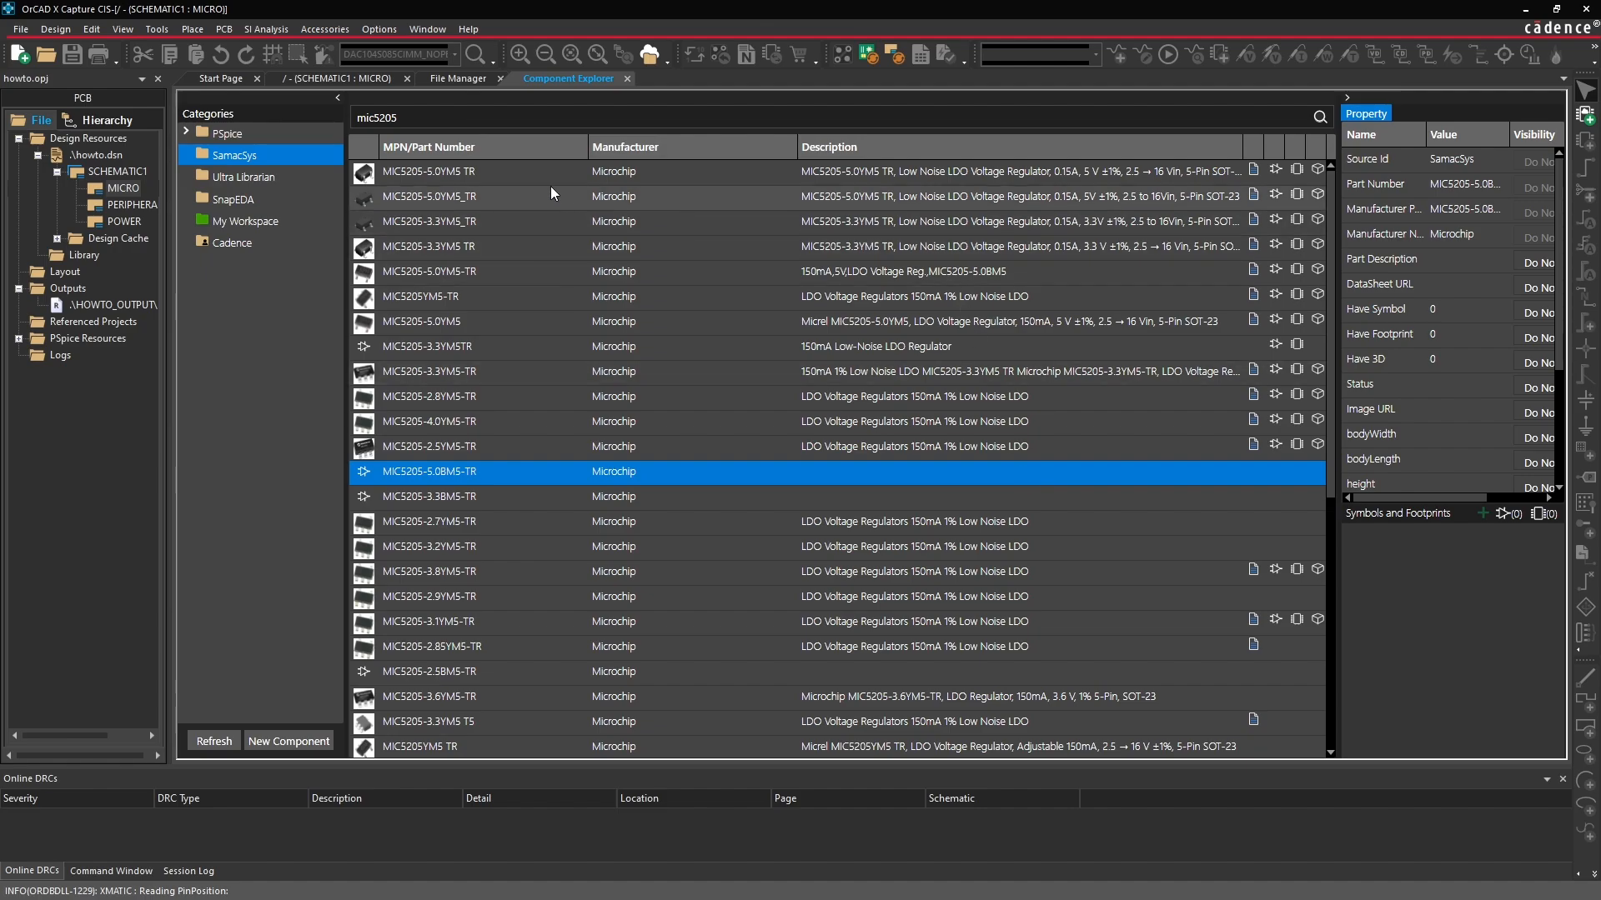
click(472, 171)
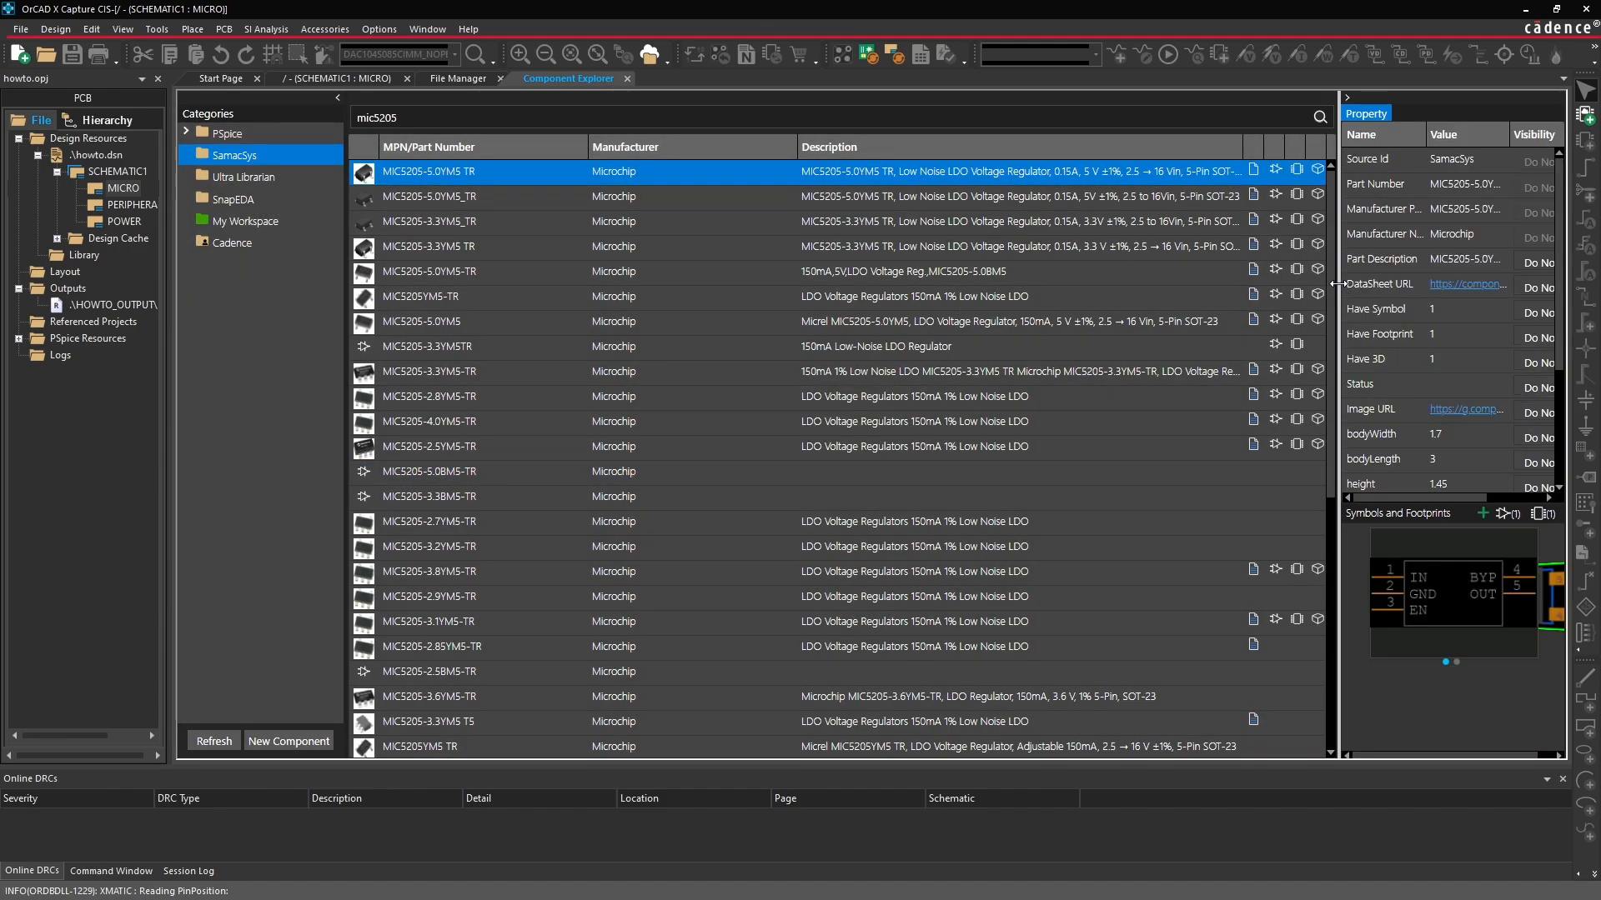
drag(1340, 292, 1222, 281)
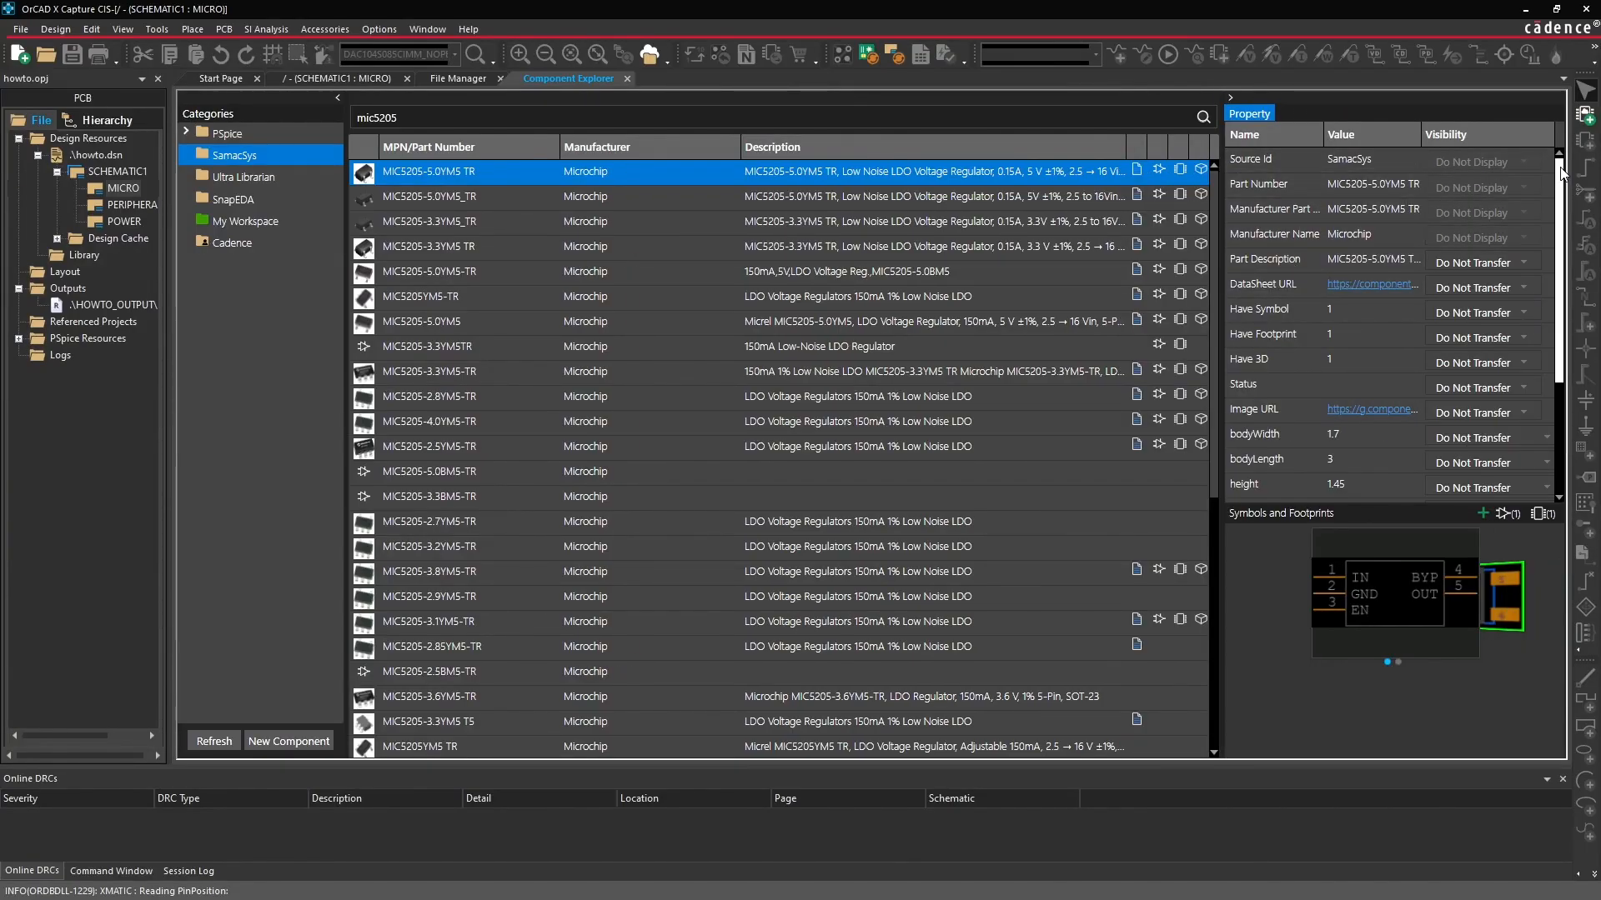
mouse_move(1557, 171)
mouse_down()
mouse_move(1547, 300)
mouse_move(1569, 165)
mouse_up()
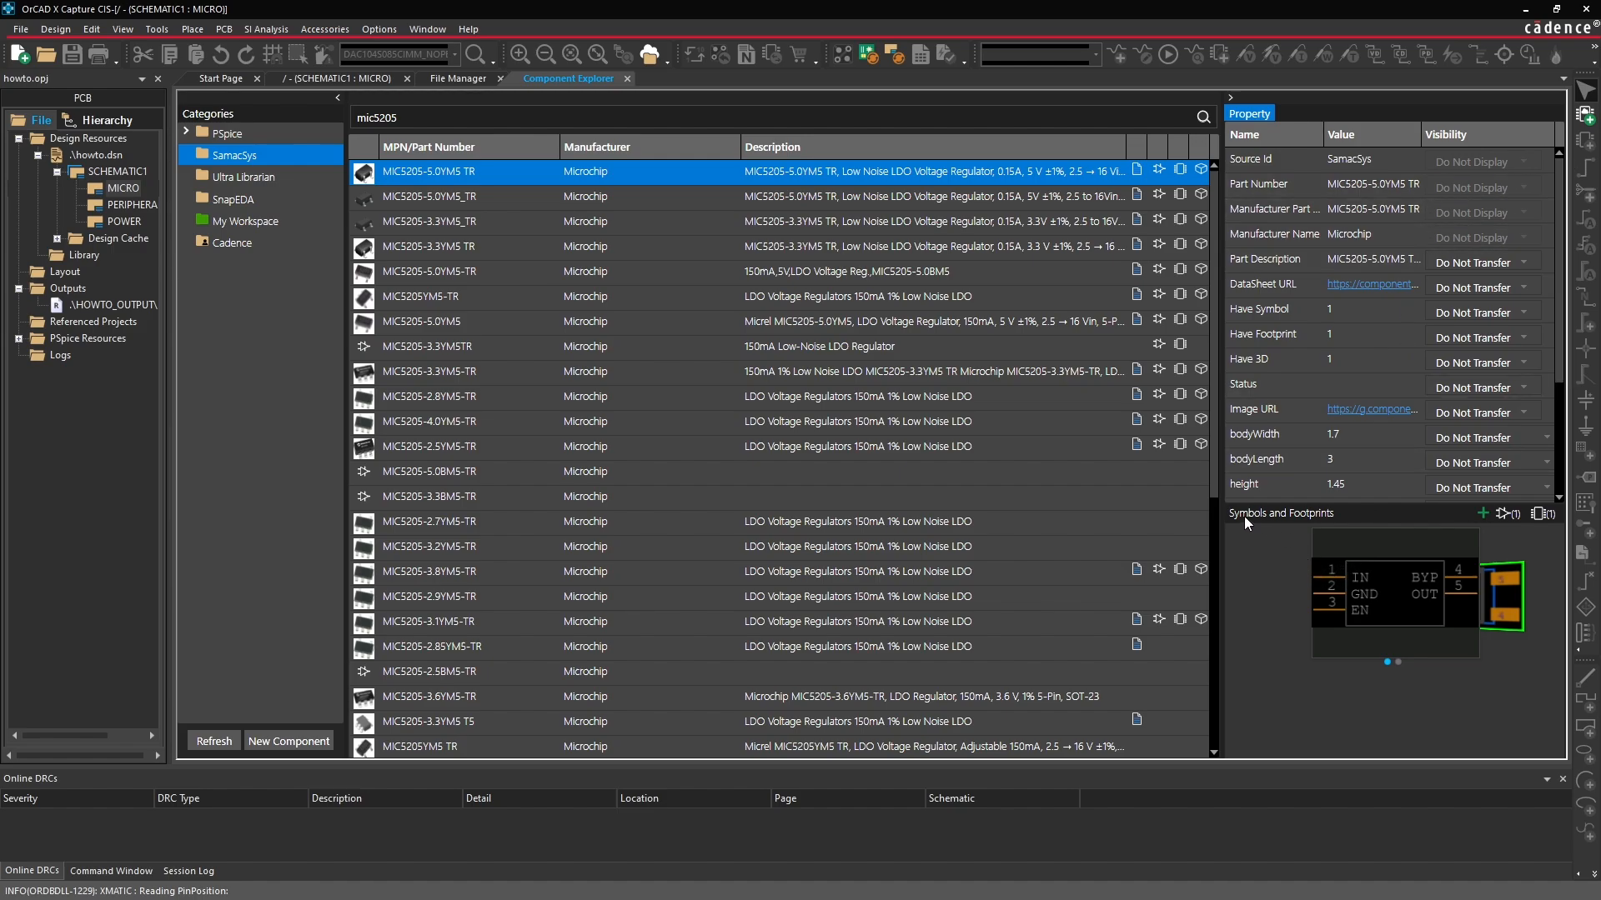
click(1500, 594)
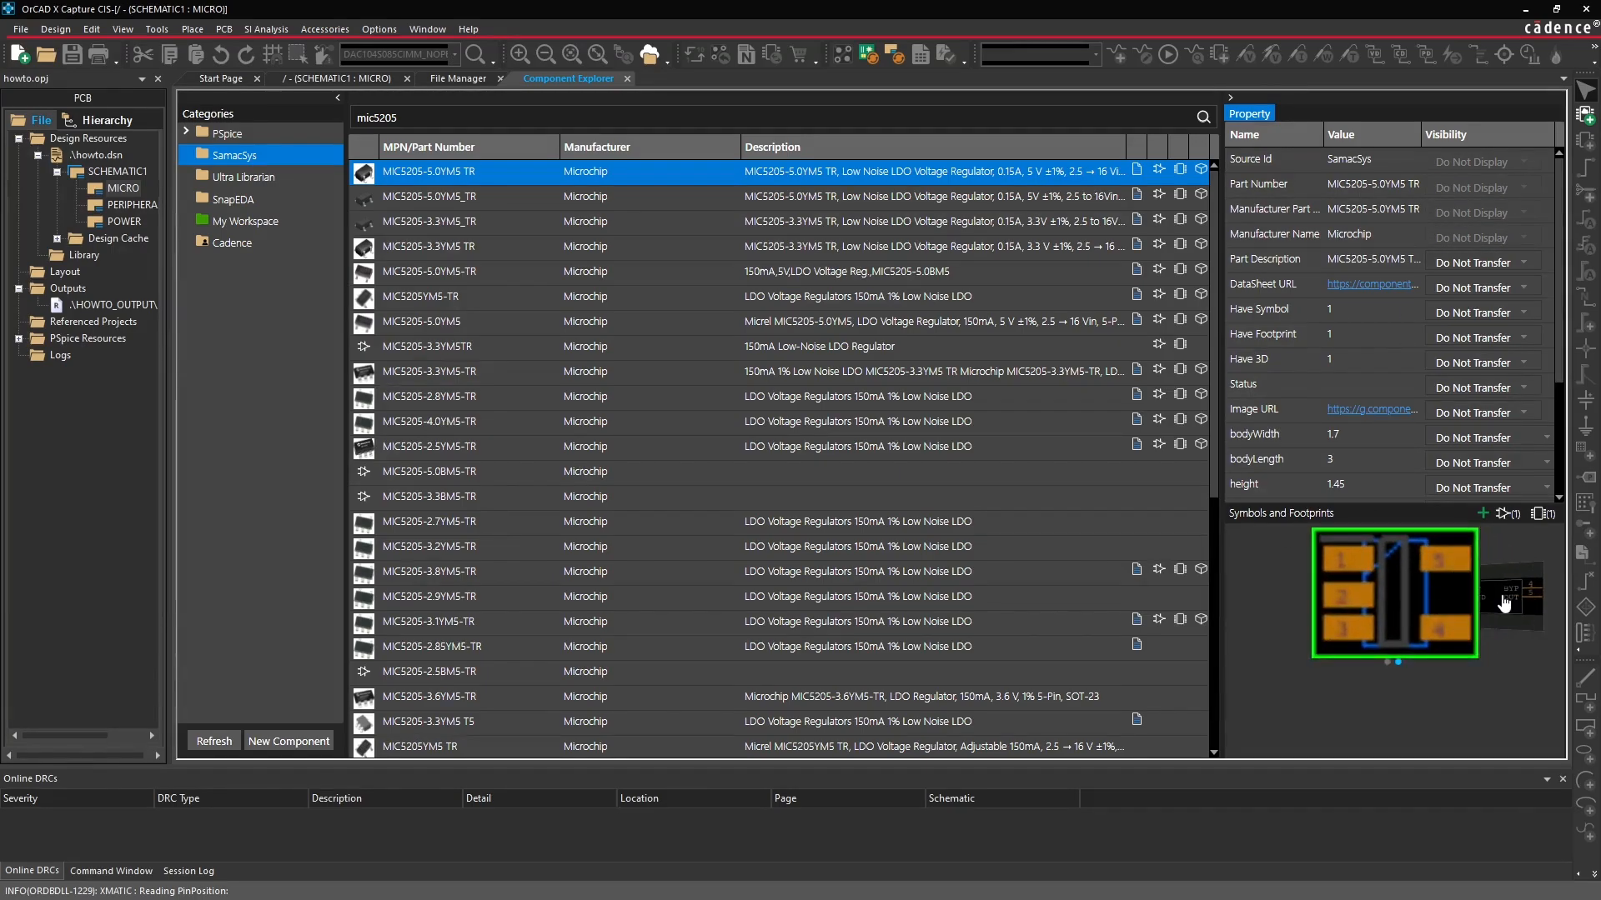
Preview the symbol and footprint of the MIC5205-5.0YM5 TR part and place one instance on the MICRO schematic page.
click(1515, 601)
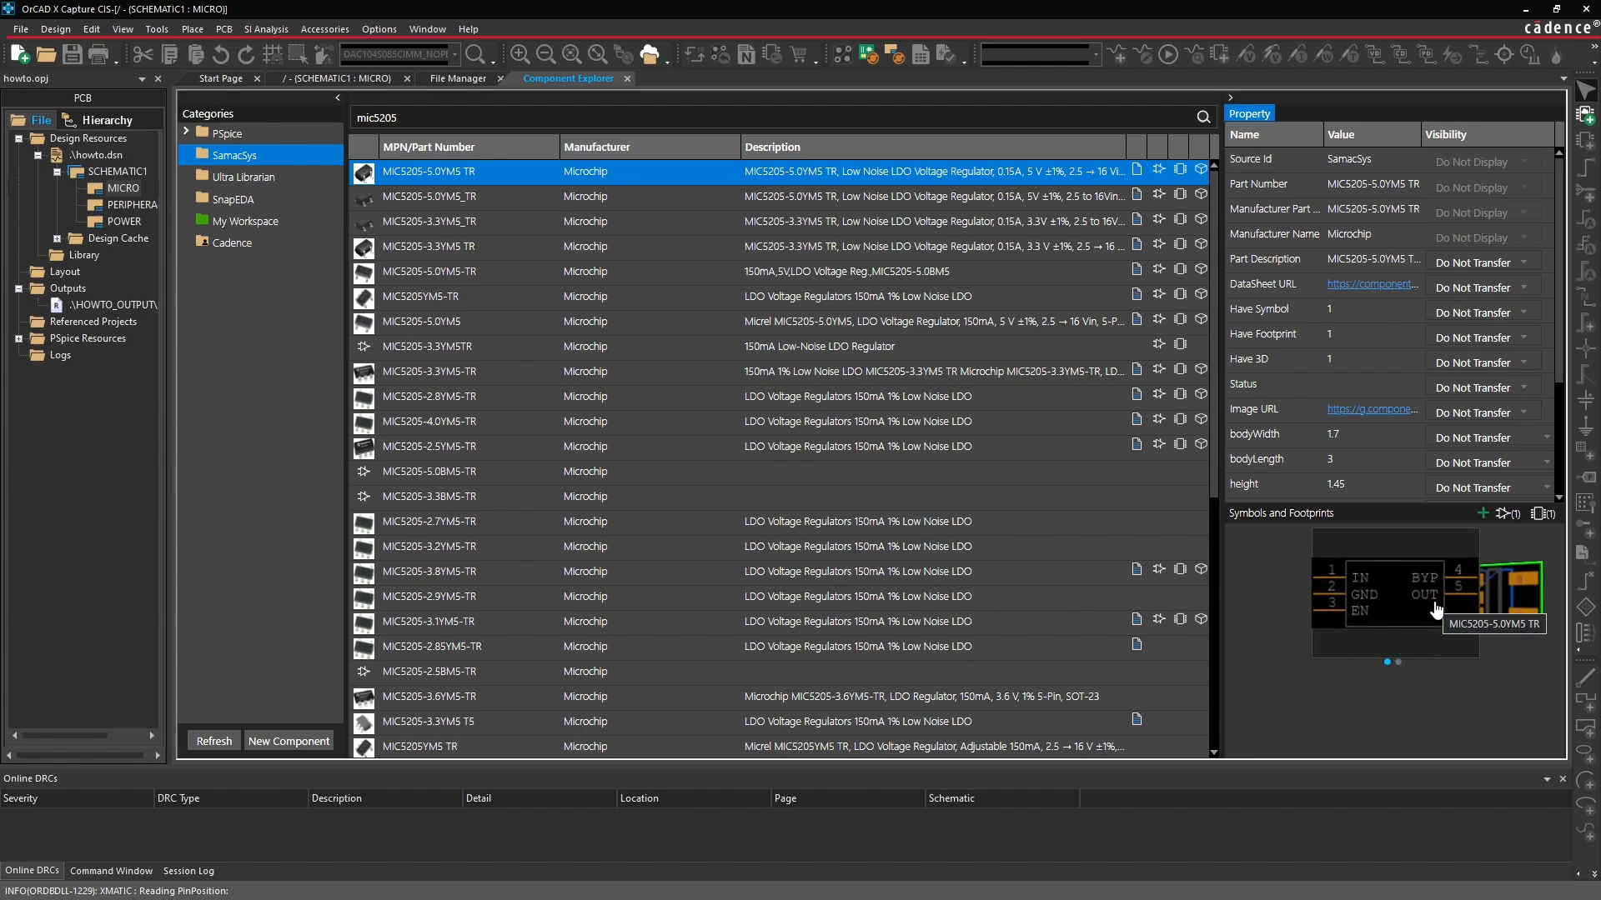
click(1505, 604)
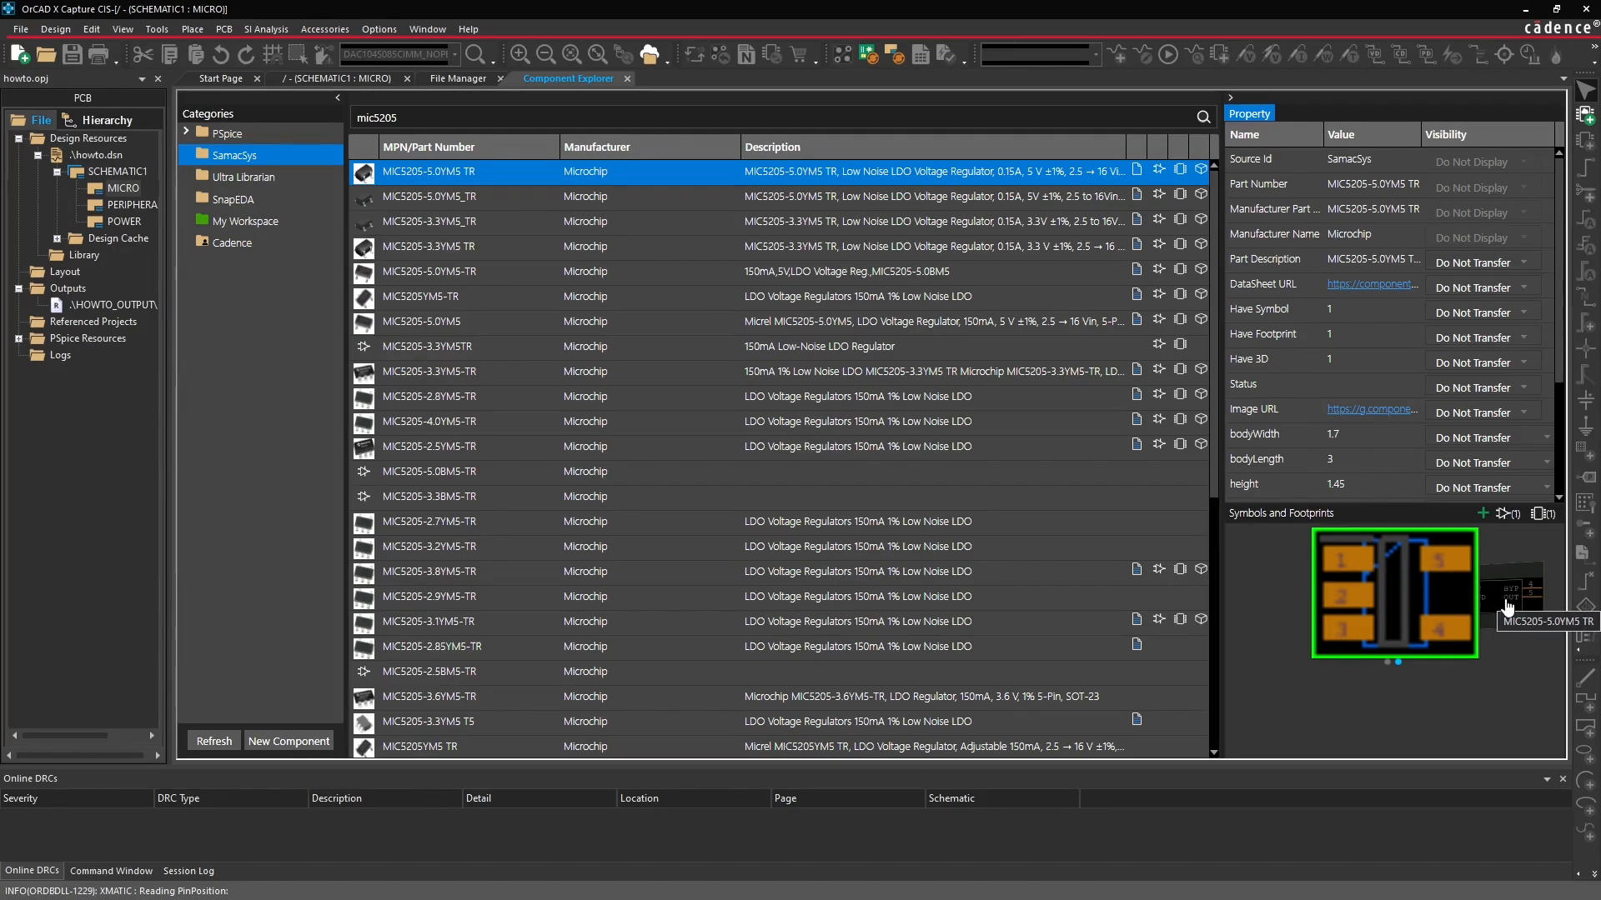
right_click(642, 175)
click(665, 186)
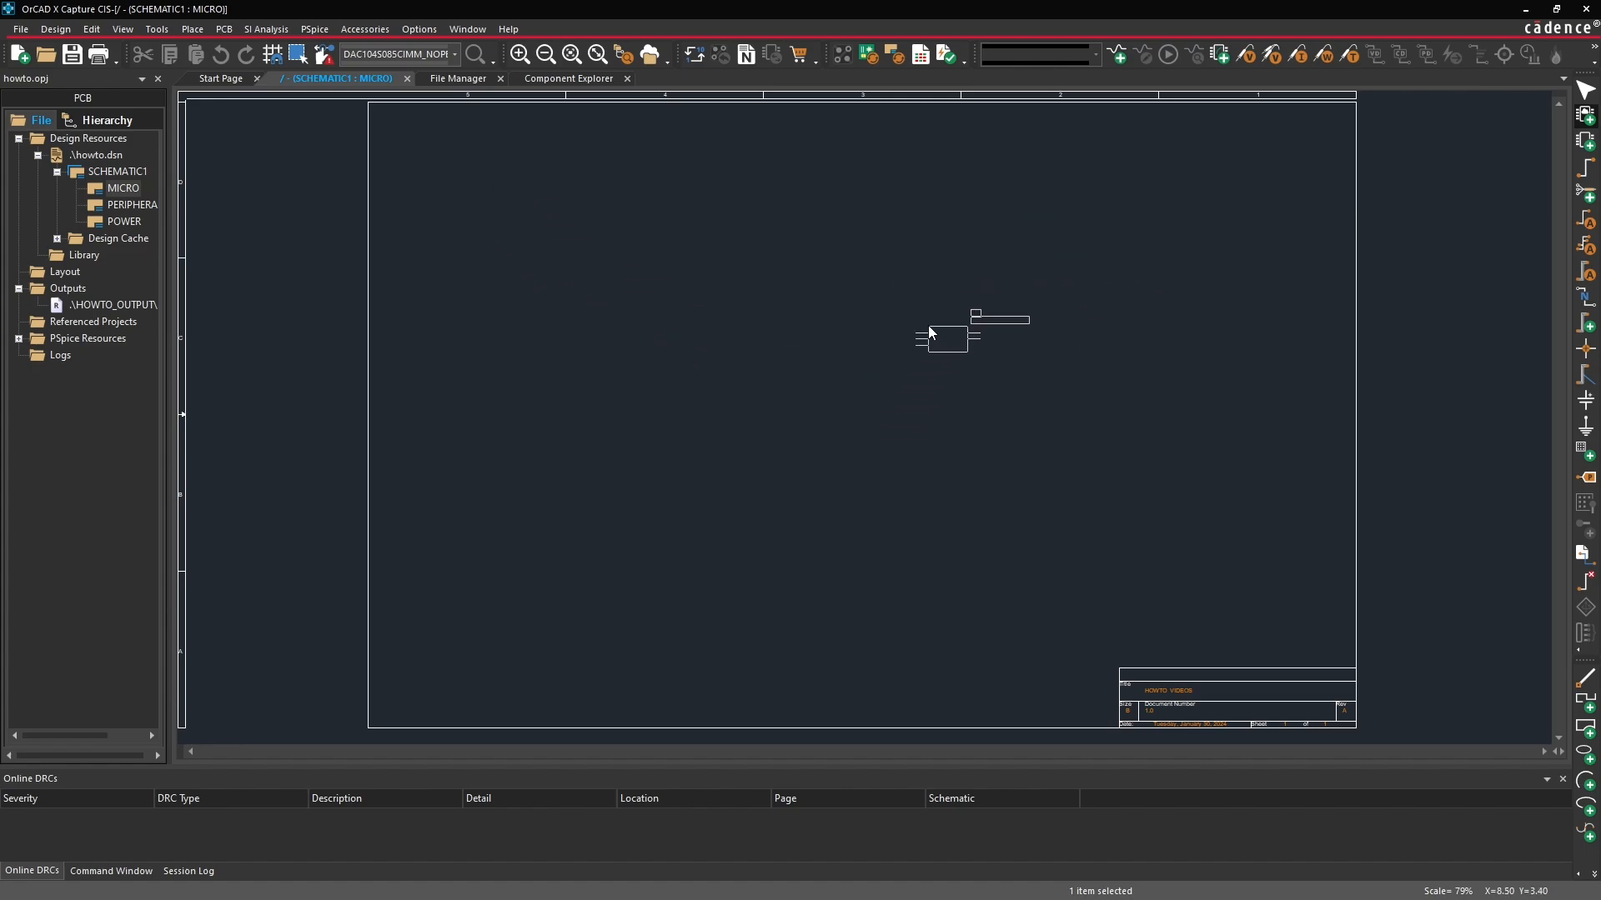
click(945, 368)
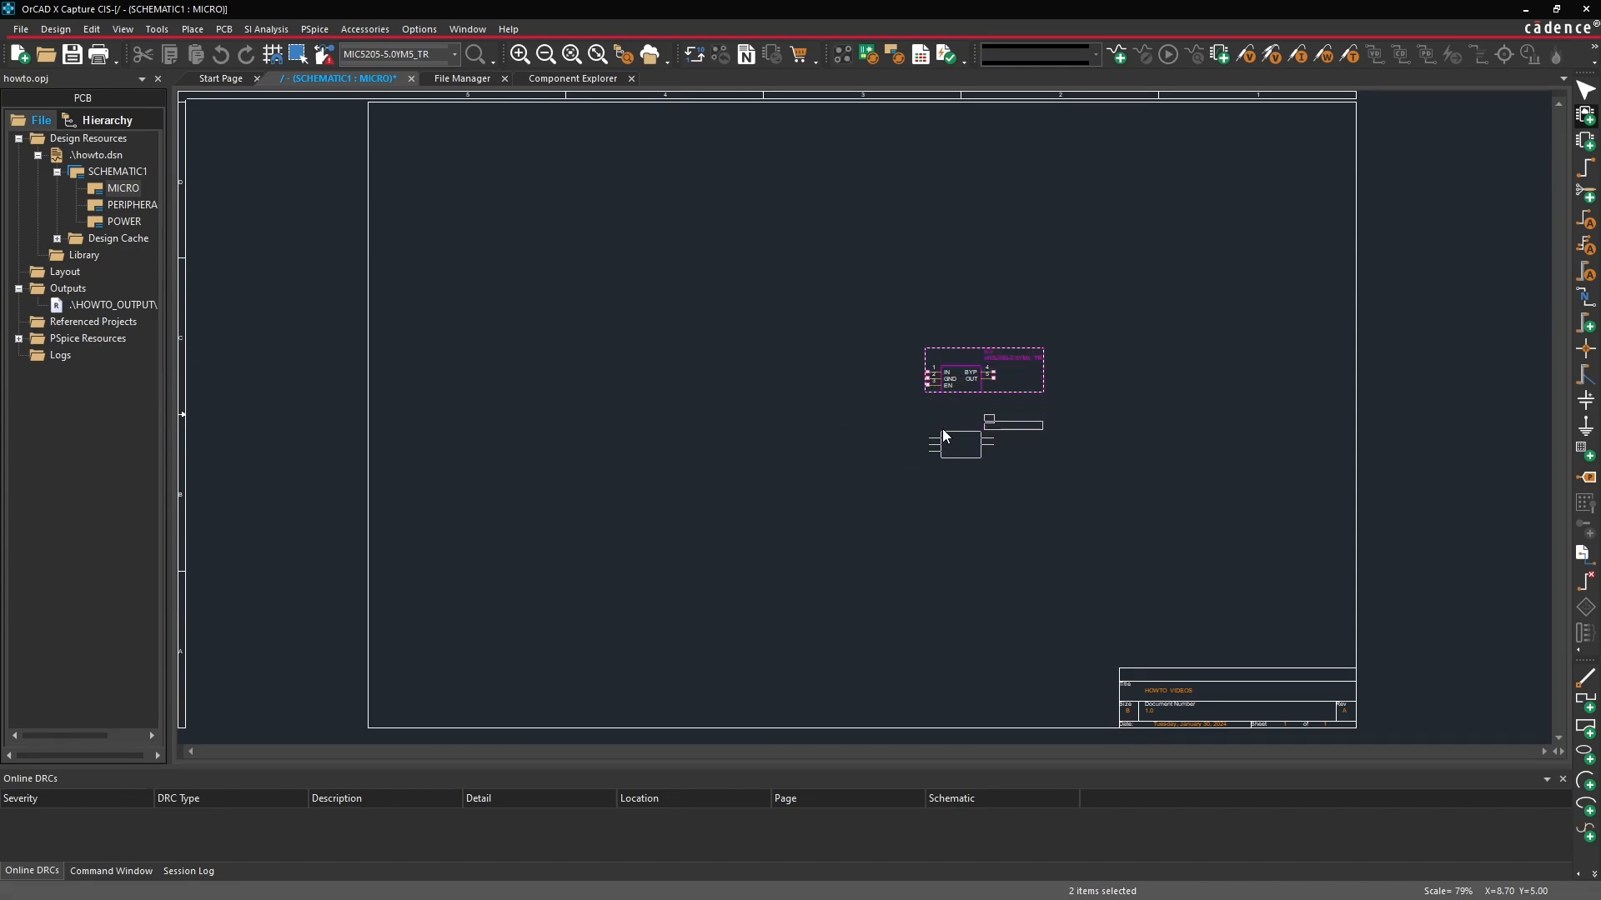
key(Escape)
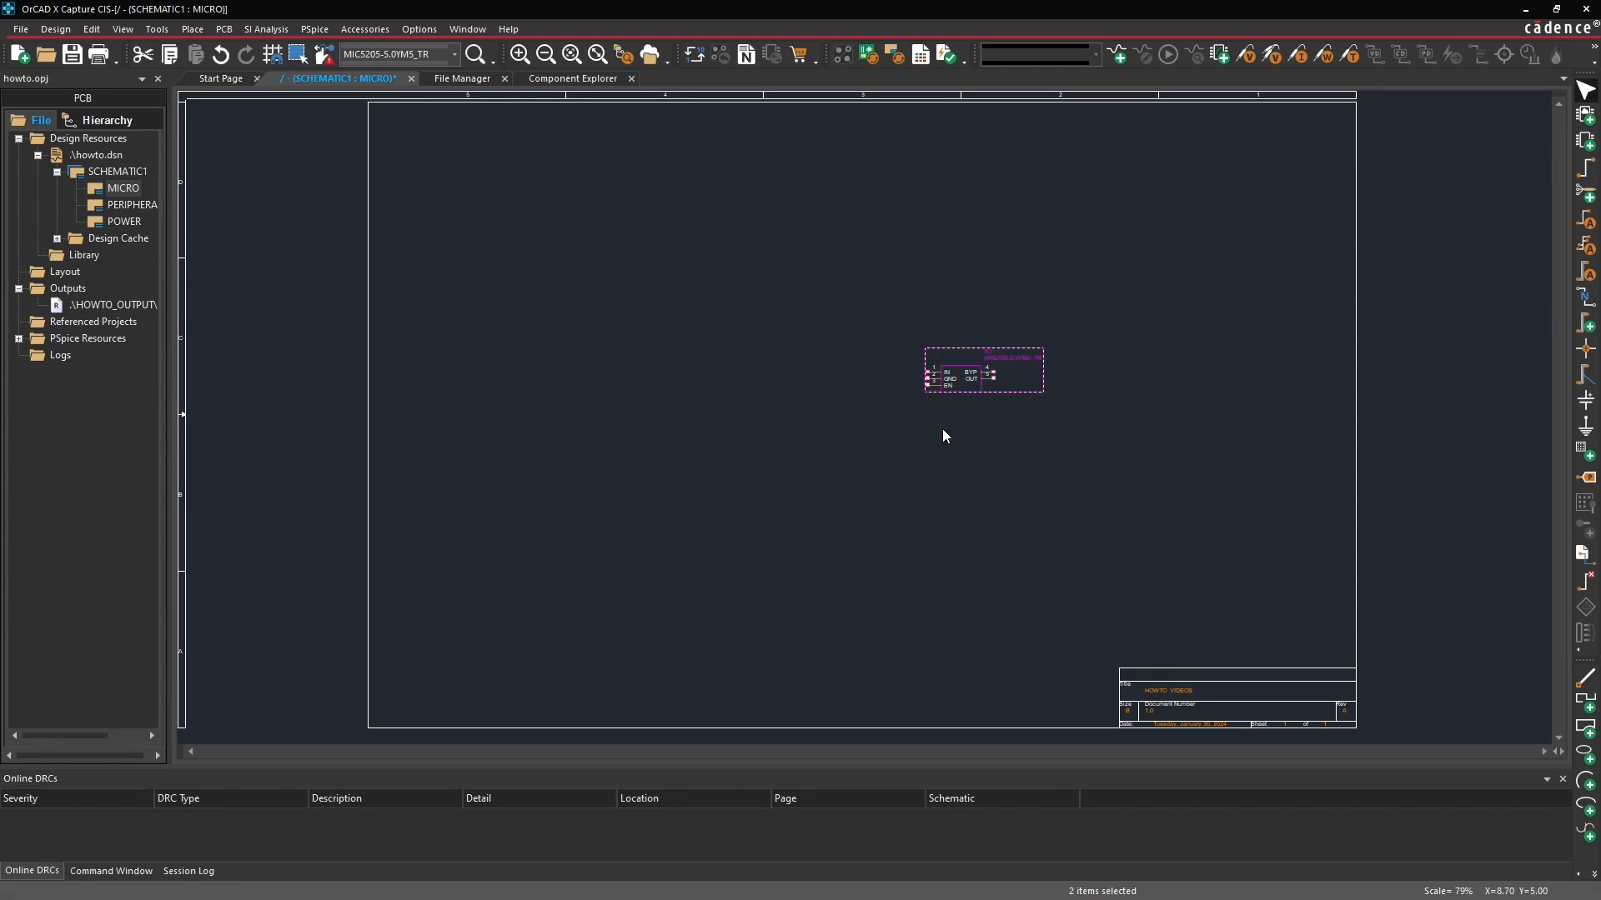
click(937, 442)
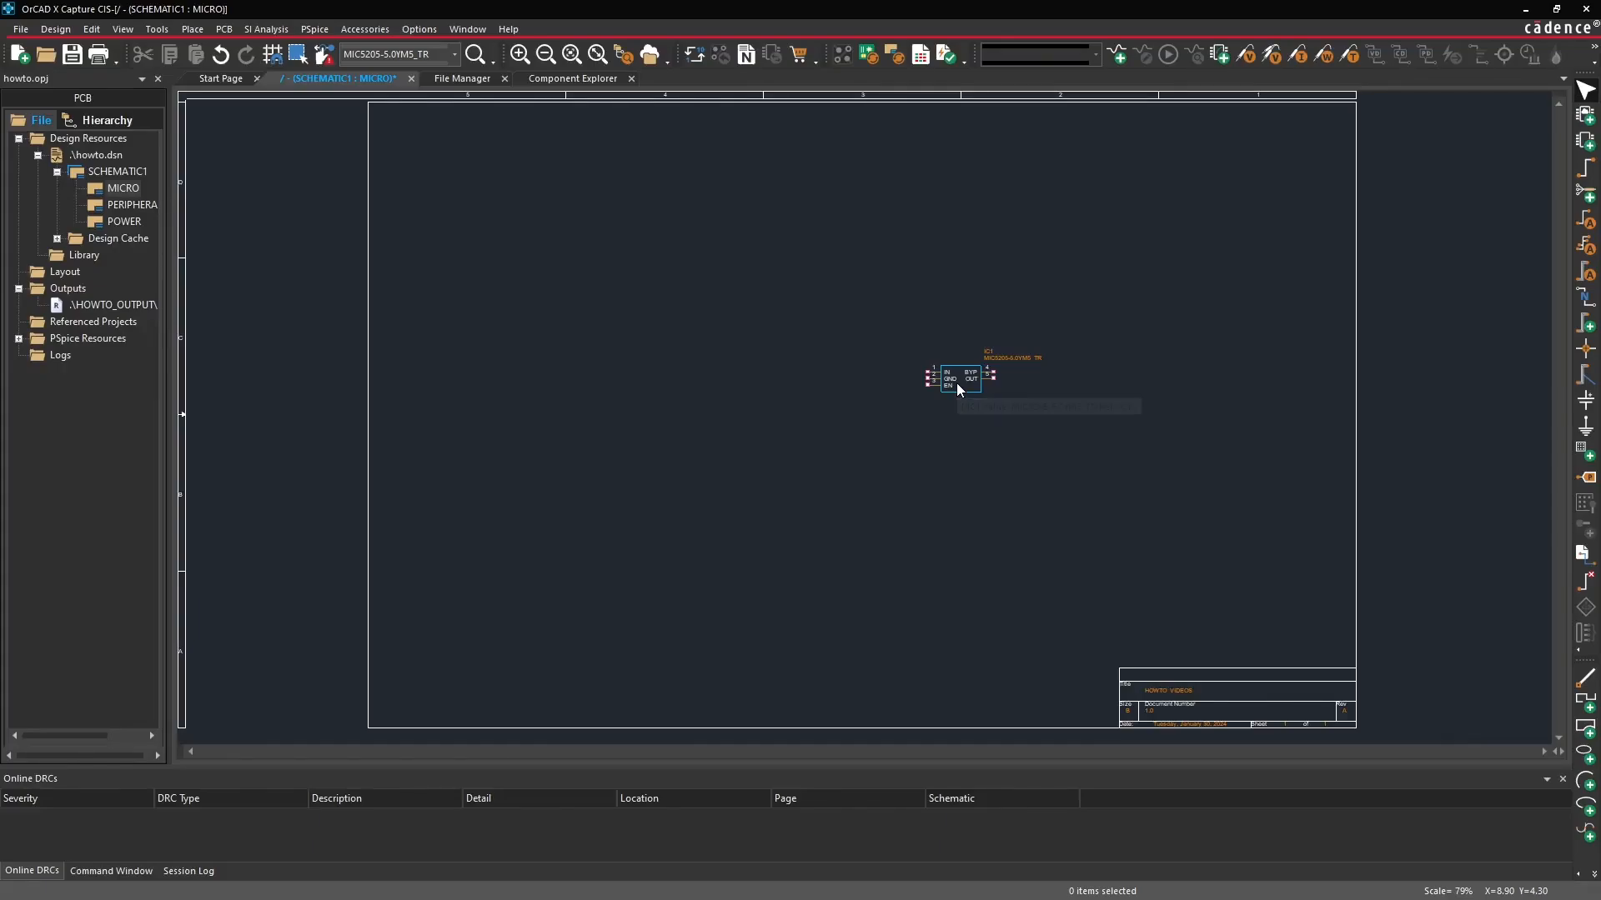
Move the placed MIC5205-5.0YM5_TR symbol slightly upward on the MICRO page and deselect it.
ctrl+scroll(956, 383, up, 3)
ctrl+scroll(873, 415, down, 3)
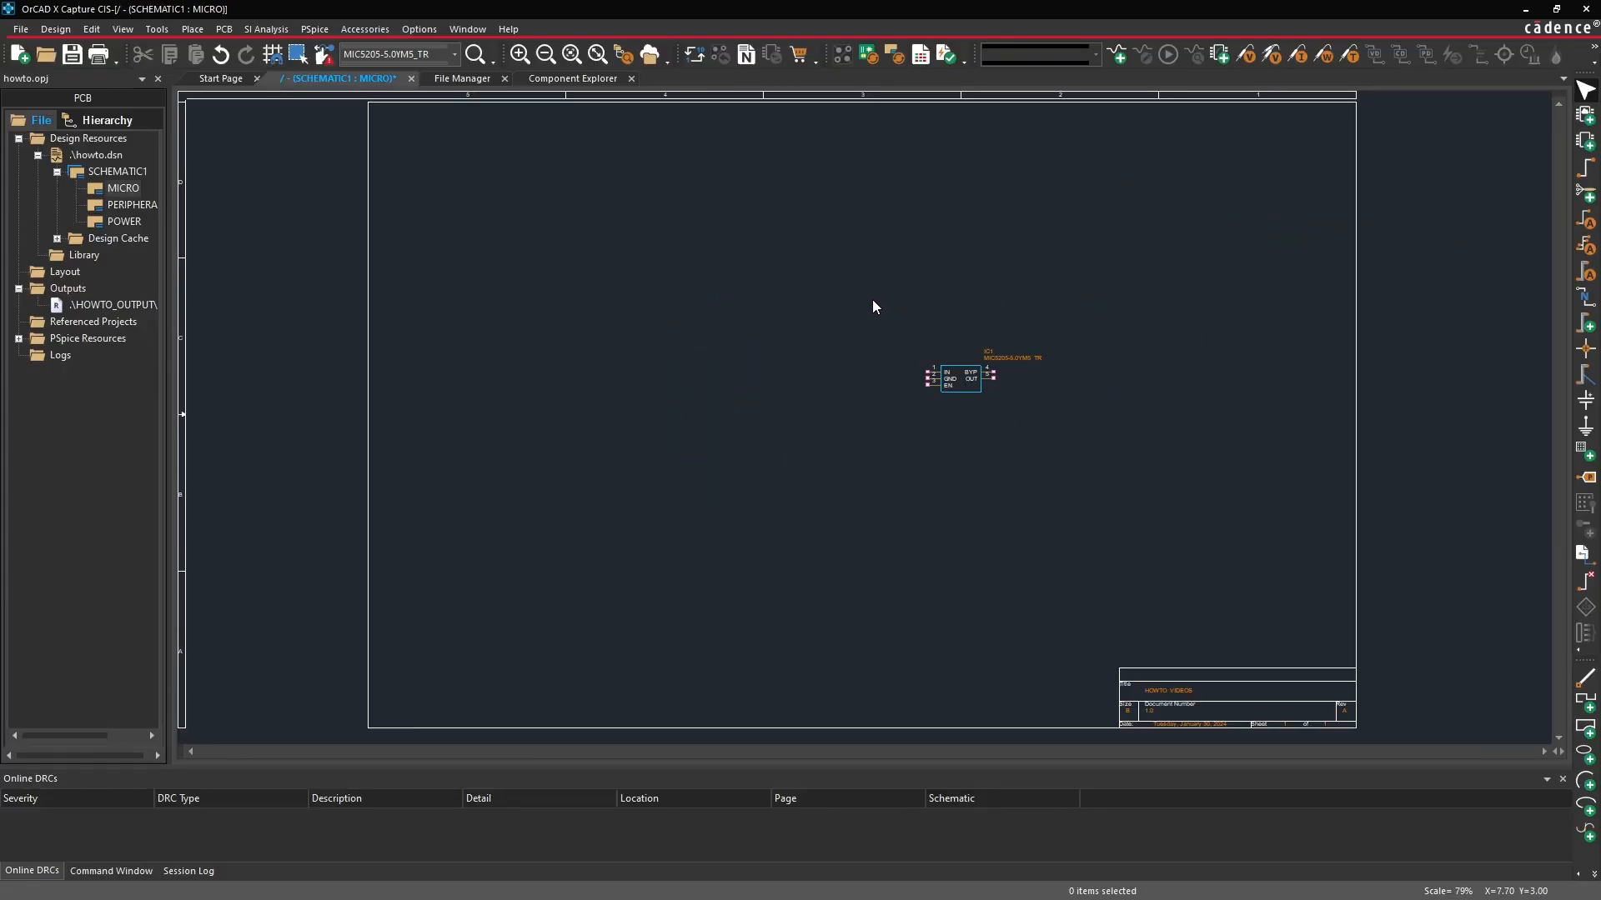
drag(864, 295, 1071, 447)
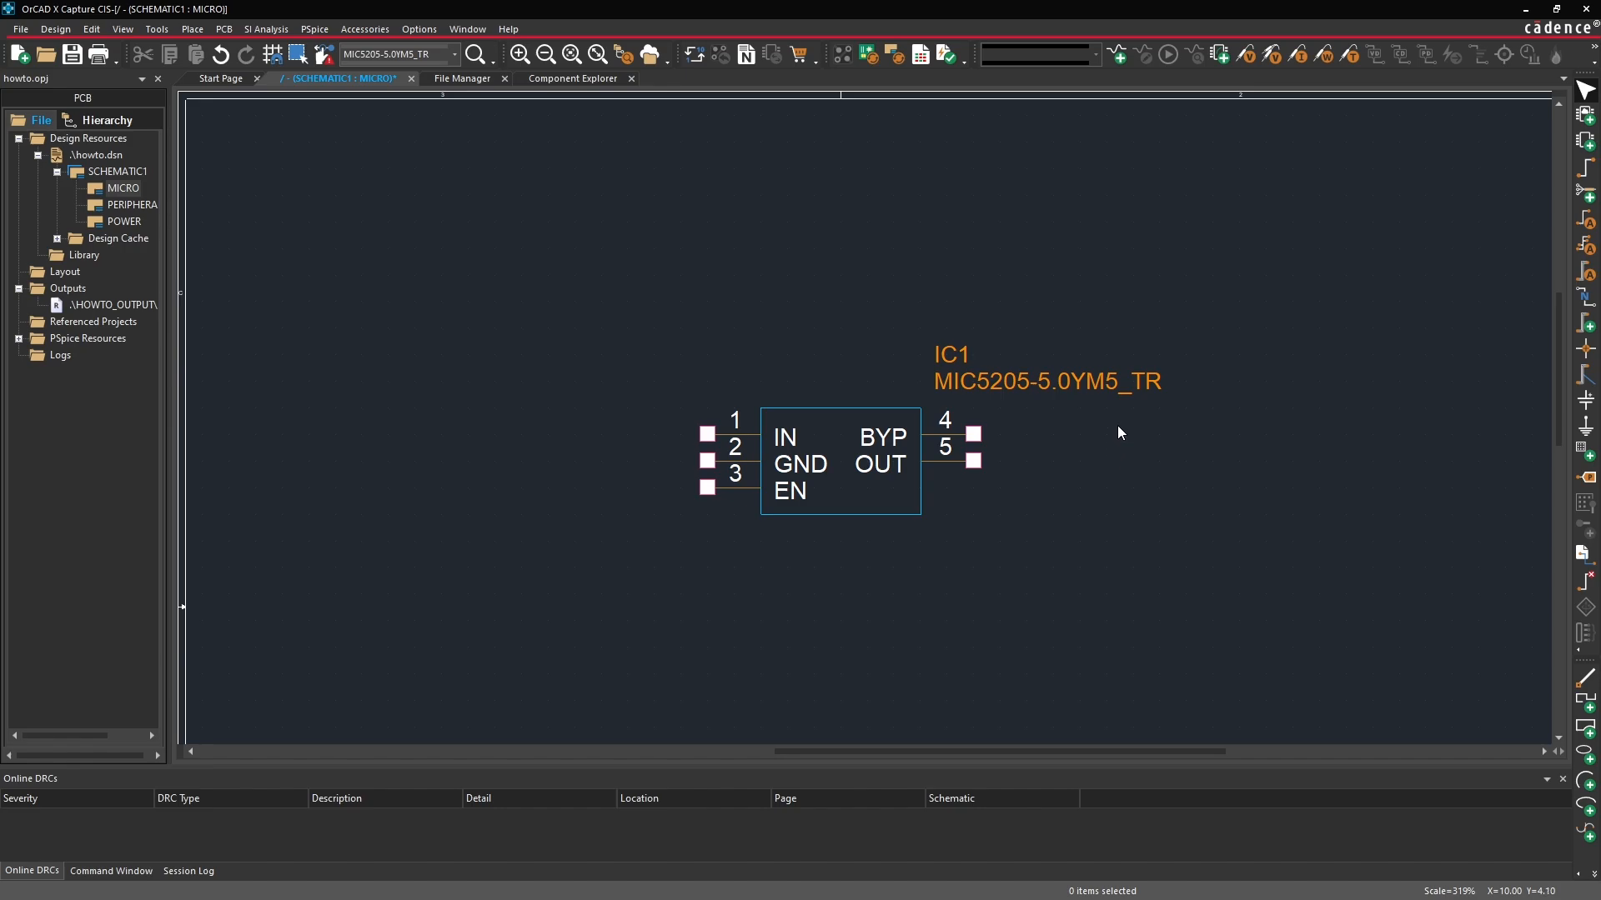
click(817, 456)
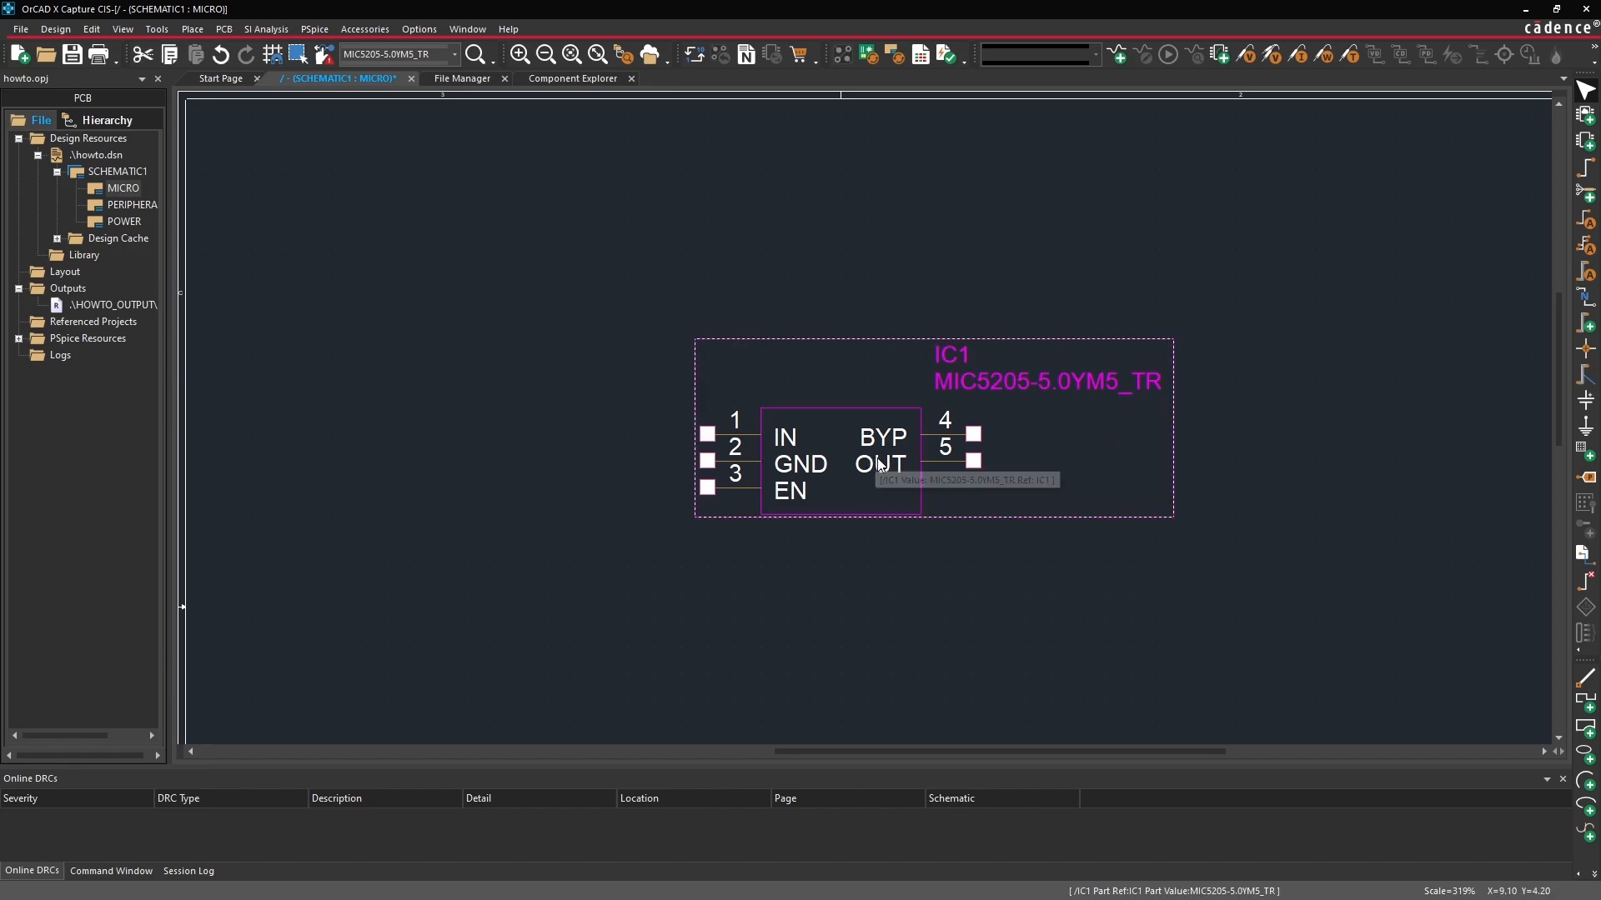
mouse_move(847, 472)
mouse_down()
mouse_move(587, 343)
mouse_move(833, 357)
mouse_move(997, 503)
mouse_move(848, 450)
mouse_up()
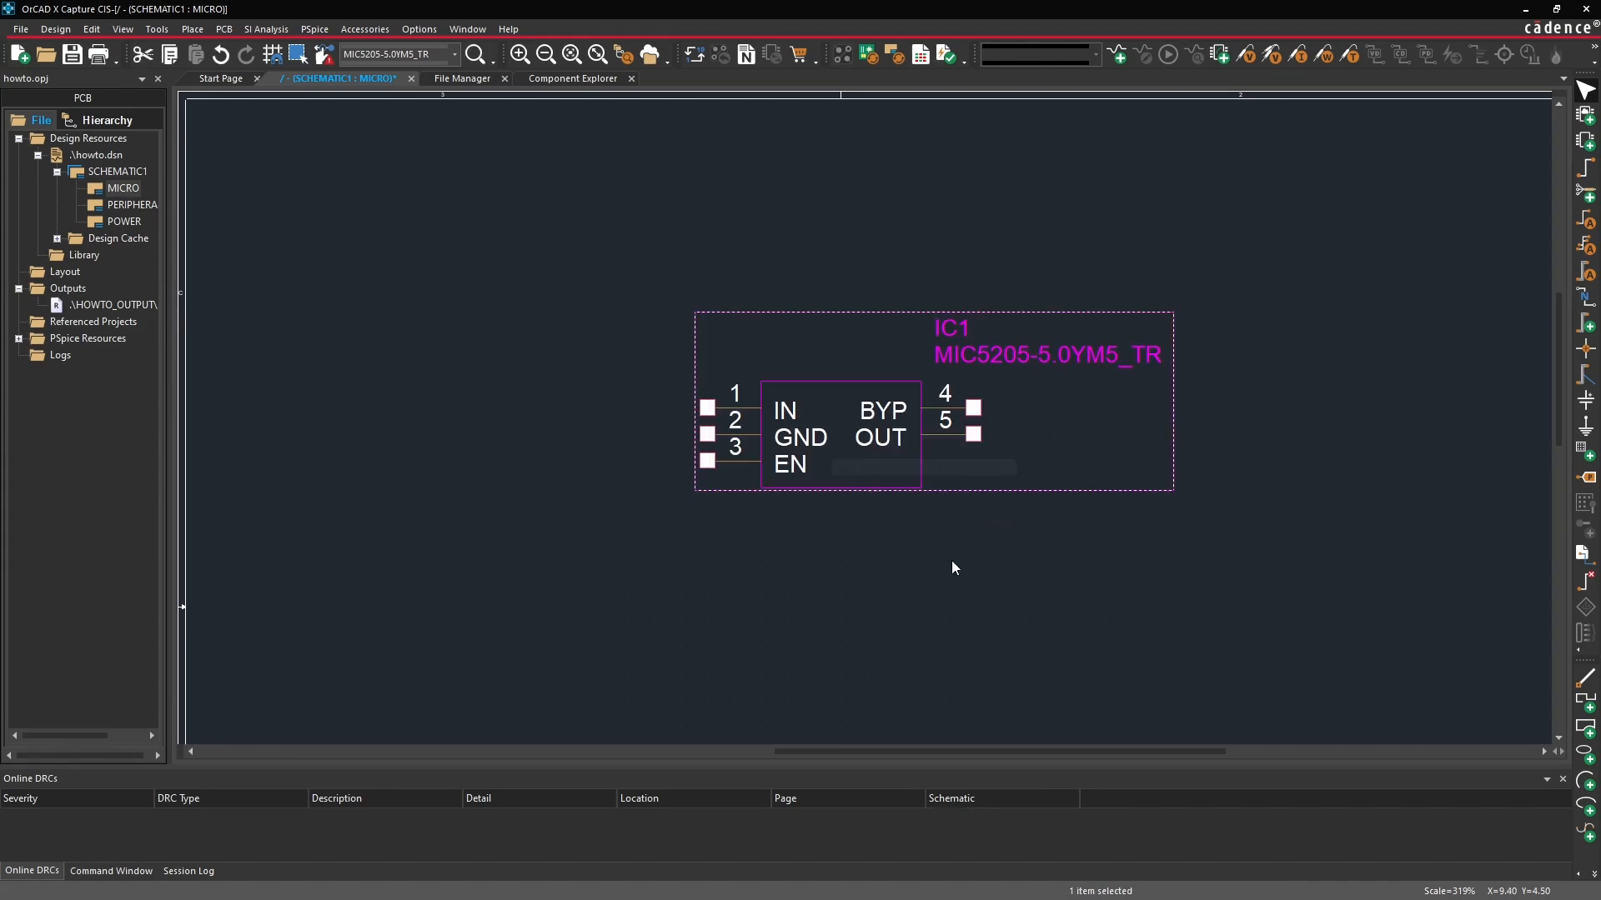
click(1012, 498)
ctrl+scroll(1022, 488, down, 2)
click(965, 377)
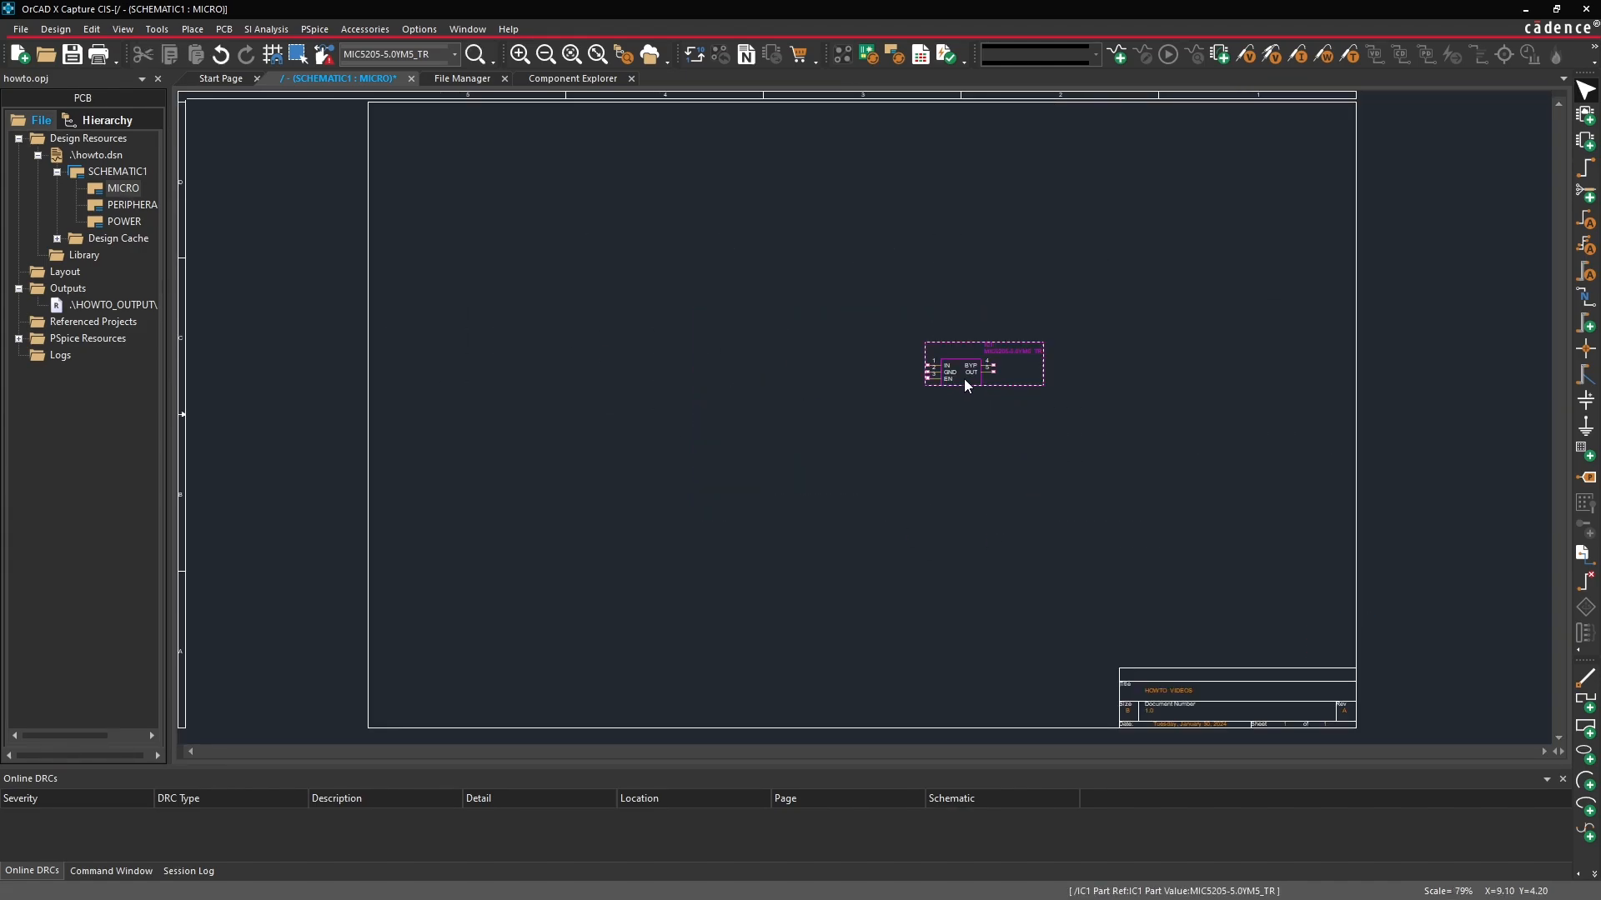
click(958, 402)
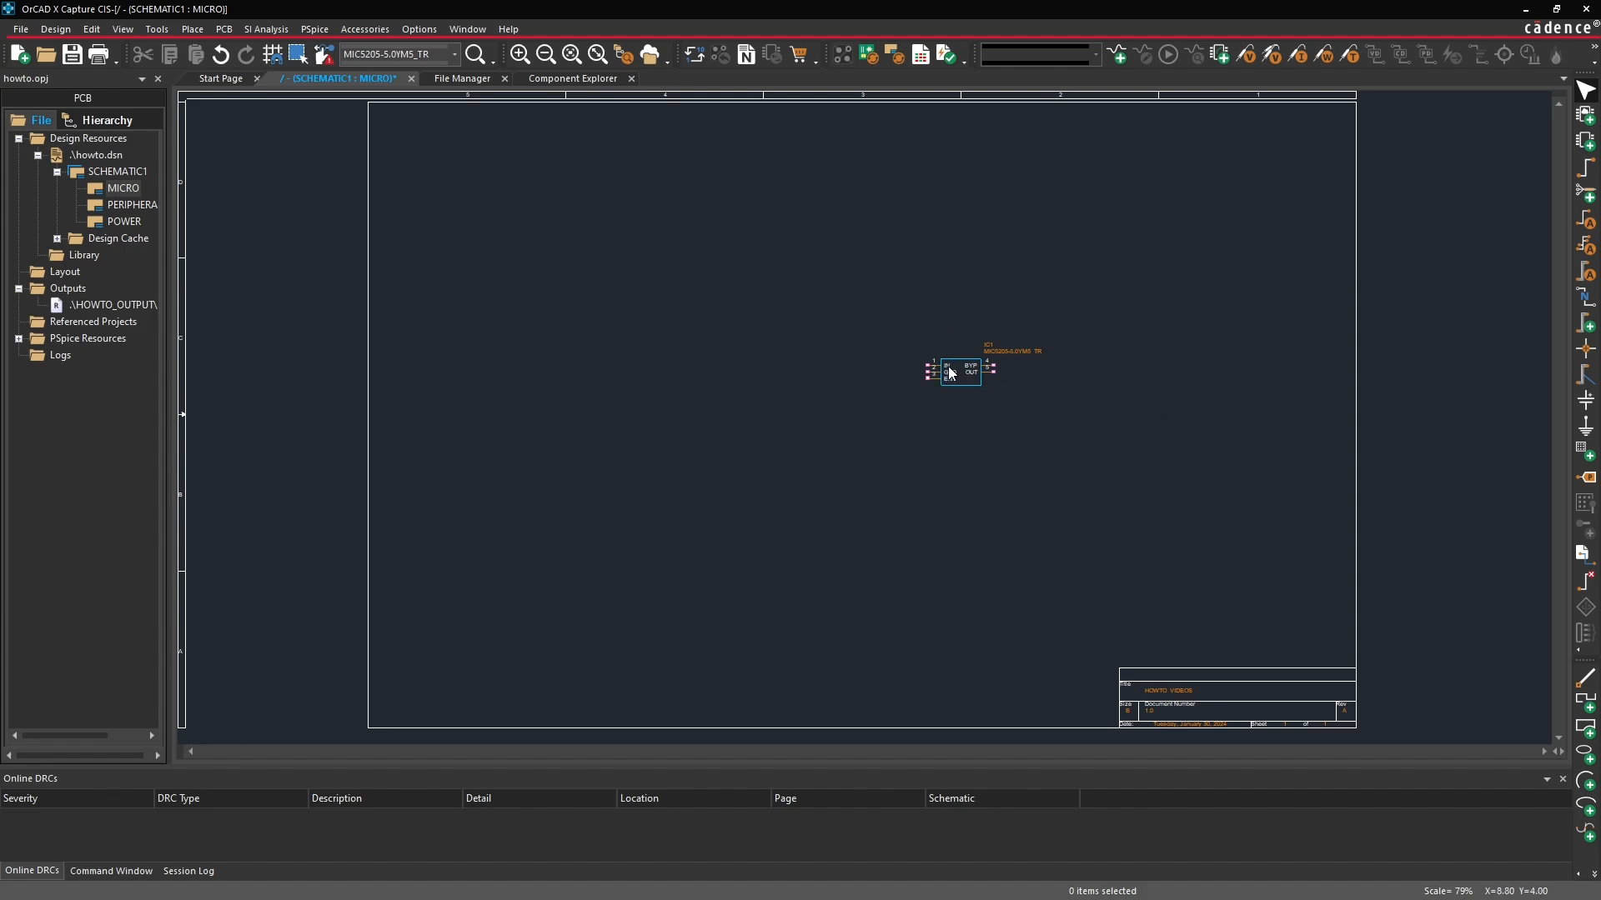
Select and nudge the regulator's reference designator label, and delete the whole part from the MICRO page.
ctrl+scroll(977, 382, up, 1)
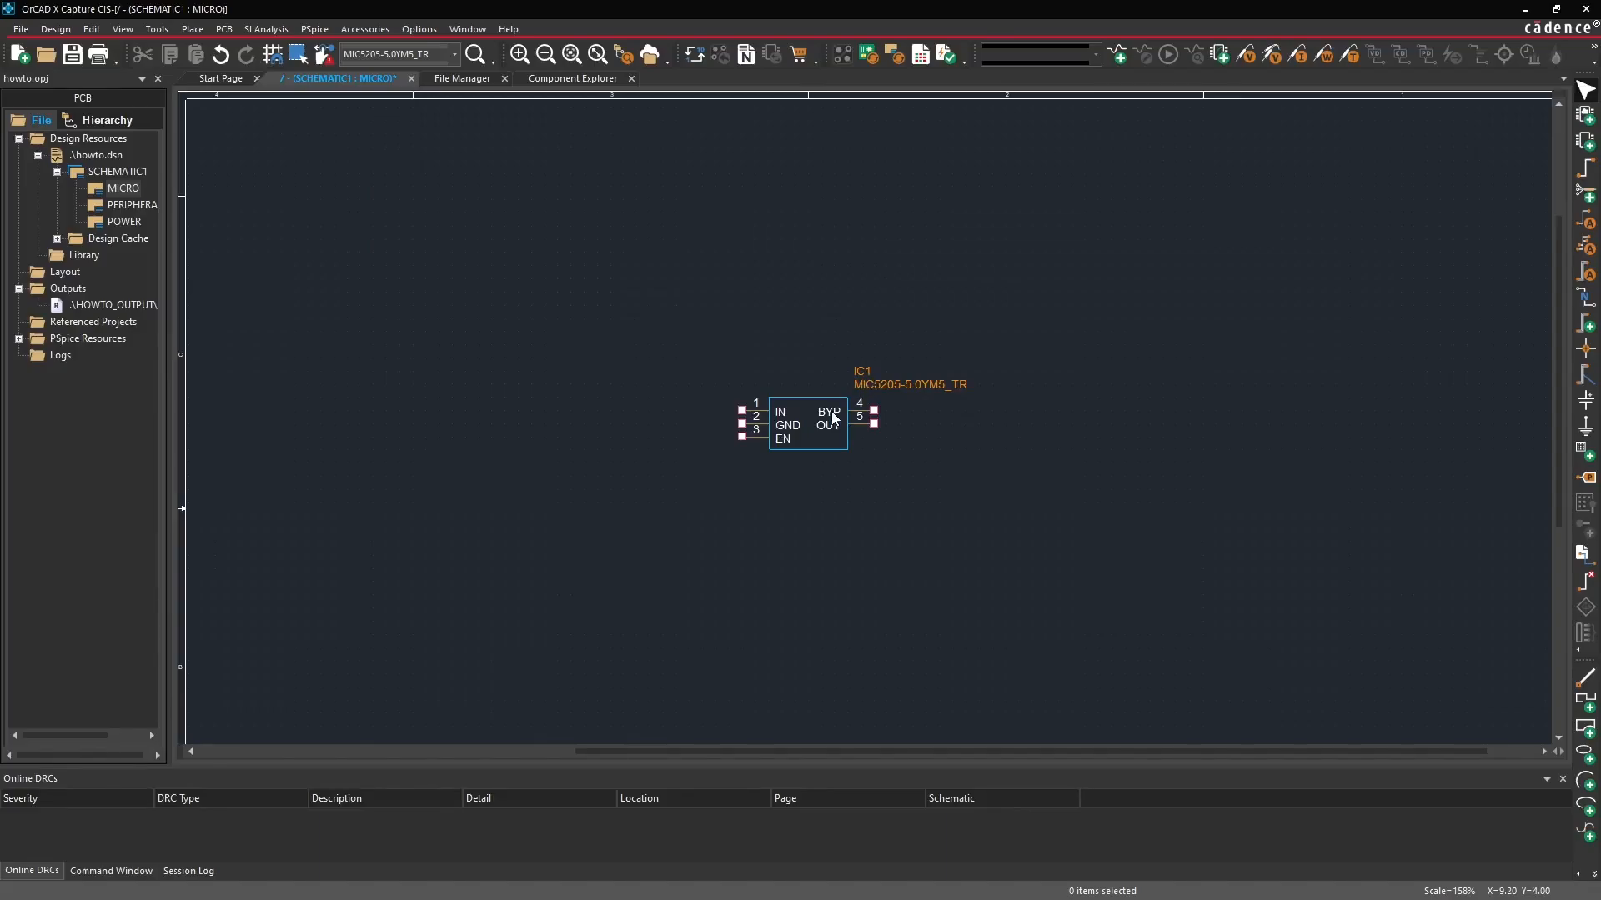
click(867, 375)
drag(871, 375, 876, 366)
click(887, 381)
click(930, 448)
key(o)
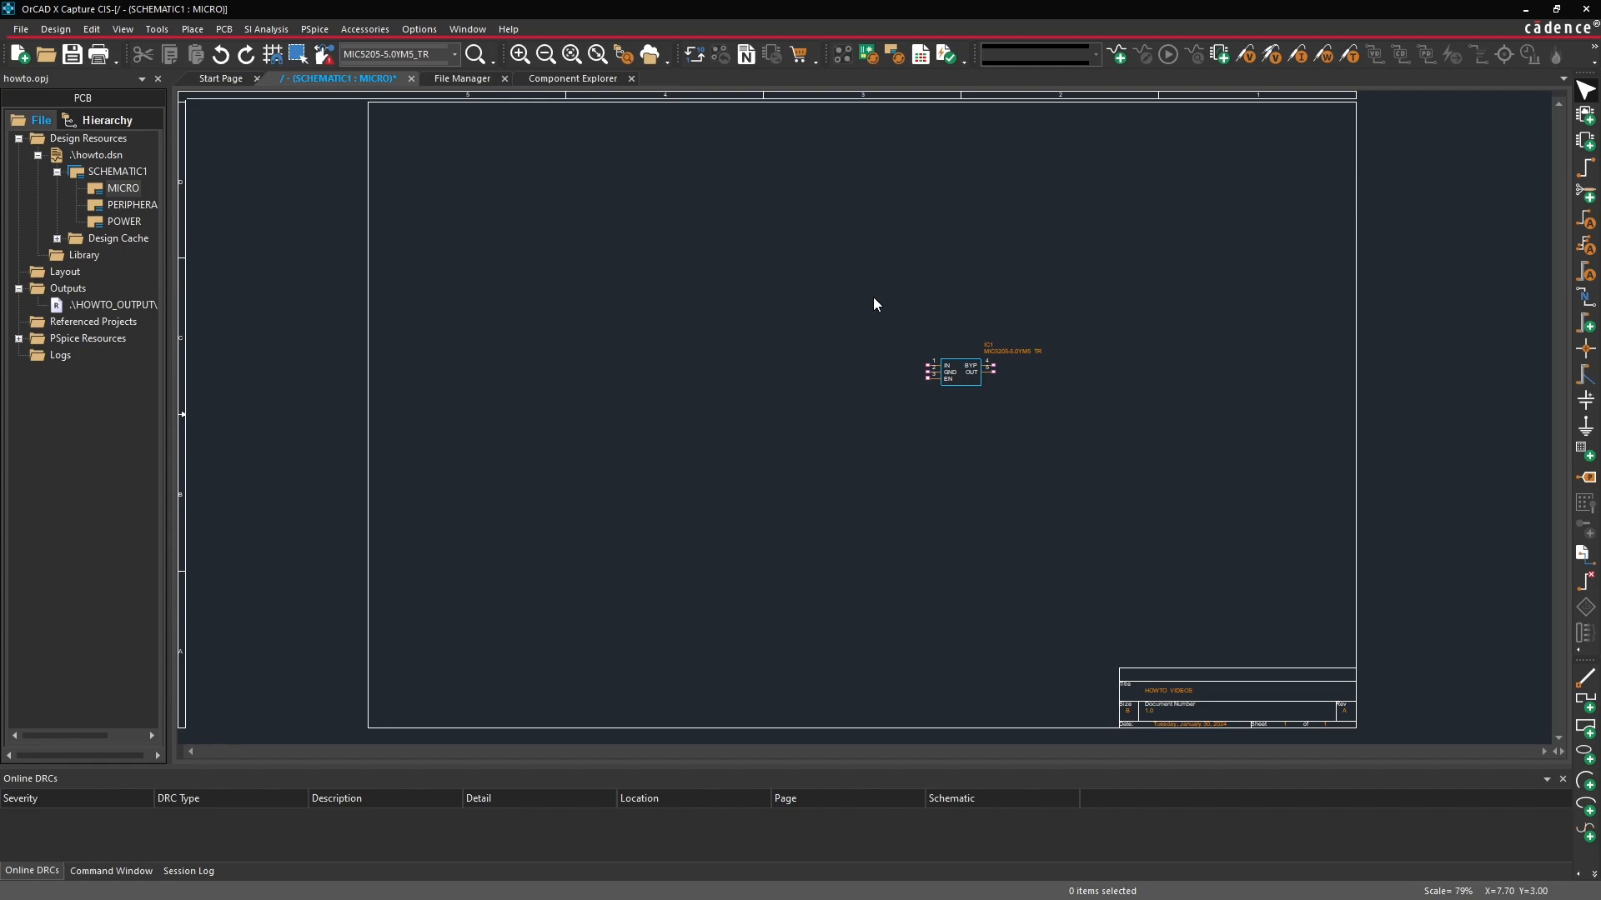
drag(874, 298, 1057, 421)
key(Delete)
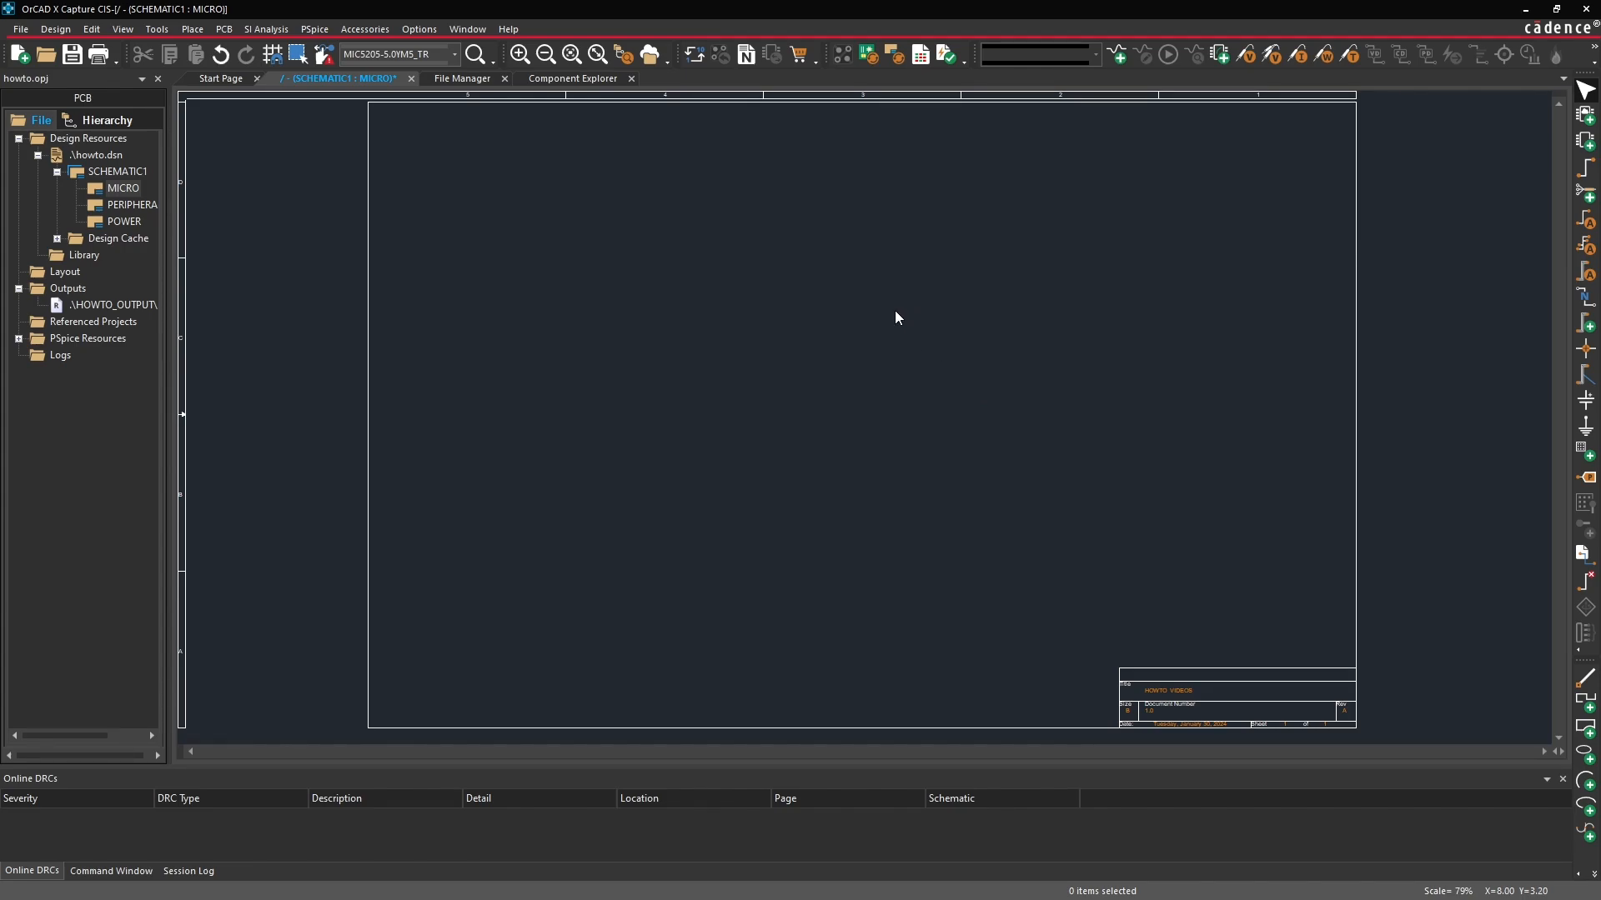
Return to the Component Explorer, show the My Workspace category and clear the mic5205 search text.
click(573, 79)
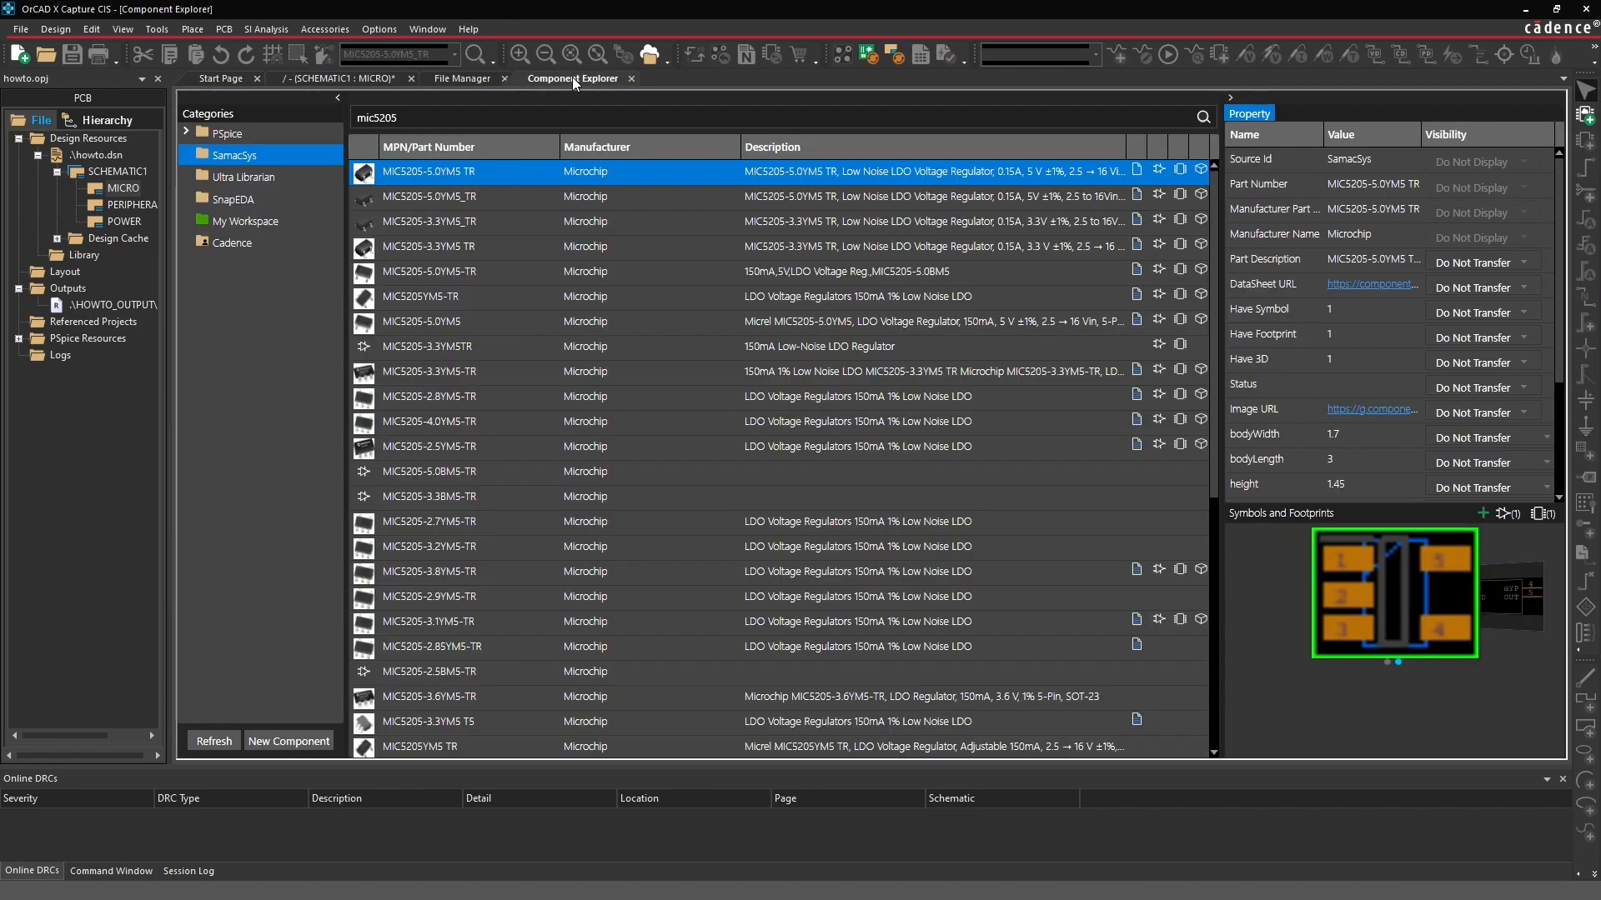
click(242, 222)
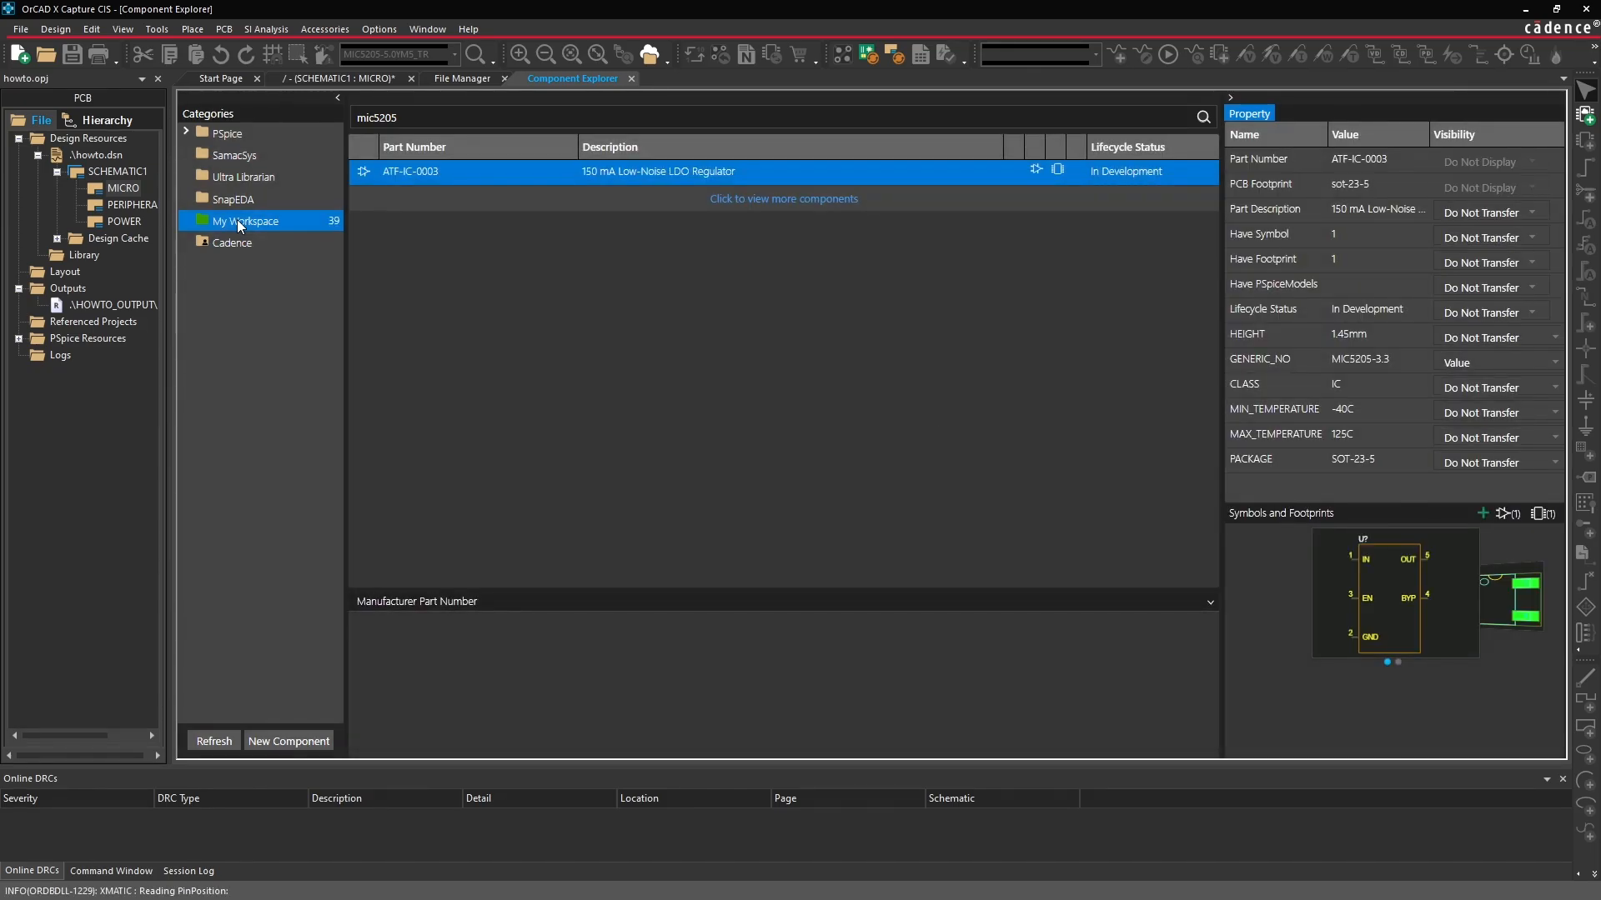
double_click(415, 118)
key(BackSpace)
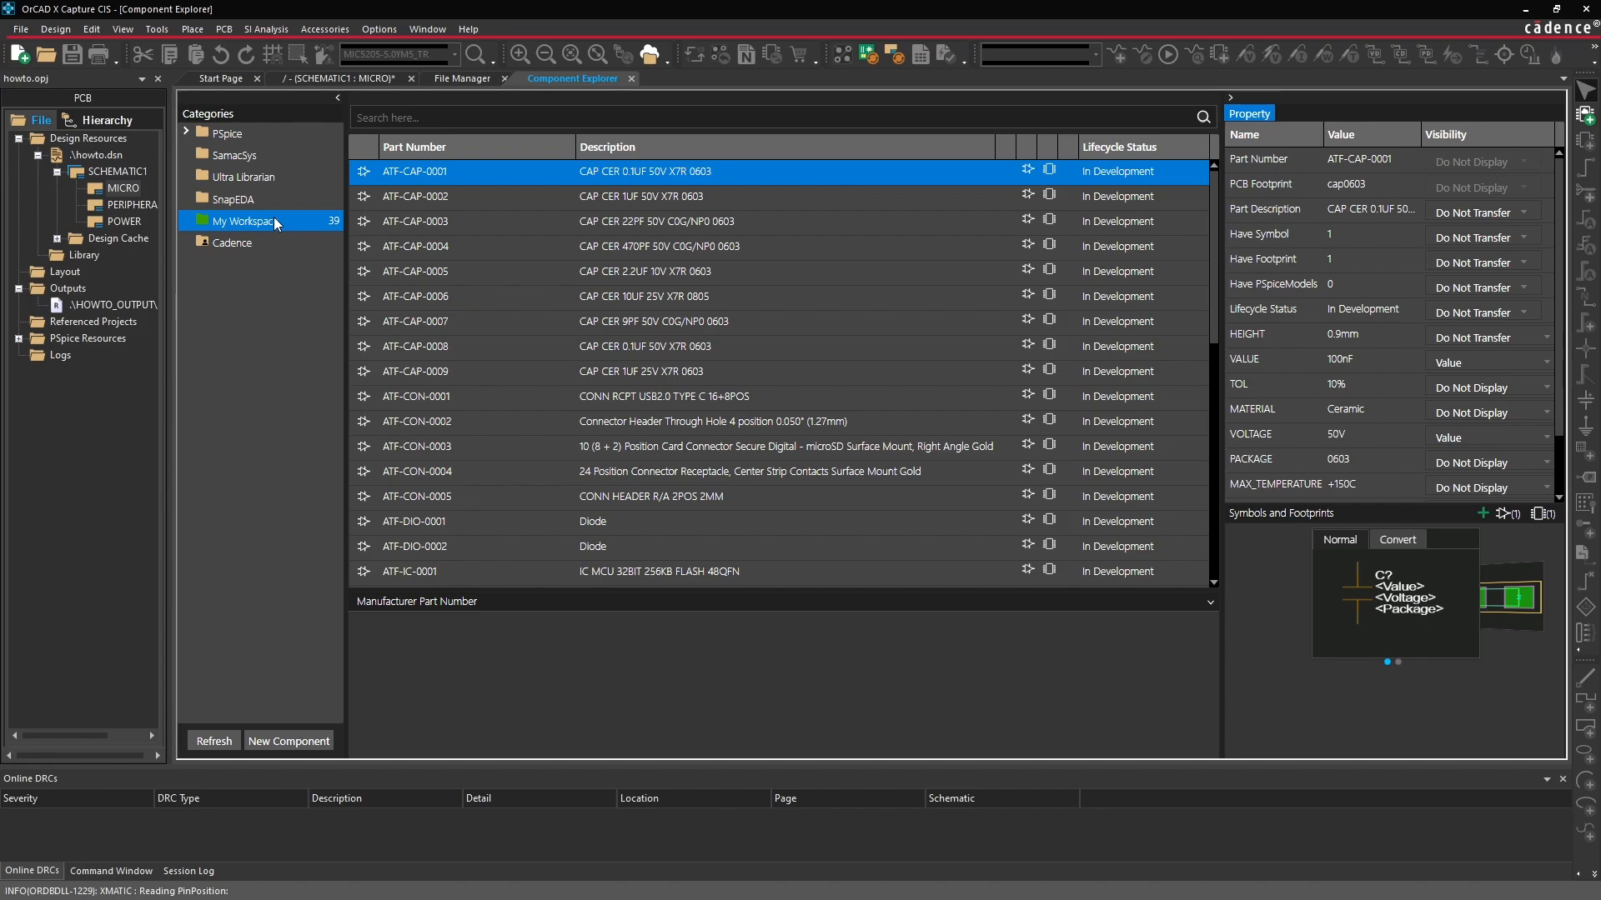
Add a category named IC under My Workspace with part type Electrical and description Integrated Circuits.
right_click(275, 221)
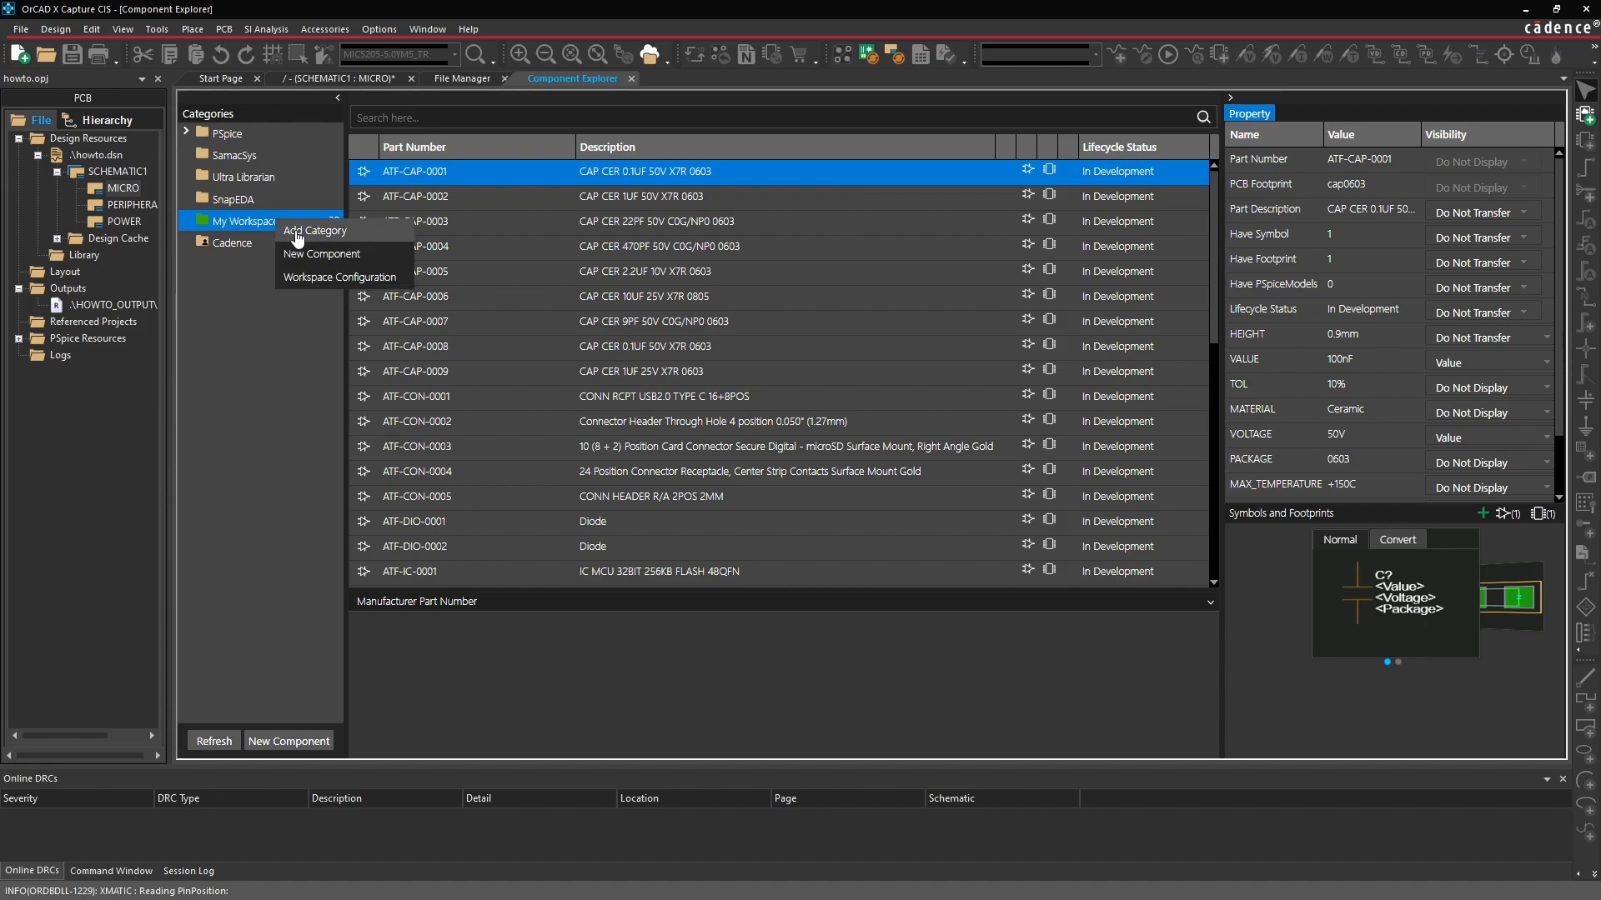
click(296, 233)
drag(600, 160, 571, 134)
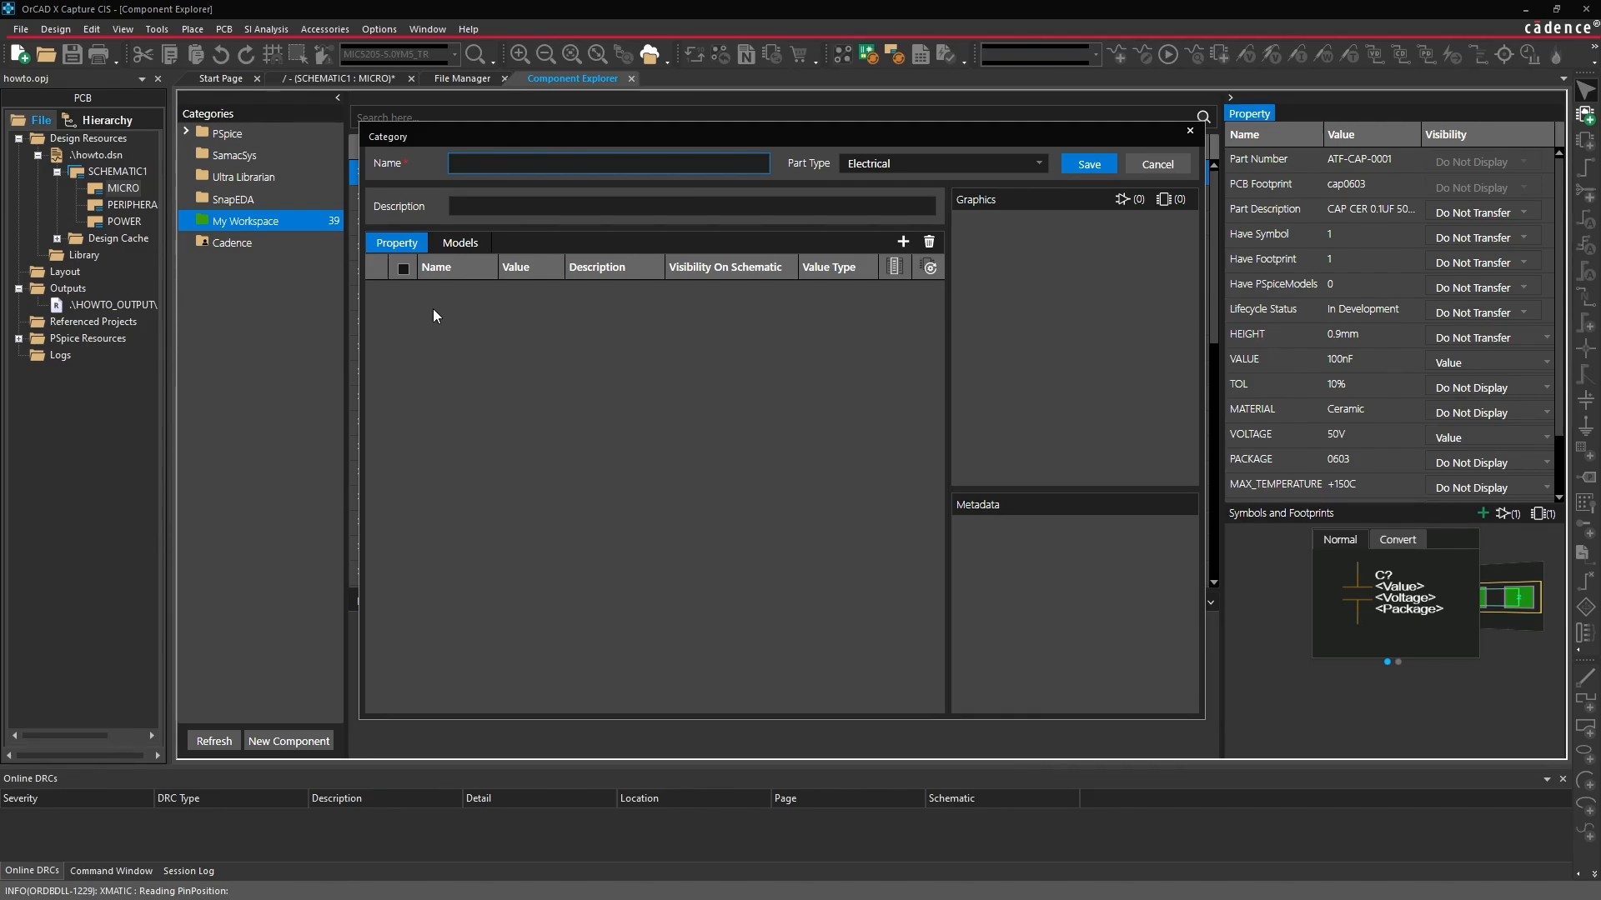
text(IC)
click(867, 165)
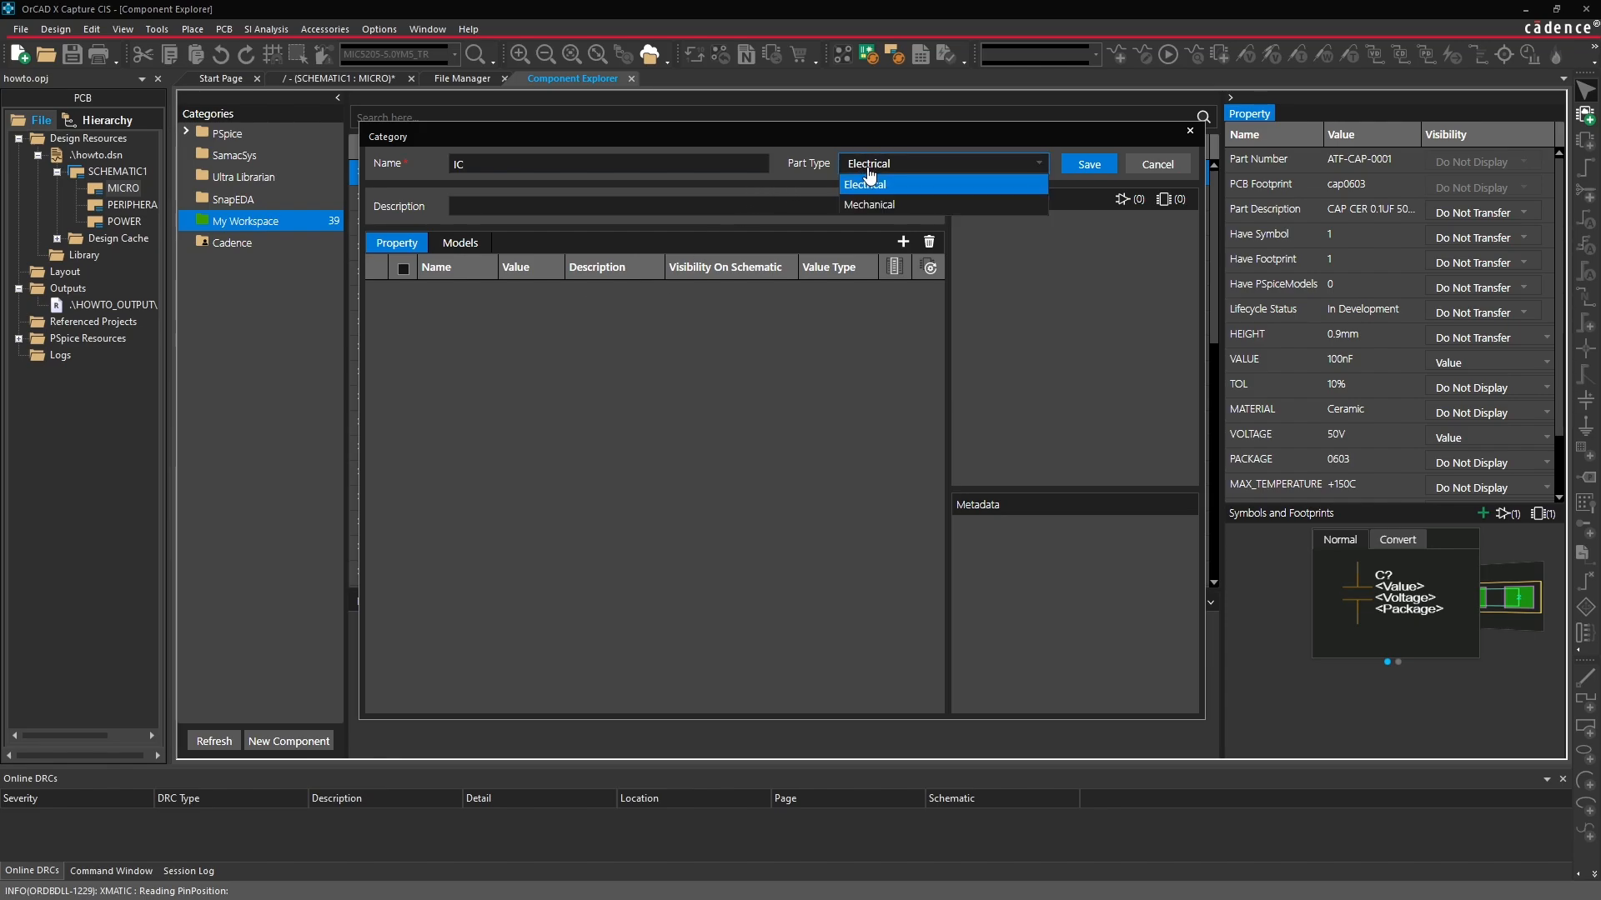
click(867, 184)
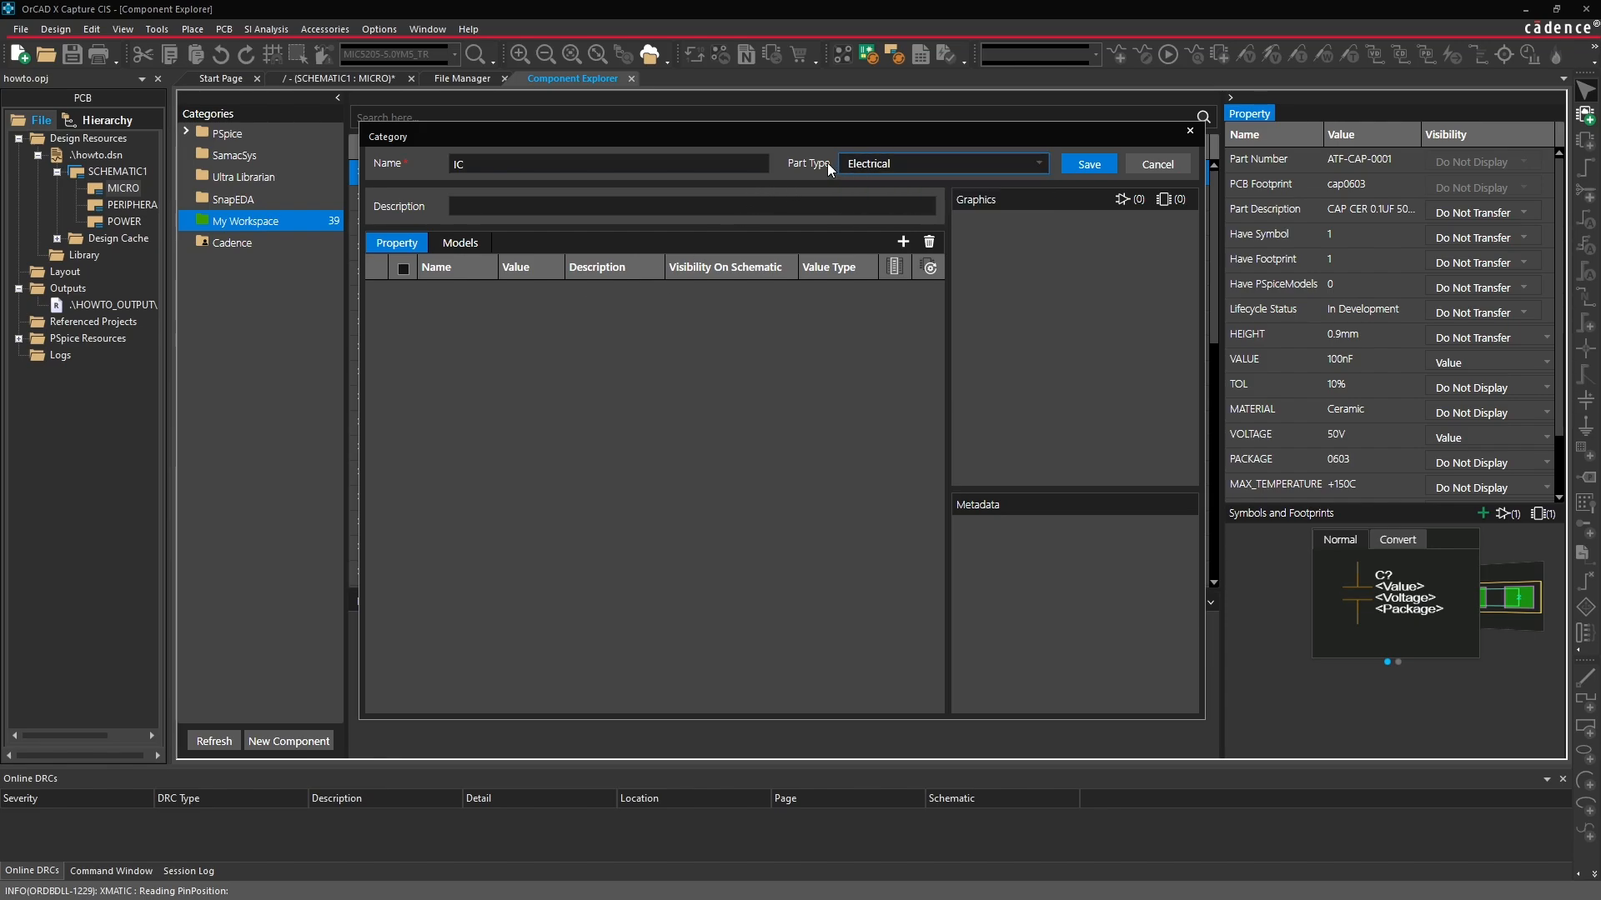
click(661, 207)
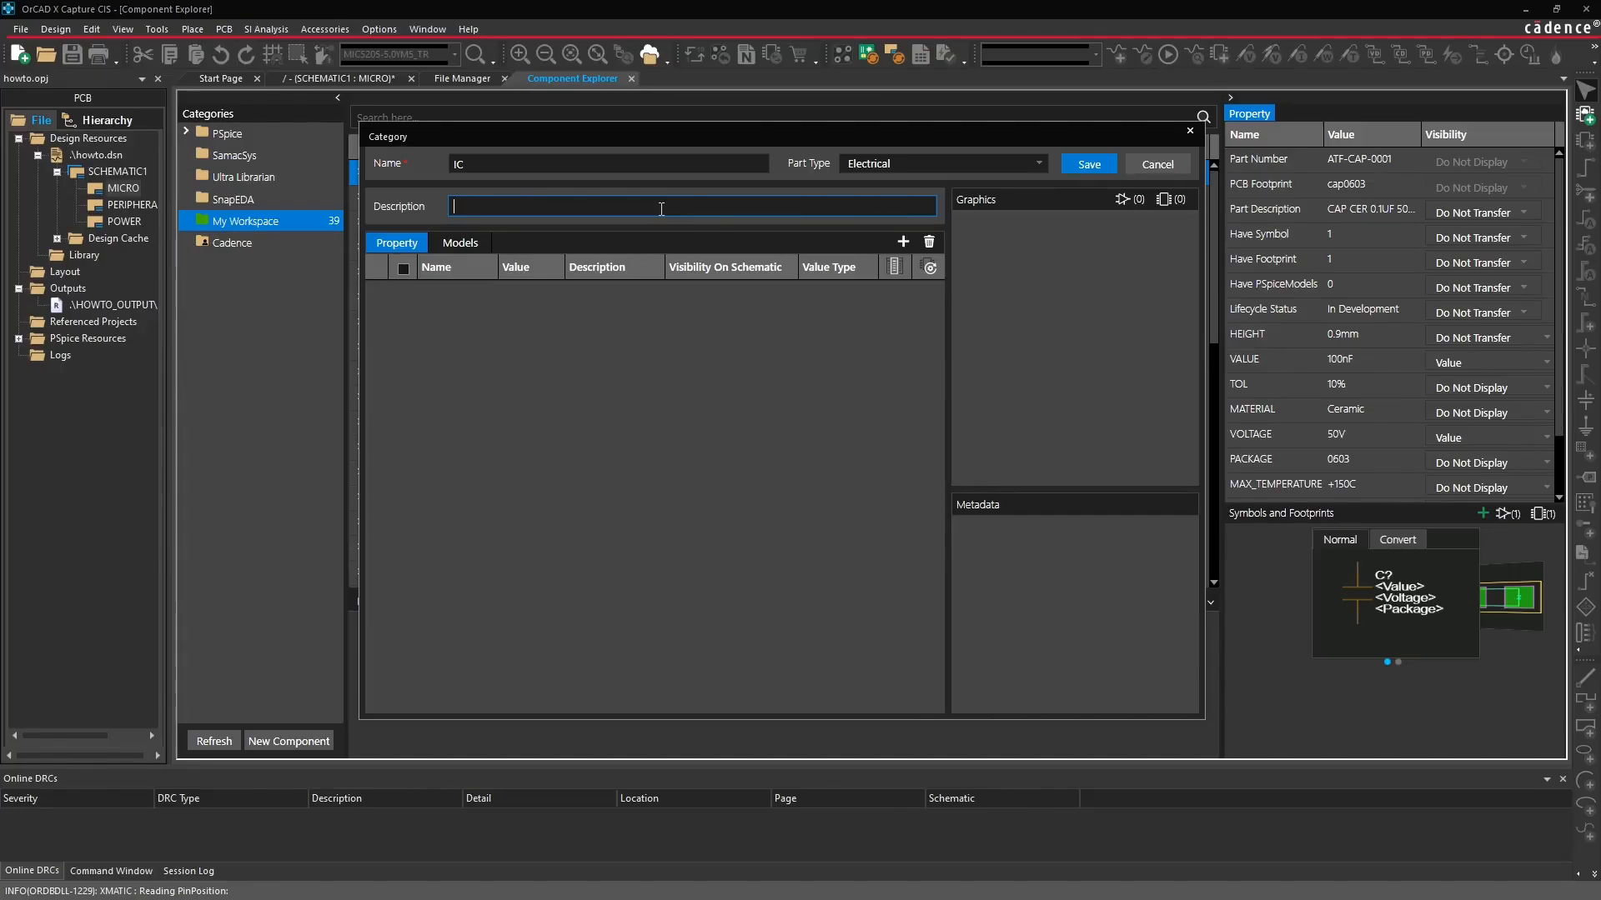
text(Integrated Circuits)
click(561, 307)
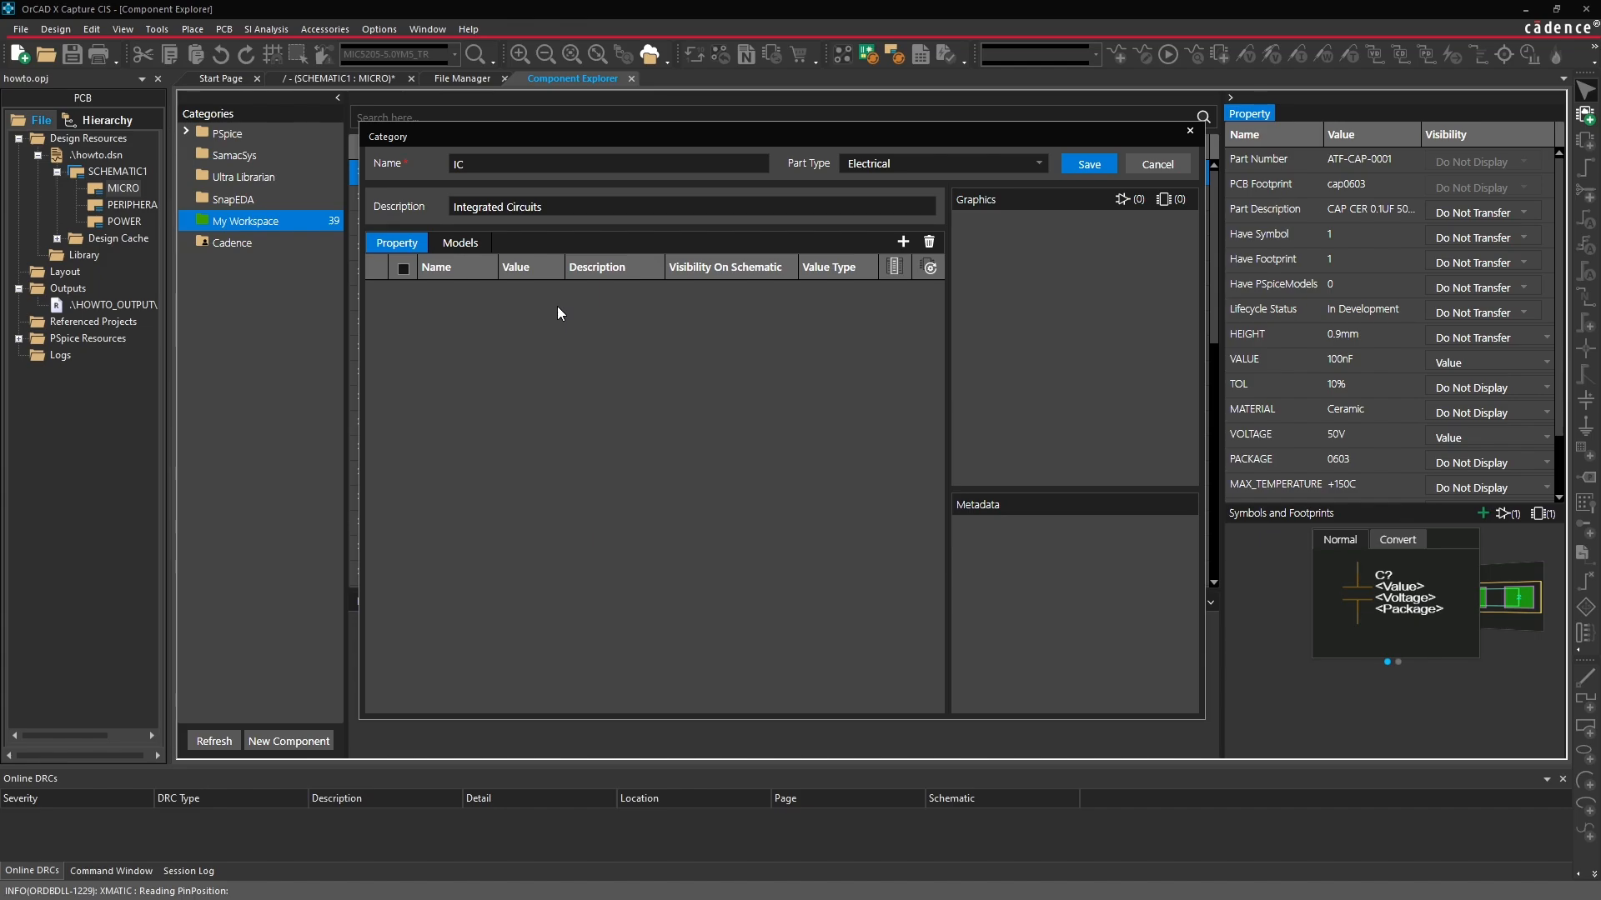
Add a HEIGHT property to the IC category and create five more blank property rows.
click(903, 242)
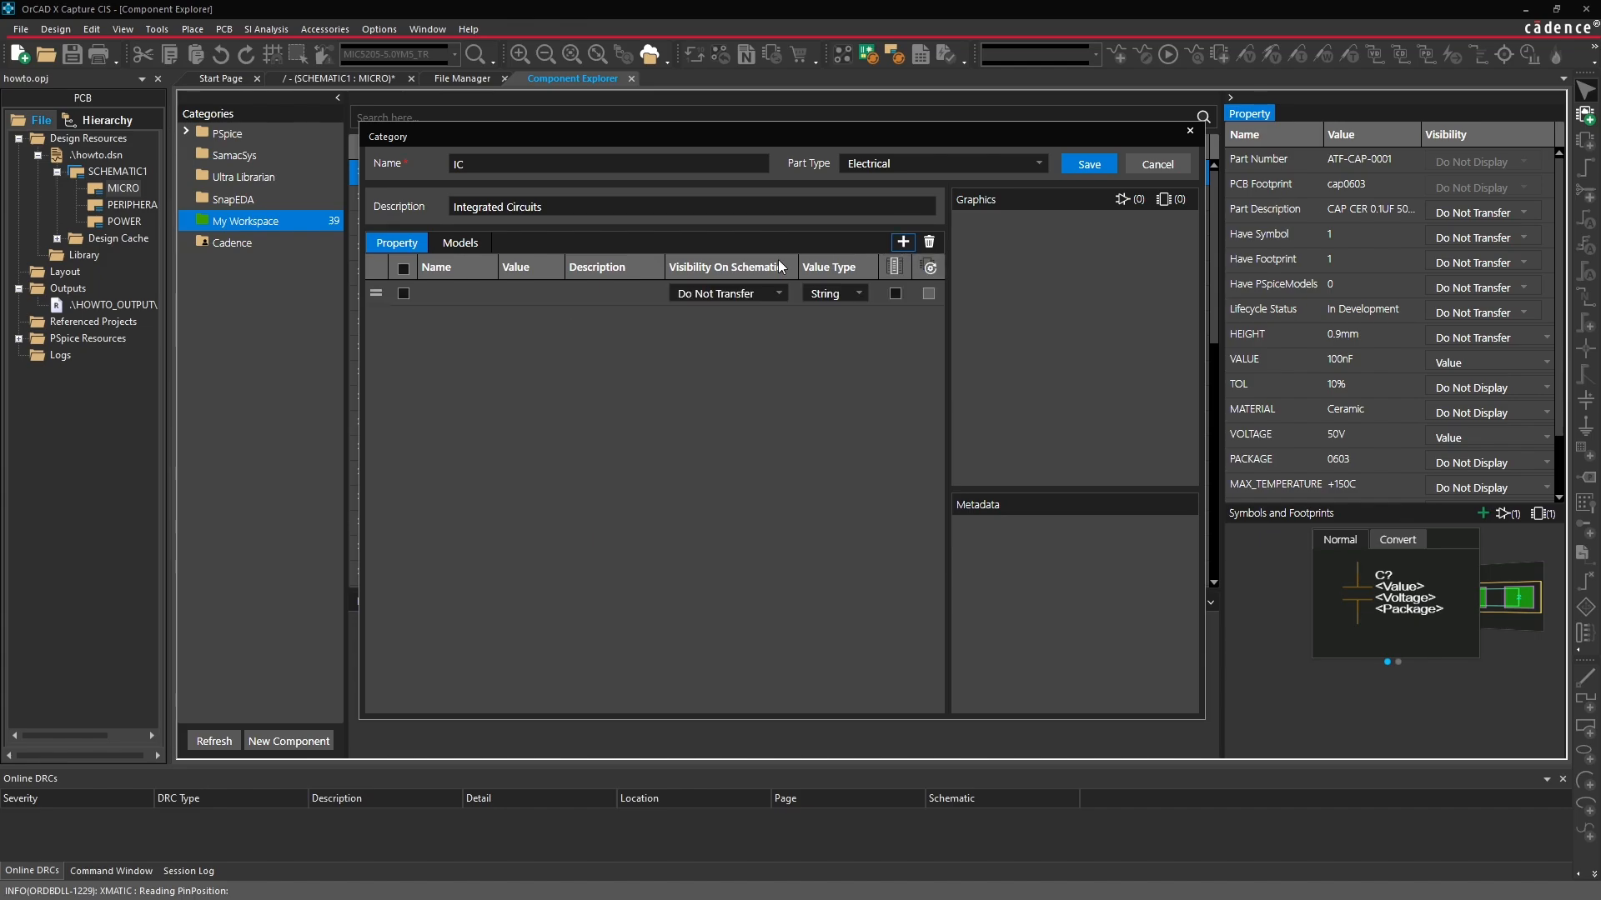
click(457, 294)
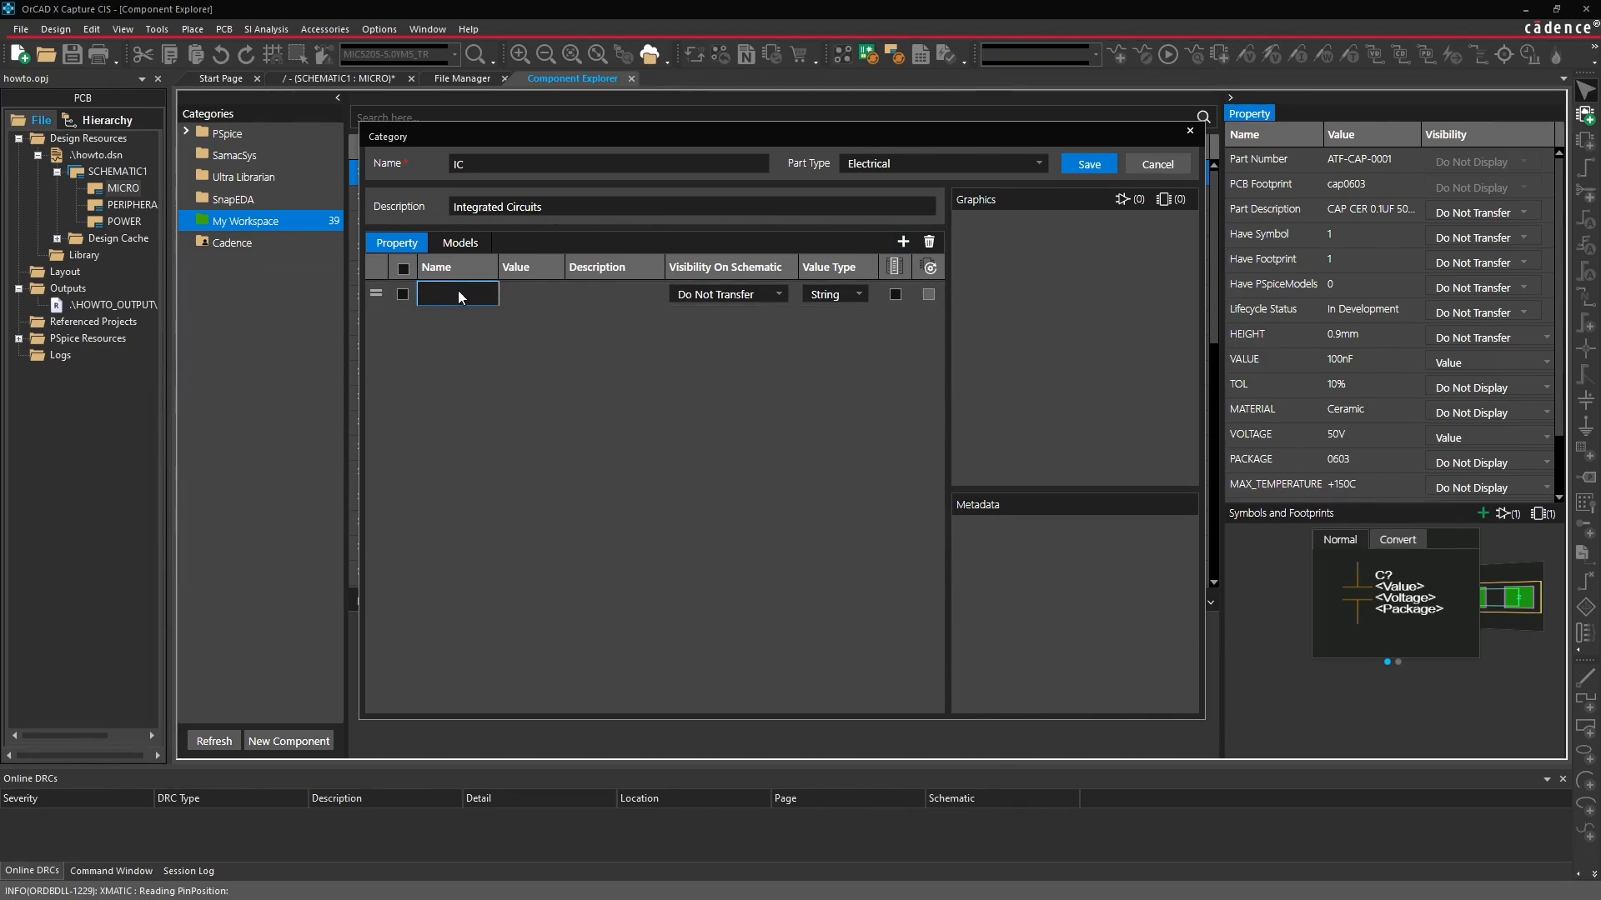
text(HEIGHT)
click(902, 242)
click(902, 241)
click(902, 242)
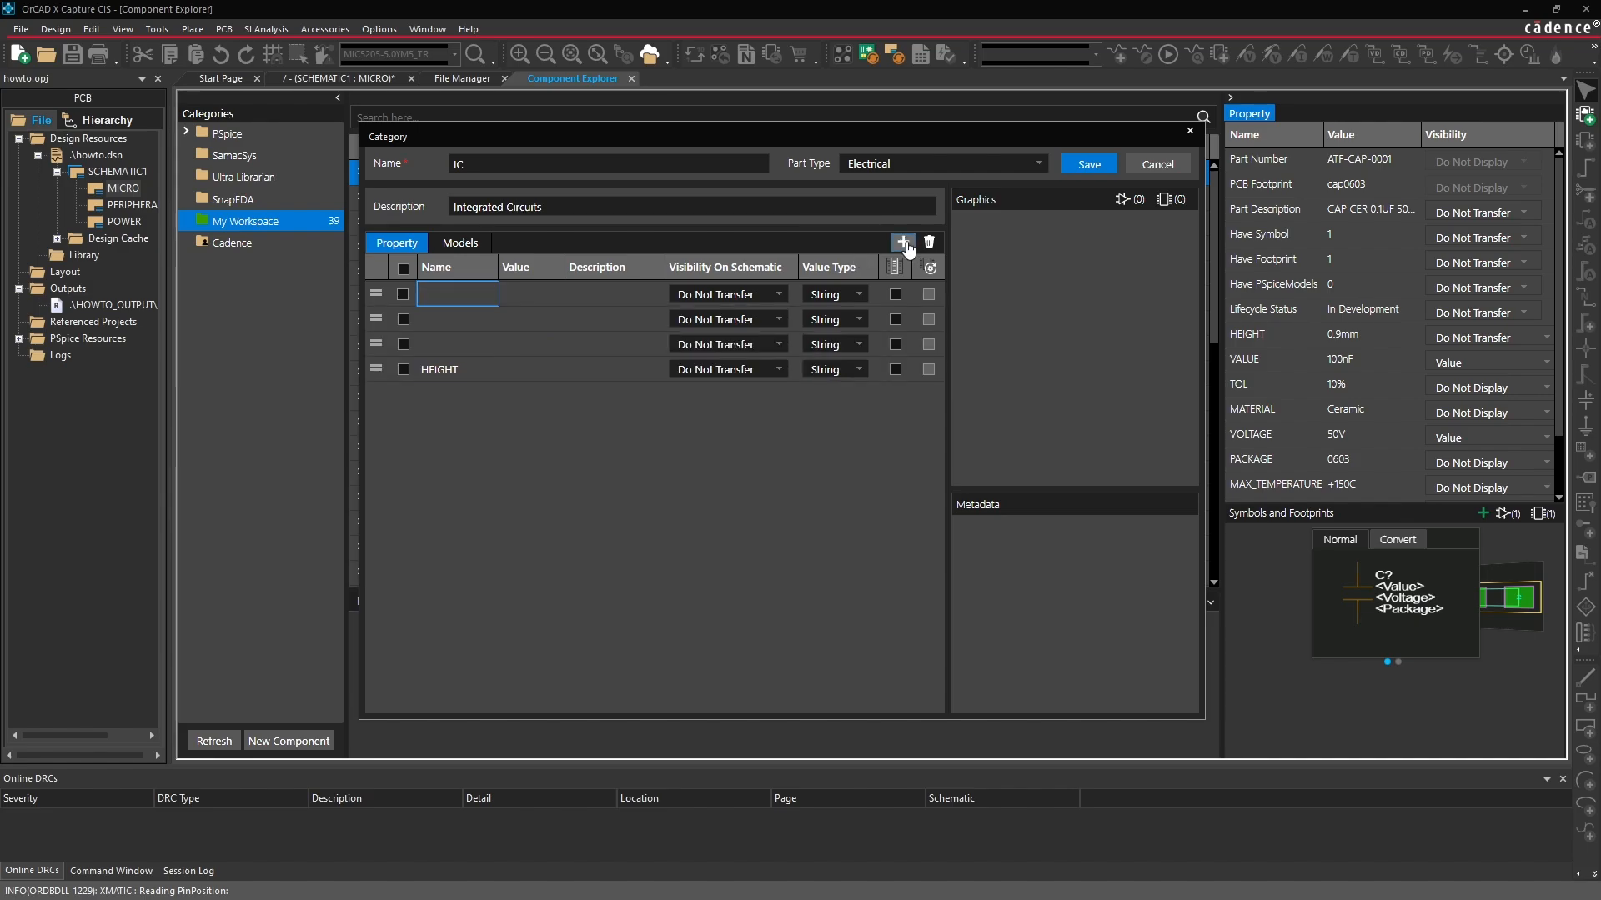
click(902, 242)
click(902, 242)
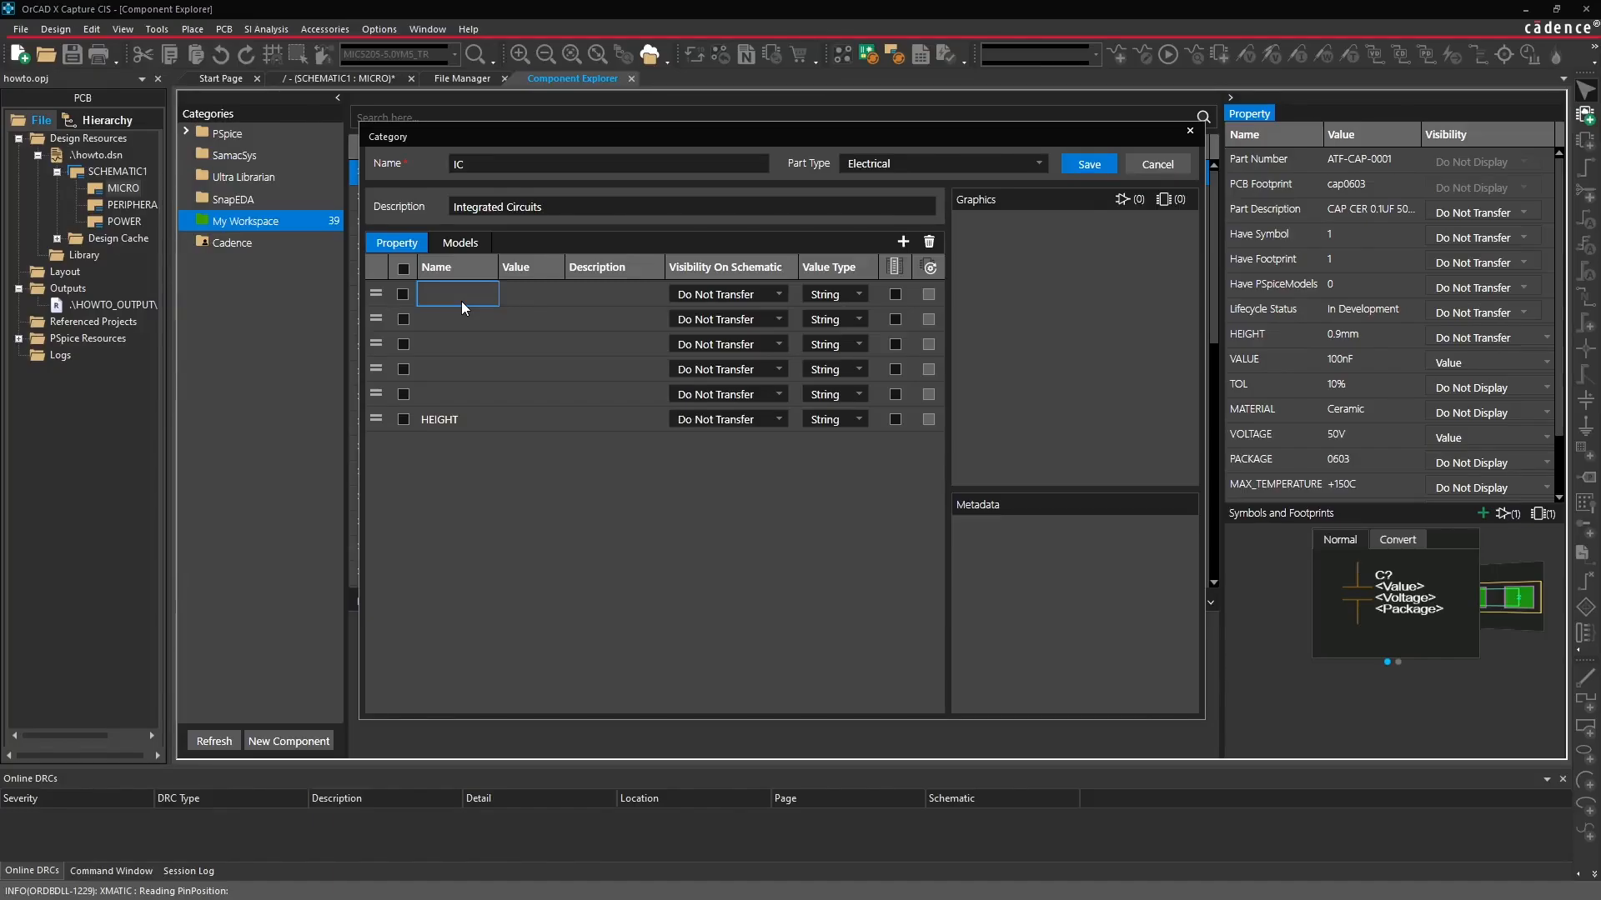
Name the blank properties GENERIC_NAME, CLASS, MIN_TEMP, MAX_TEMP and PACKAGE, and widen the Name column to fit.
text(GENERIC_NAME)
click(434, 322)
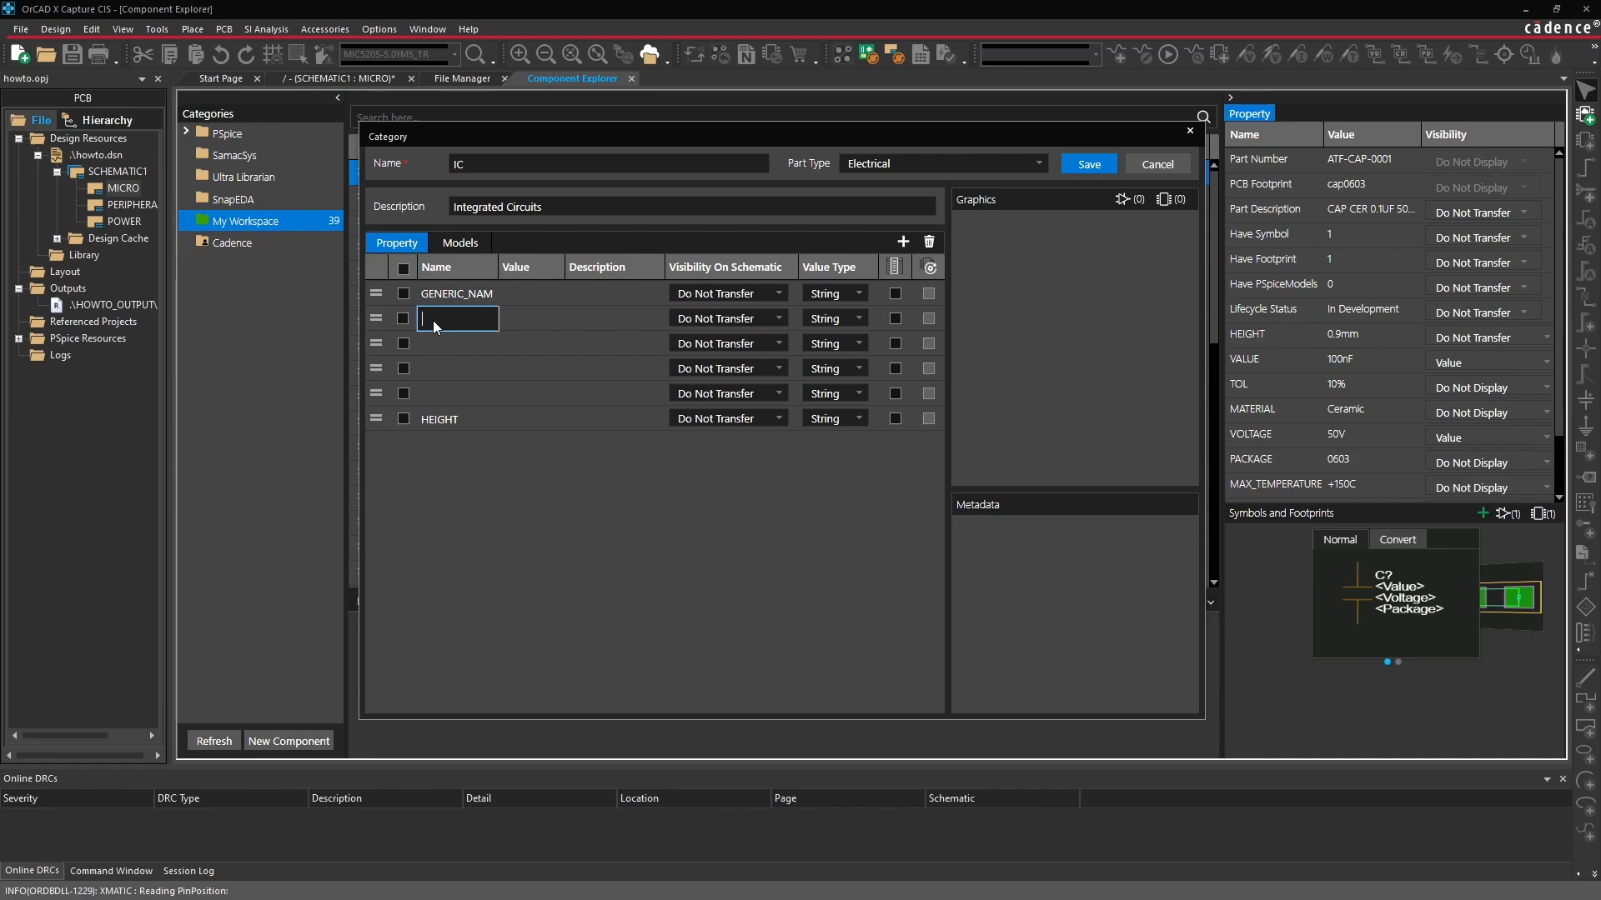
text(CLASS)
click(437, 347)
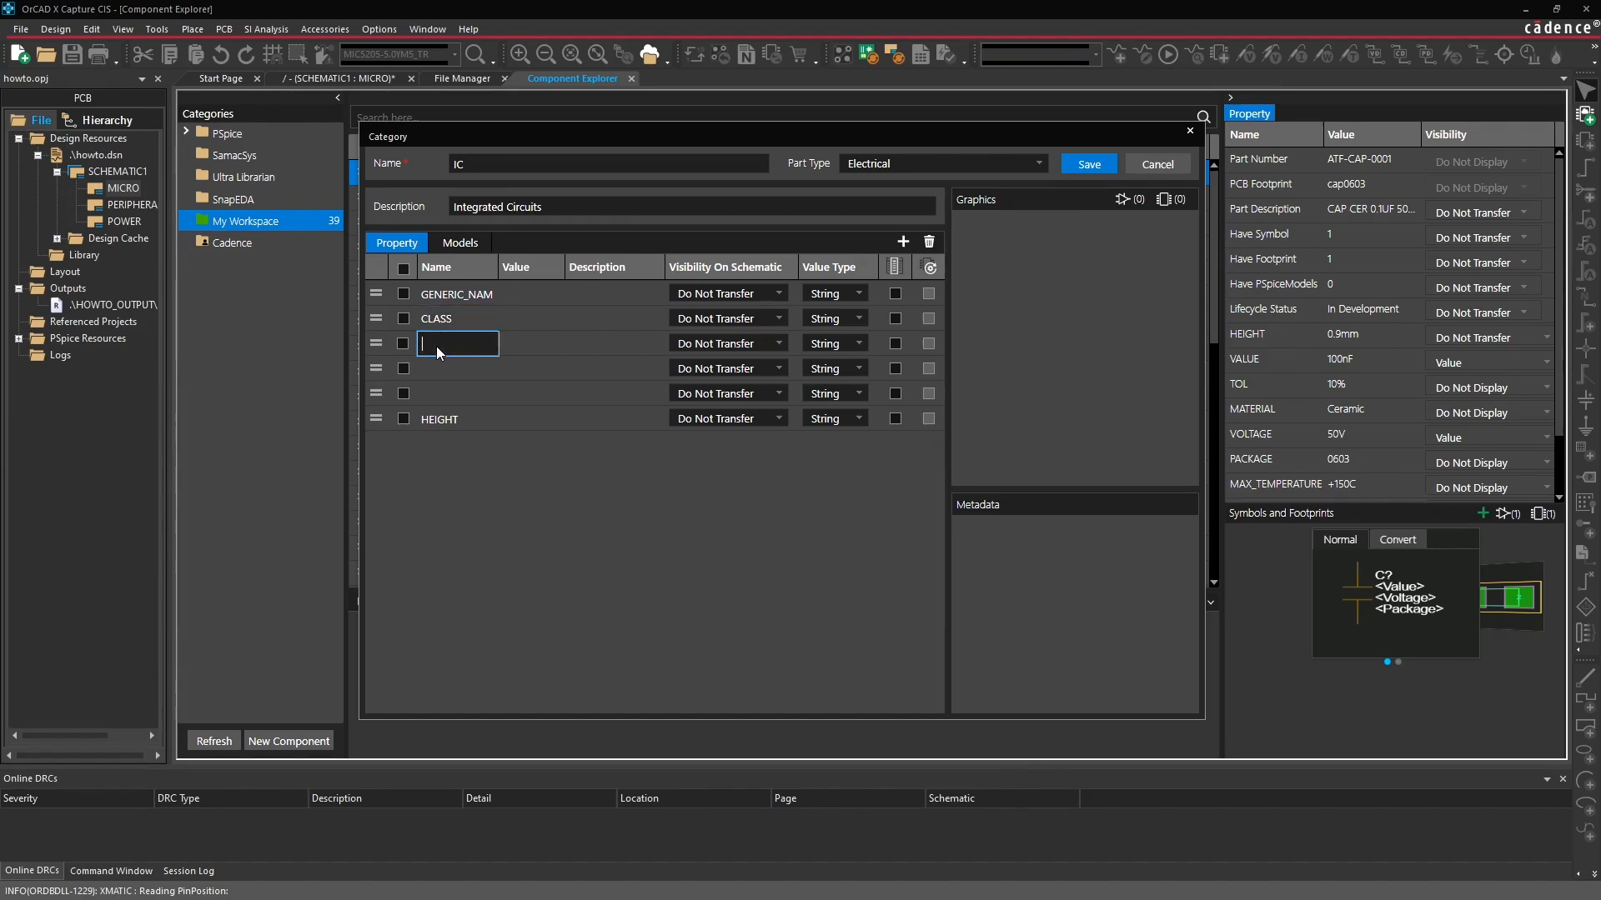
text(MIN_TEMP)
click(443, 372)
text(MA)
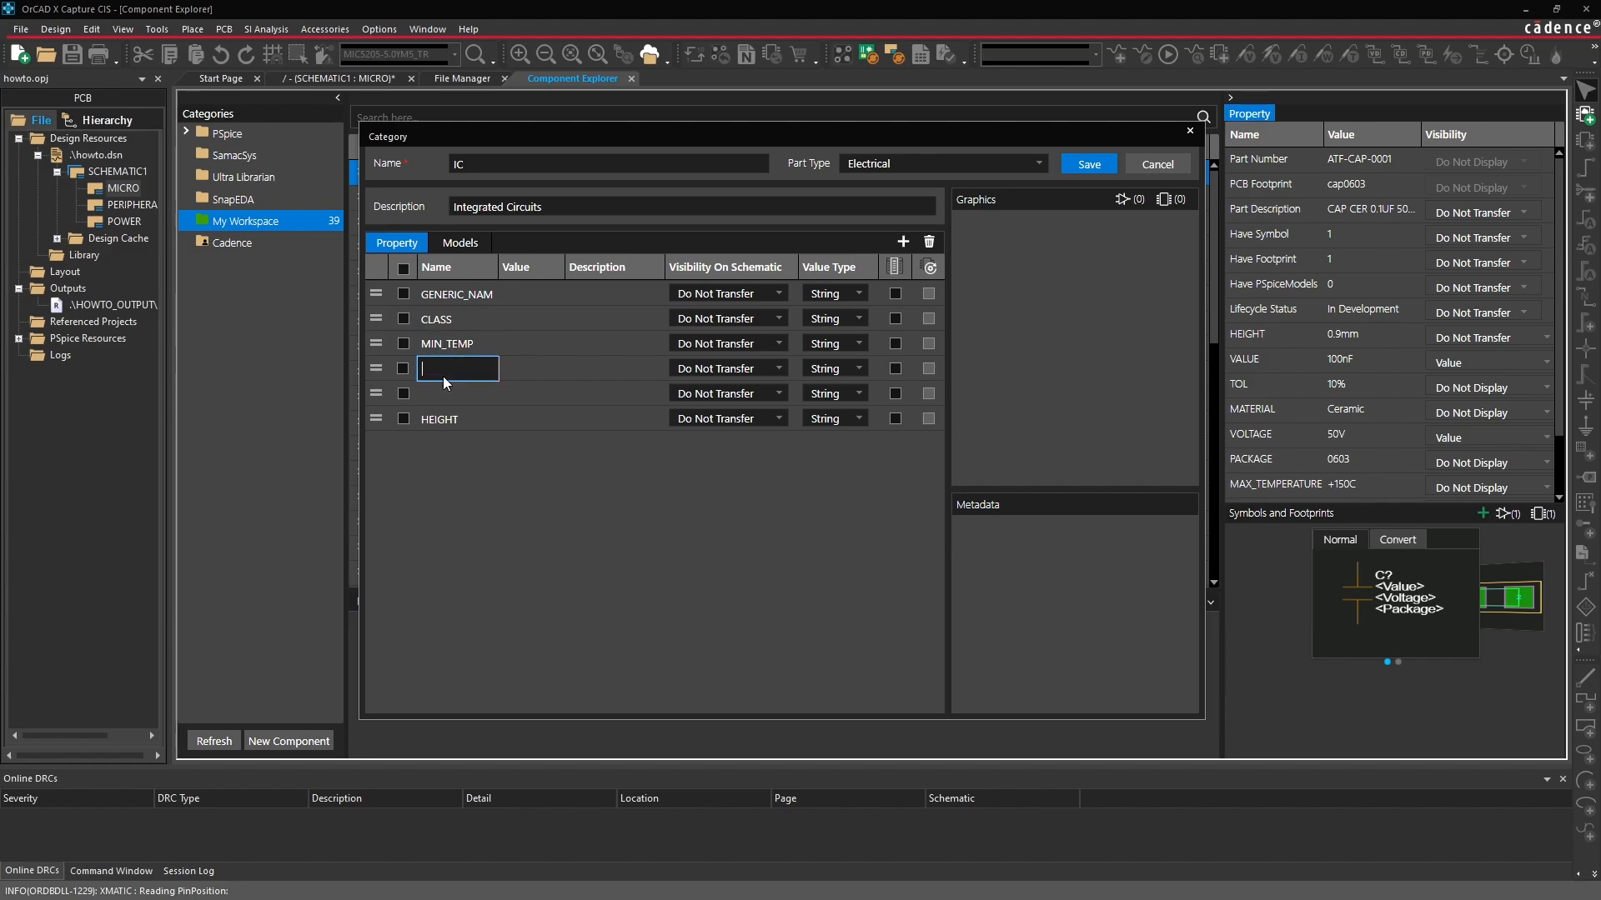
text(X_TEMP)
click(449, 400)
text(PAC)
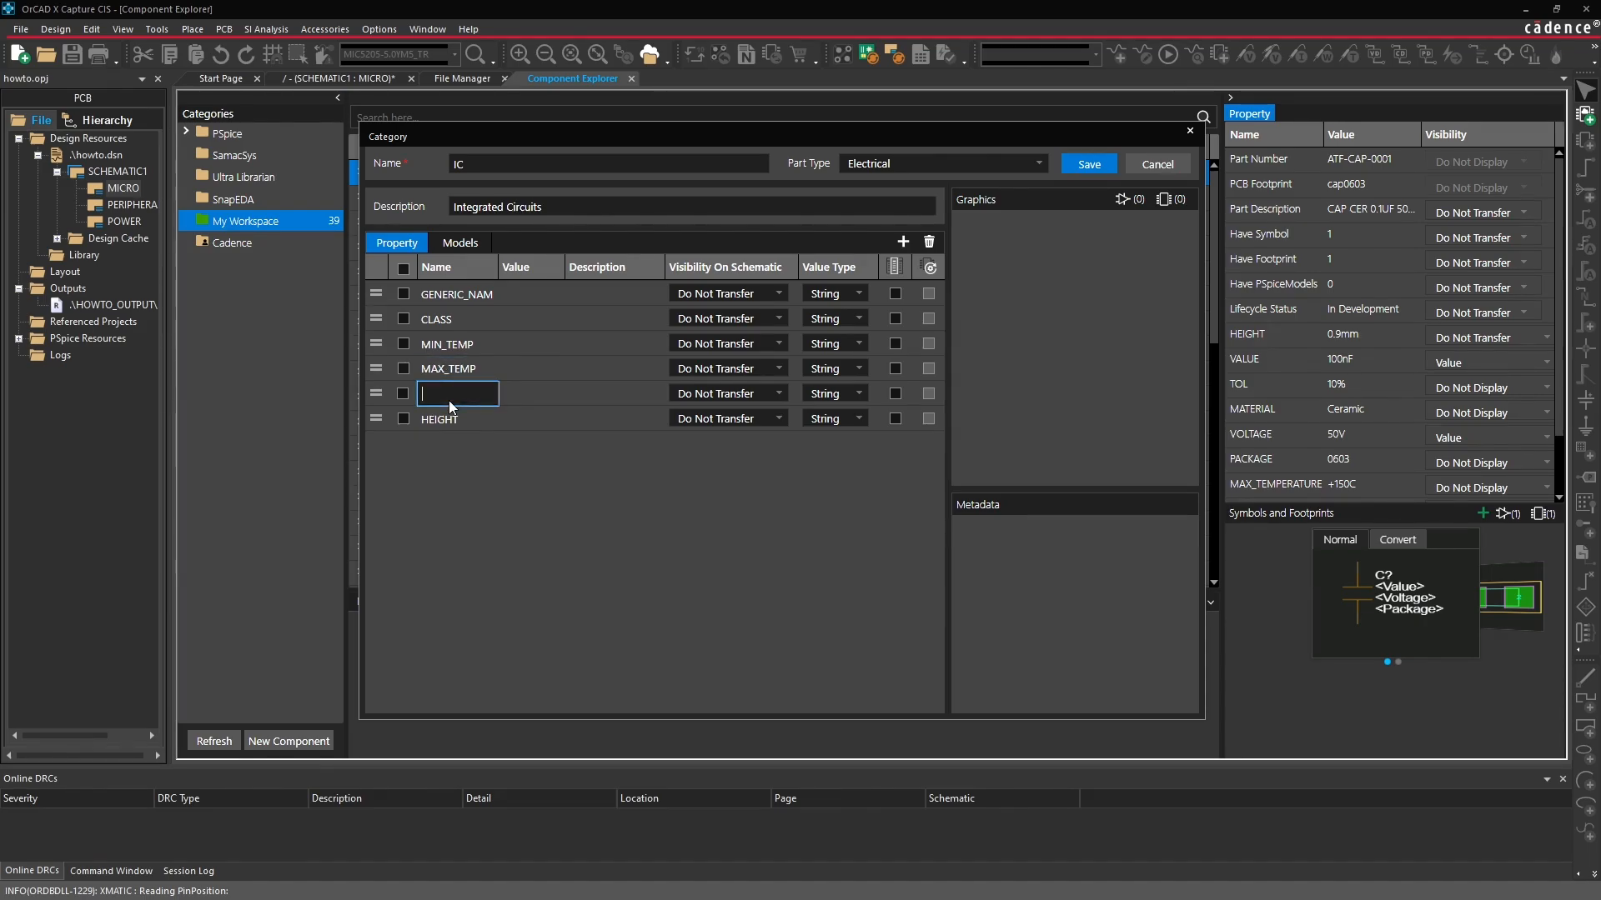
text(KAGE)
drag(498, 268, 524, 268)
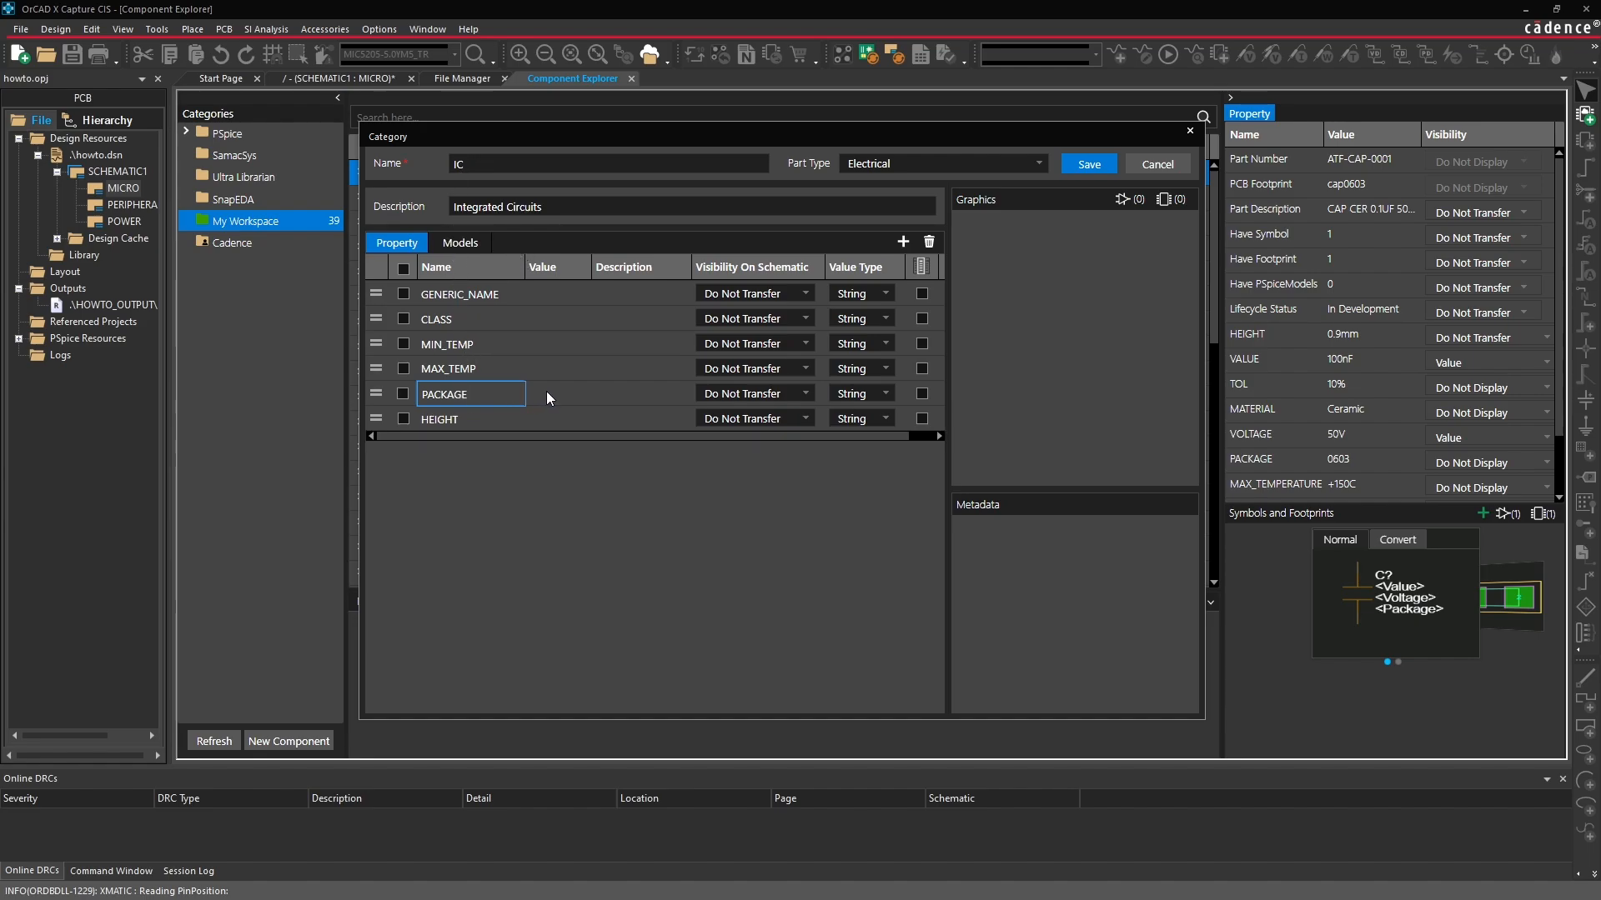
Describe the GENERIC_NAME property as Generic Name and the CLASS property as Part Classification.
double_click(618, 297)
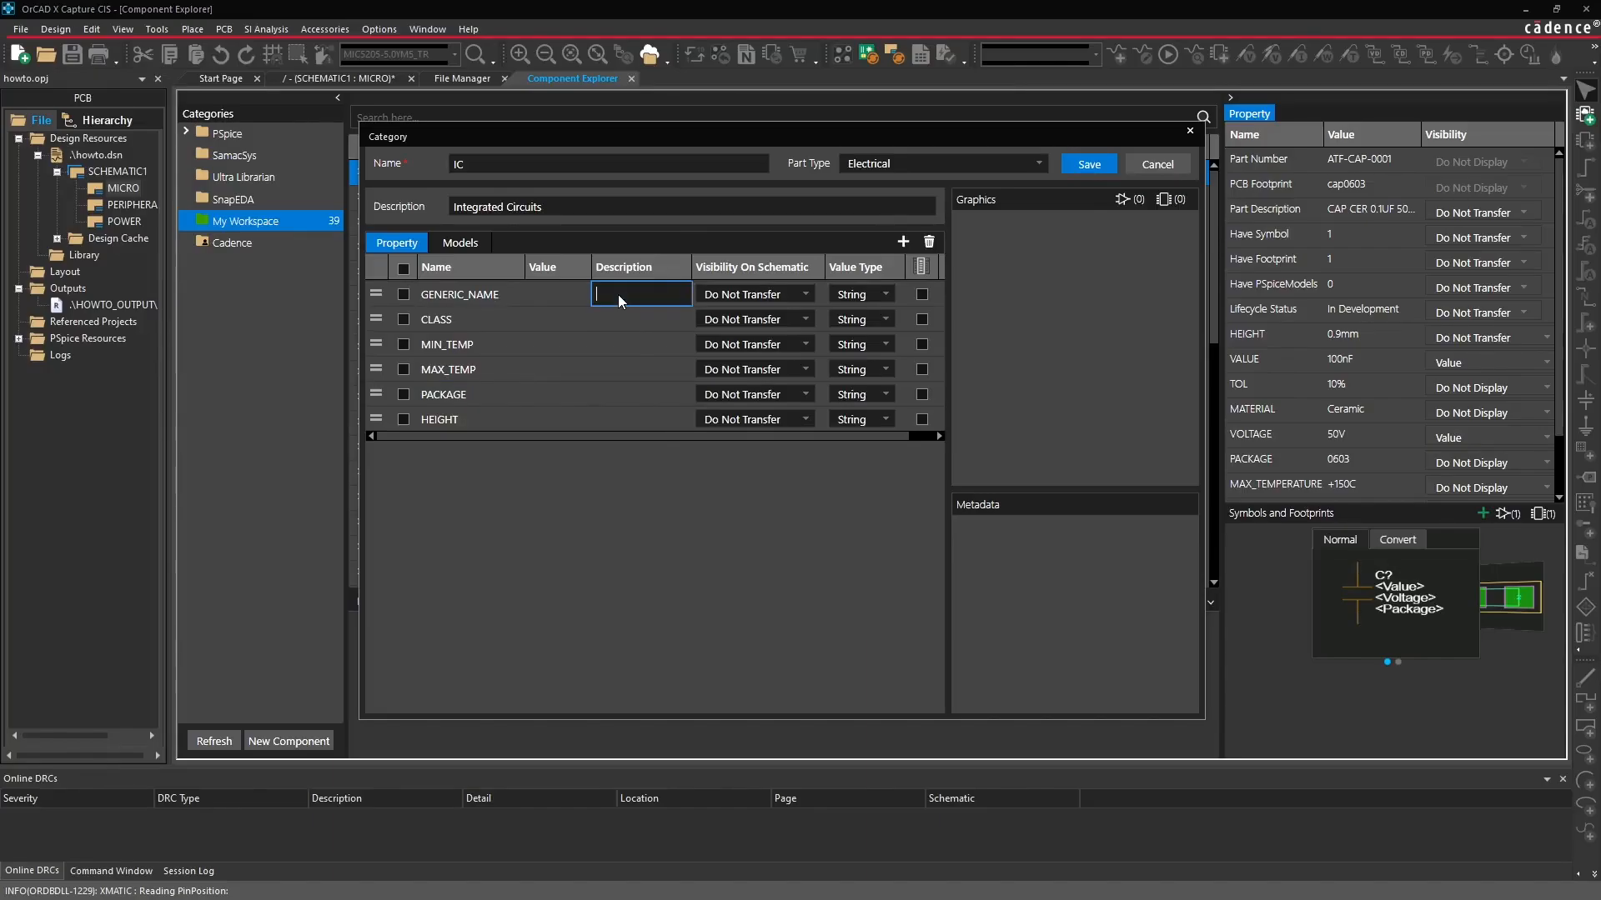
text(eneric Name)
click(619, 320)
text(Par)
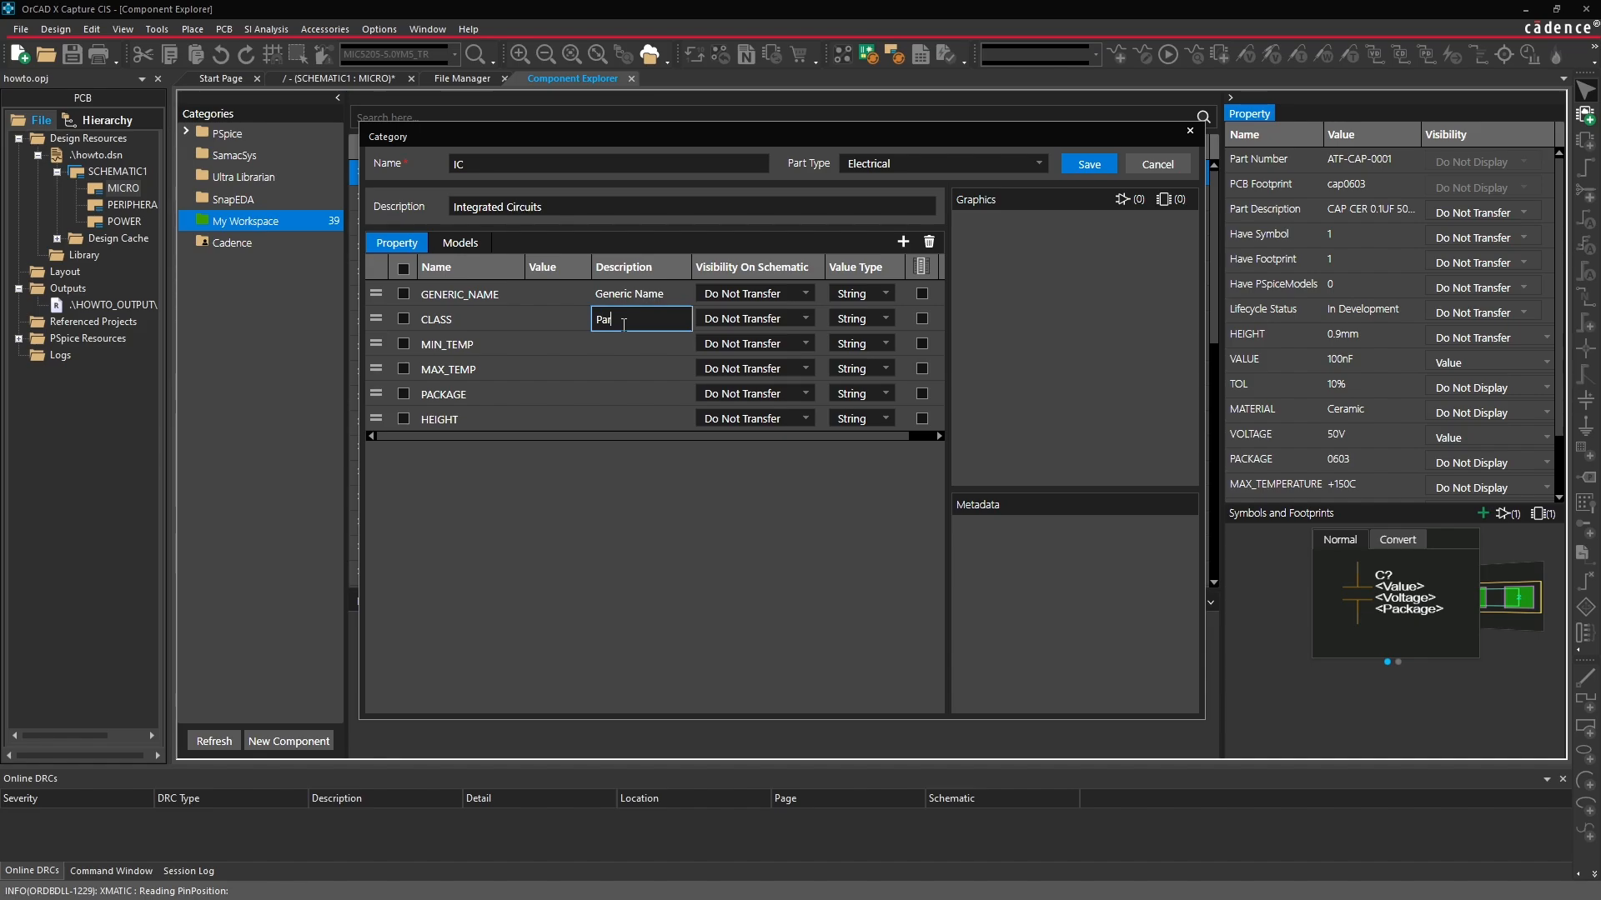
text(t Classificatoin)
key(BackSpace)
key(BackSpace)
key(BackSpace)
text(ion)
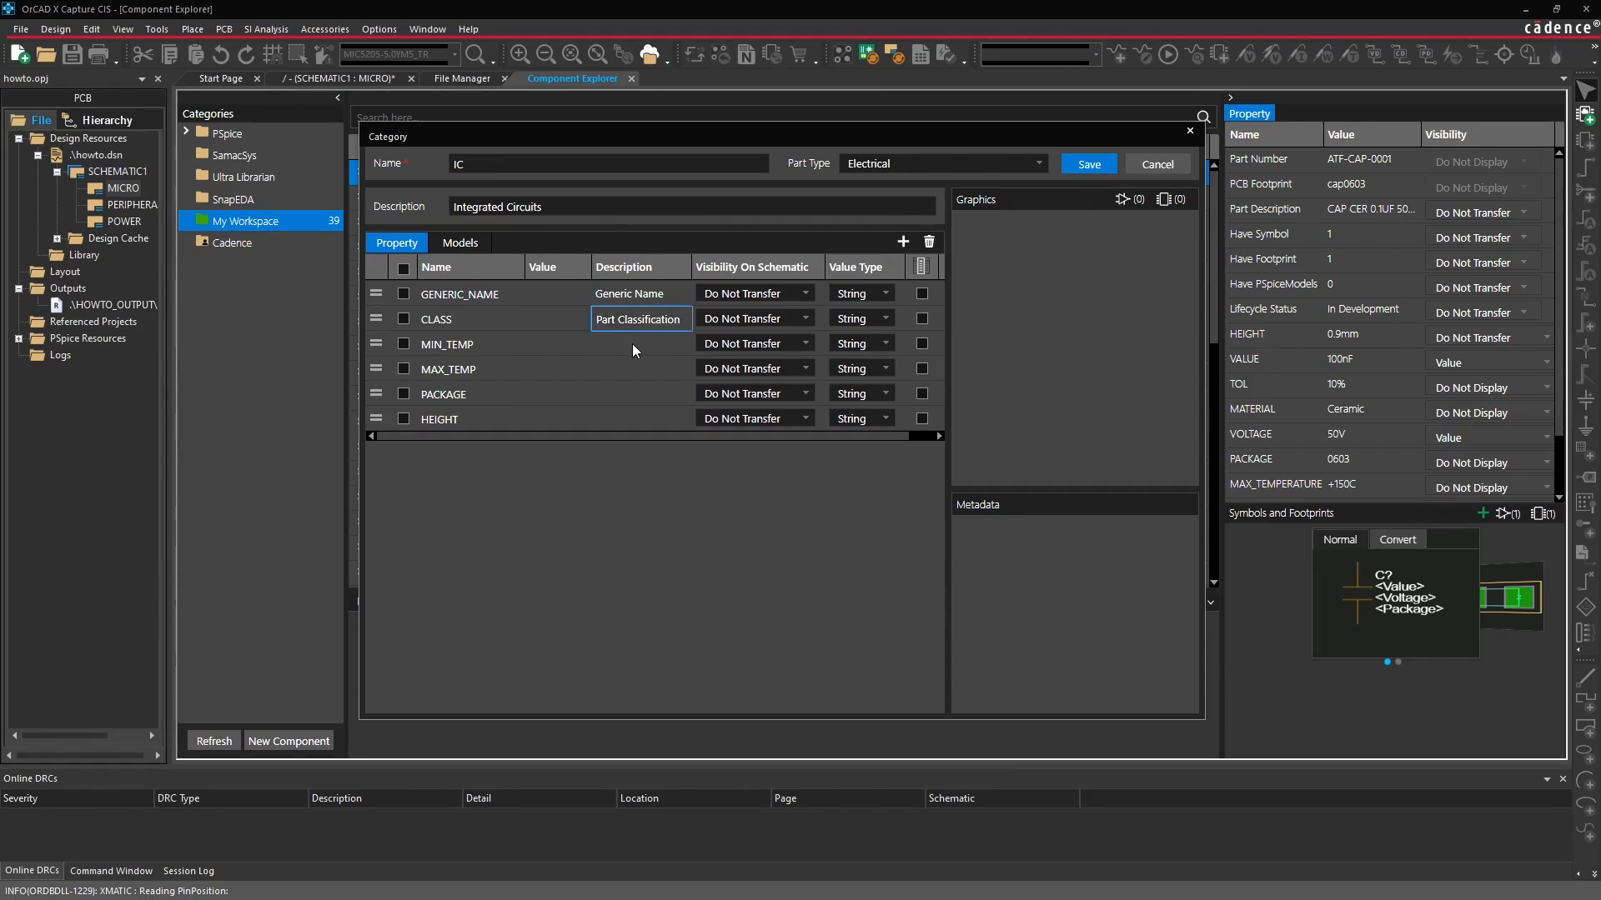
Fill in the descriptions Minimum Temperature for MIN_TEMP, Maximum Temperature for MAX_TEMP, Device Package for PACKAGE and Height for HEIGHT.
click(636, 349)
text(Minimum Te)
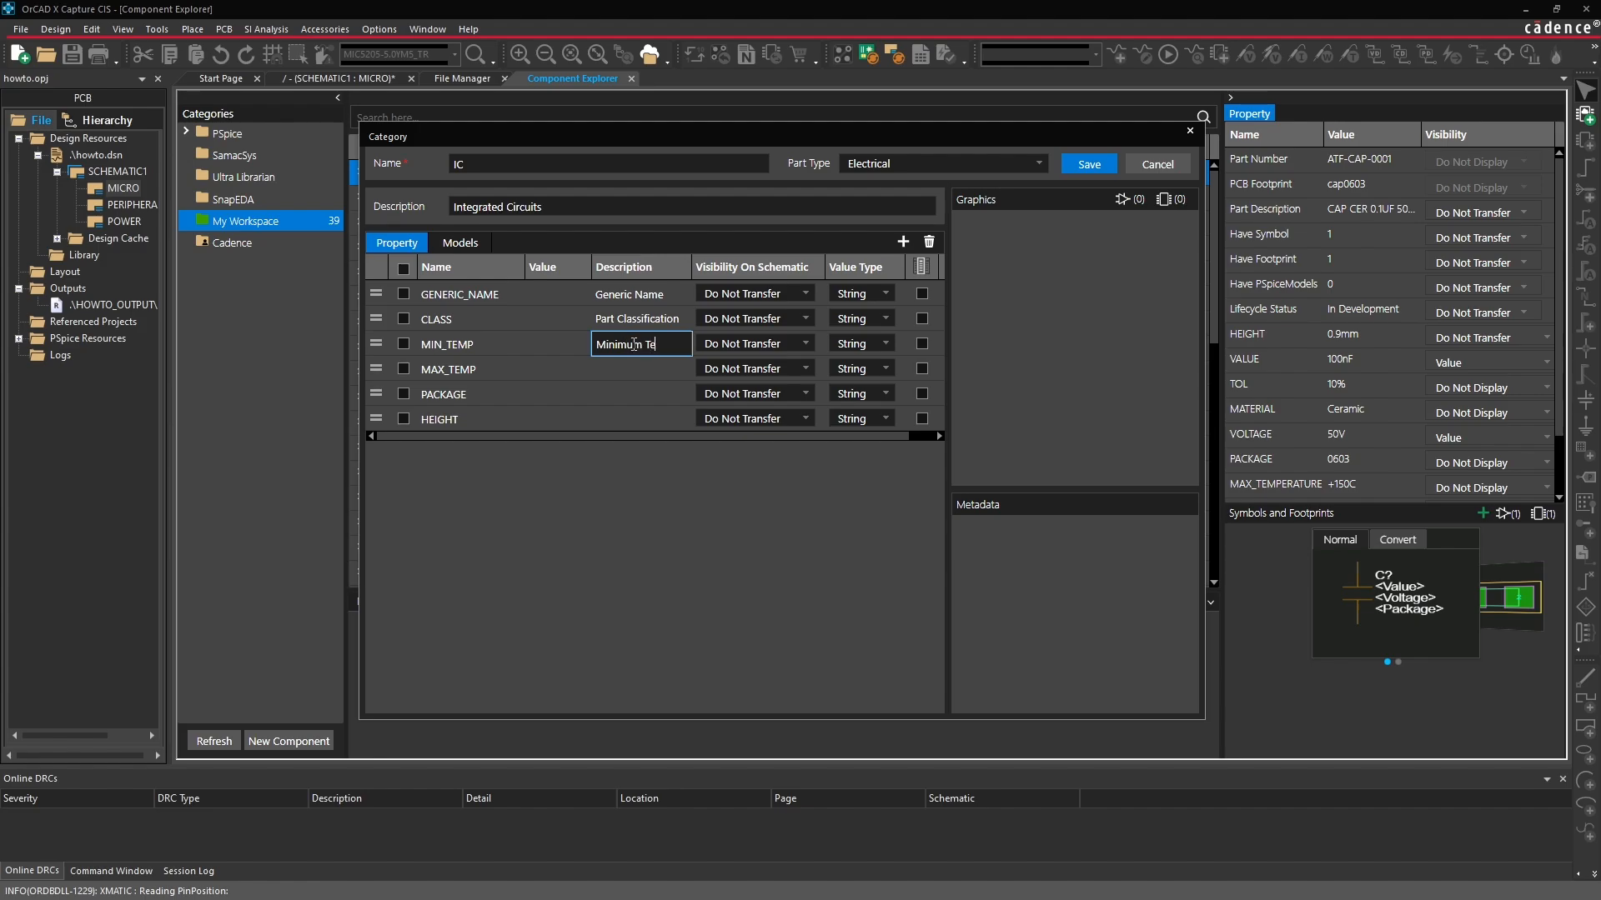
text(mperature)
click(598, 366)
text(Maximu)
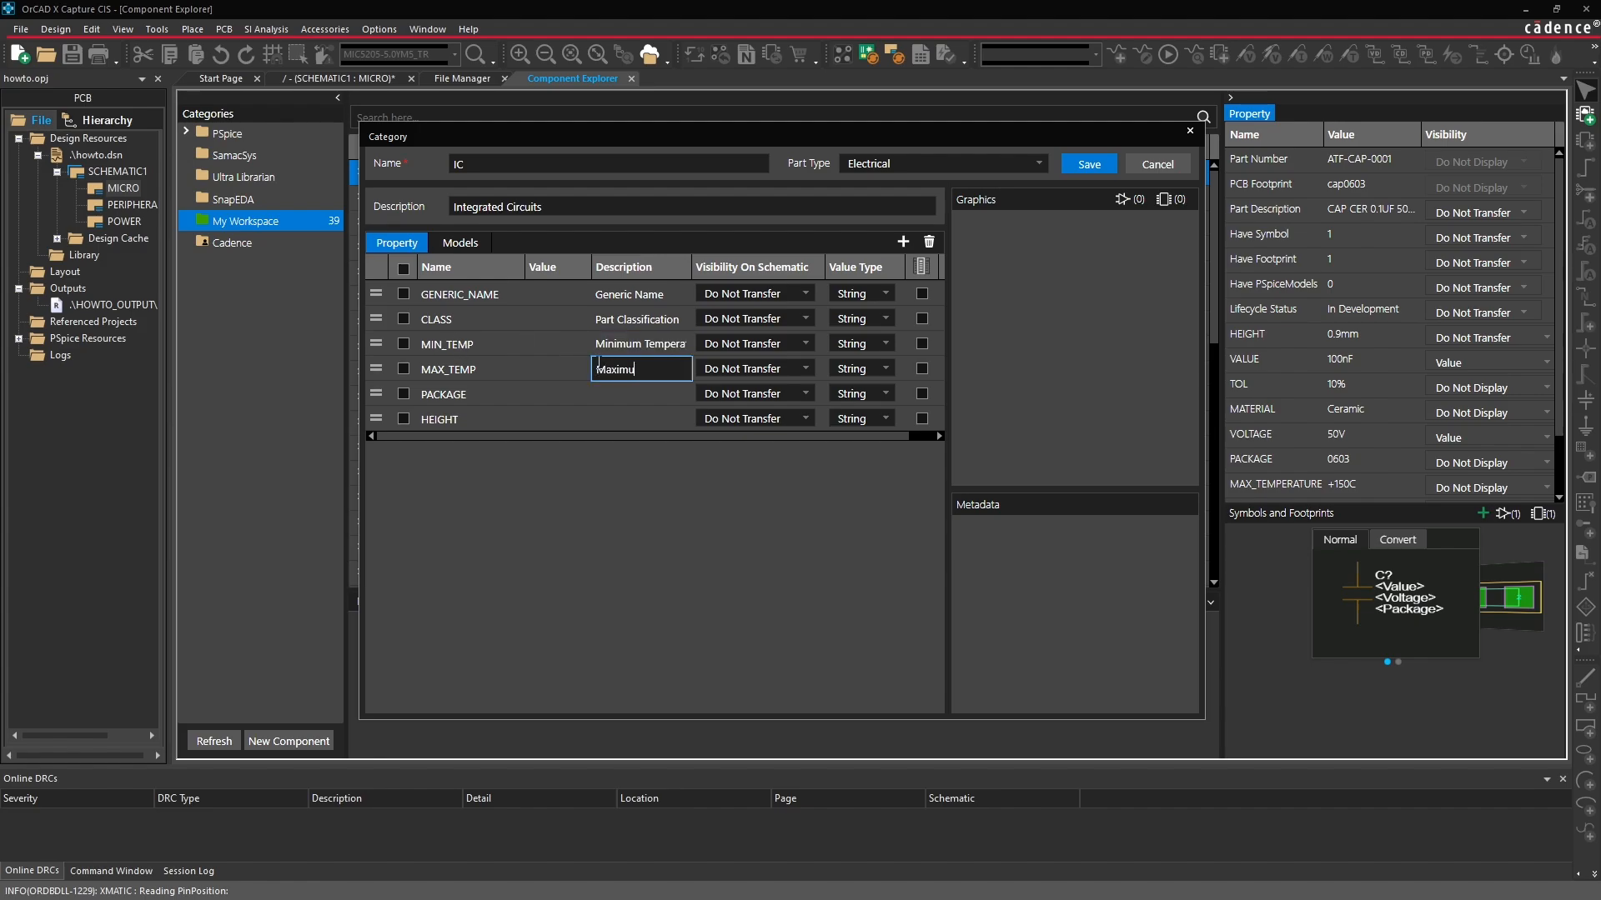
text(m Temperature)
click(619, 394)
text(Device )
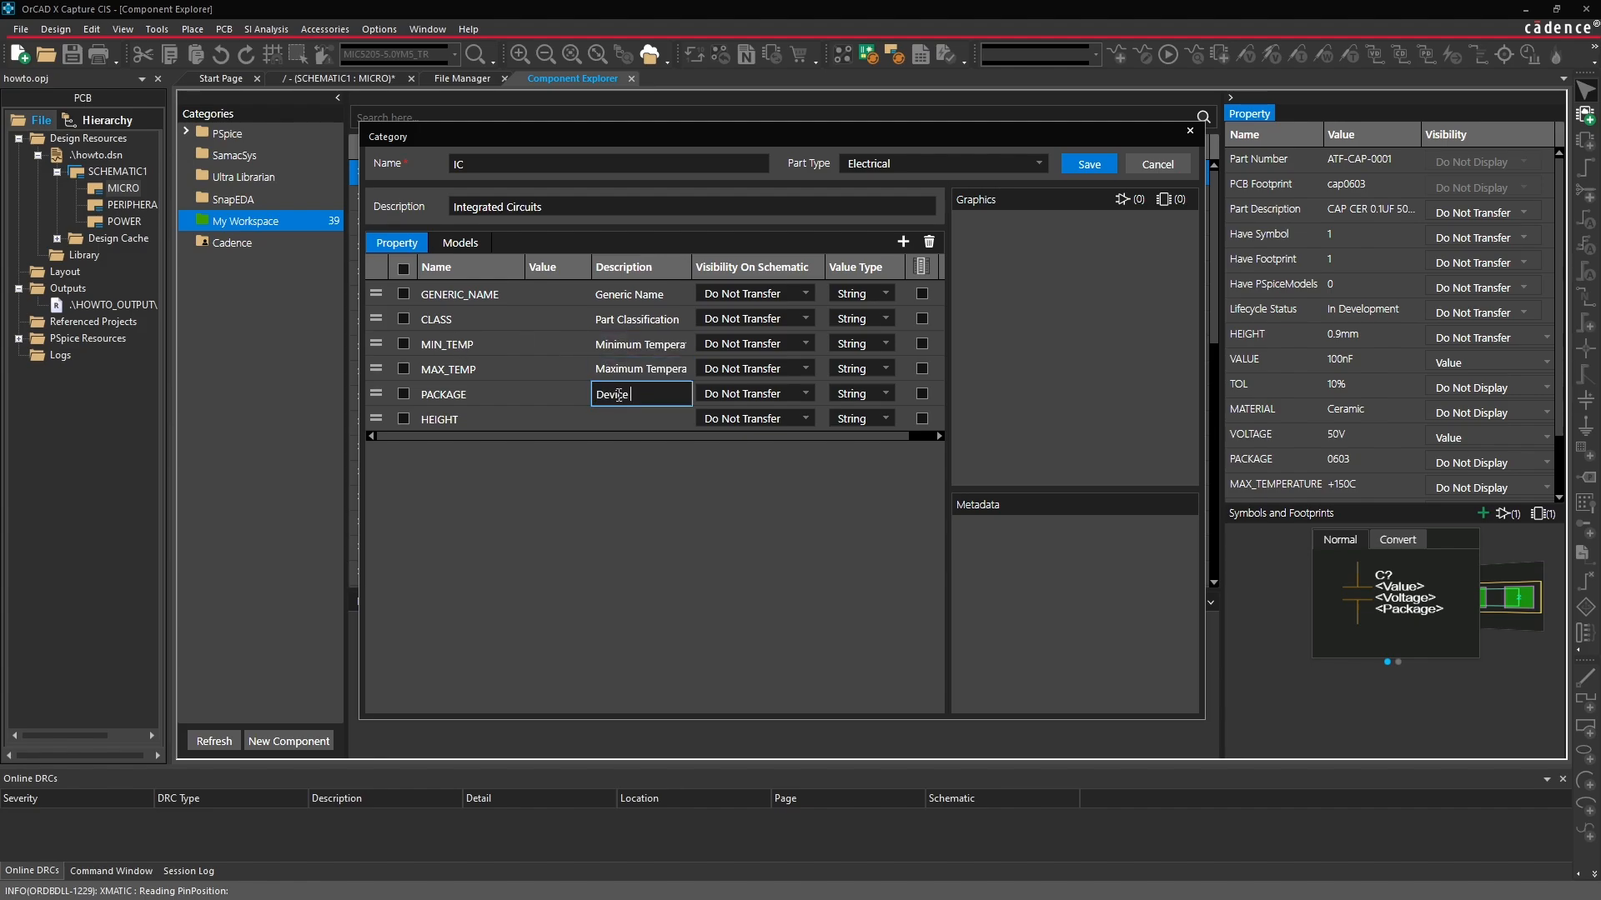
text(Package)
click(636, 417)
text(Height)
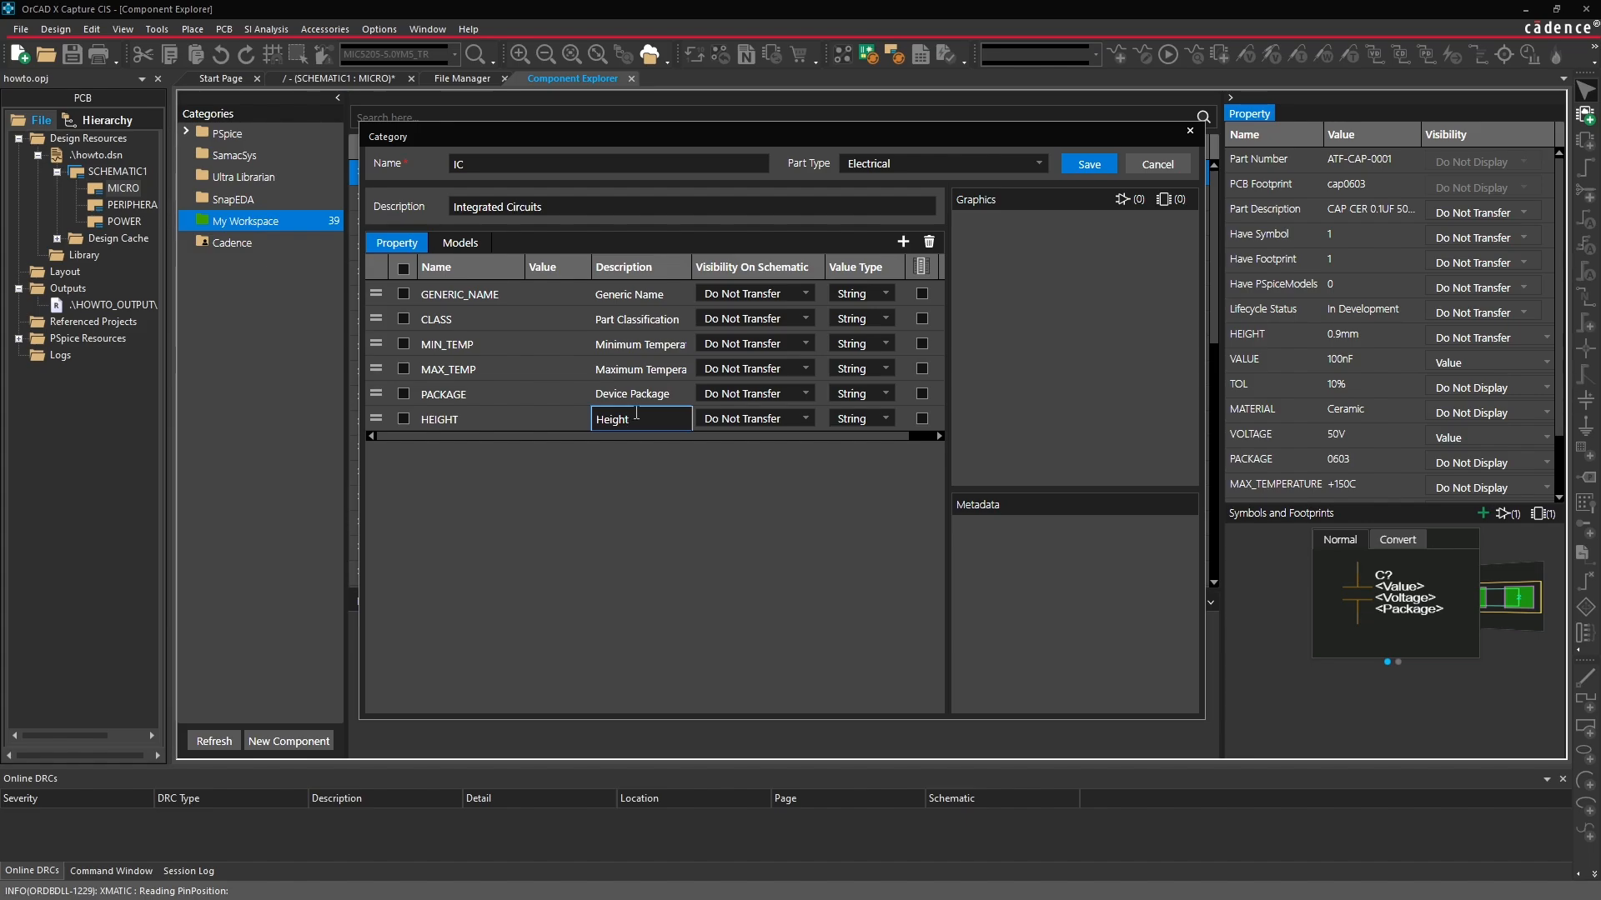
Enable Show in Place Component for the PACKAGE property and reposition the Category dialog.
drag(687, 437, 719, 437)
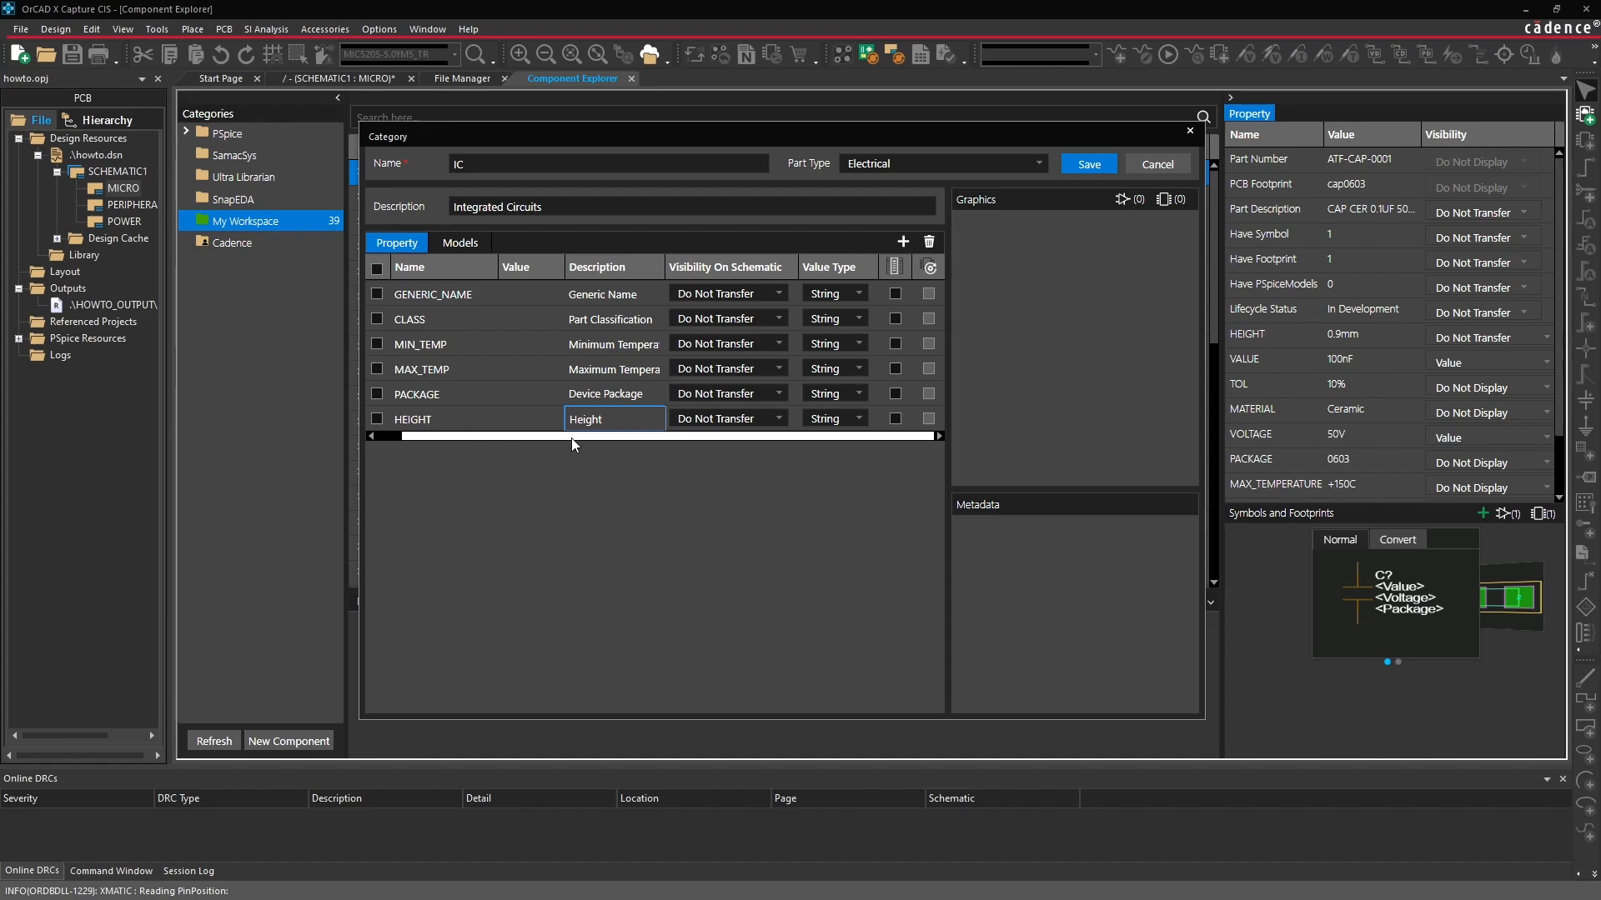
drag(870, 437, 879, 438)
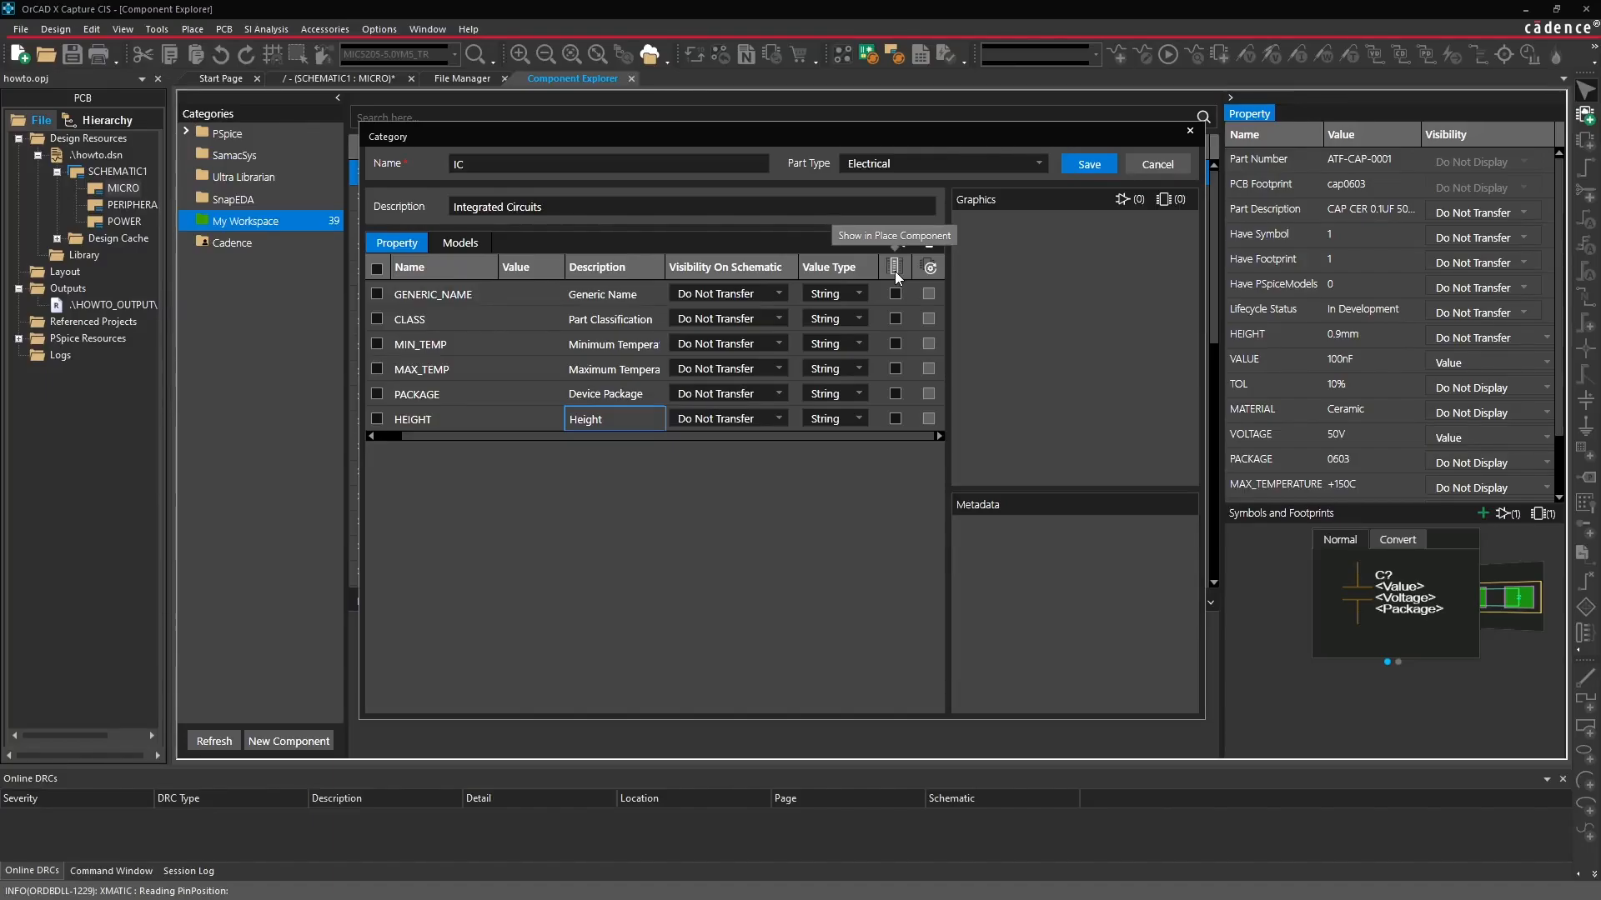
drag(889, 136, 893, 302)
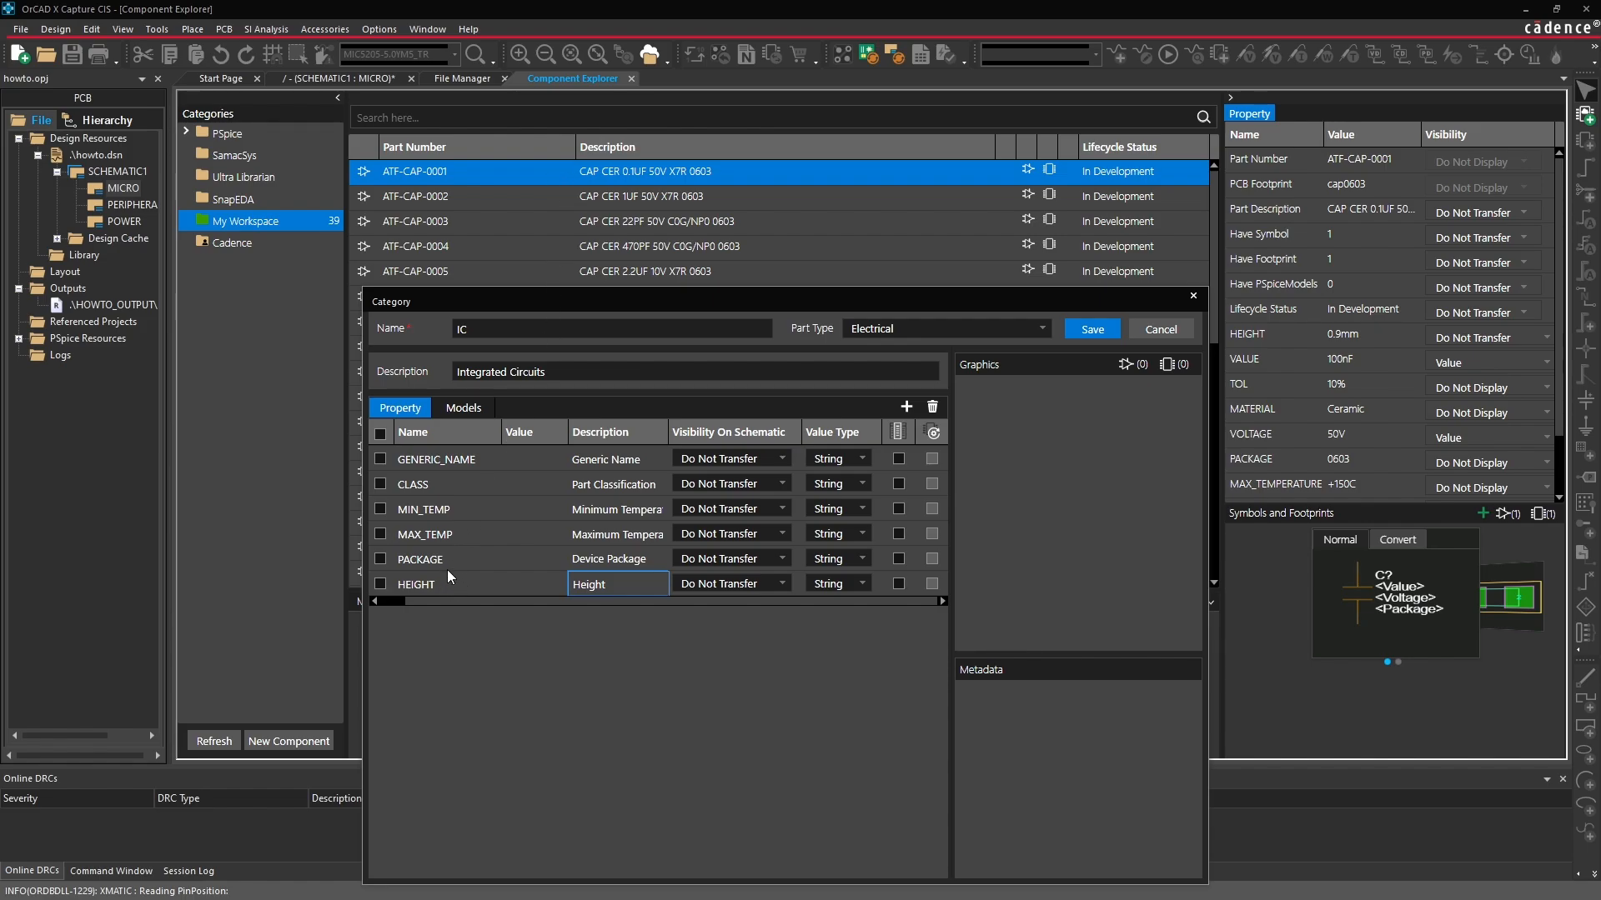
click(898, 560)
click(898, 560)
drag(753, 294, 743, 228)
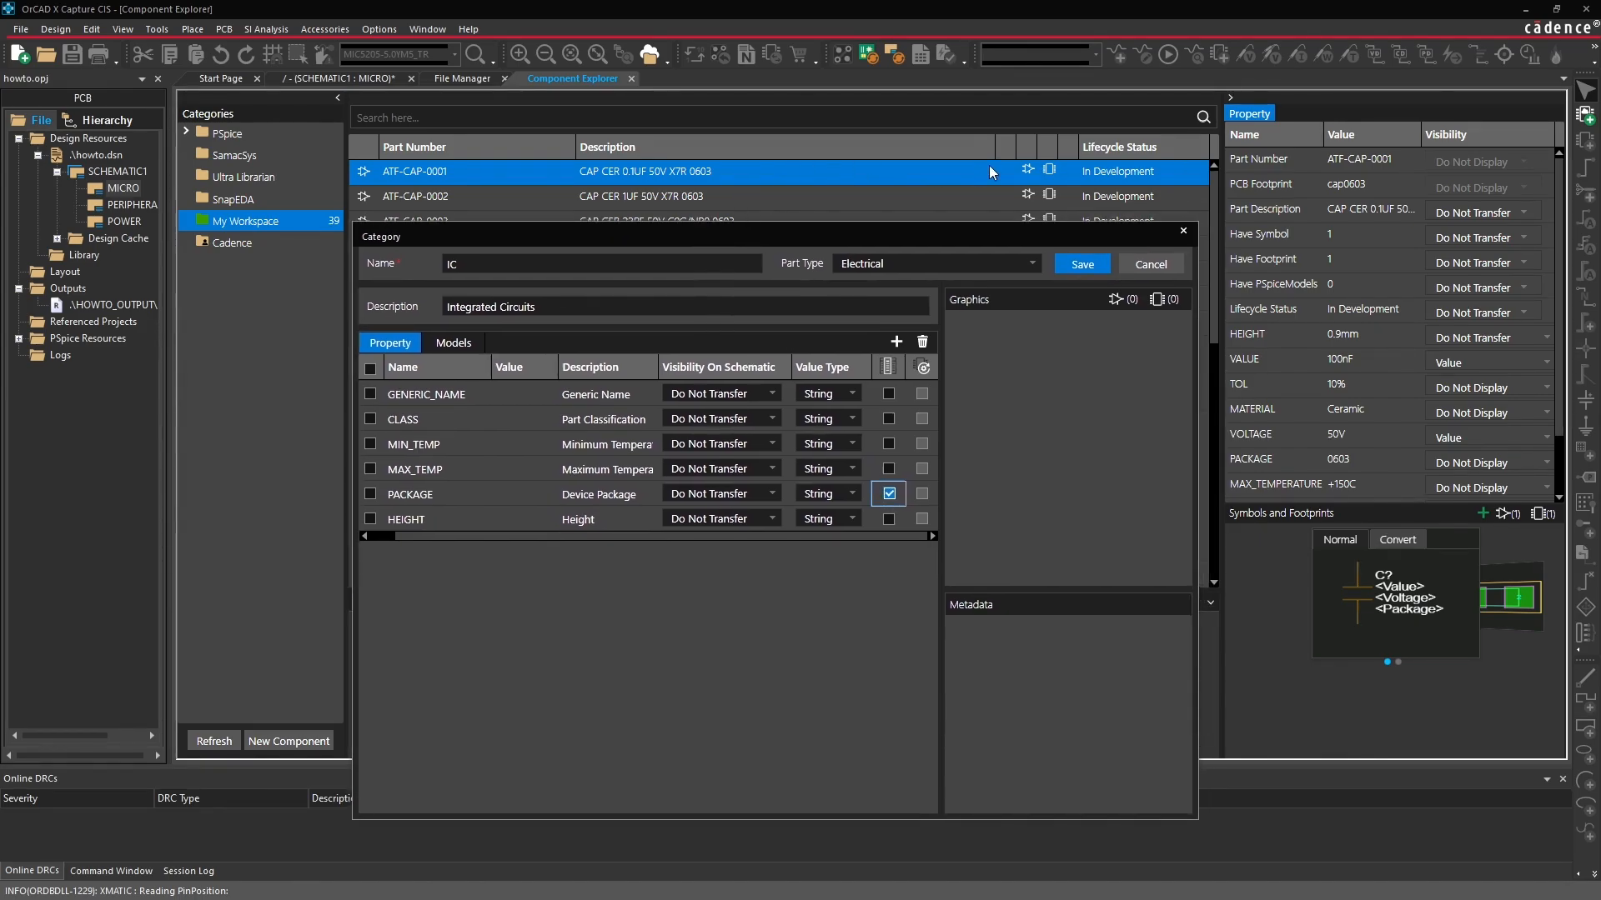
drag(841, 234, 847, 149)
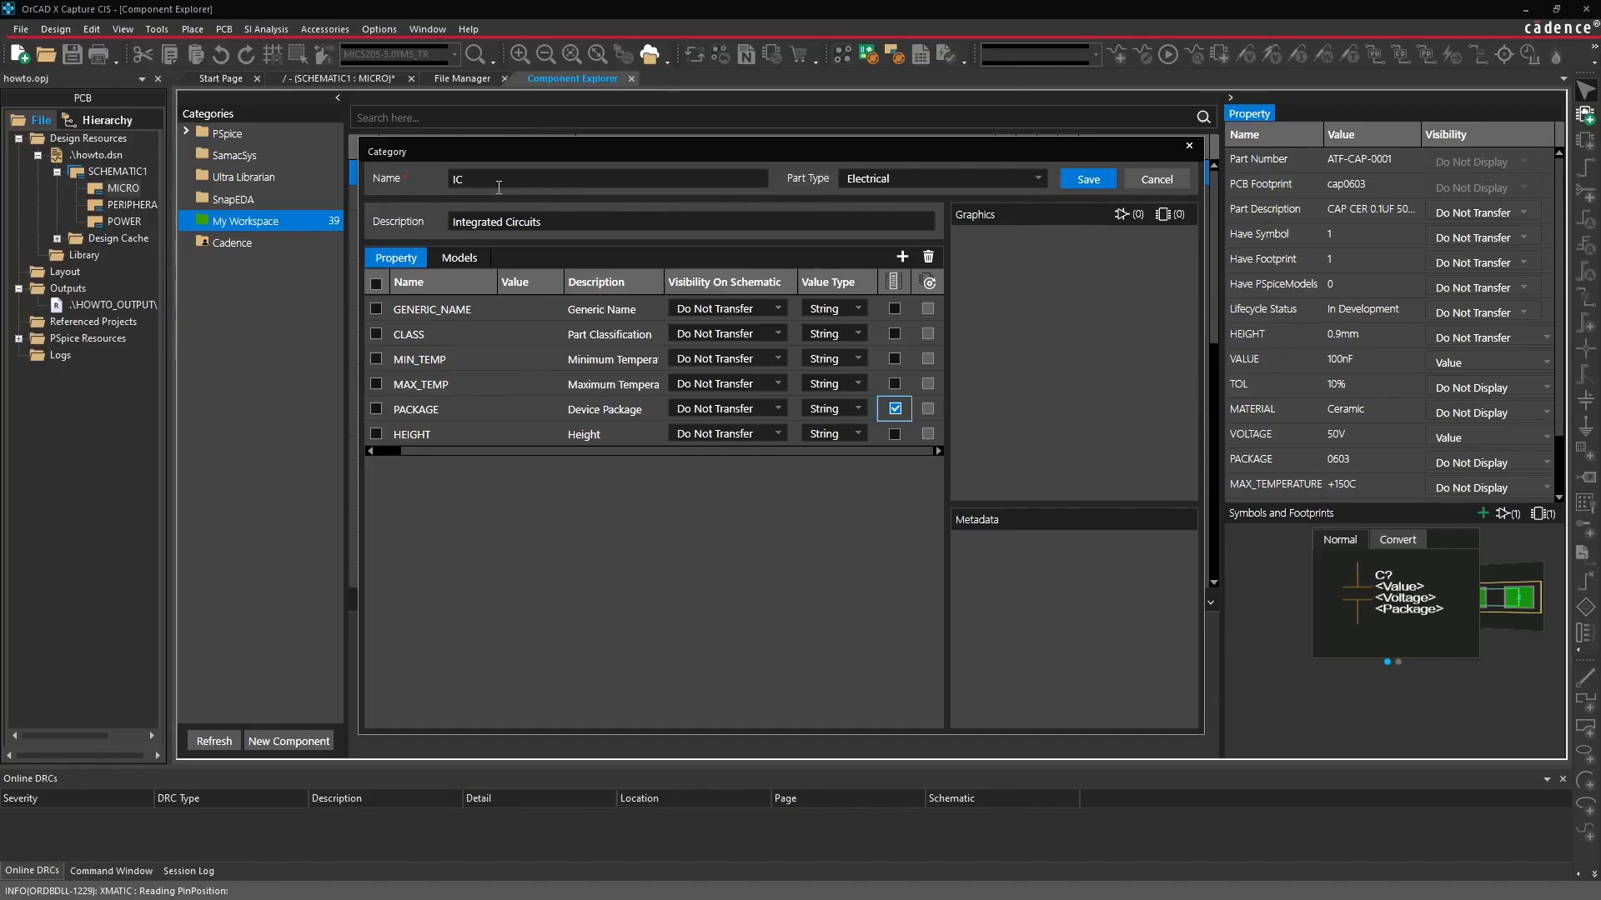
Review the model linking options of the IC category and save the category with its properties.
click(459, 258)
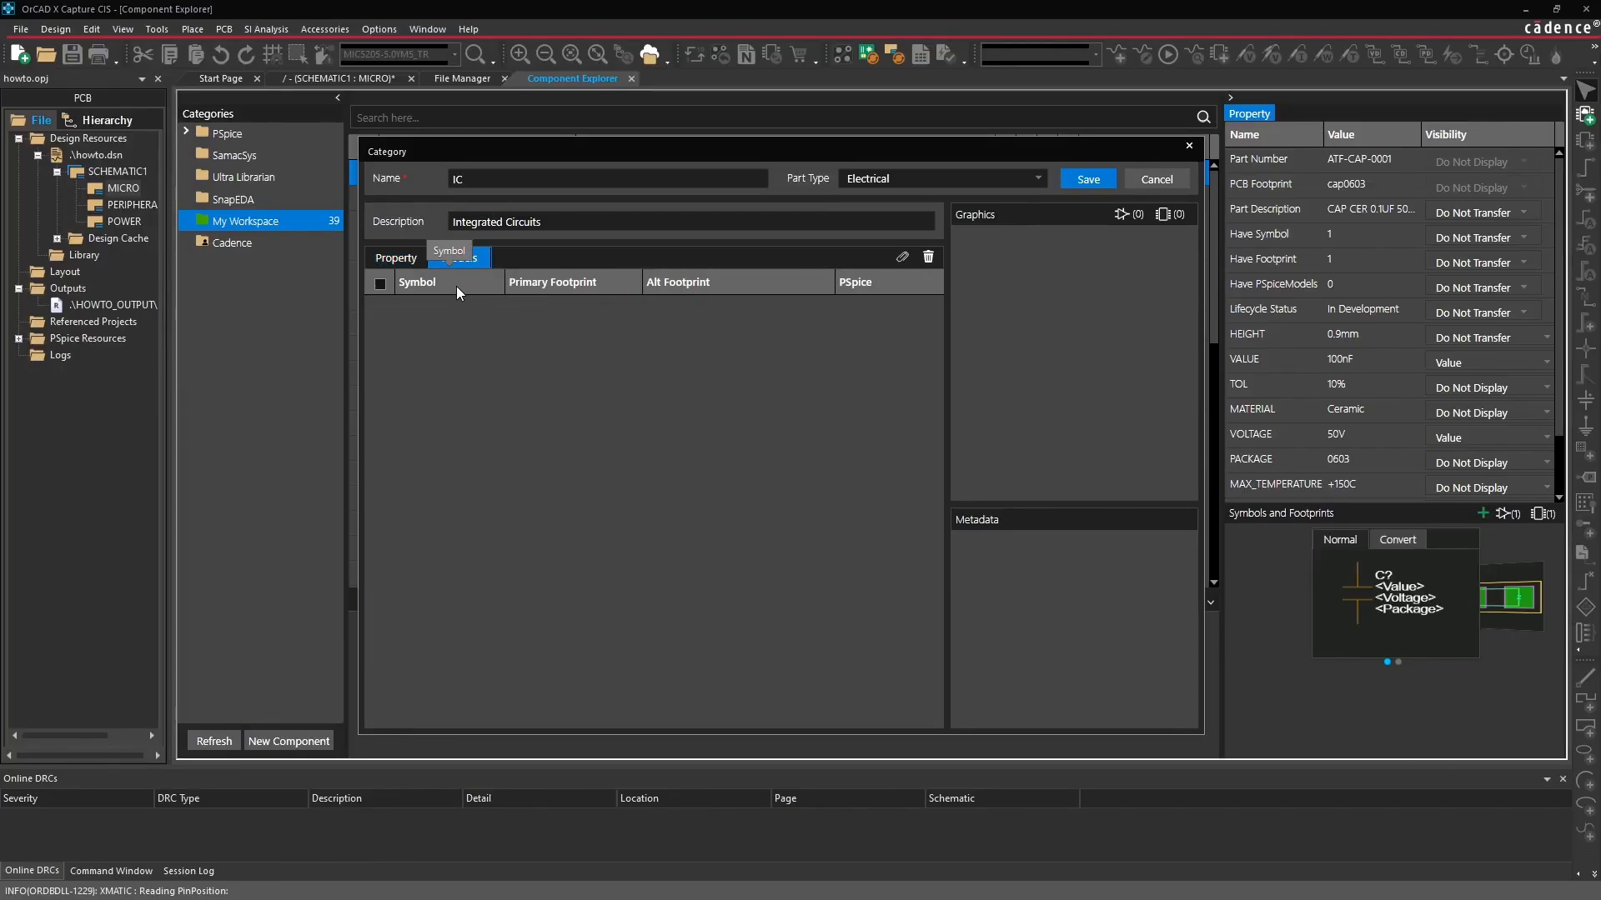
click(901, 257)
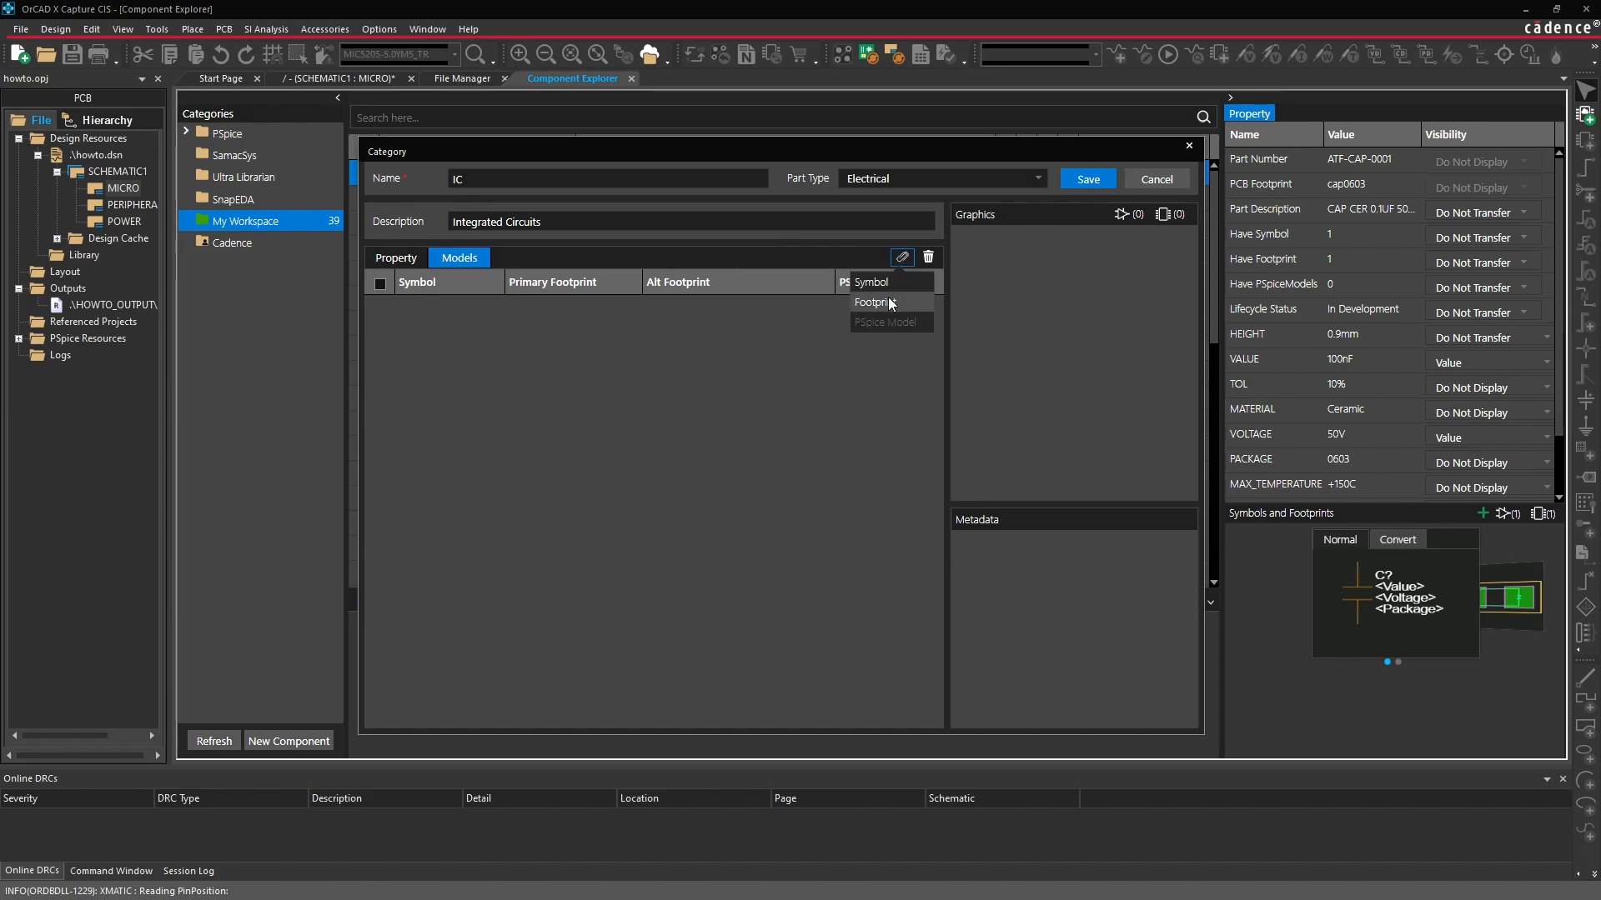
click(694, 327)
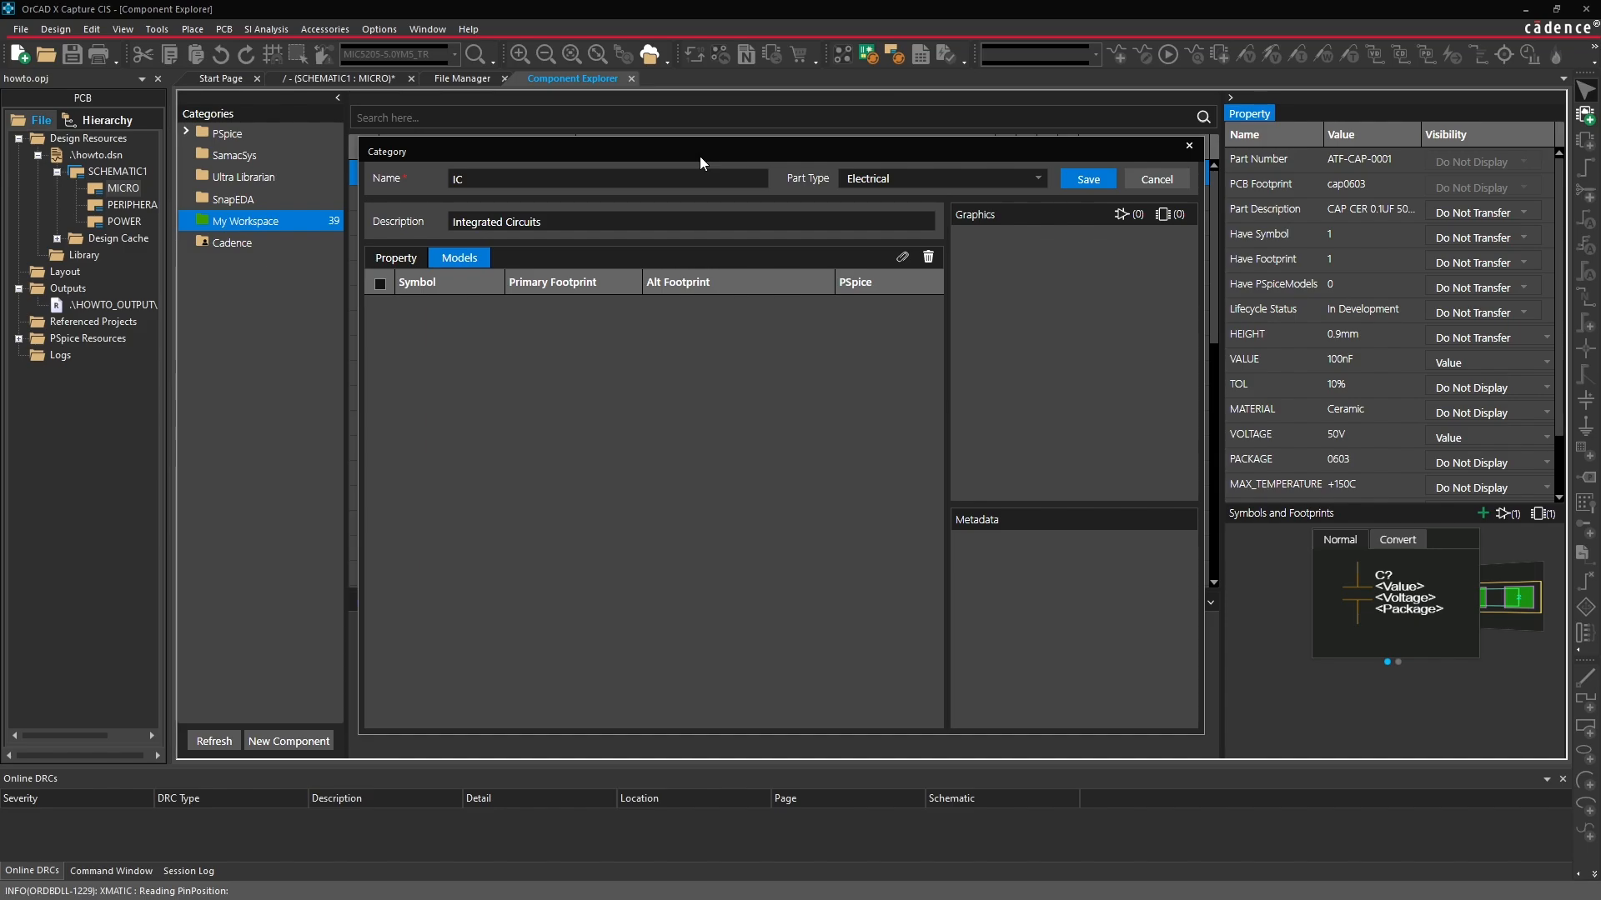
click(395, 259)
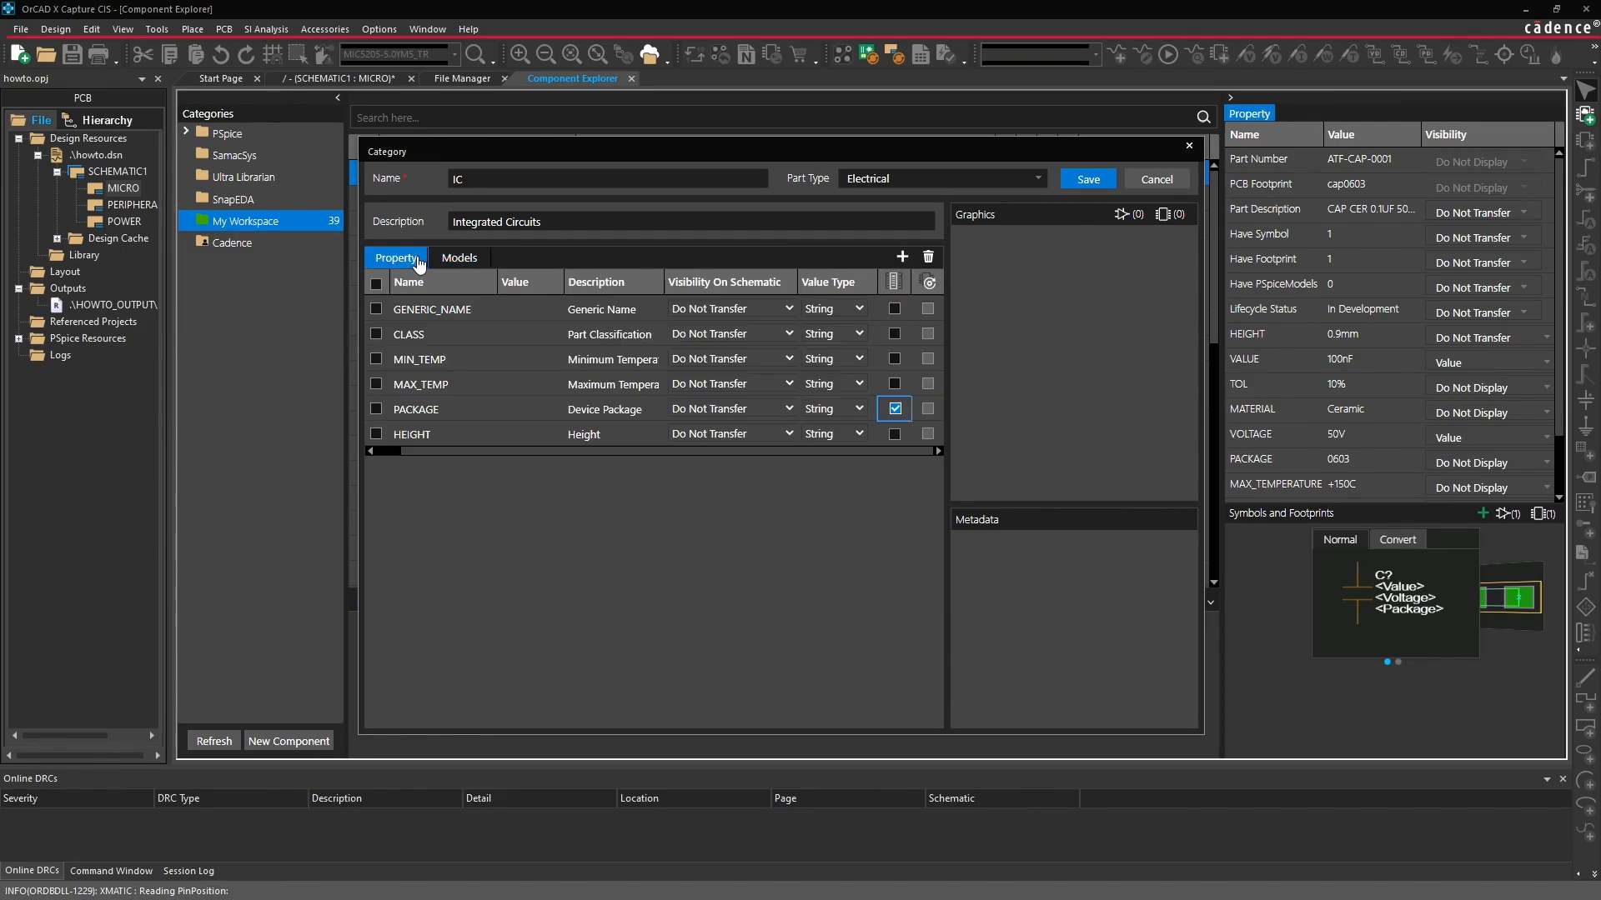
click(1093, 183)
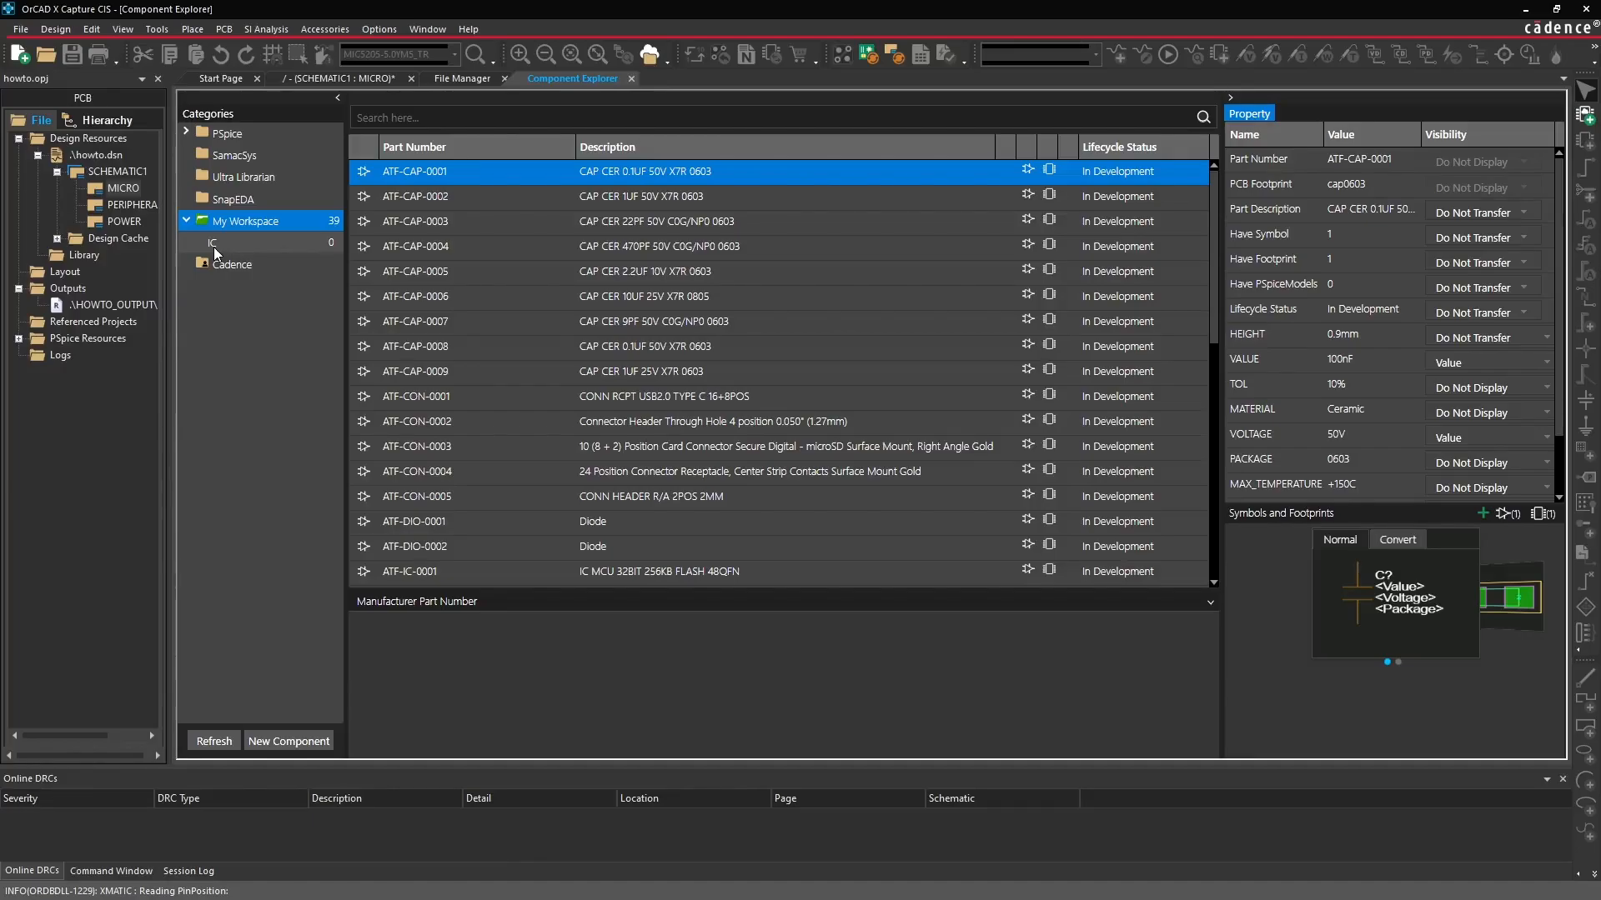
Search the SamacSys library for mic5205.
click(238, 160)
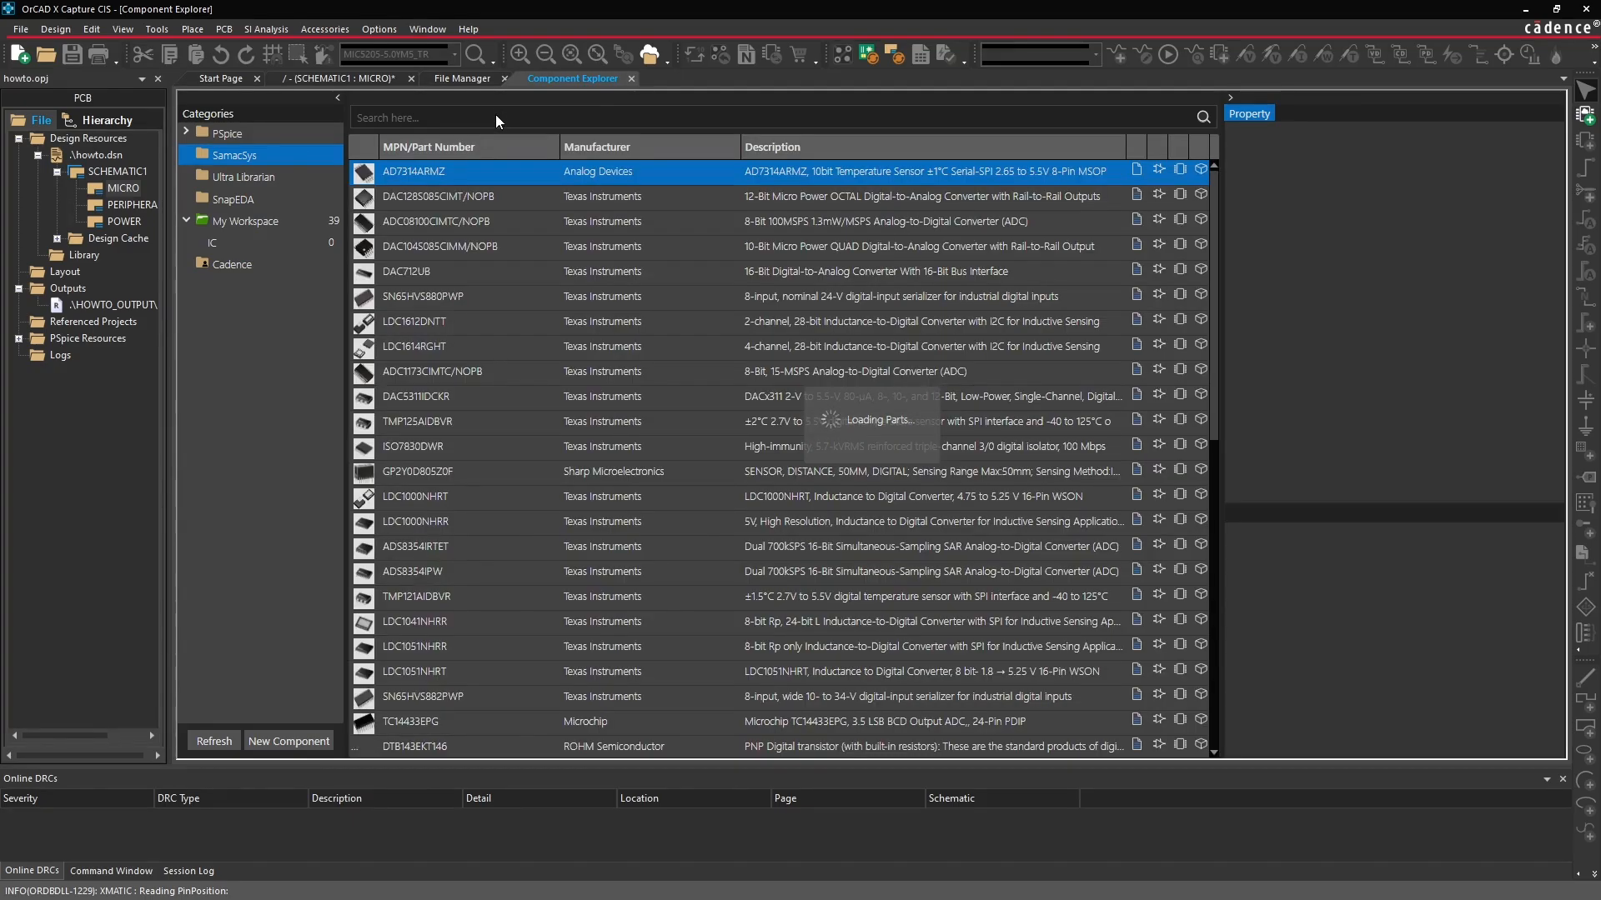
click(497, 115)
text(mic5205)
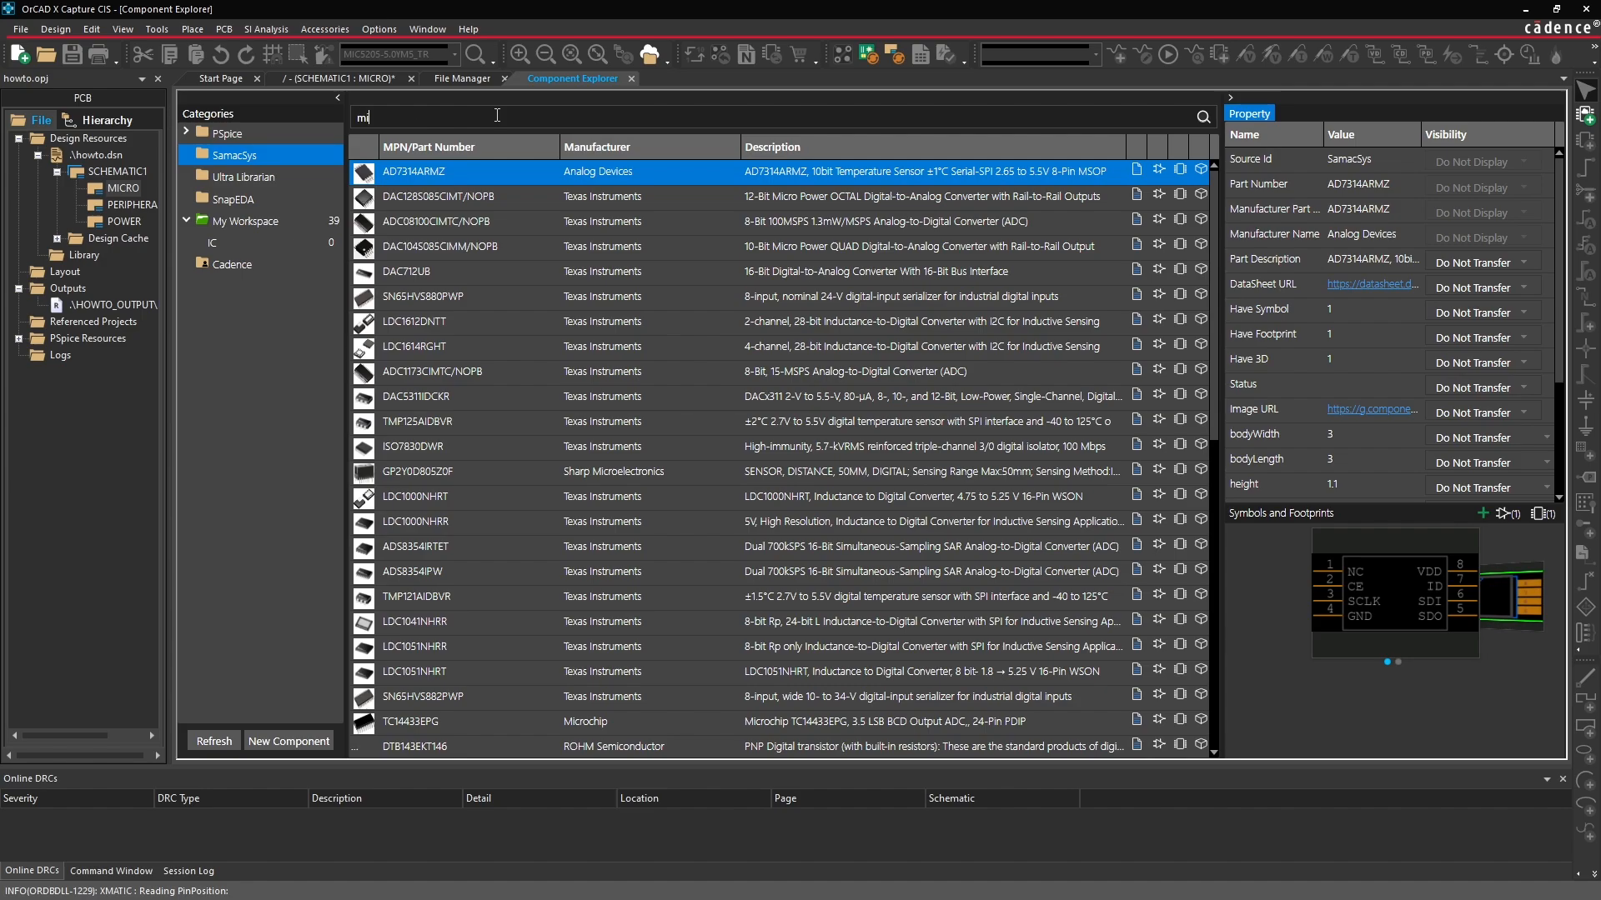
key(Return)
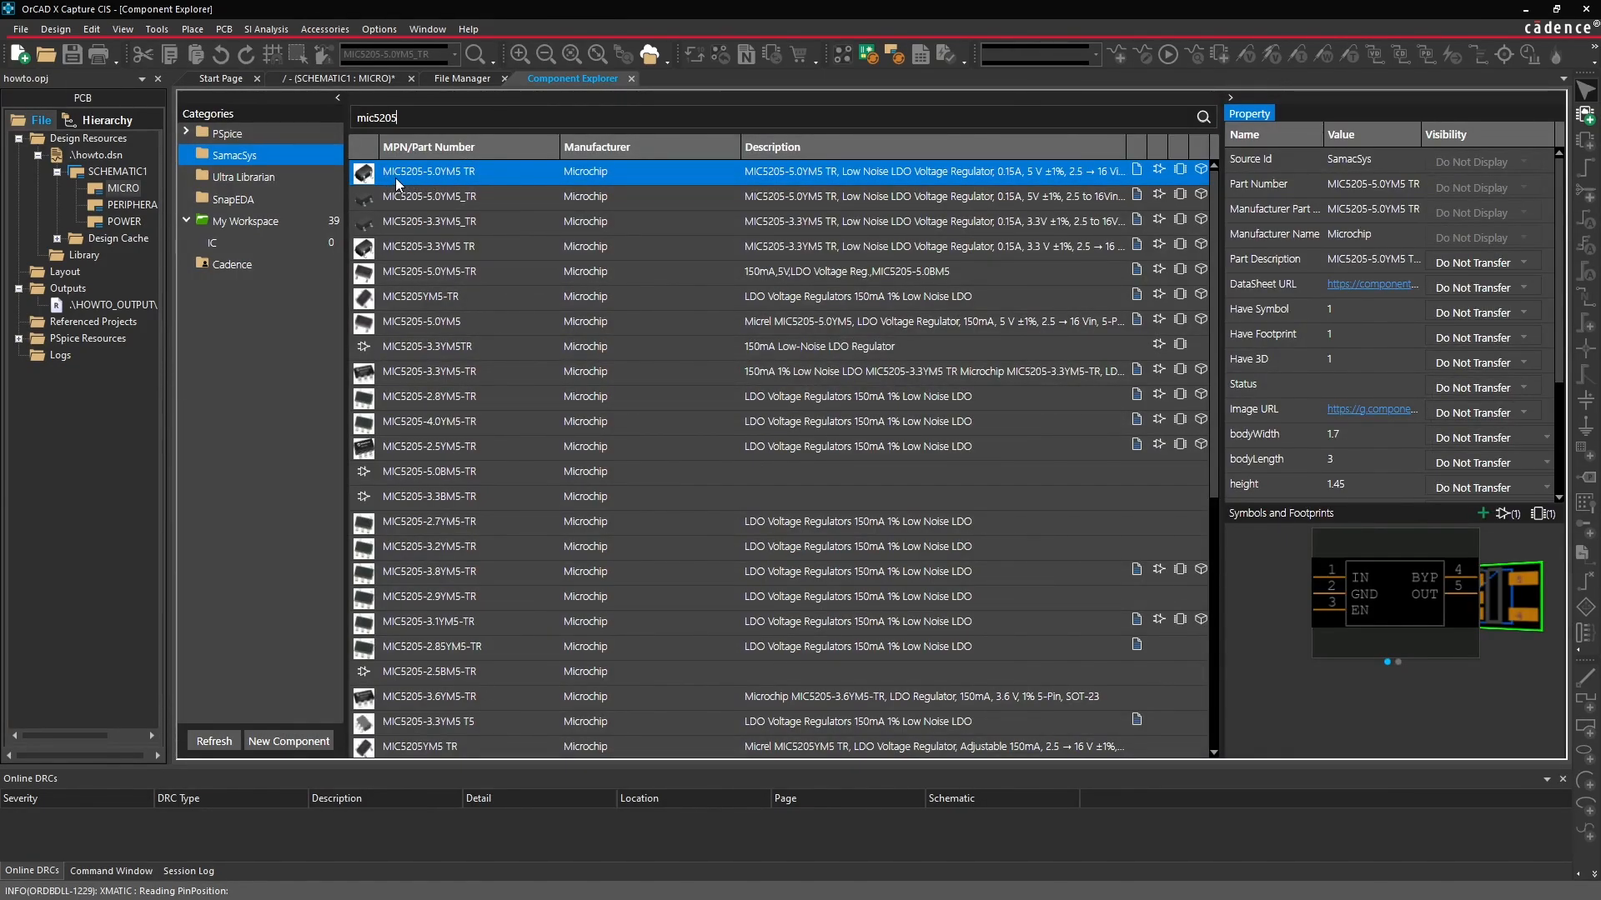
Add the first MIC5205-5.0YM5 TR result to the library, copy its original part number and replace it with CDN-DEMO-0001.
right_click(469, 172)
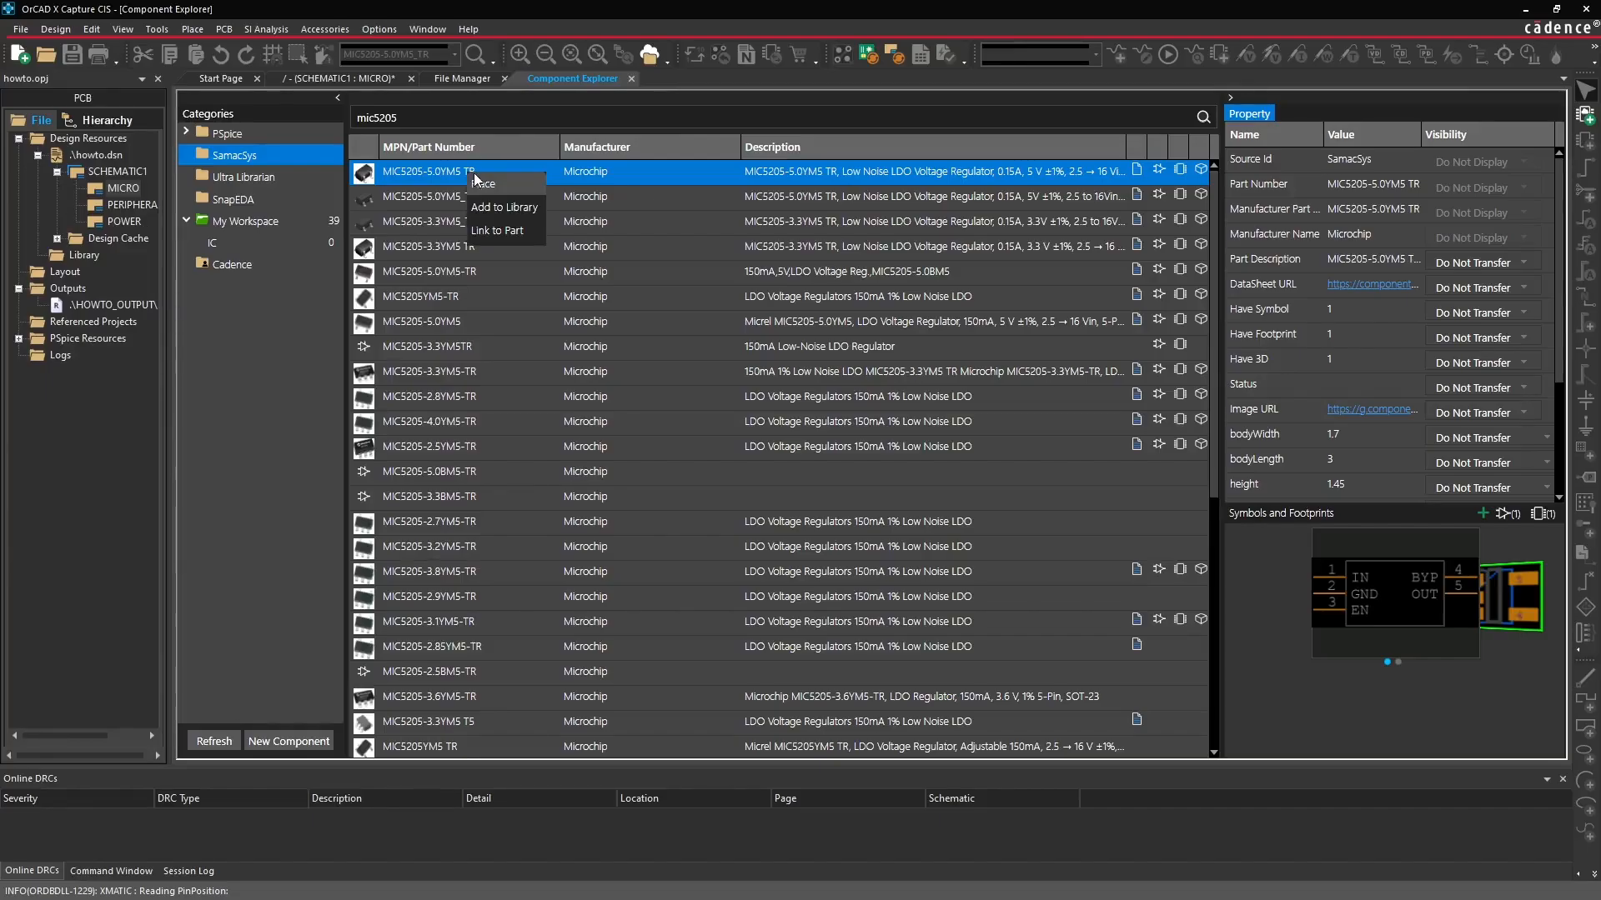
click(492, 203)
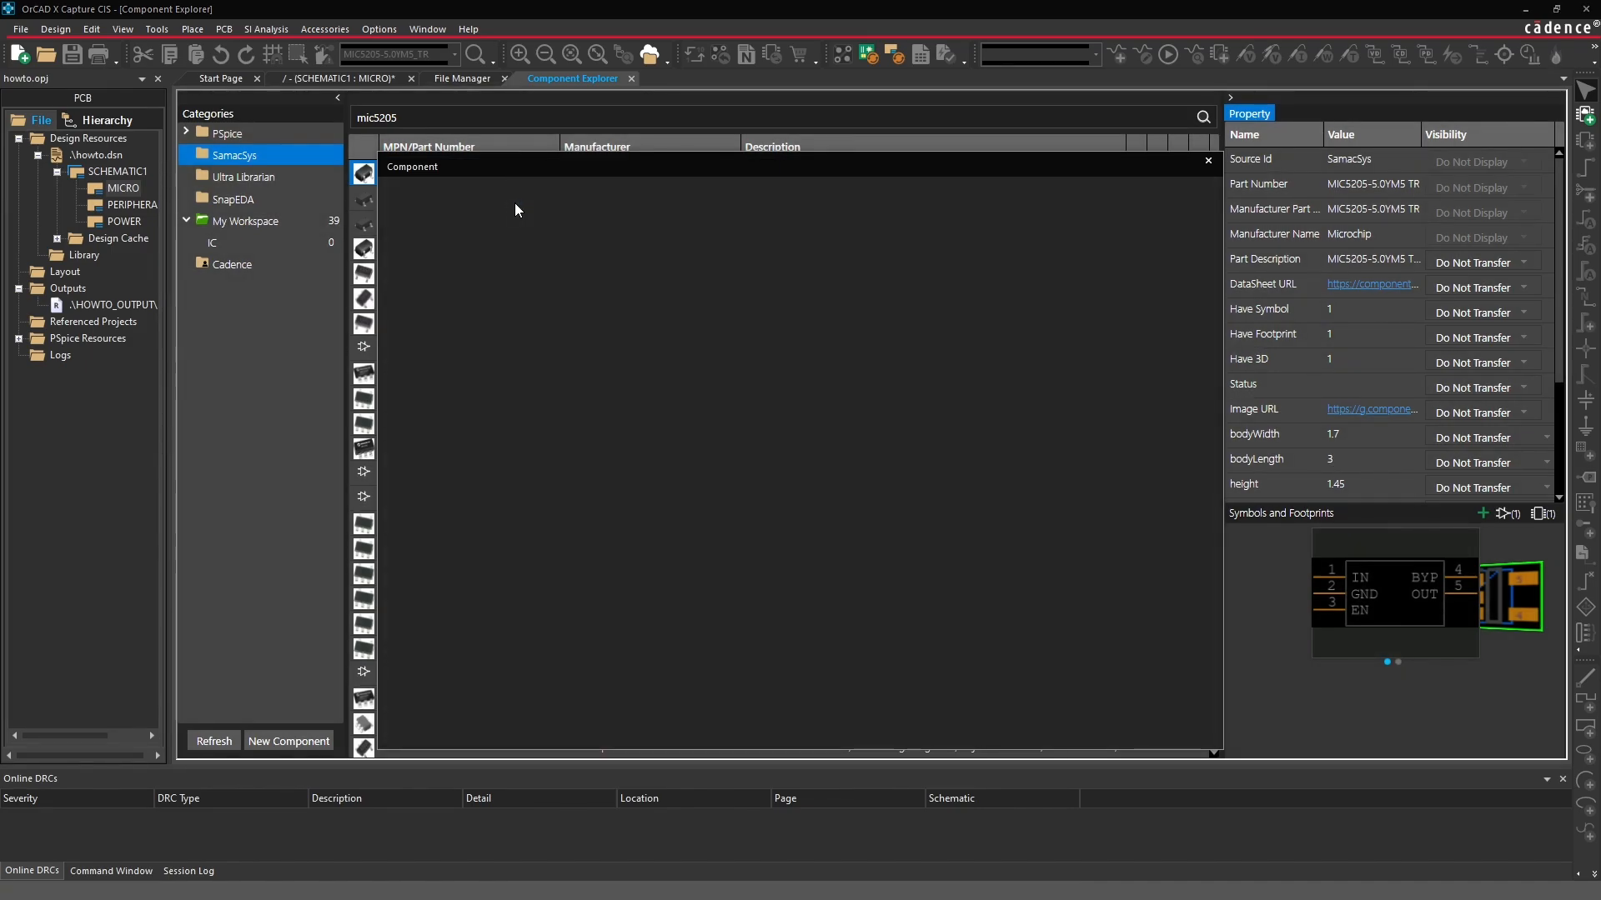
drag(519, 160, 427, 183)
key(ctrl+c)
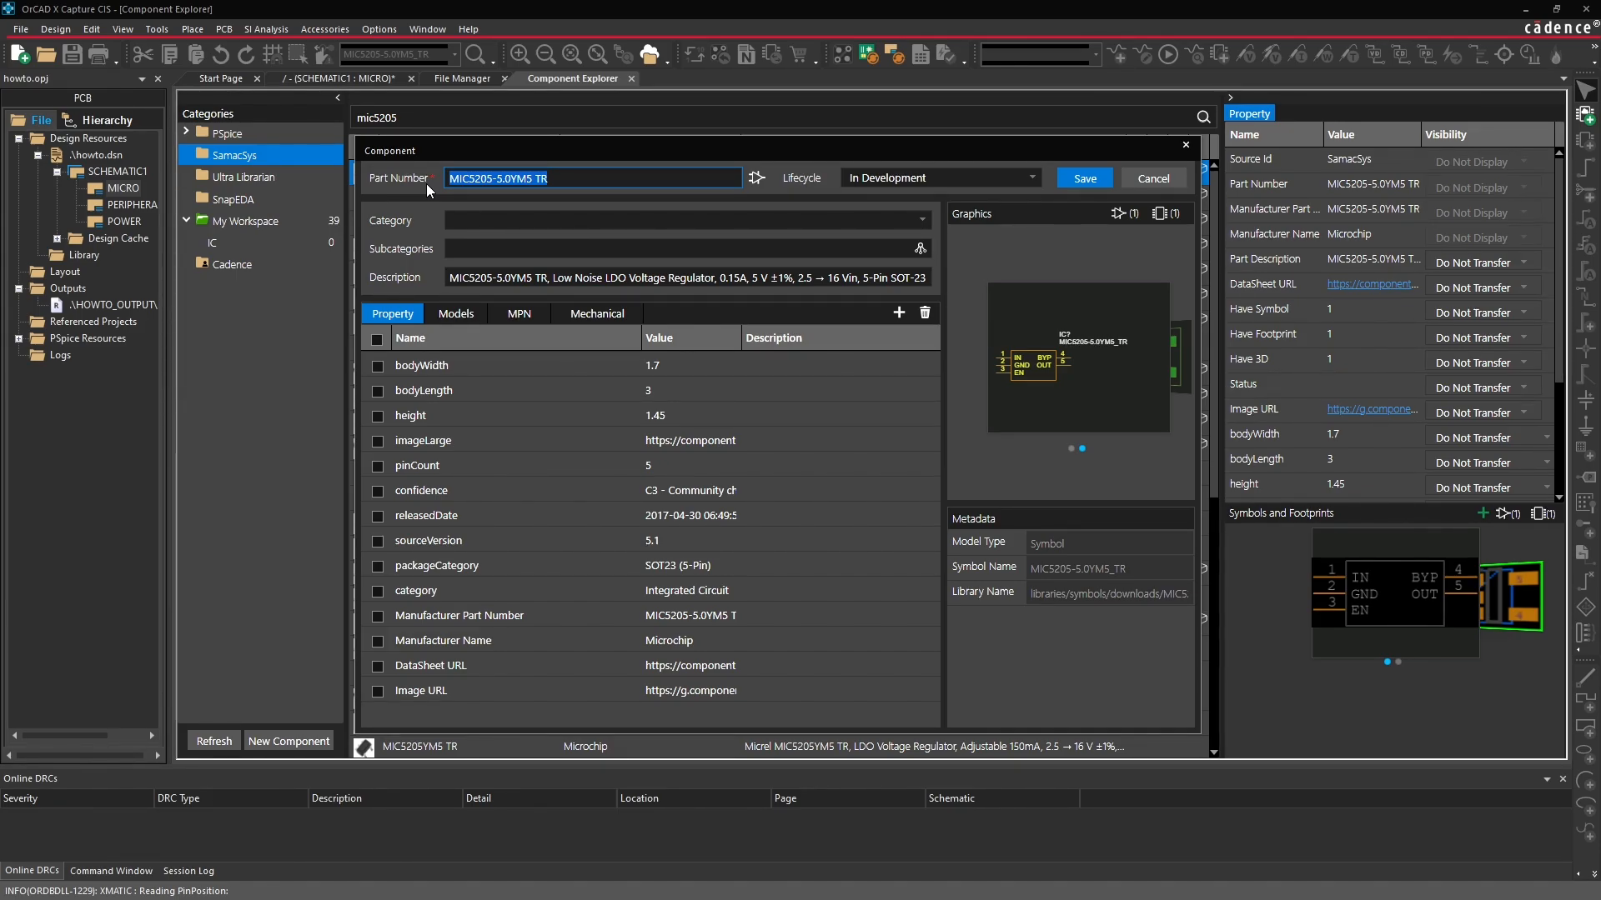
key(BackSpace)
text(CDN-DEMO-0001)
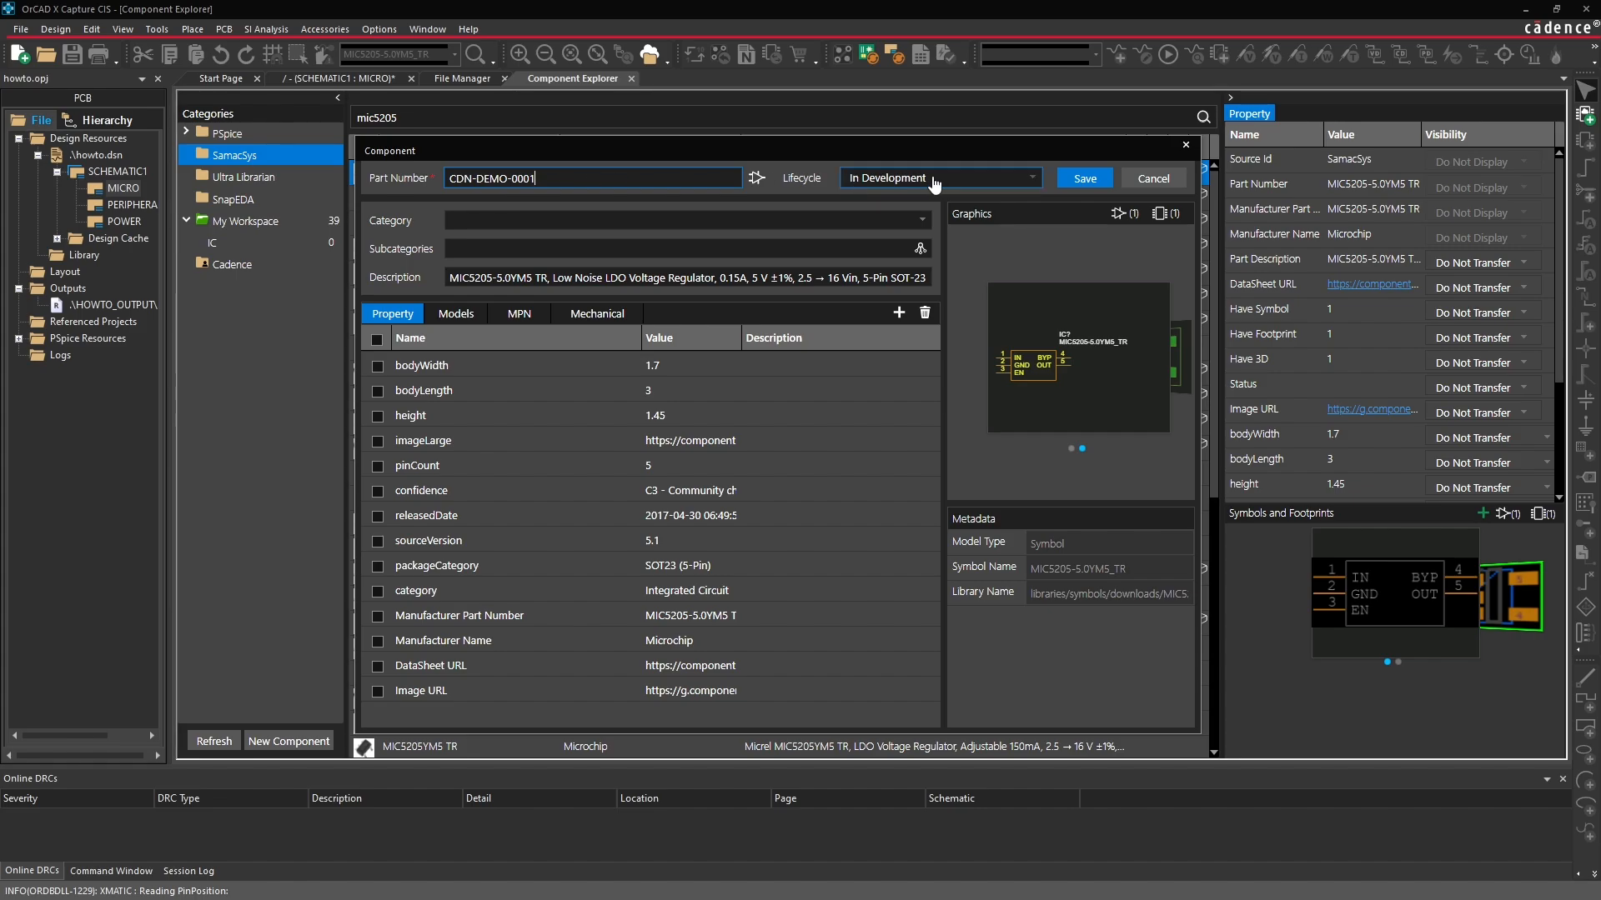
Keep the component's lifecycle as In Development and assign the component to the IC category.
click(1029, 179)
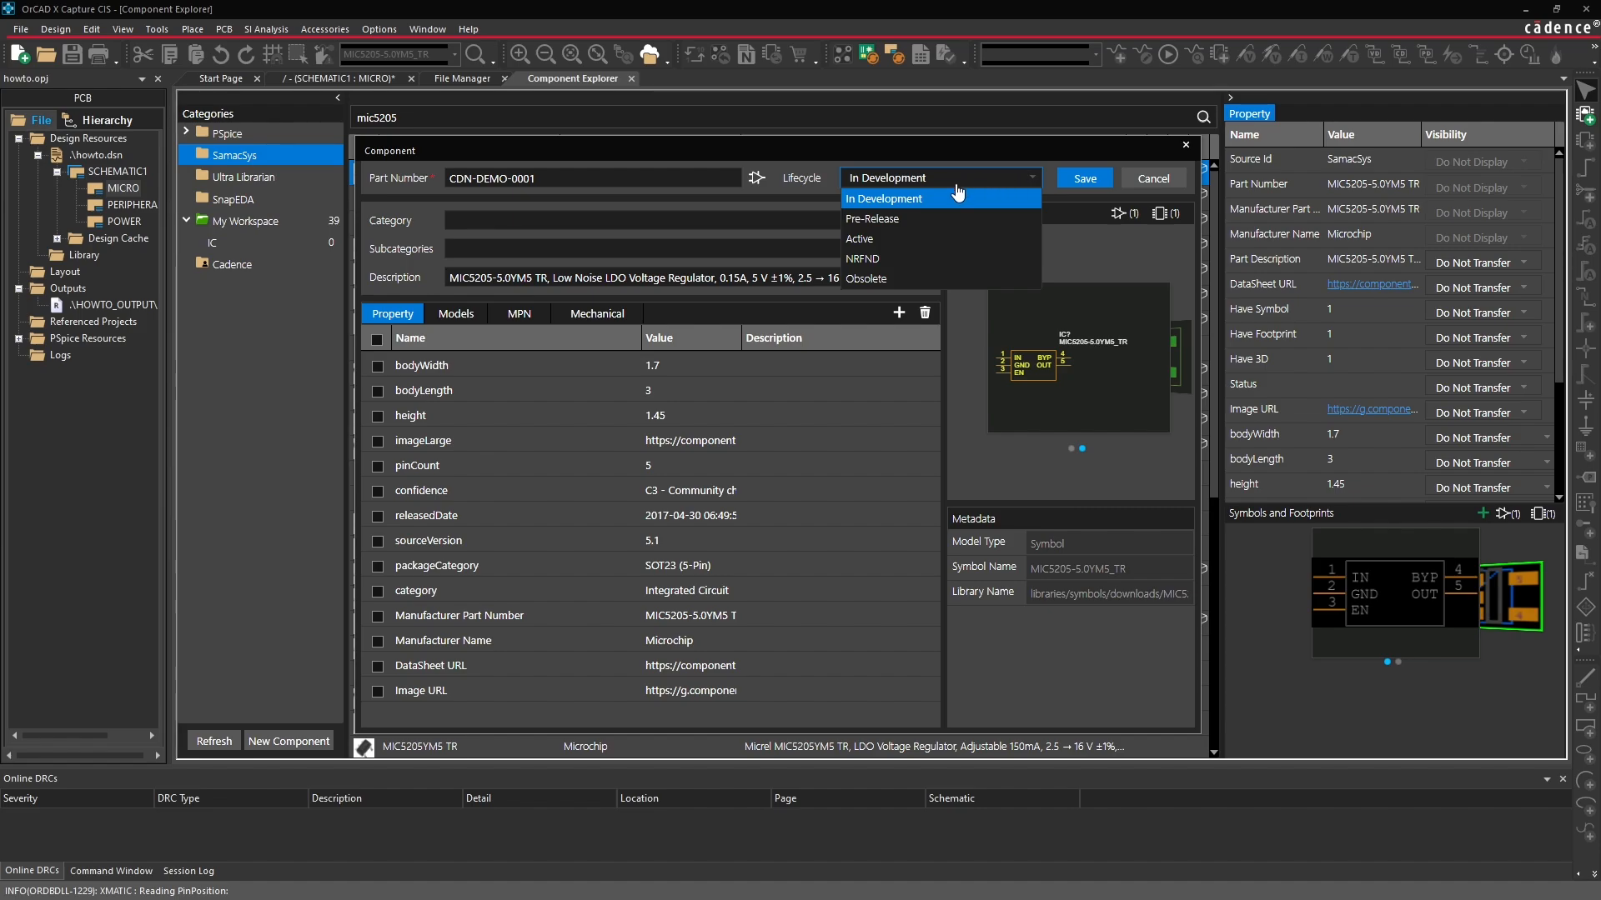
click(1030, 182)
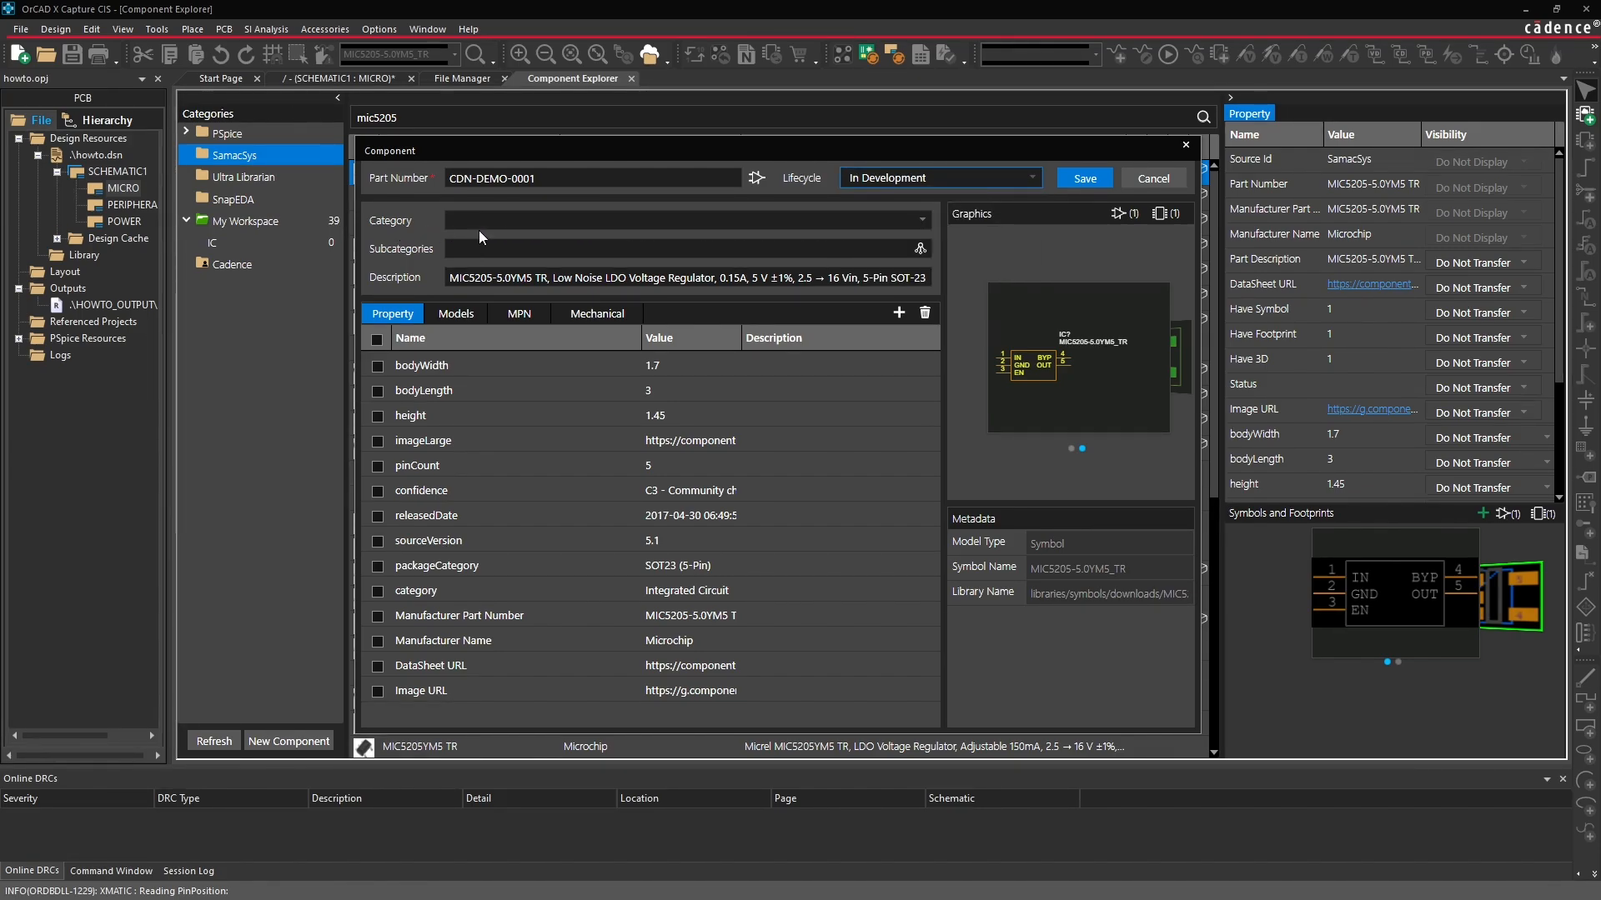
click(906, 222)
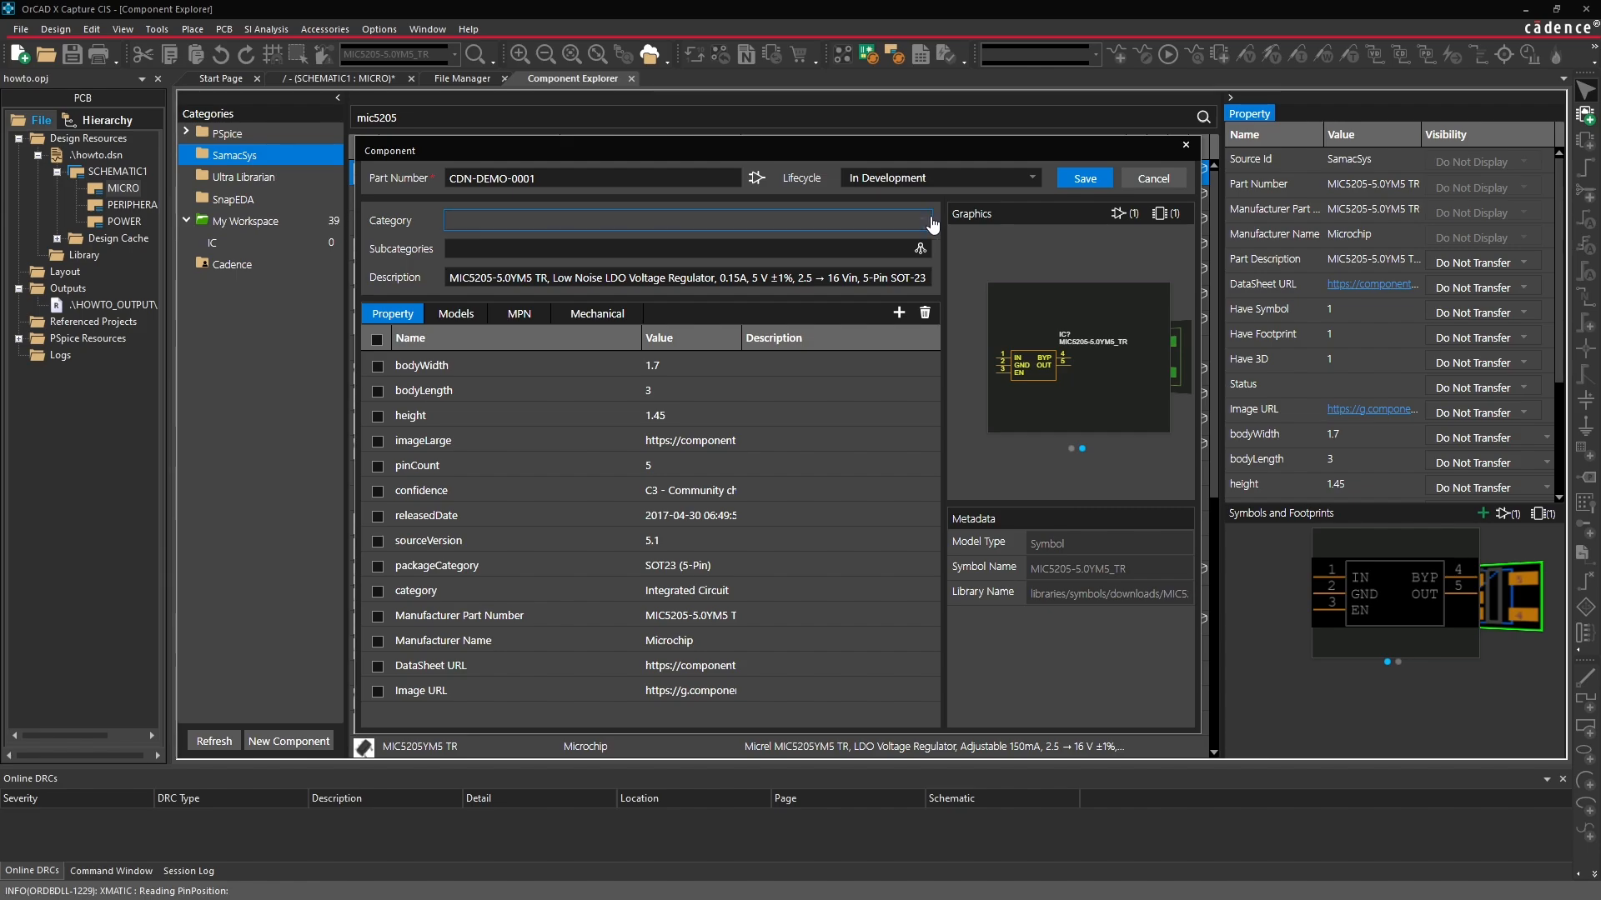
click(906, 222)
click(615, 262)
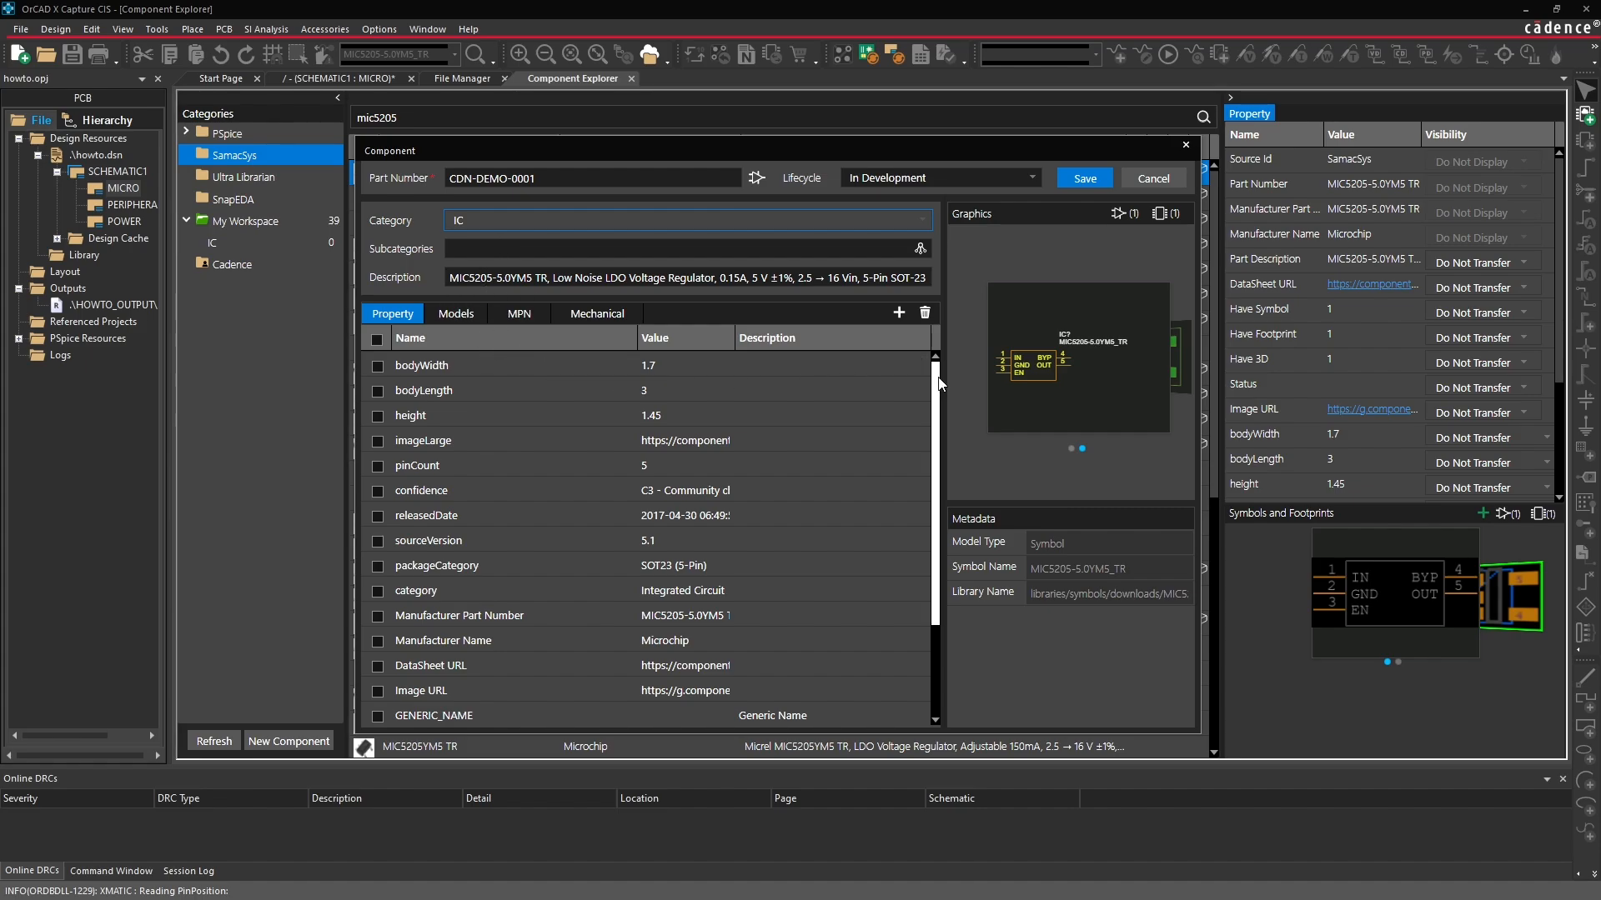
Set the component's GENERIC_NAME to MIC5205-5.0, using the copied part number, and its CLASS to IC.
mouse_move(933, 375)
mouse_down()
mouse_move(933, 394)
mouse_move(933, 377)
mouse_up()
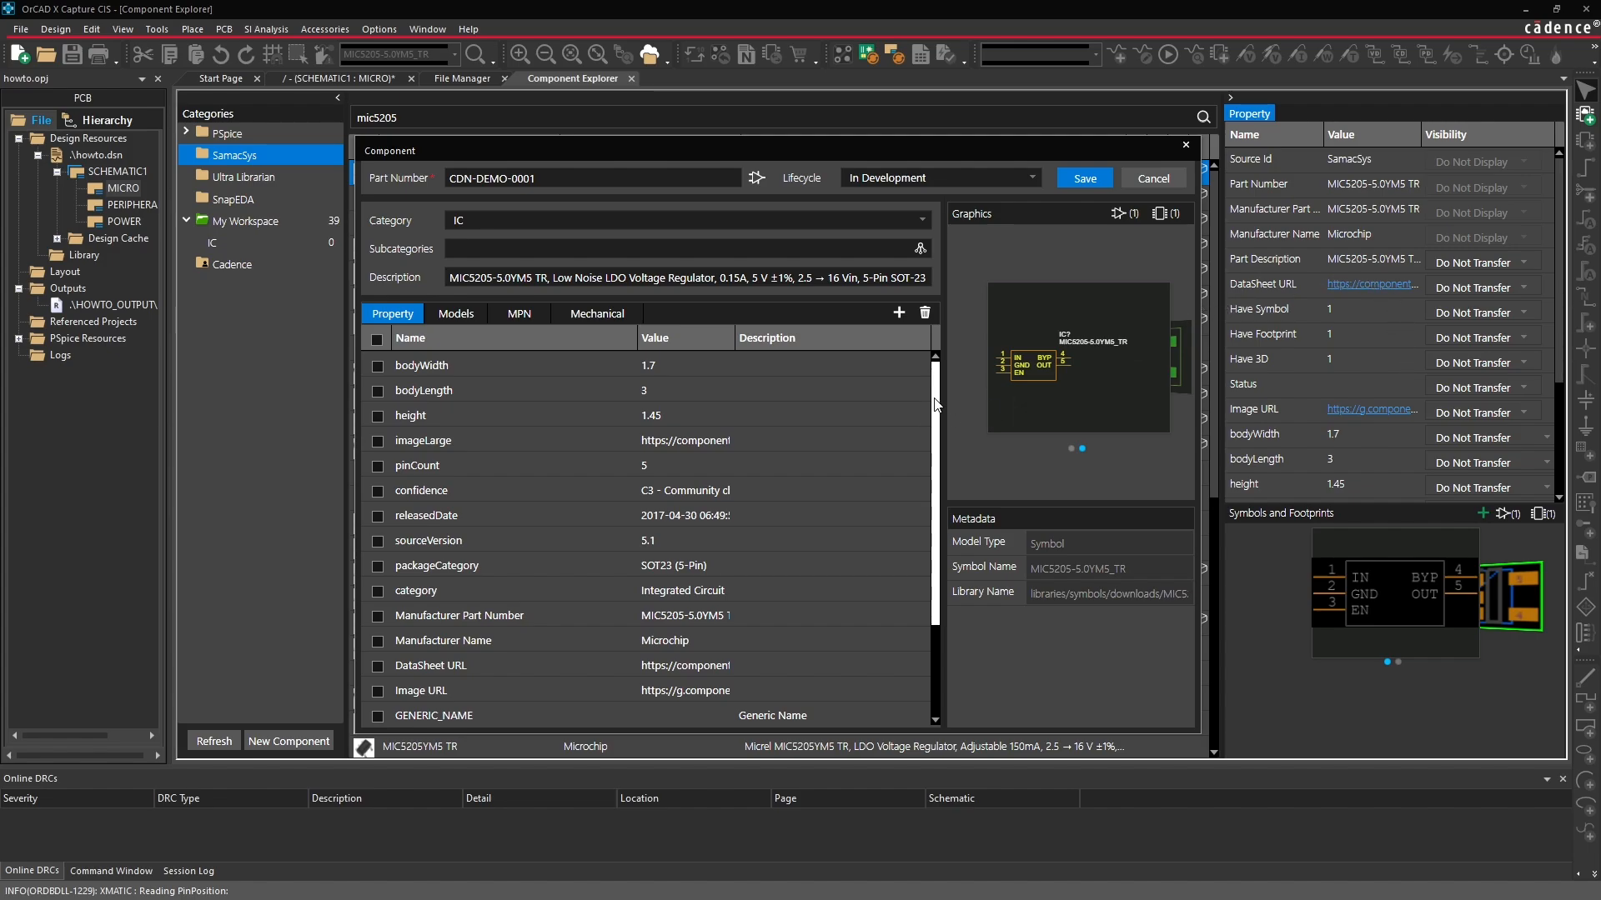
drag(935, 402, 950, 499)
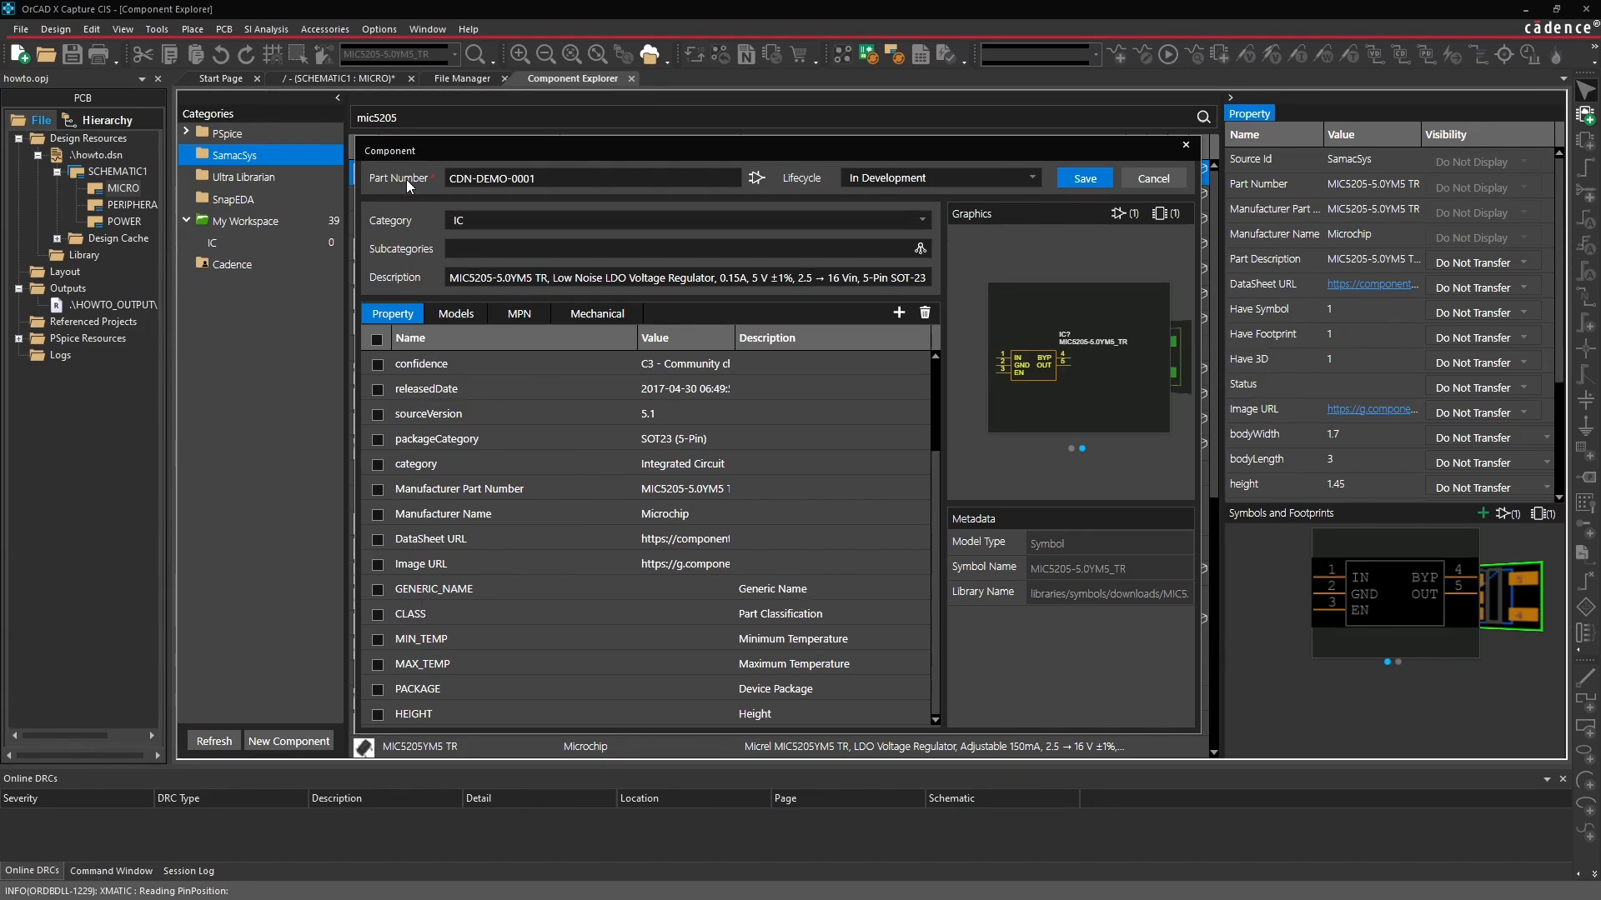
drag(433, 143, 432, 138)
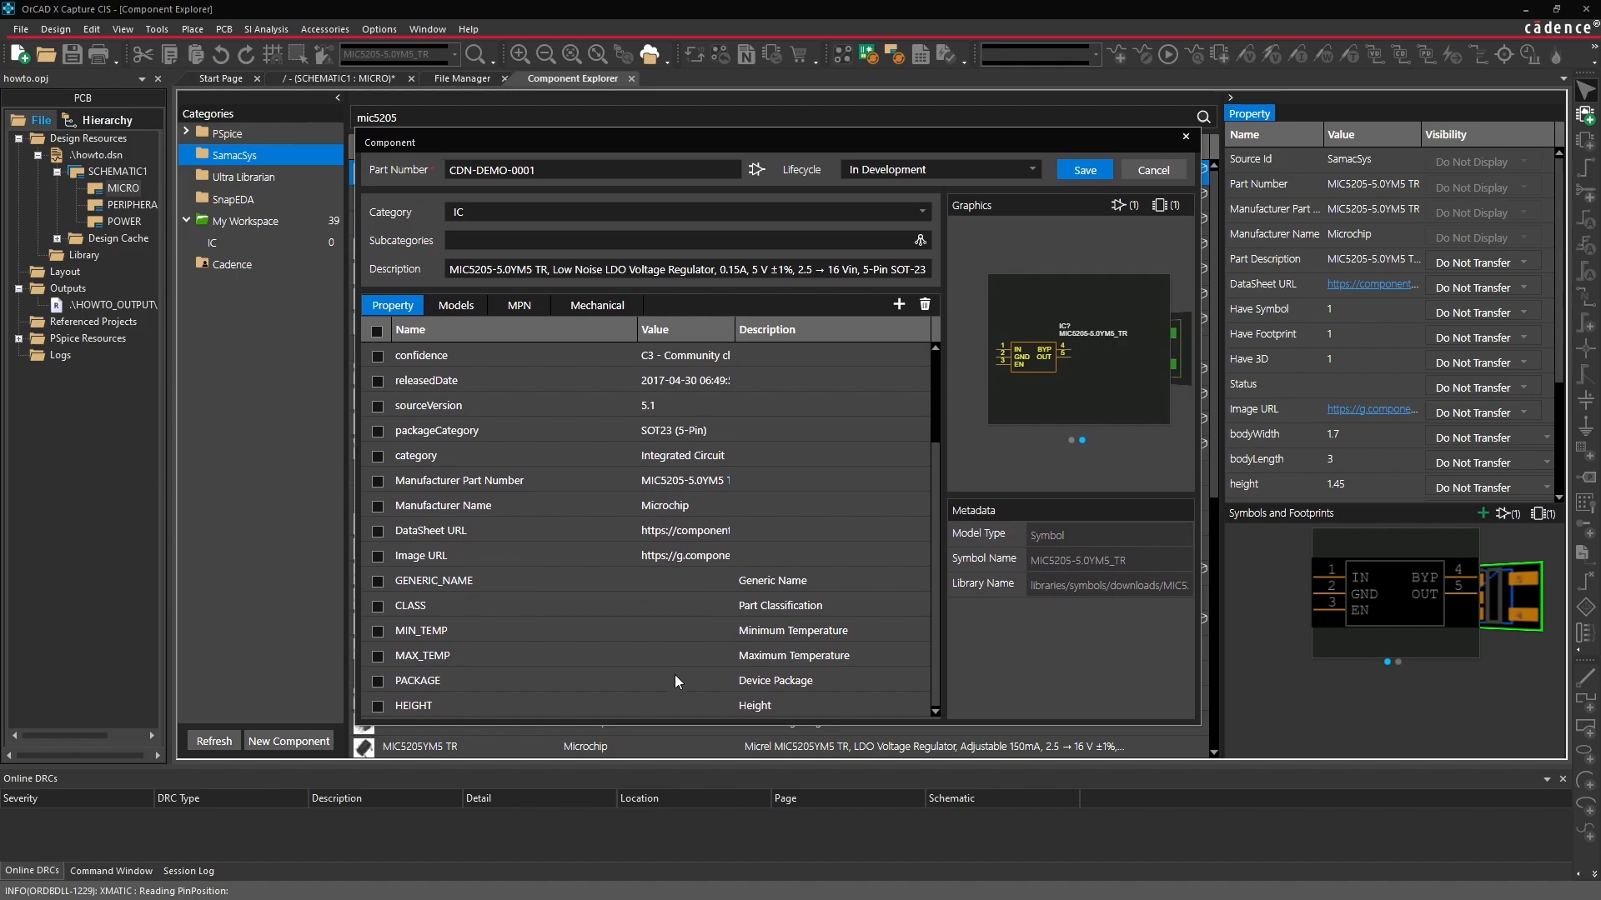
double_click(671, 578)
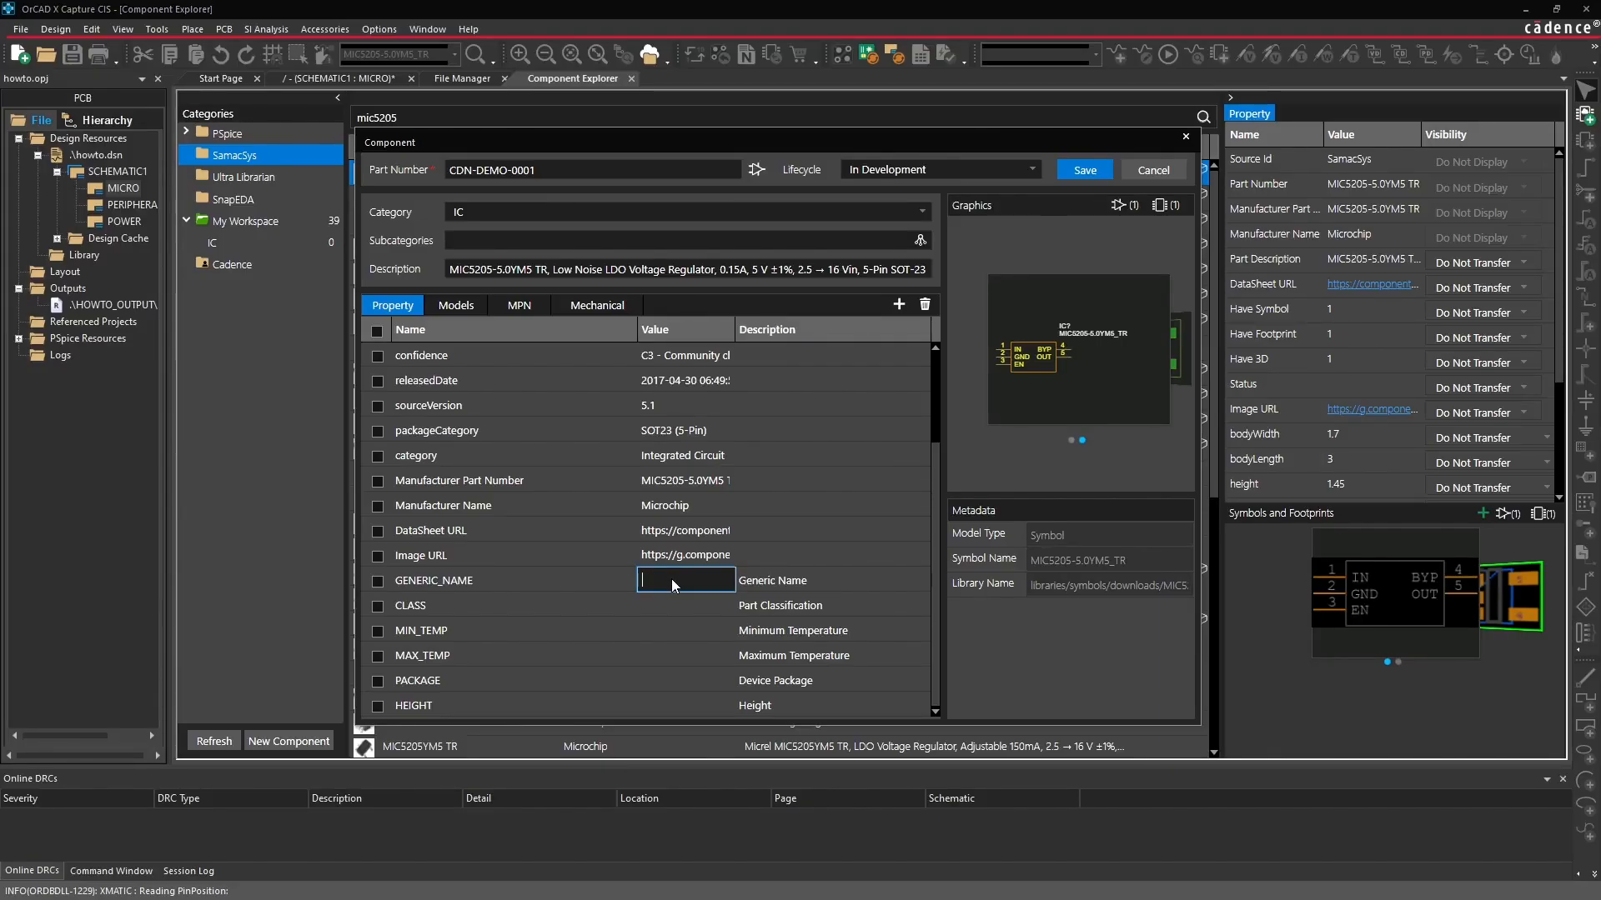
key(ctrl+v)
key(BackSpace)
key(BackSpace)
key(BackSpace)
key(BackSpace)
key(BackSpace)
key(BackSpace)
click(690, 602)
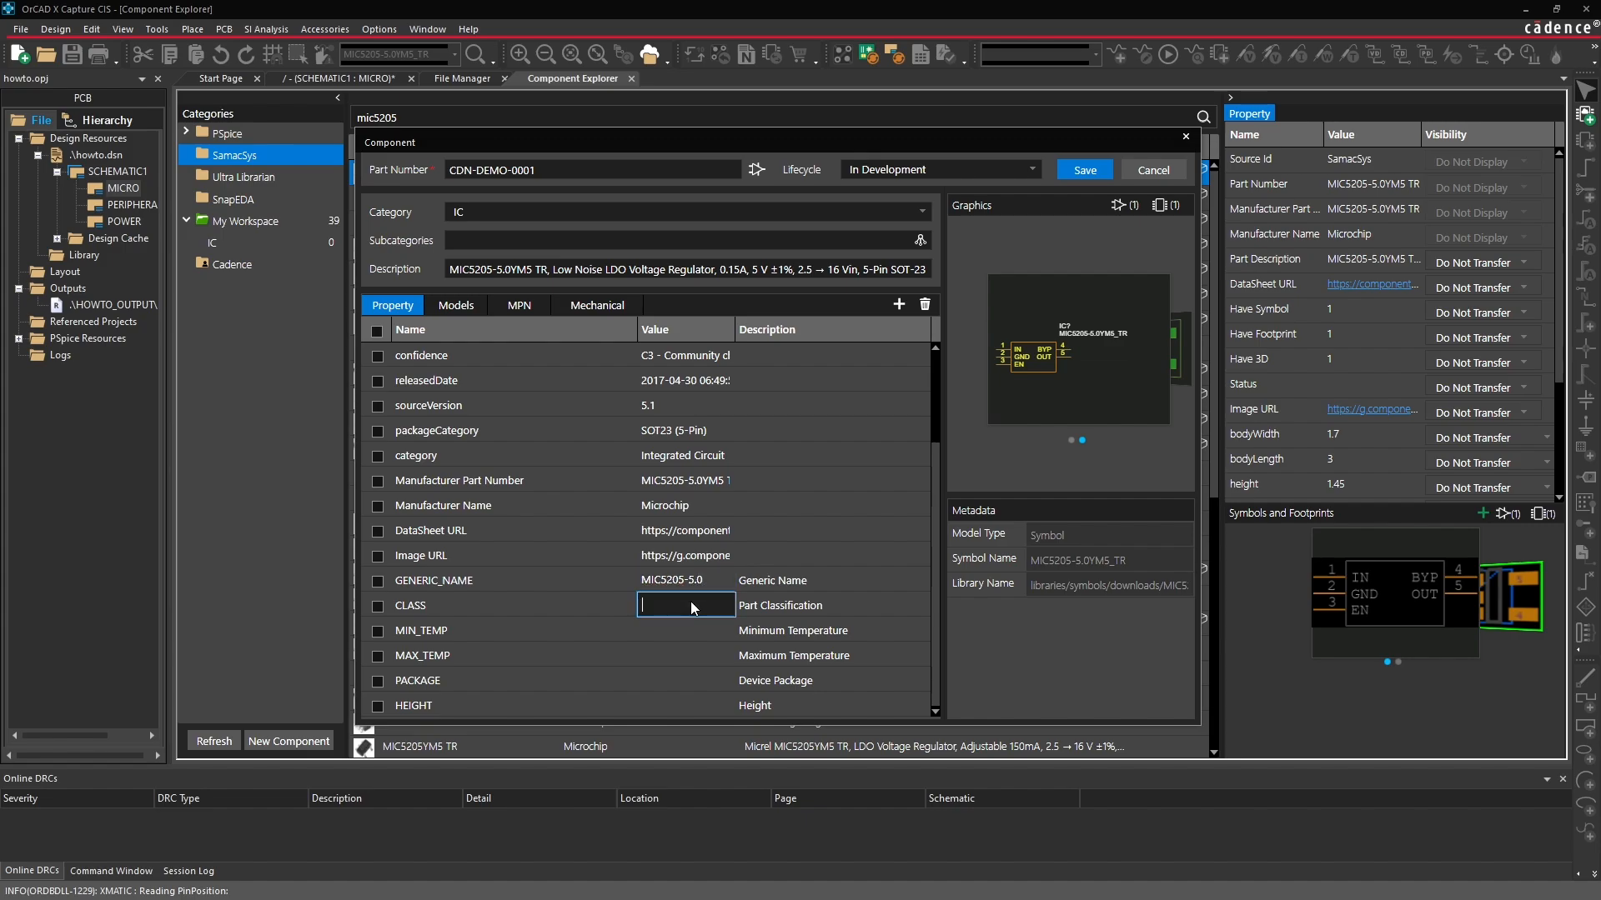
text(IC)
Set the component's MIN_TEMP property to -40C and its MAX_TEMP to 125C.
click(691, 627)
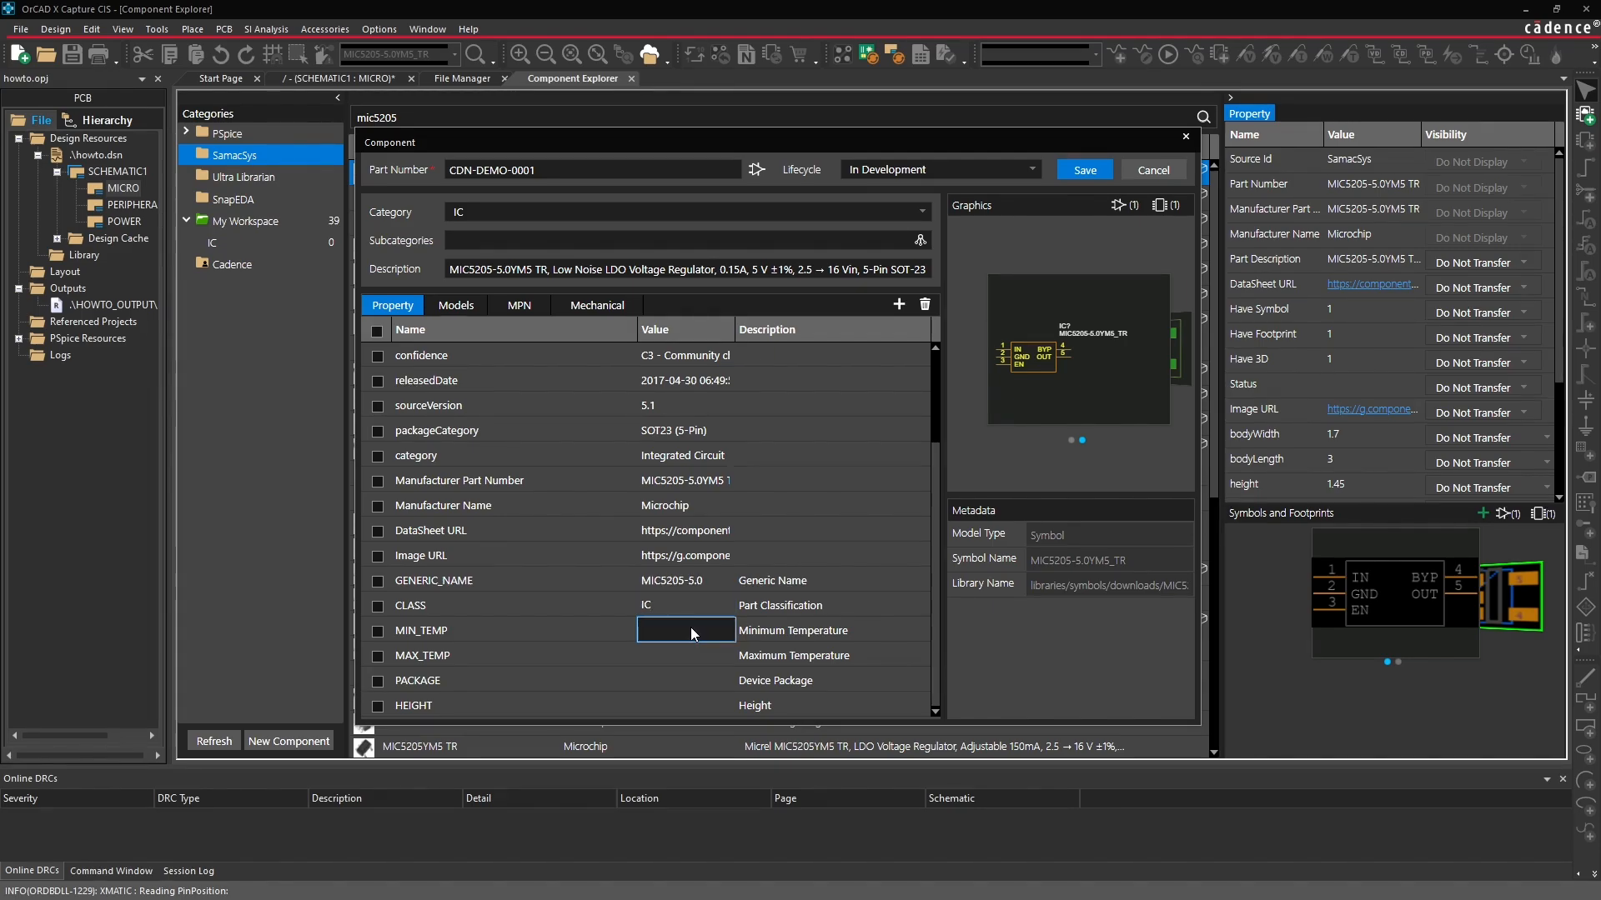
scroll(692, 542, up, 3)
scroll(692, 542, down, 3)
text(-40C)
click(682, 655)
text(12)
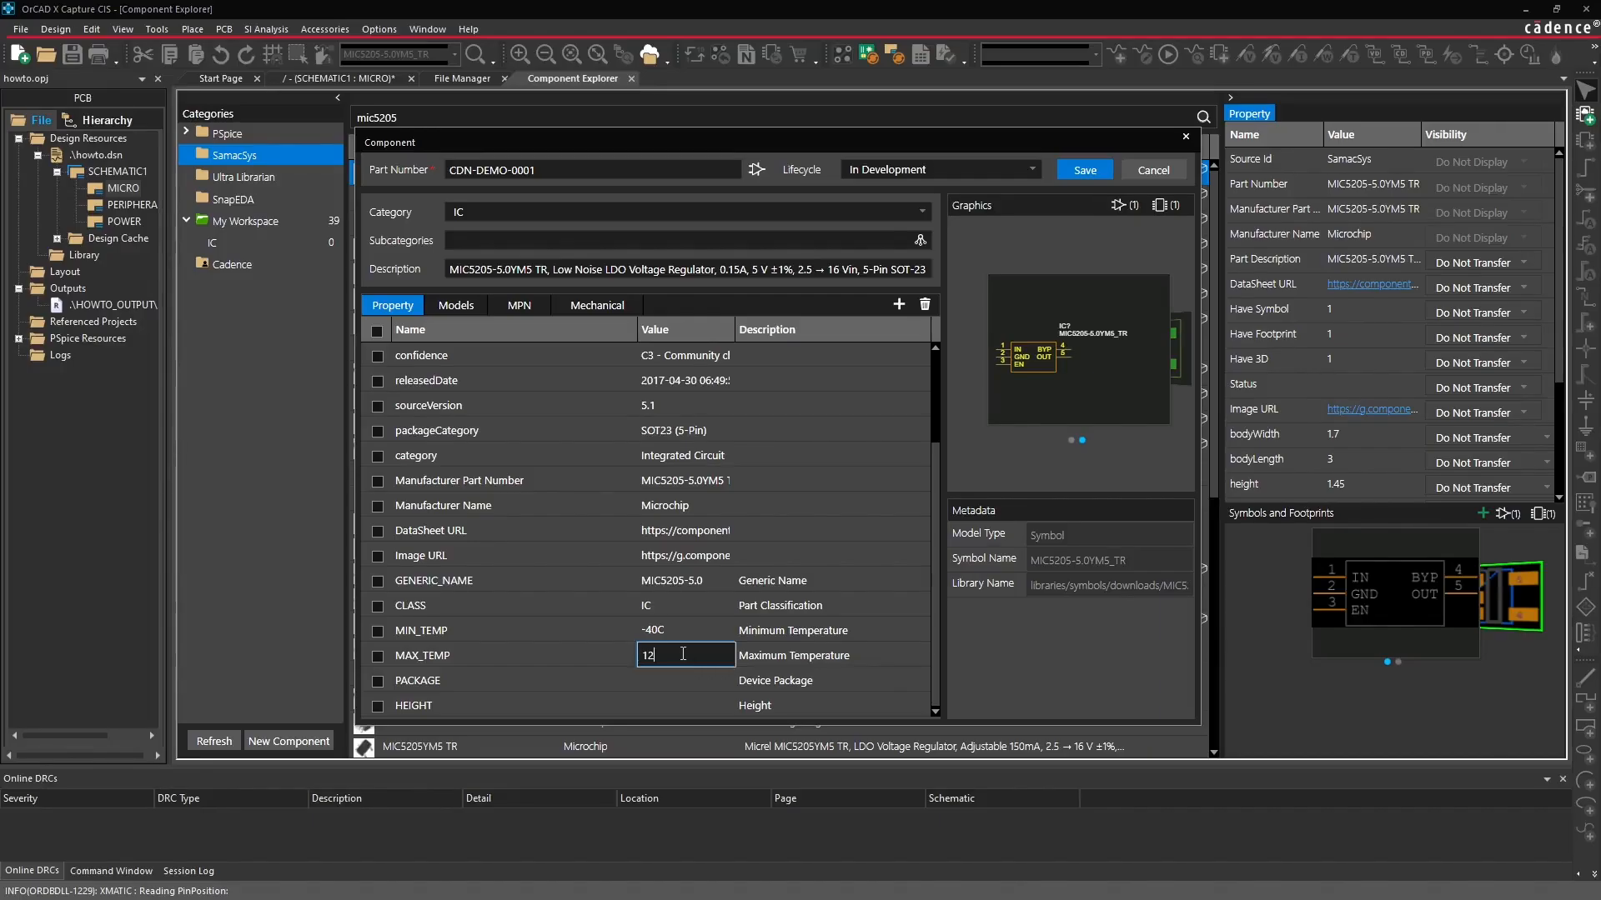
text(5C)
Set the component's PACKAGE property to SOT-23-5 and its HEIGHT to 1.45mm.
click(677, 681)
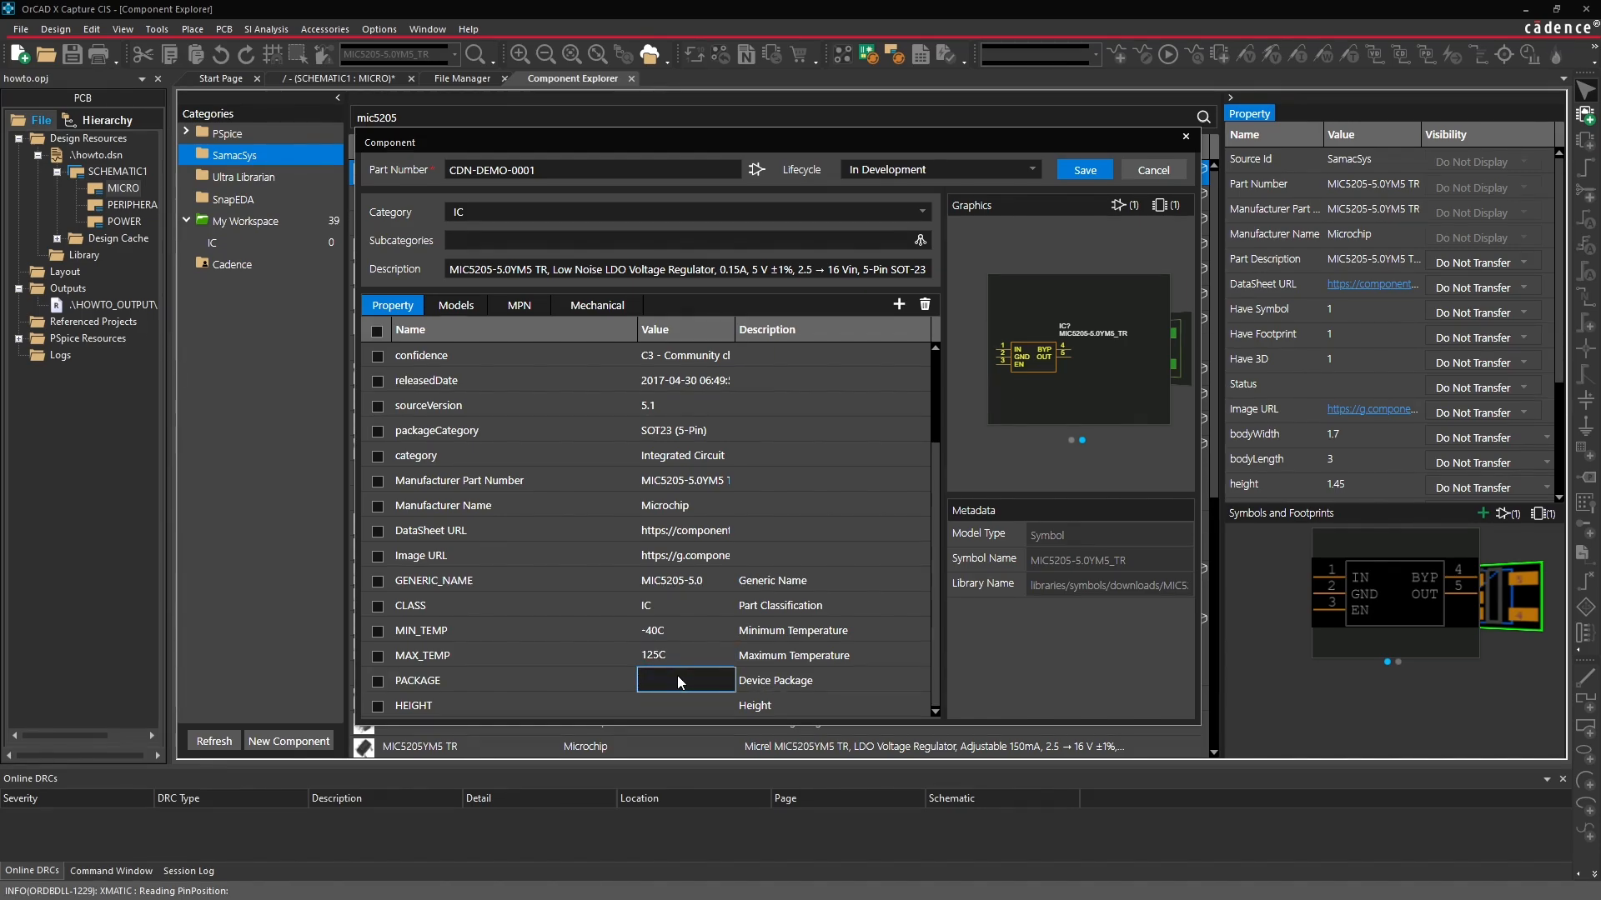
text(SOT-23-5-)
click(655, 707)
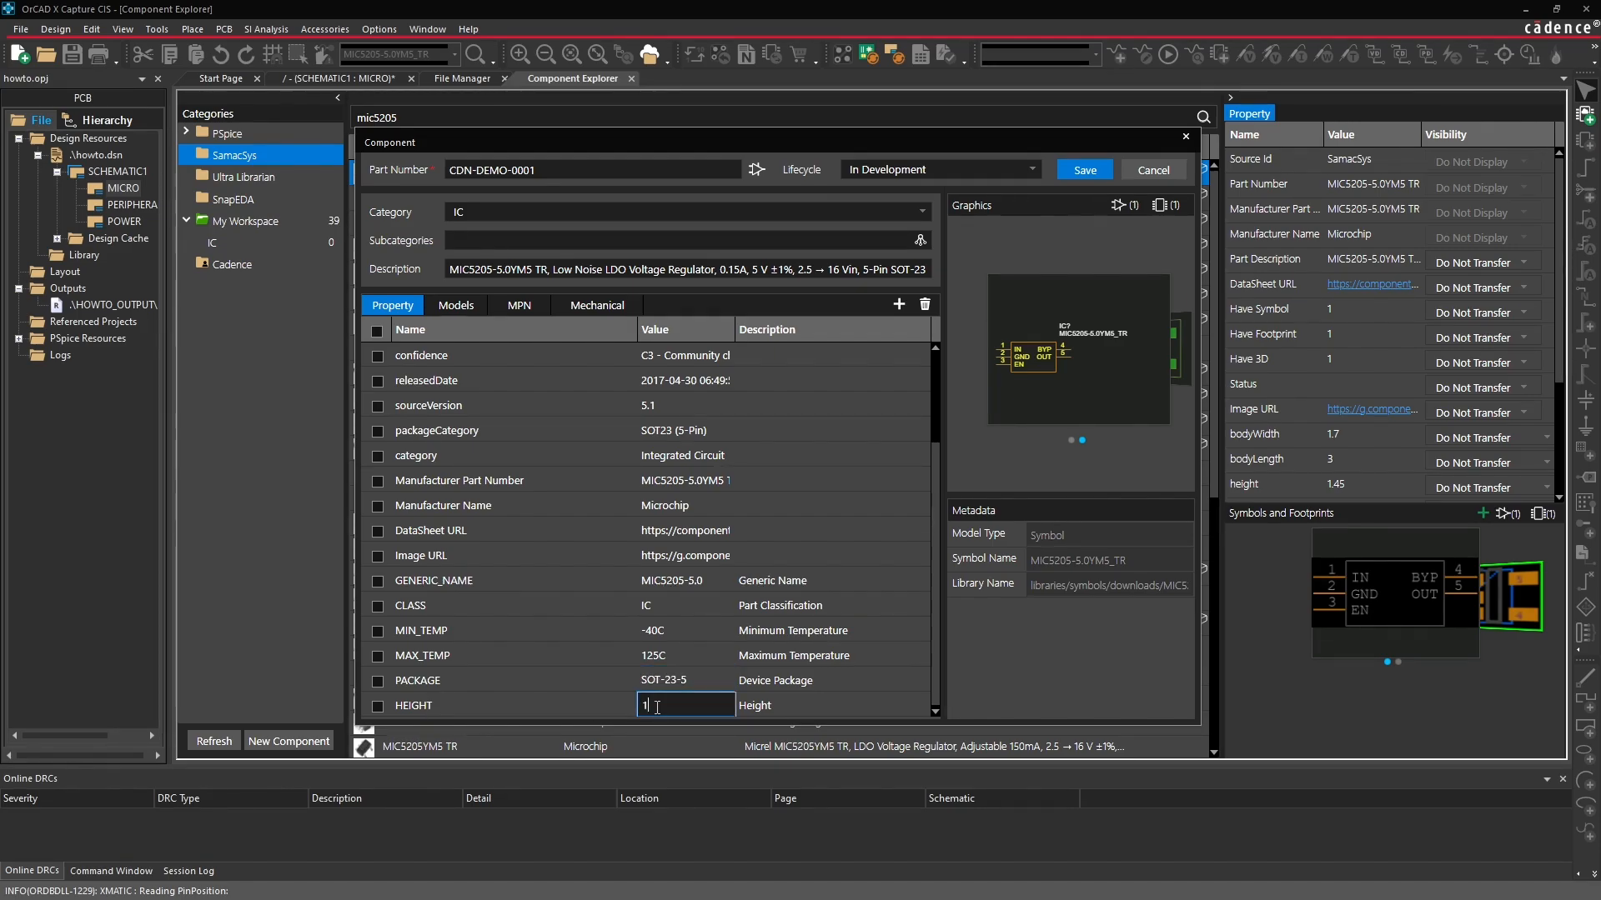
text(1.45mm)
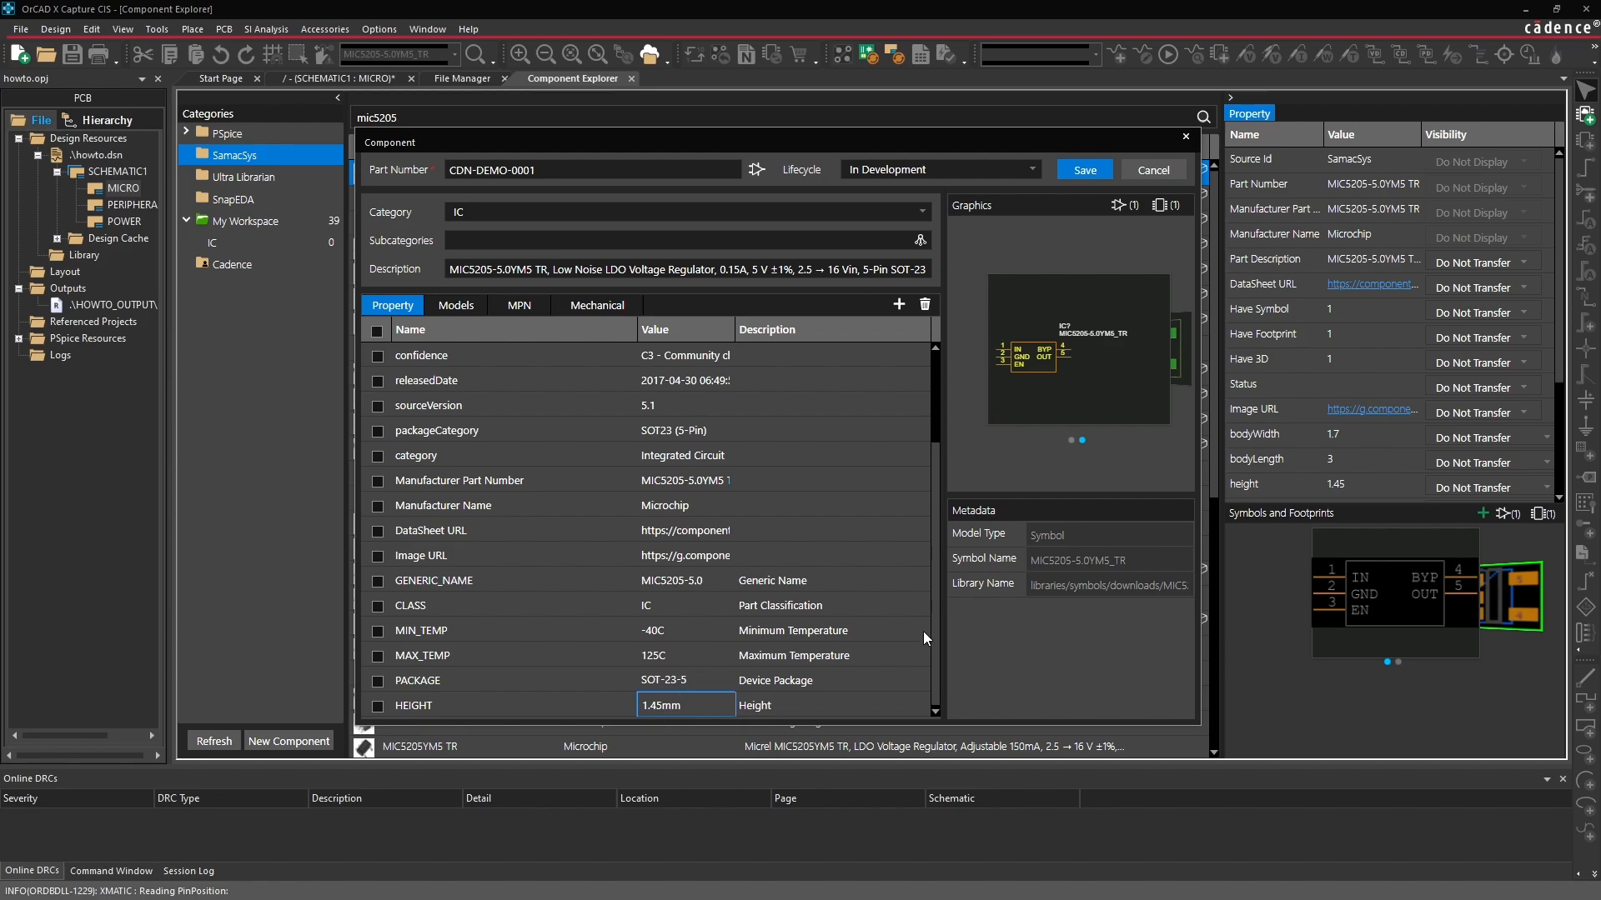
mouse_move(935, 621)
mouse_down()
mouse_move(943, 507)
mouse_move(945, 612)
mouse_up()
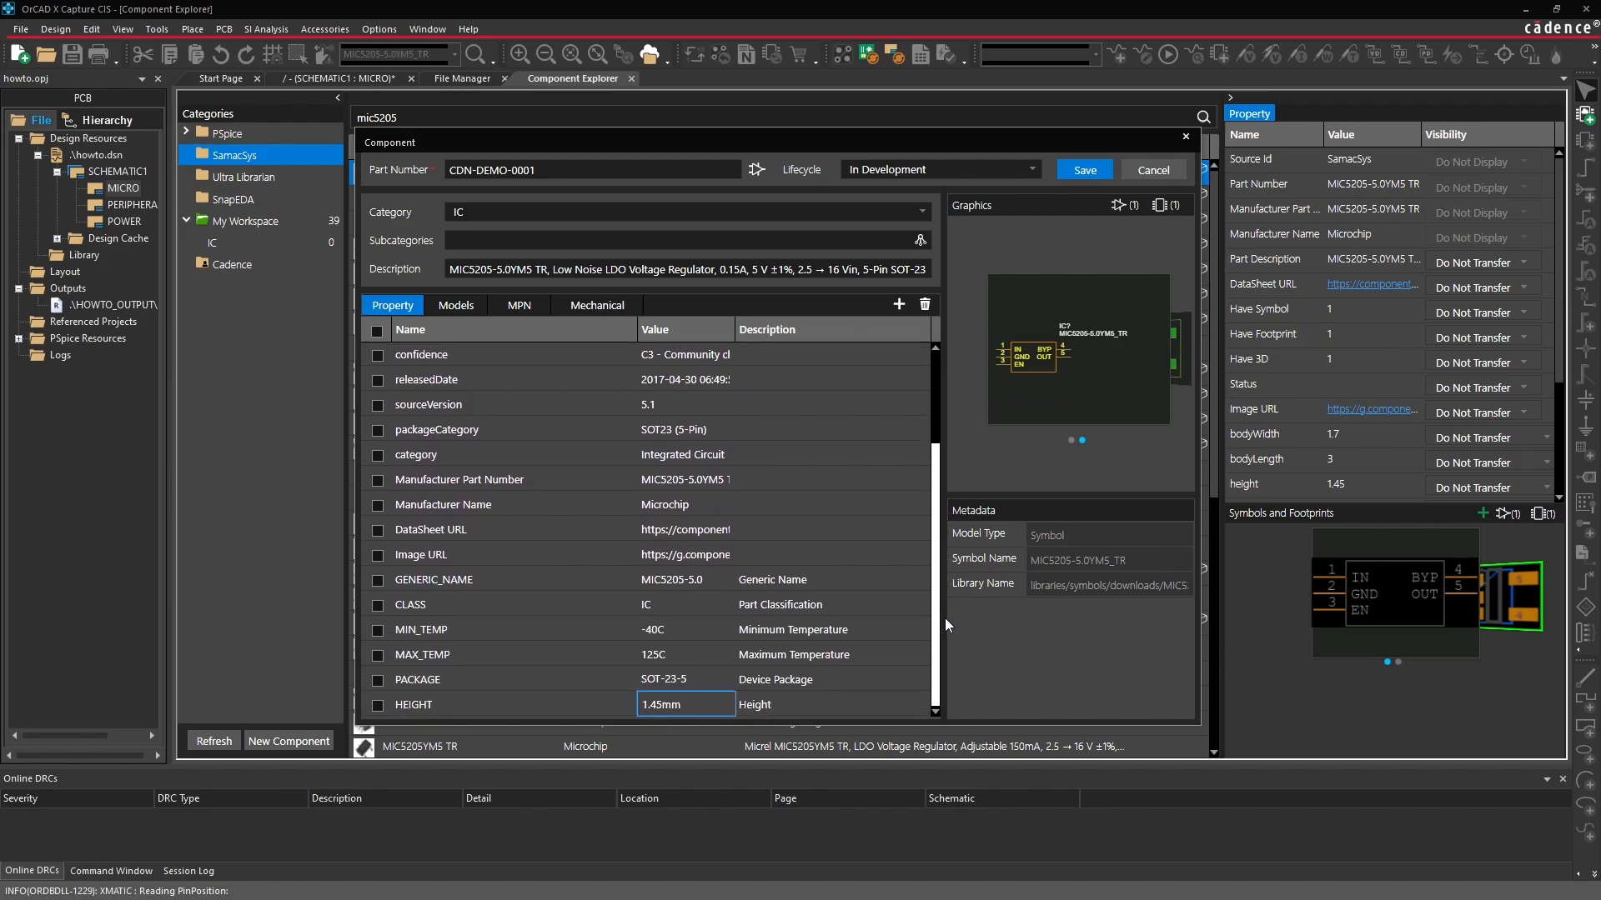
Review the component's associated models and the symbols available for attachment, closing the symbol list without attaching one.
click(448, 307)
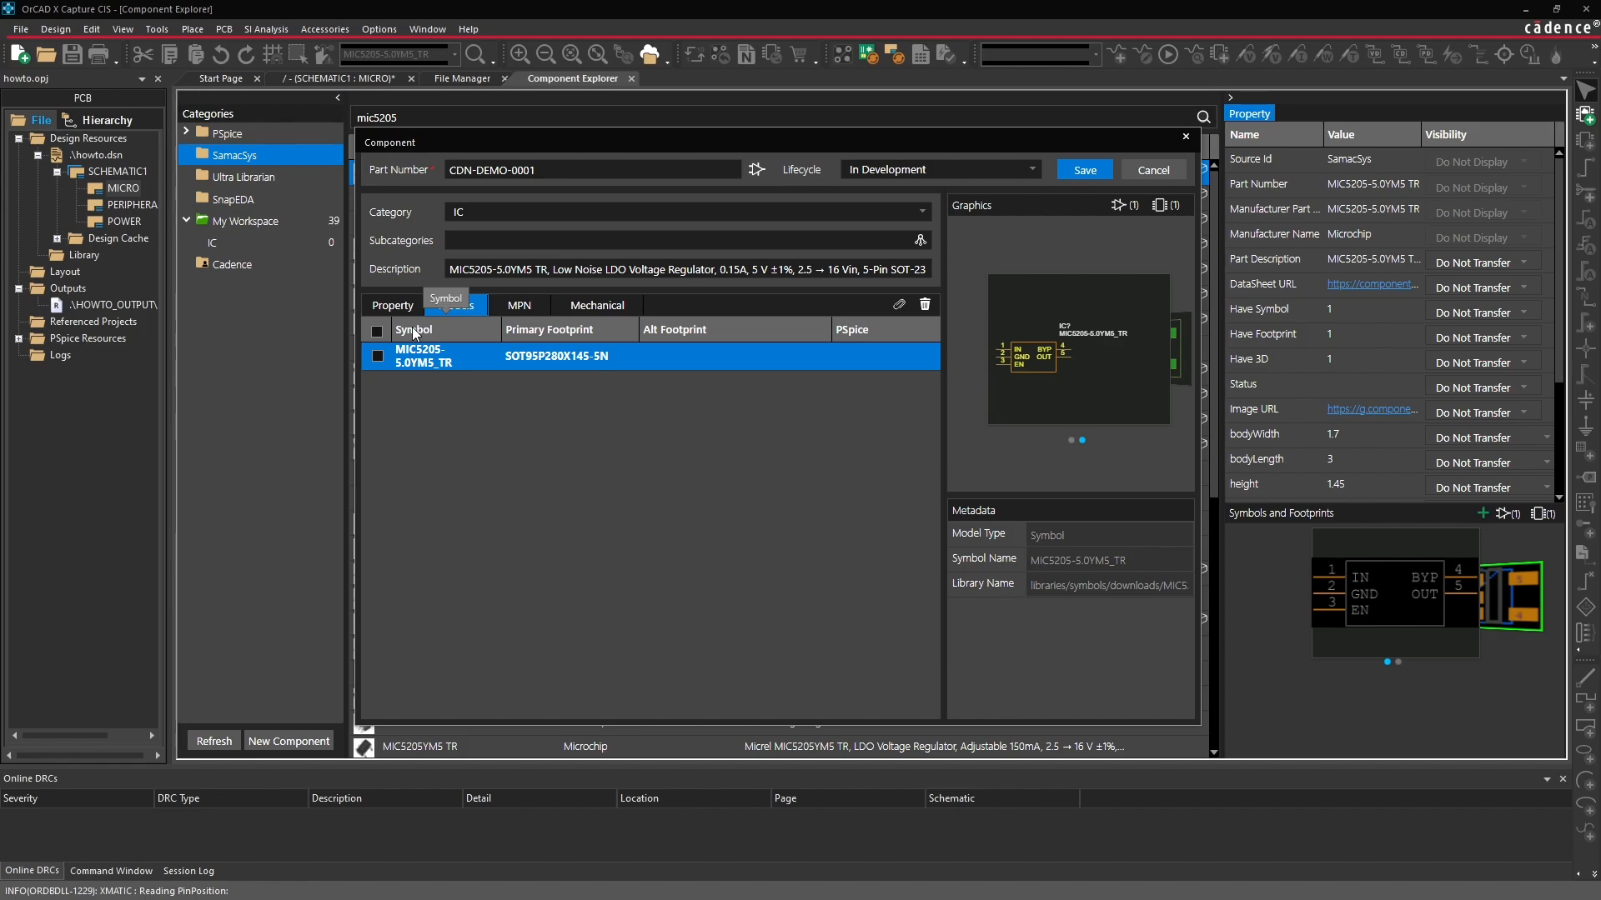
right_click(533, 358)
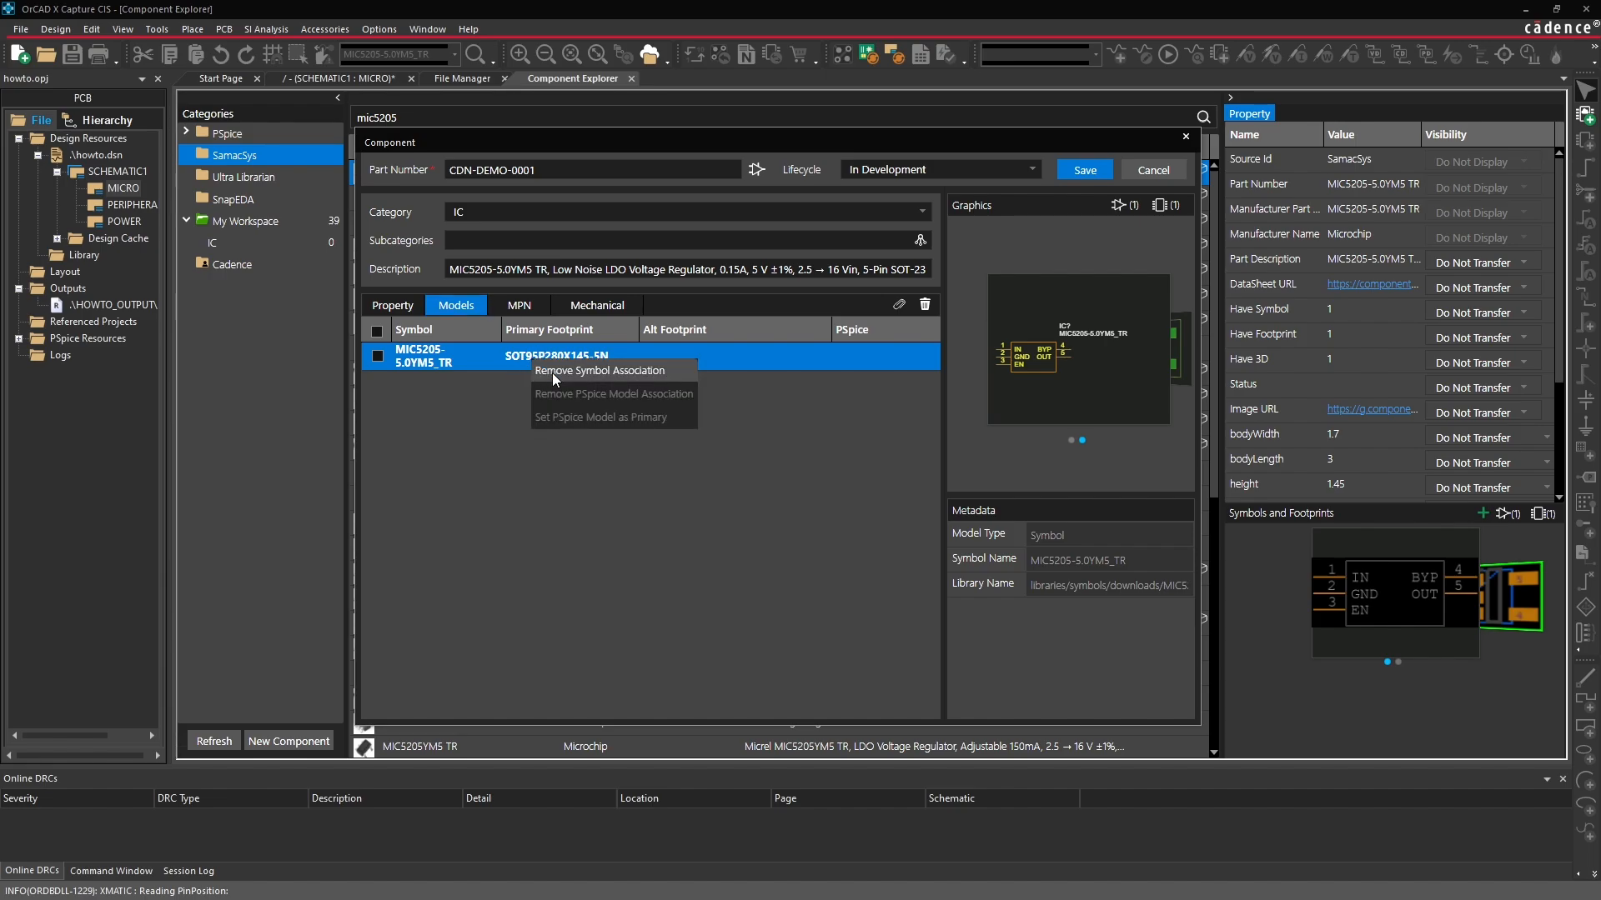
click(911, 420)
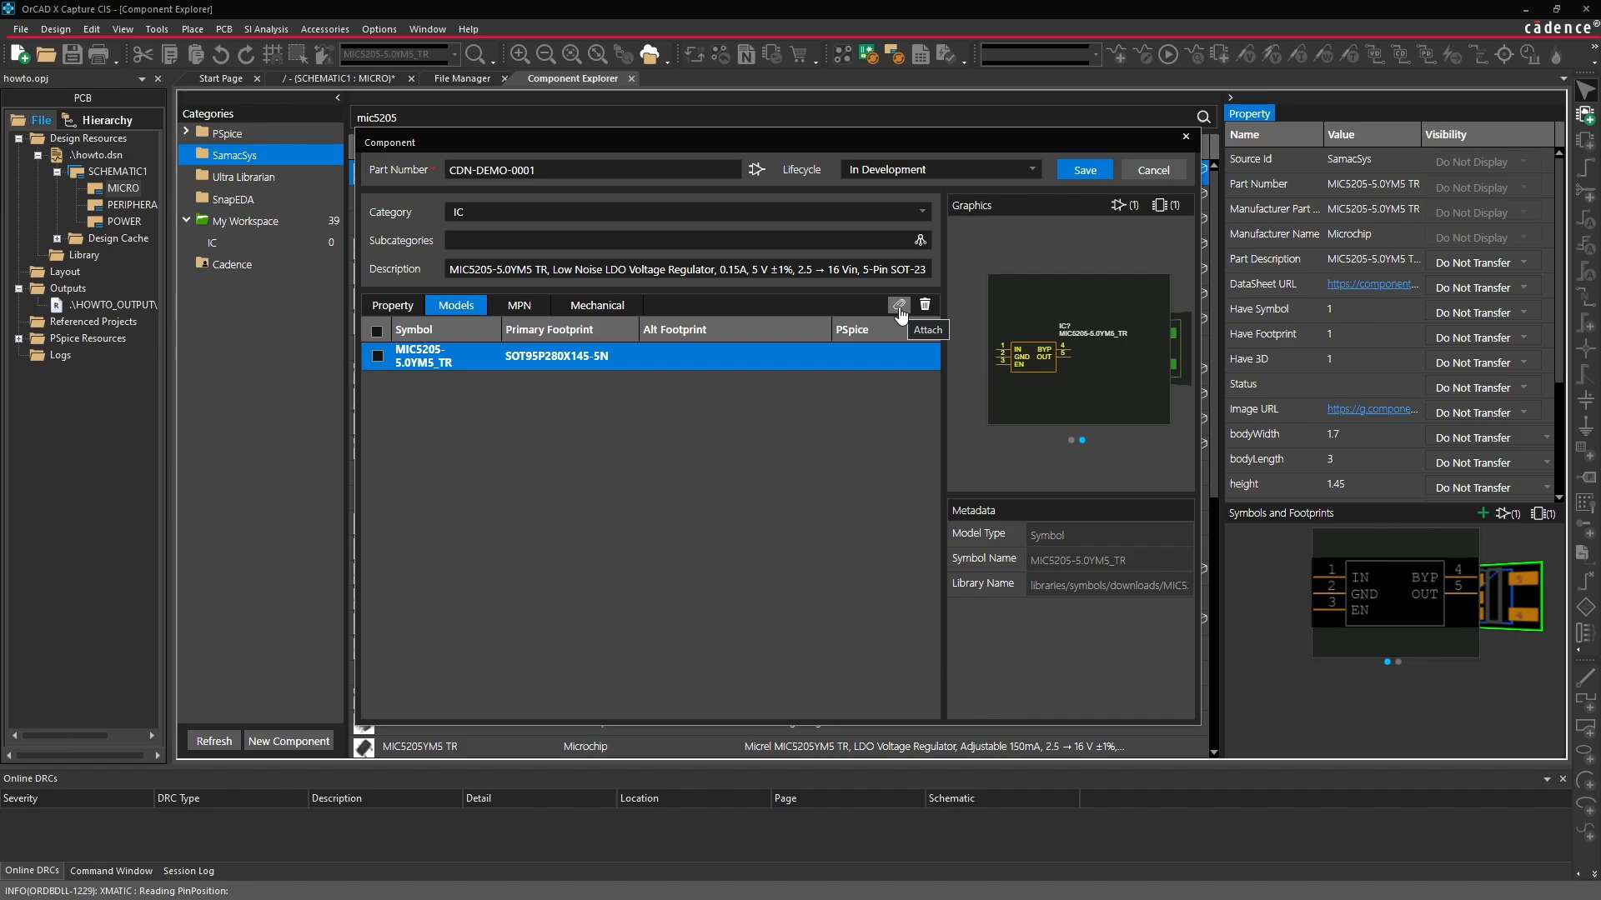
click(899, 308)
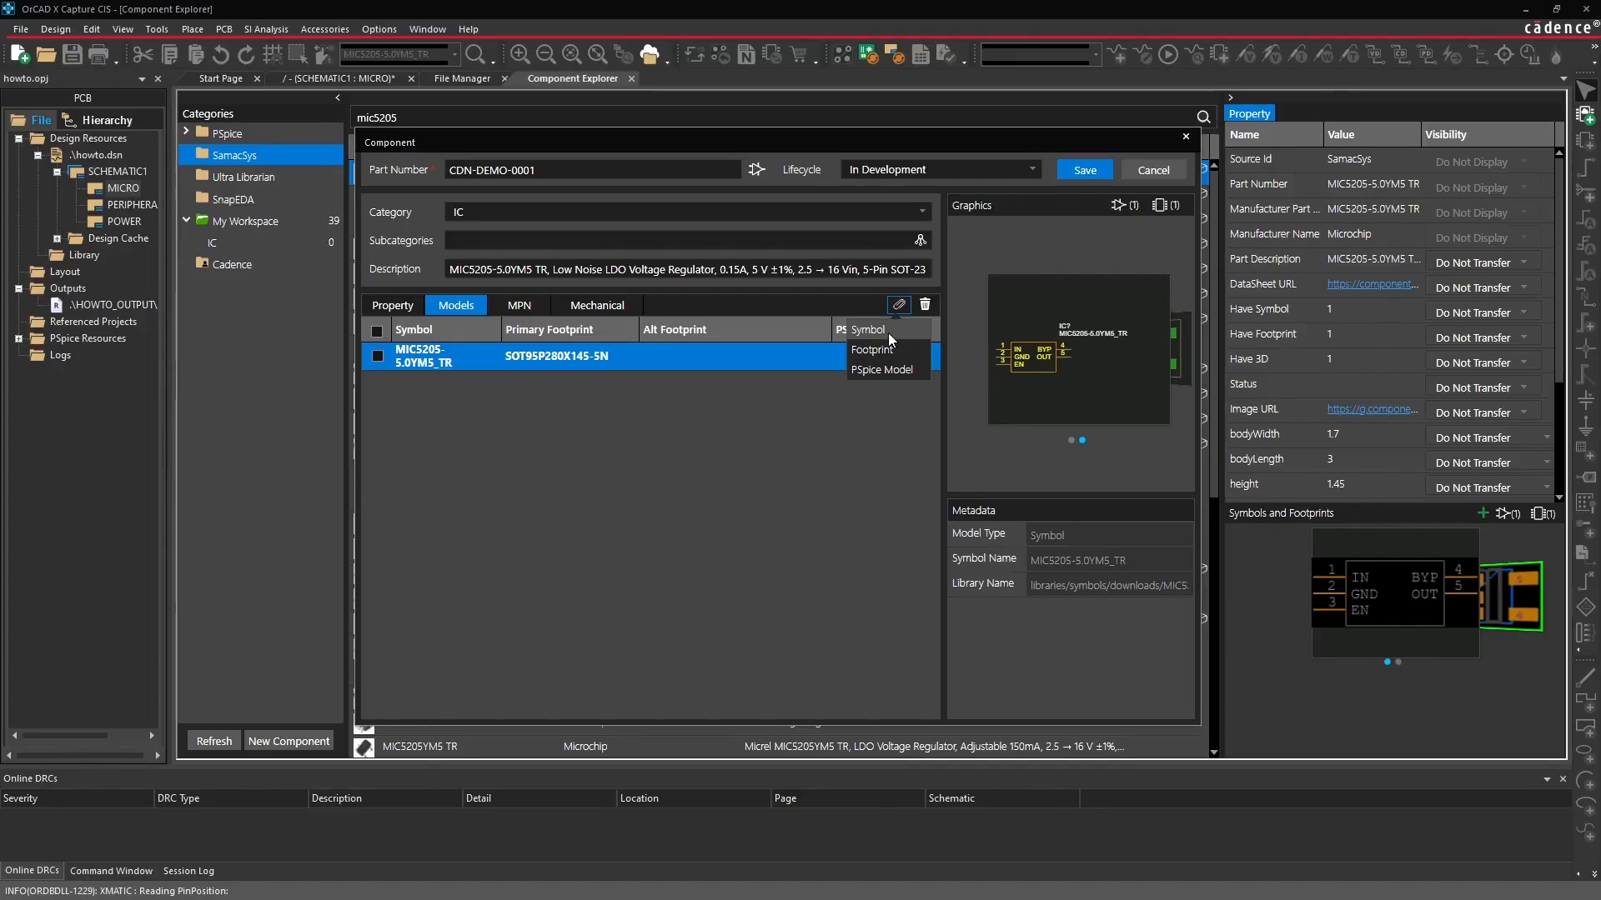
click(888, 332)
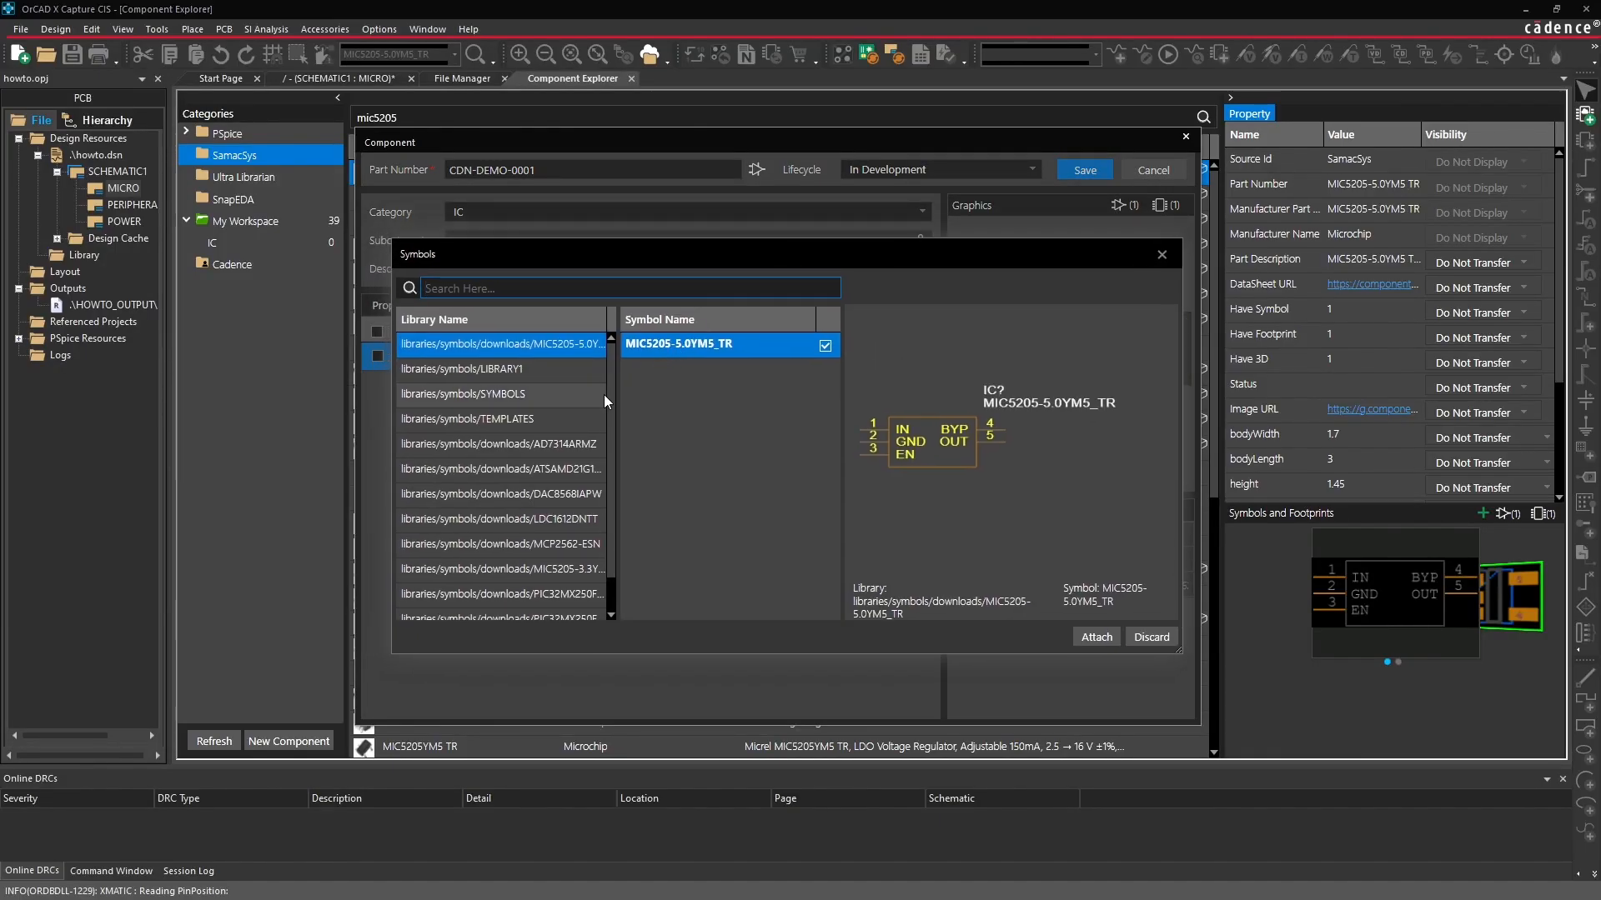
drag(609, 395, 614, 350)
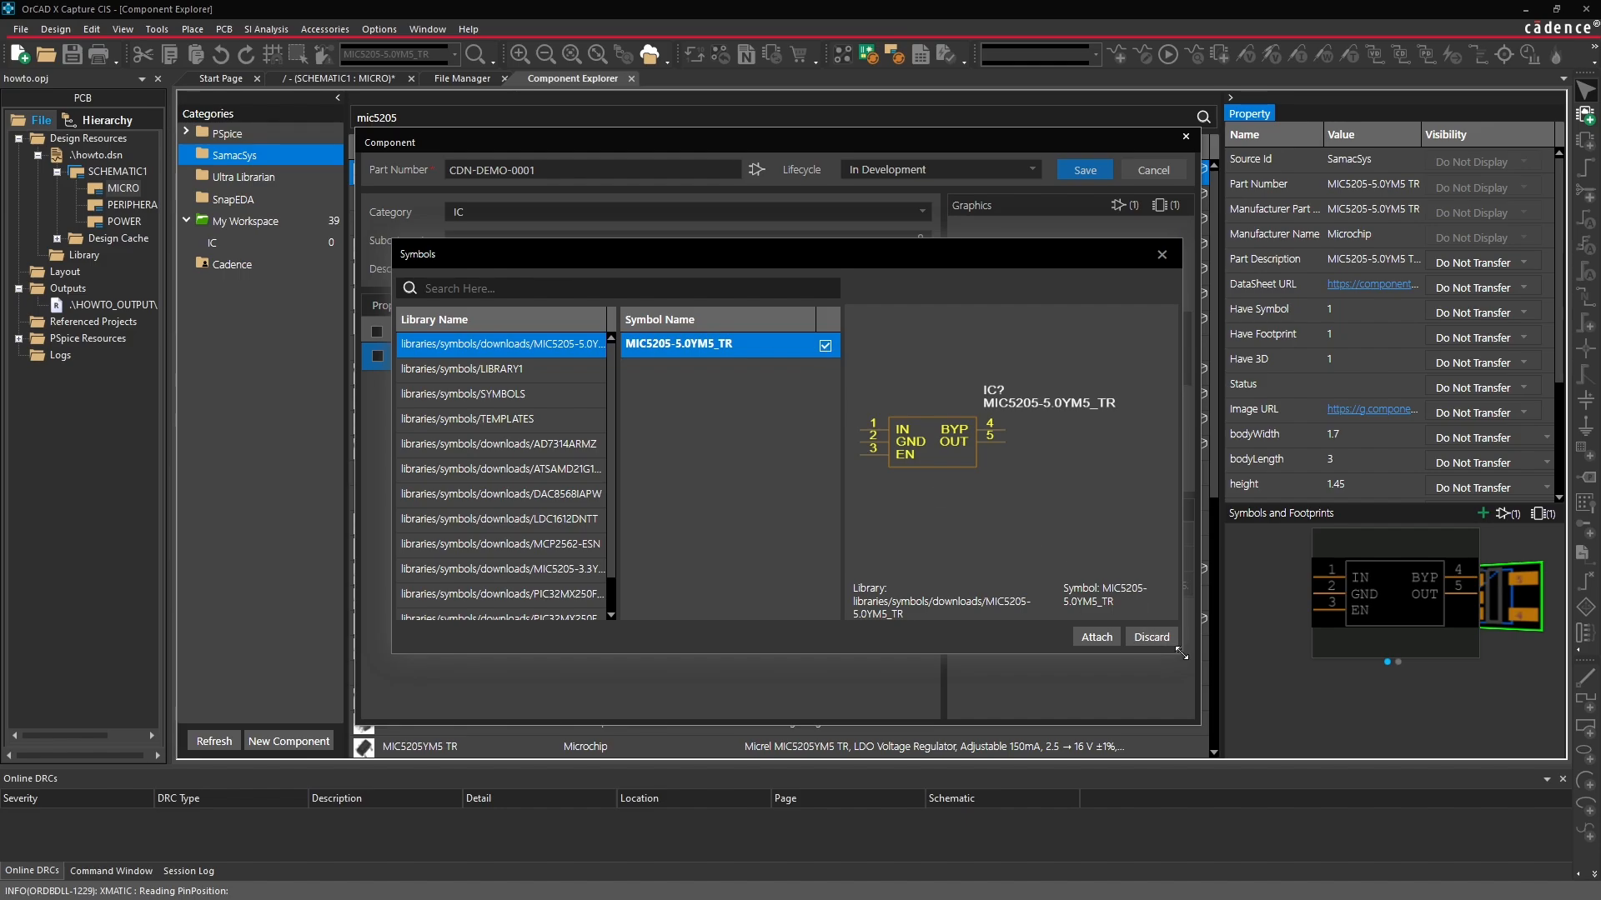
click(1162, 255)
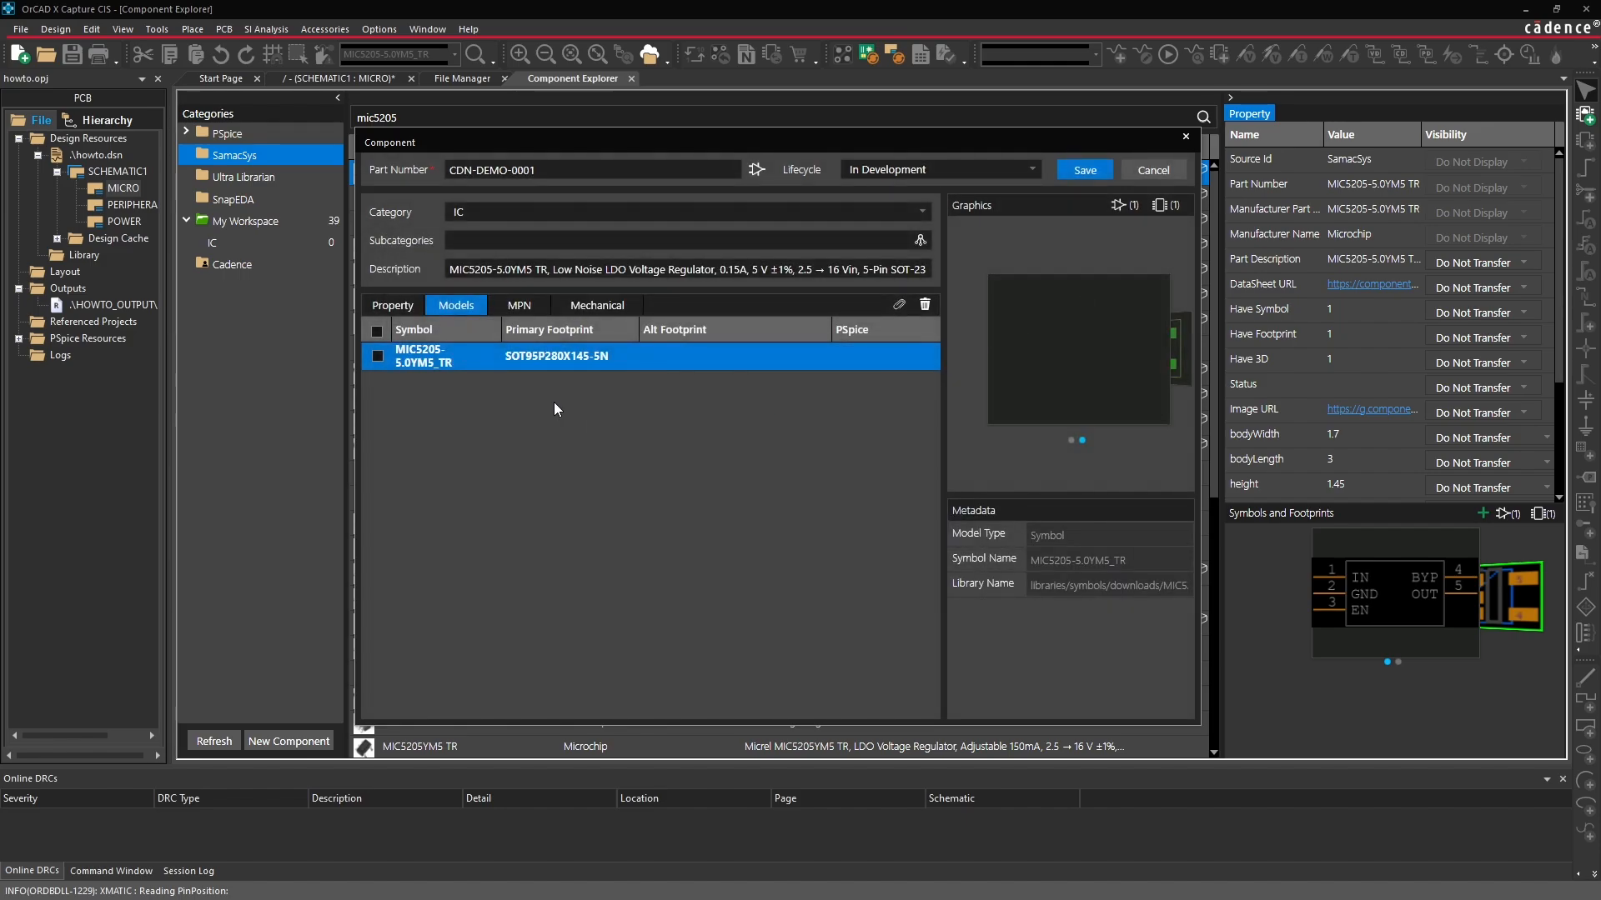
Review the footprints available for attachment to the component, discarding the selection.
click(897, 305)
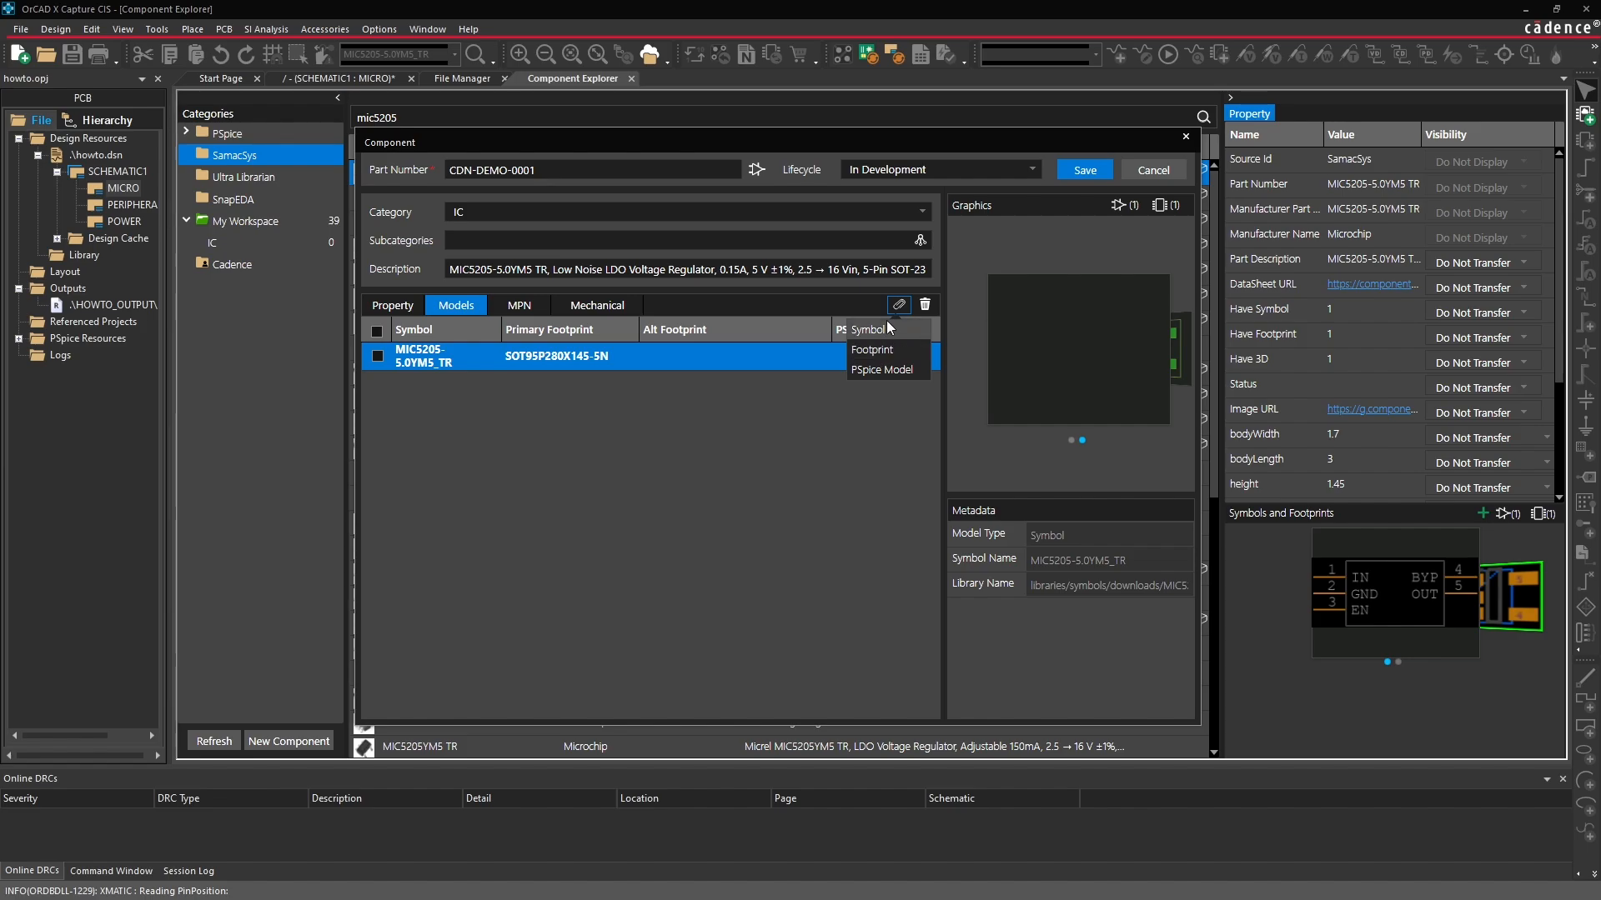
click(874, 352)
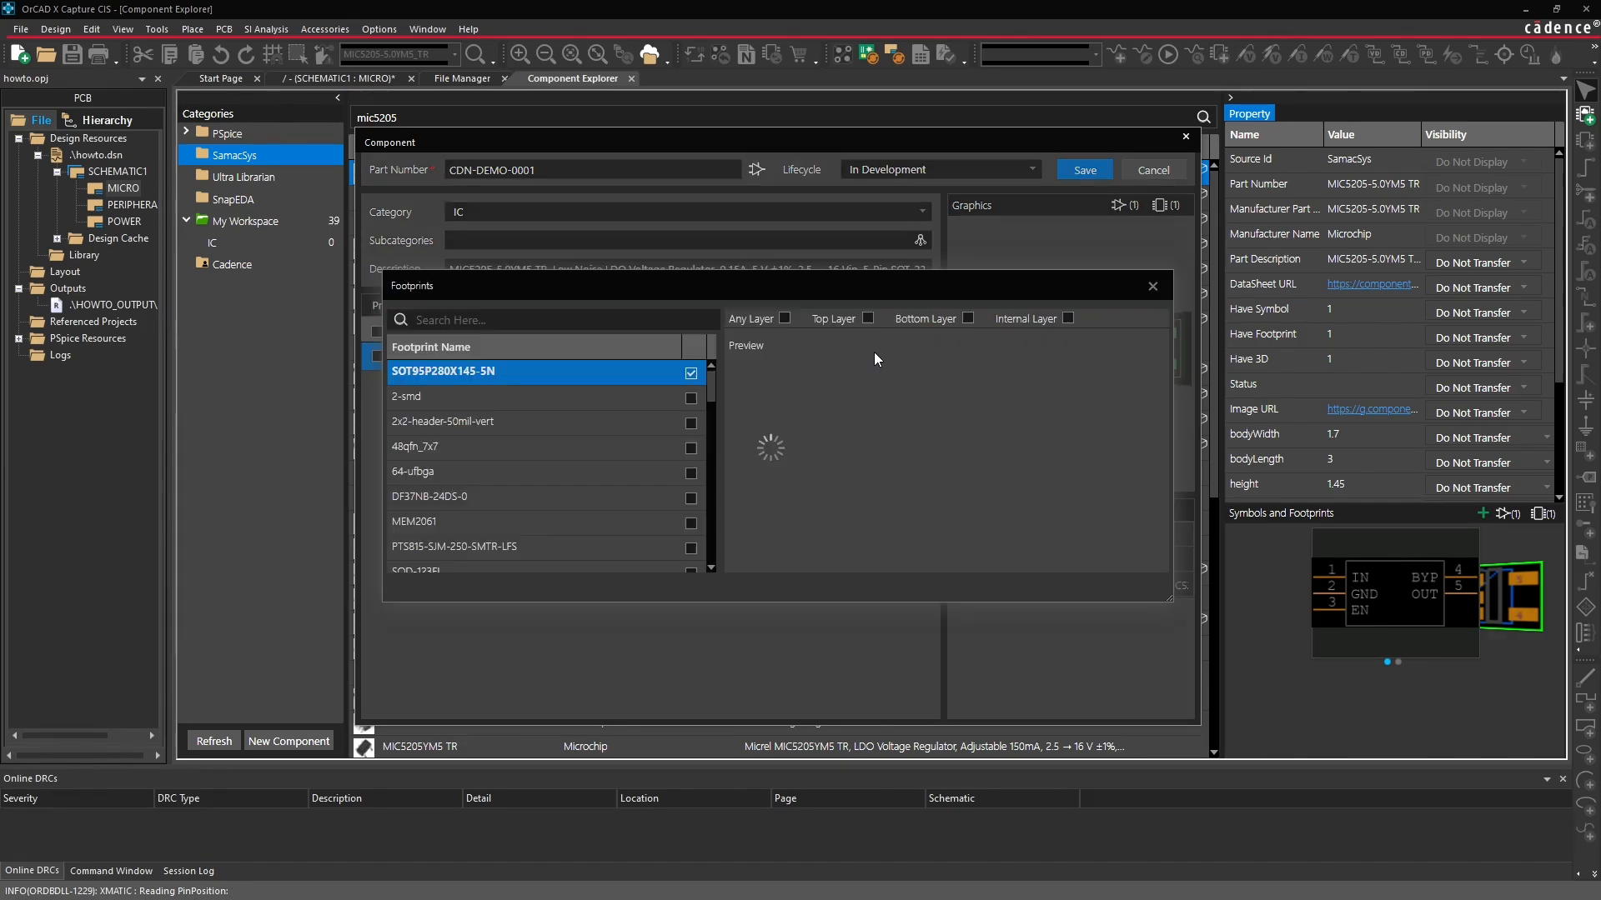
mouse_move(709, 391)
mouse_down()
mouse_move(710, 423)
mouse_move(711, 380)
mouse_up()
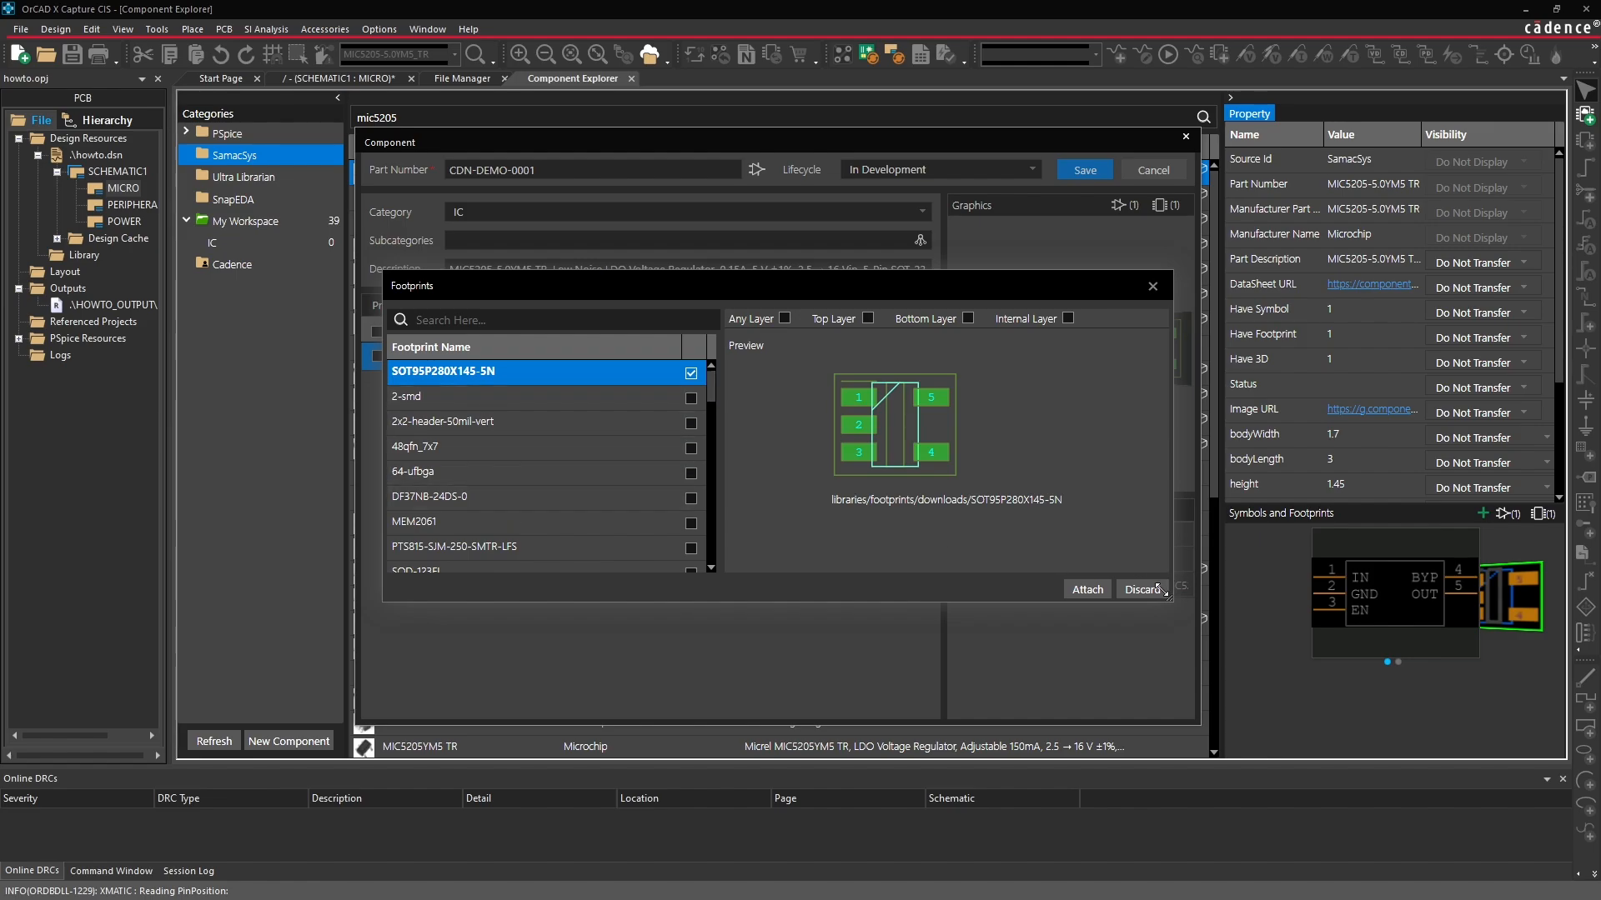
click(1142, 590)
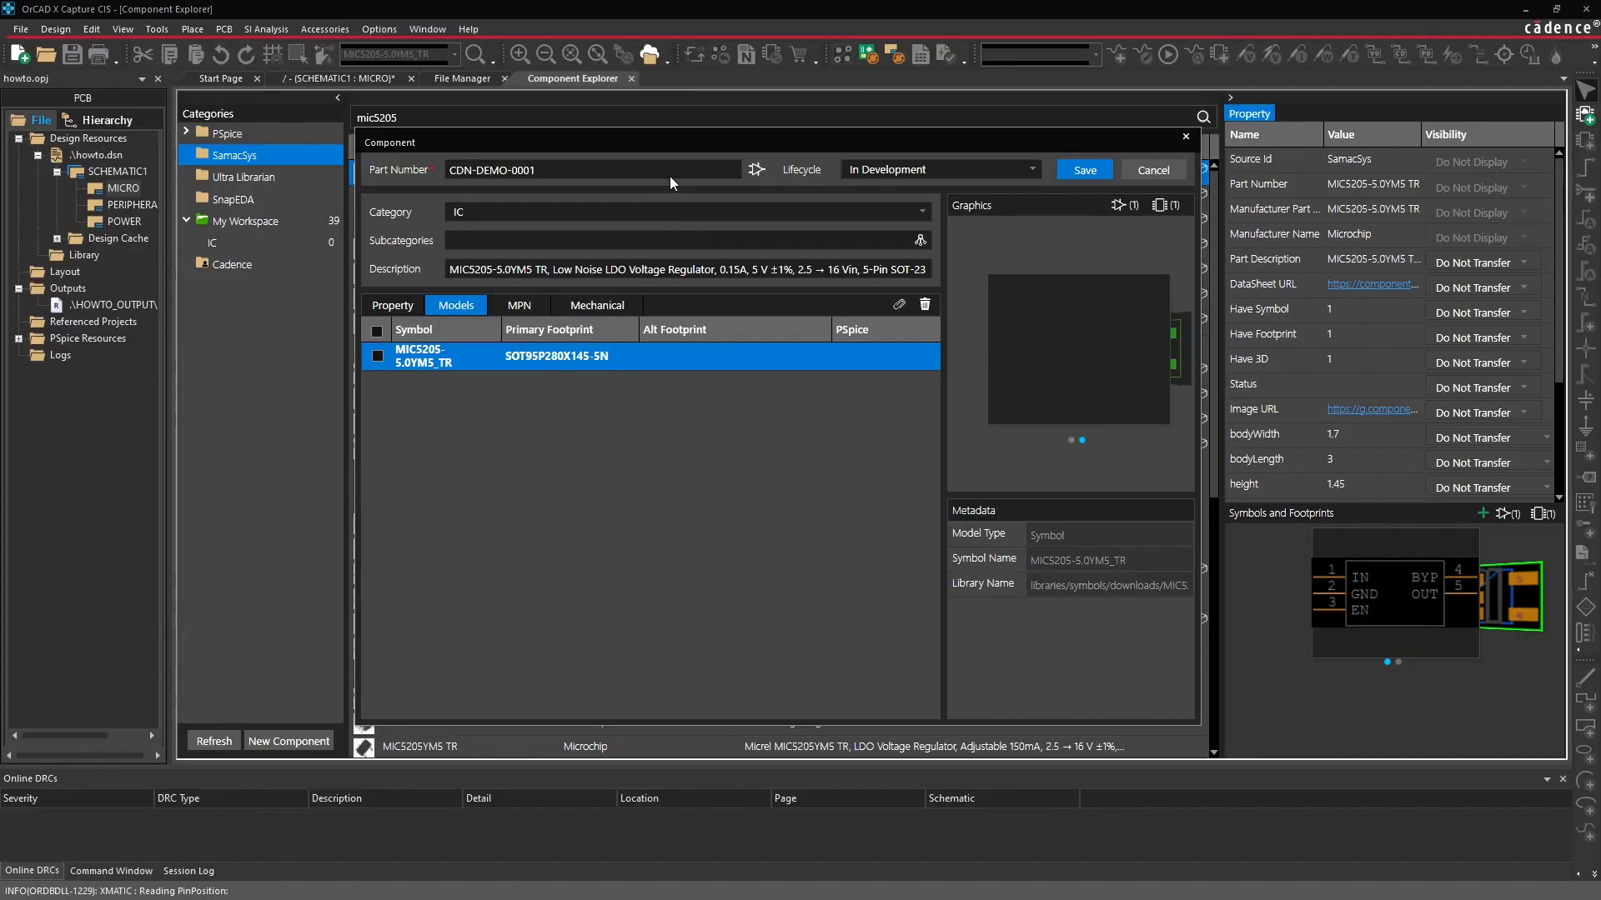
Check the component's manufacturer part number and mechanical part lists, then return to its properties.
drag(686, 143, 684, 198)
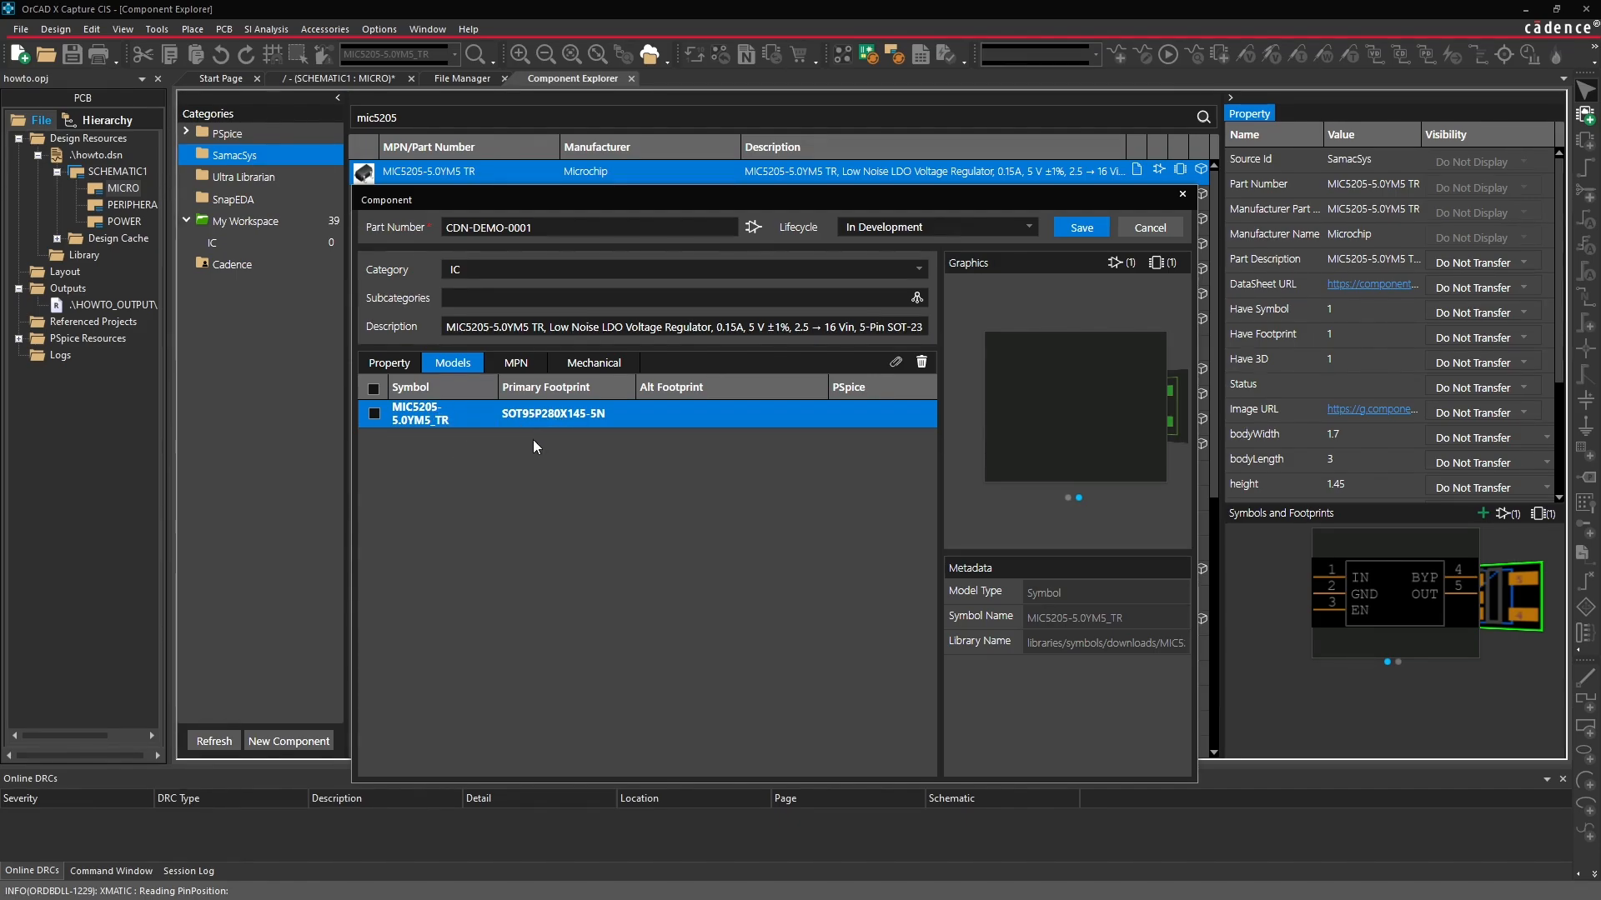
click(495, 367)
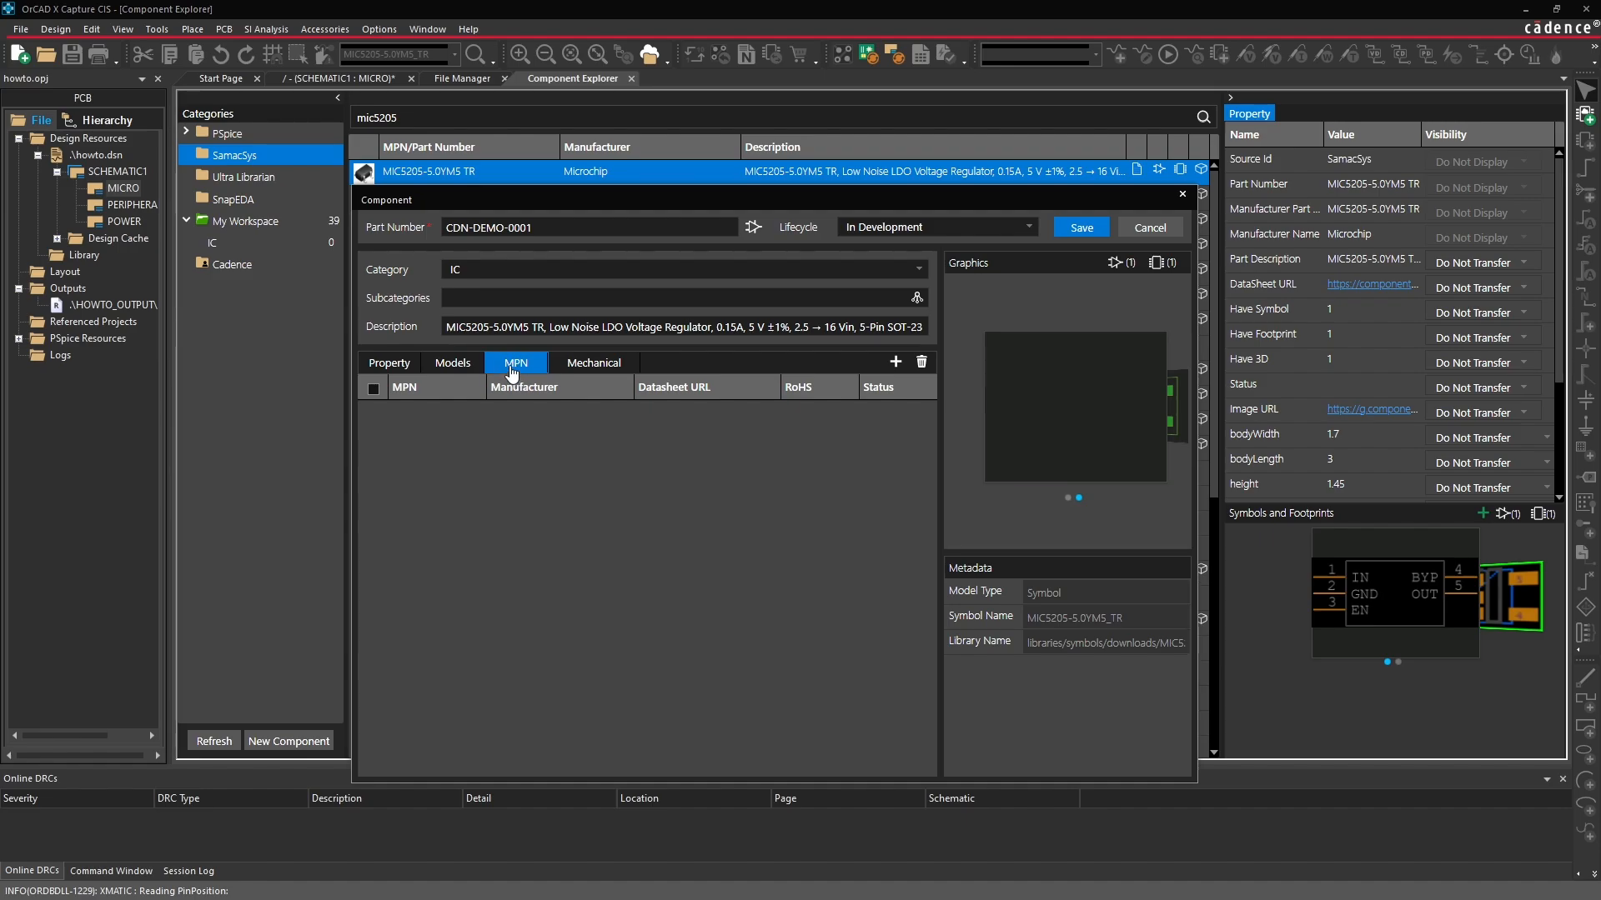
click(607, 370)
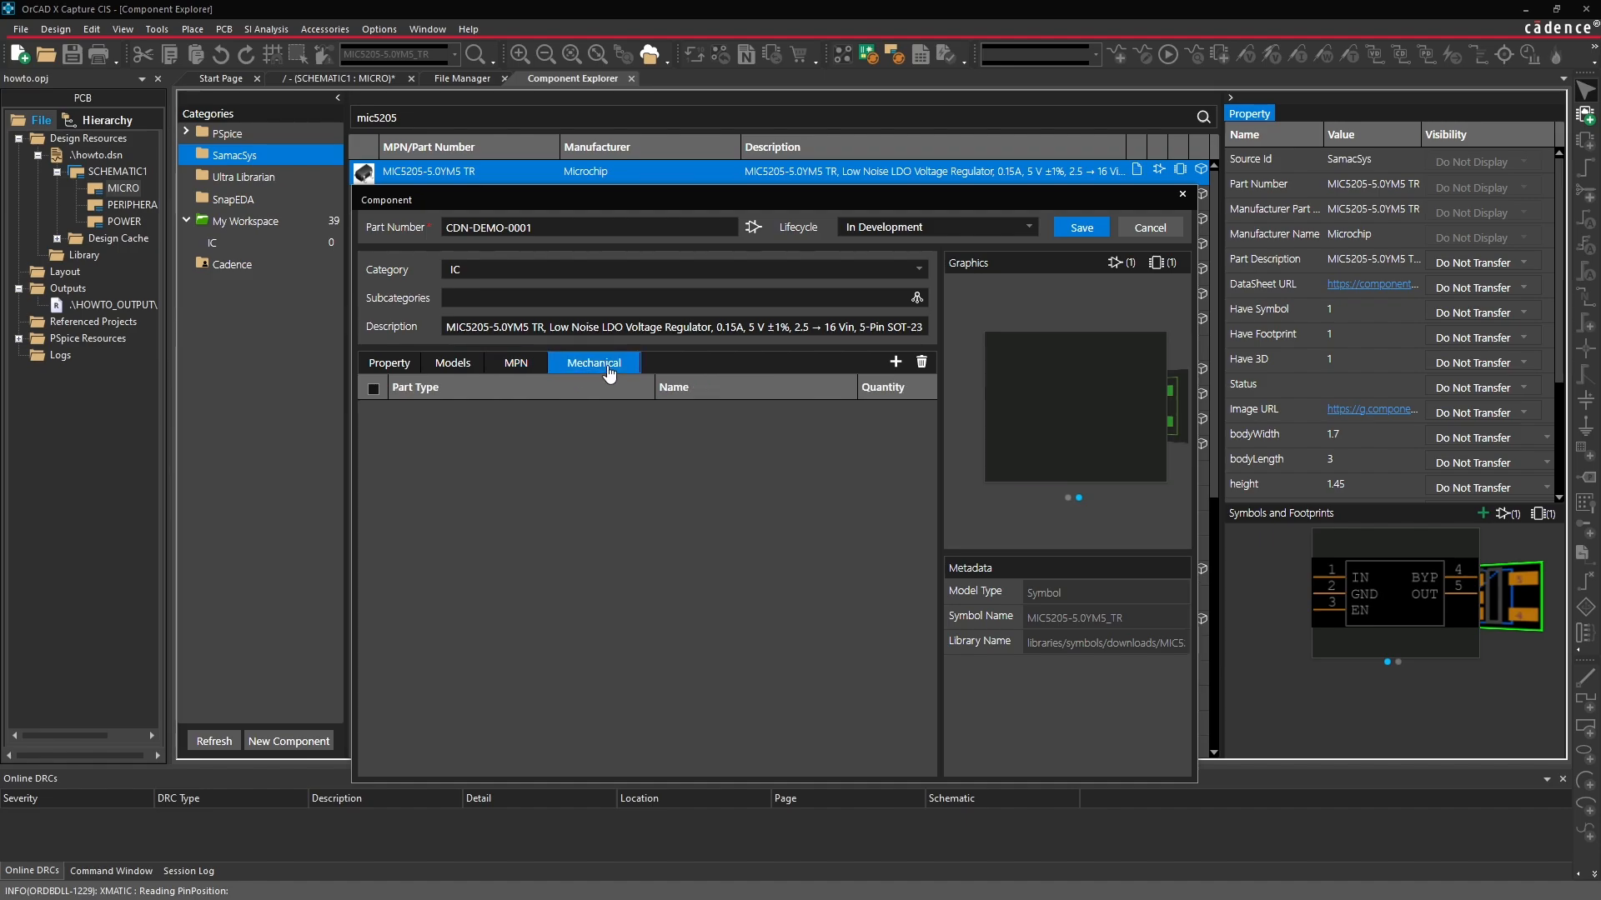
click(385, 366)
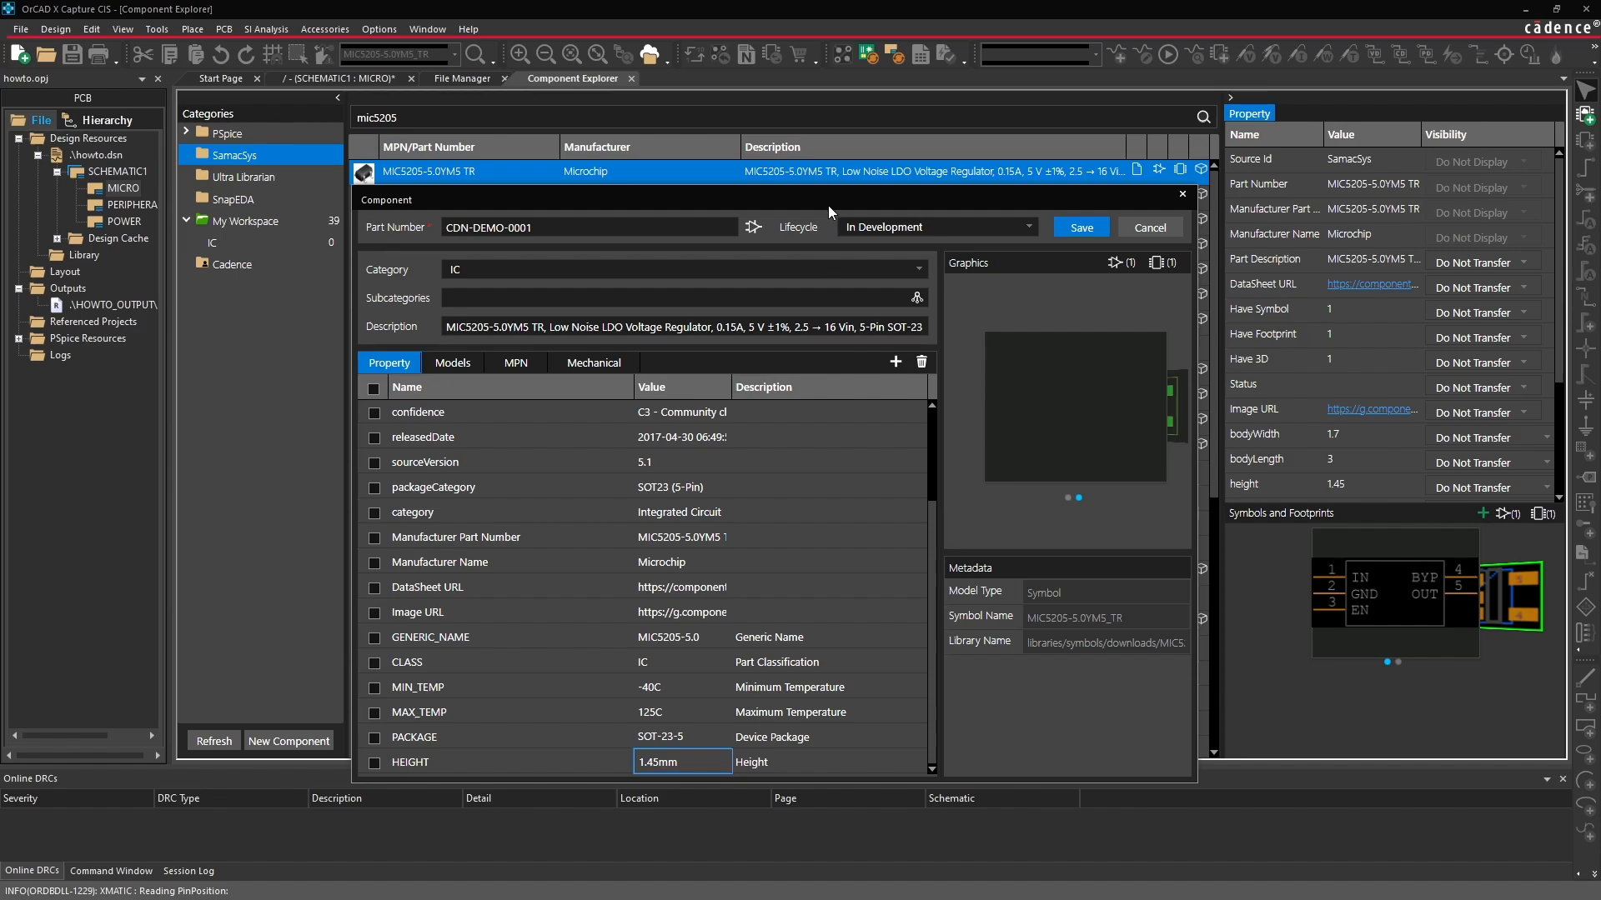
Save the component and show the IC category of My Workspace with the search text cleared.
drag(828, 205, 832, 136)
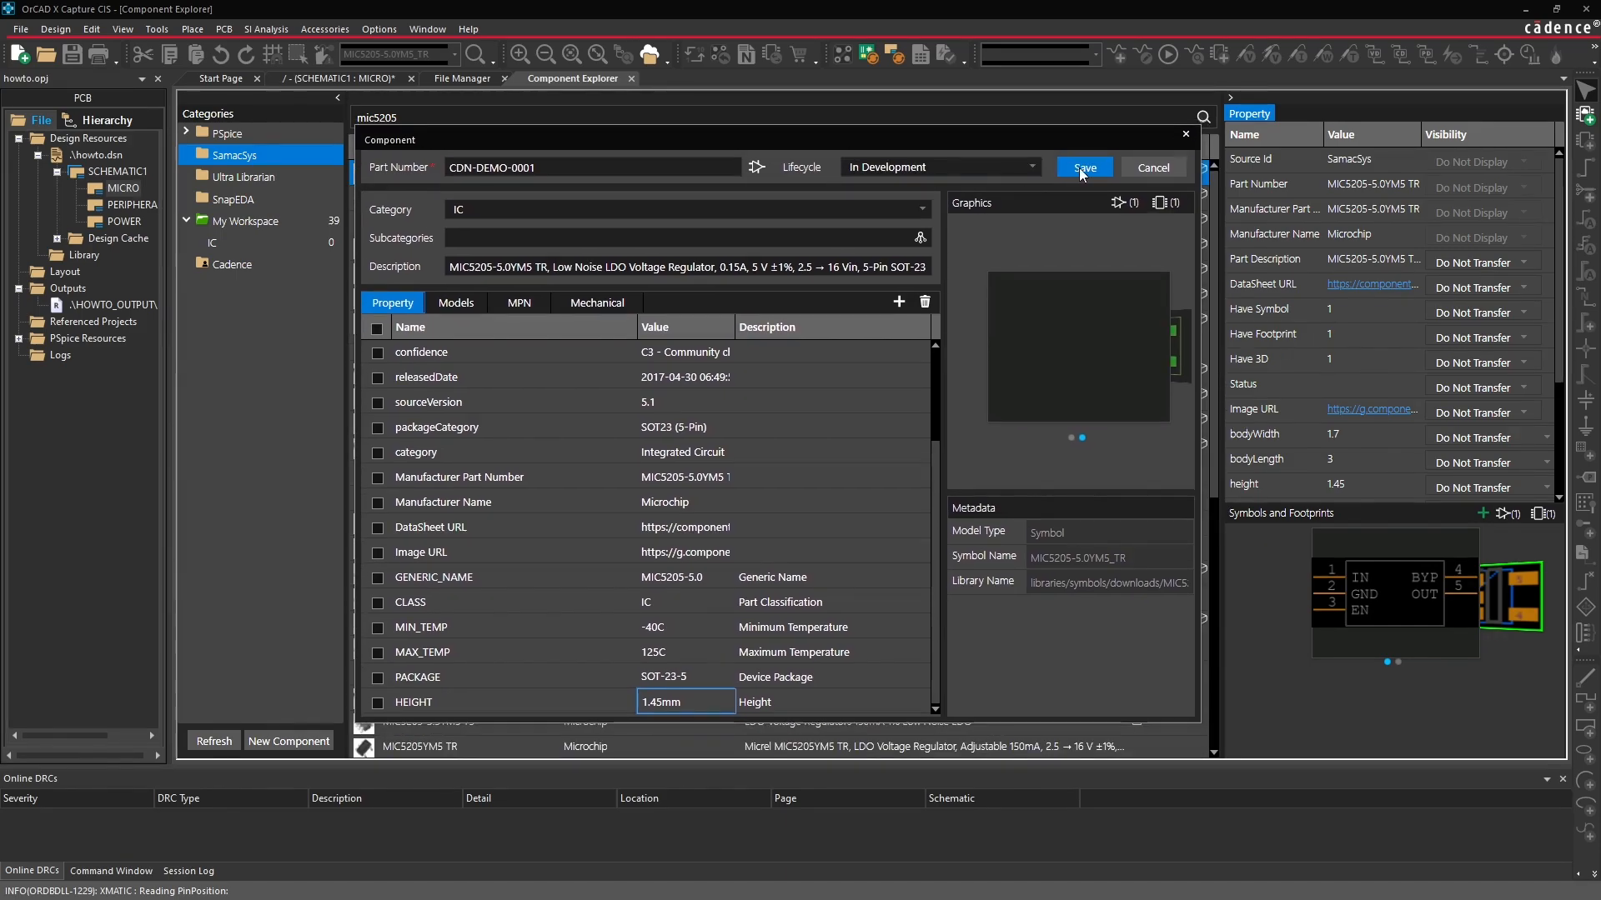
click(1082, 167)
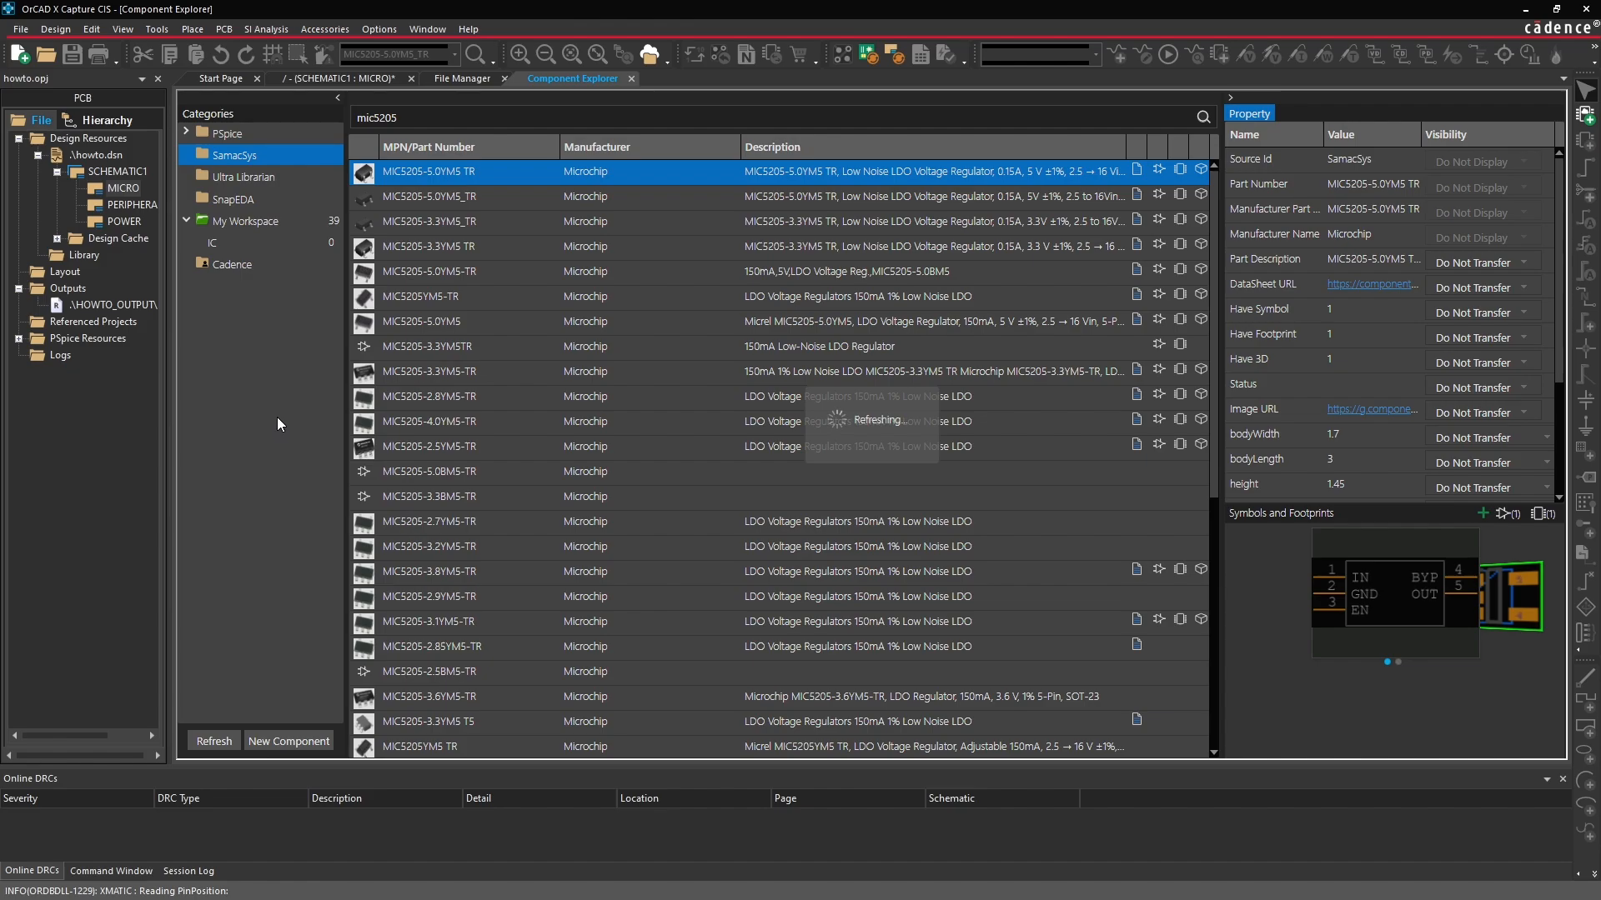
click(228, 241)
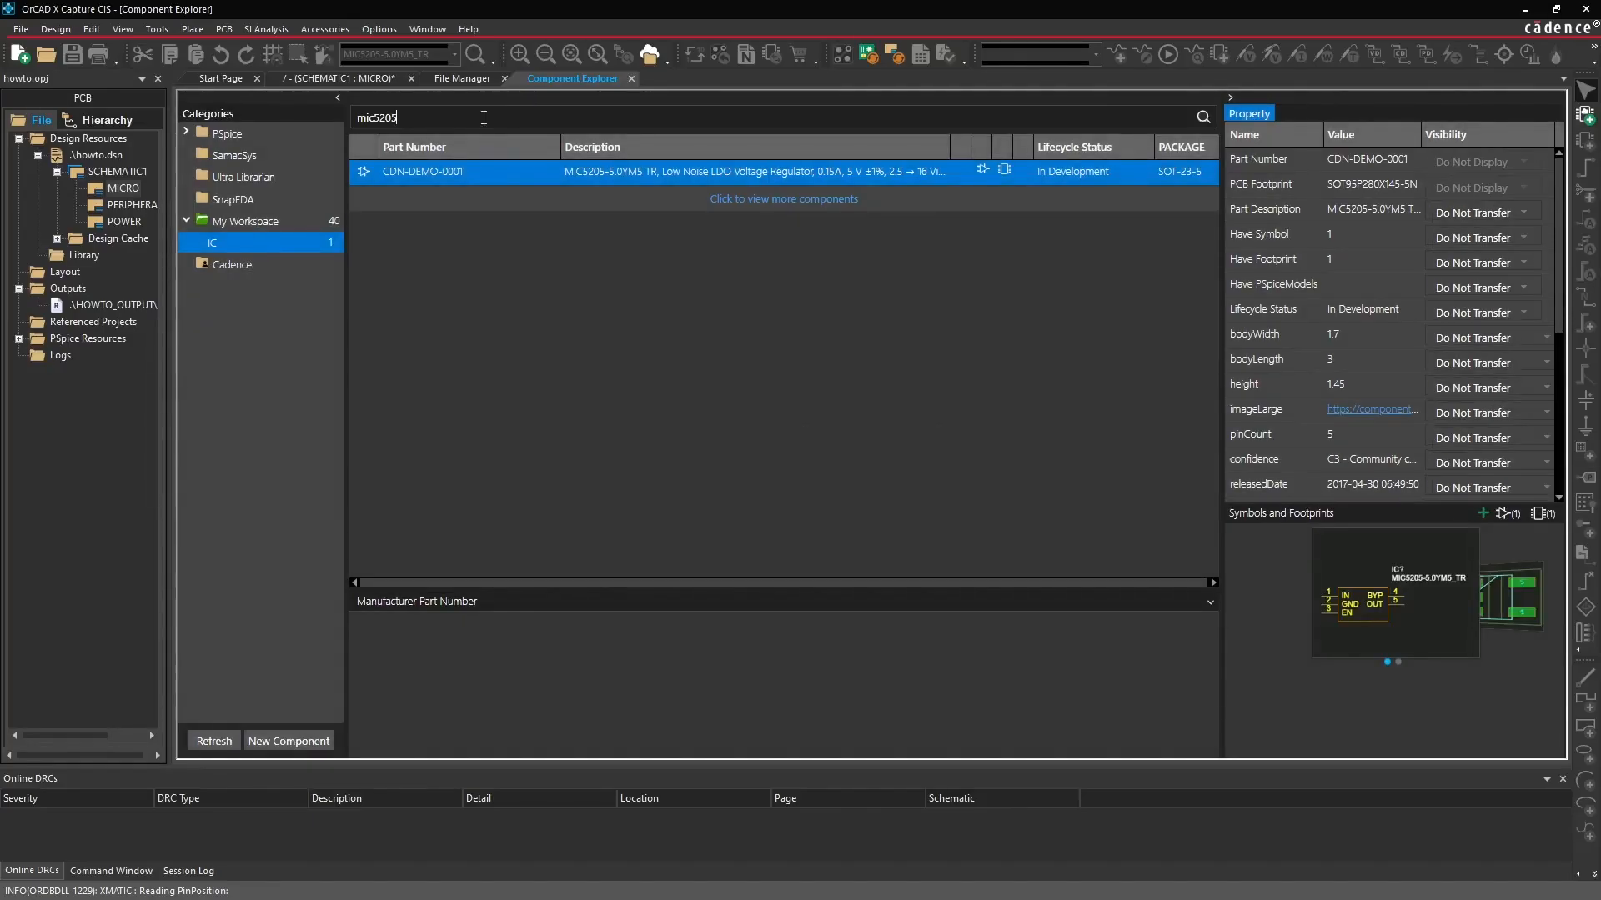
double_click(483, 117)
key(BackSpace)
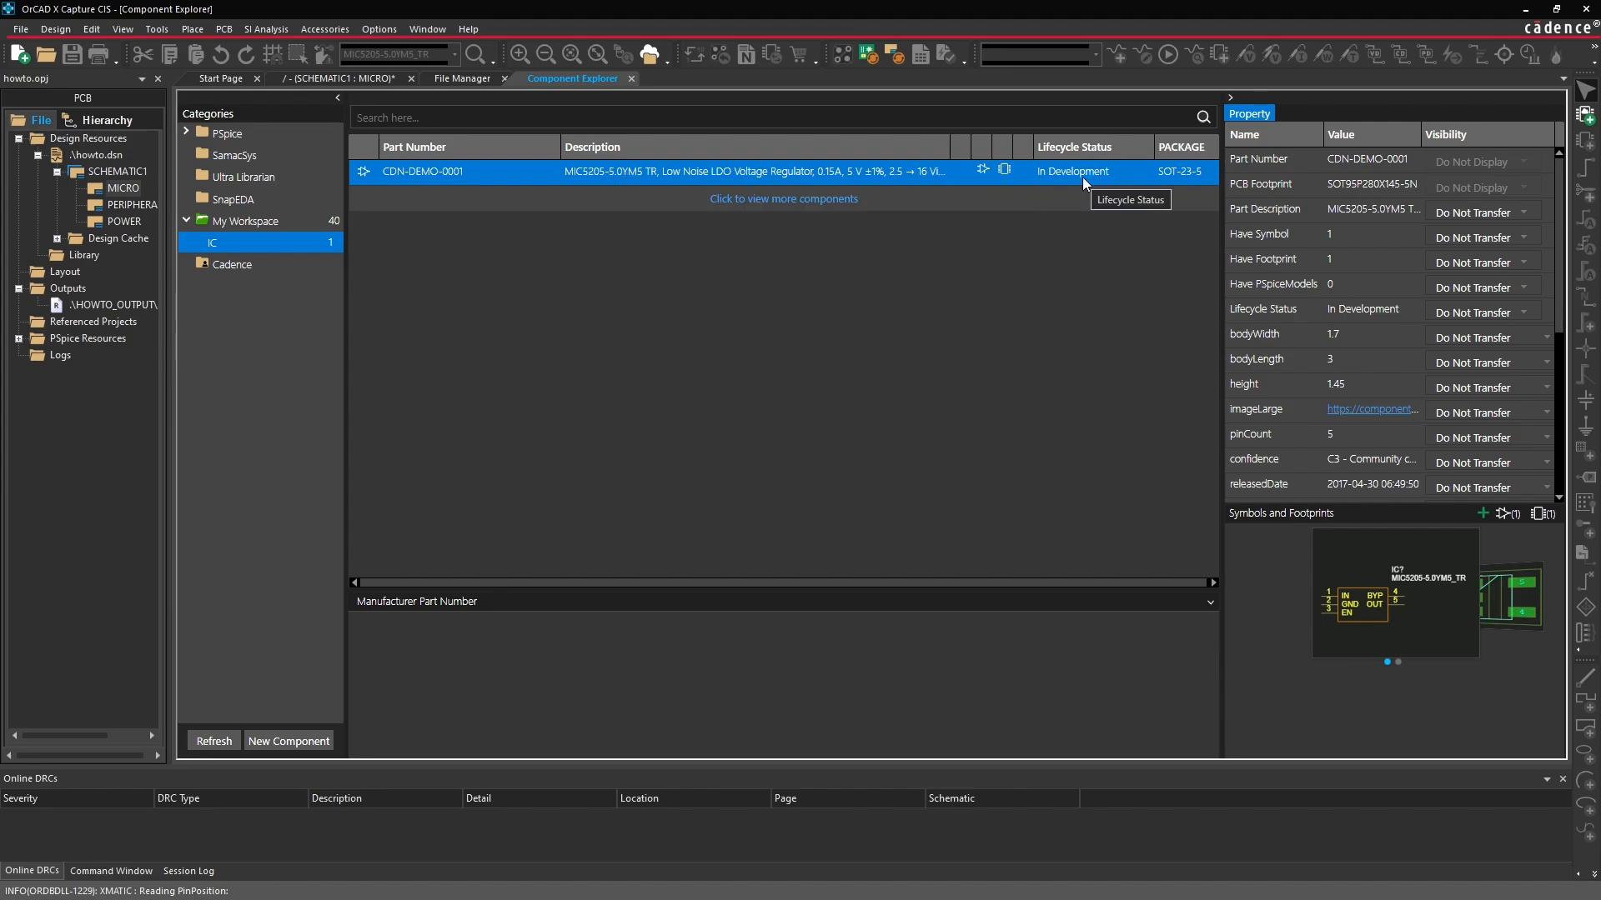
Place three instances of CDN-DEMO-0001 on the MICRO schematic page, two stacked vertically and one beside the lower part.
right_click(861, 168)
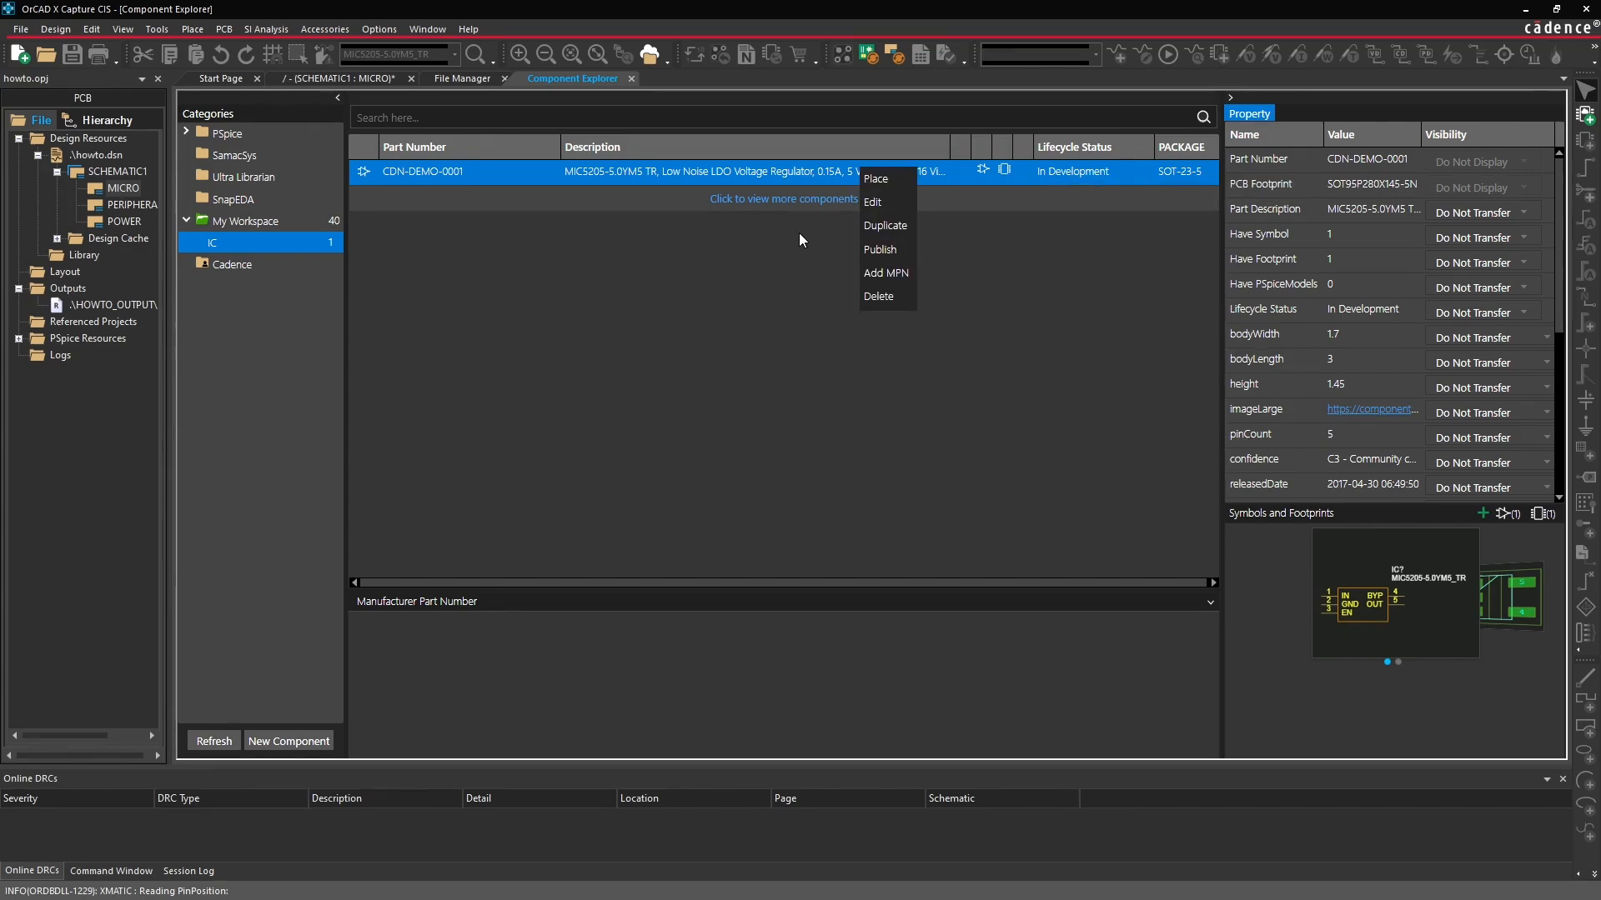
click(885, 185)
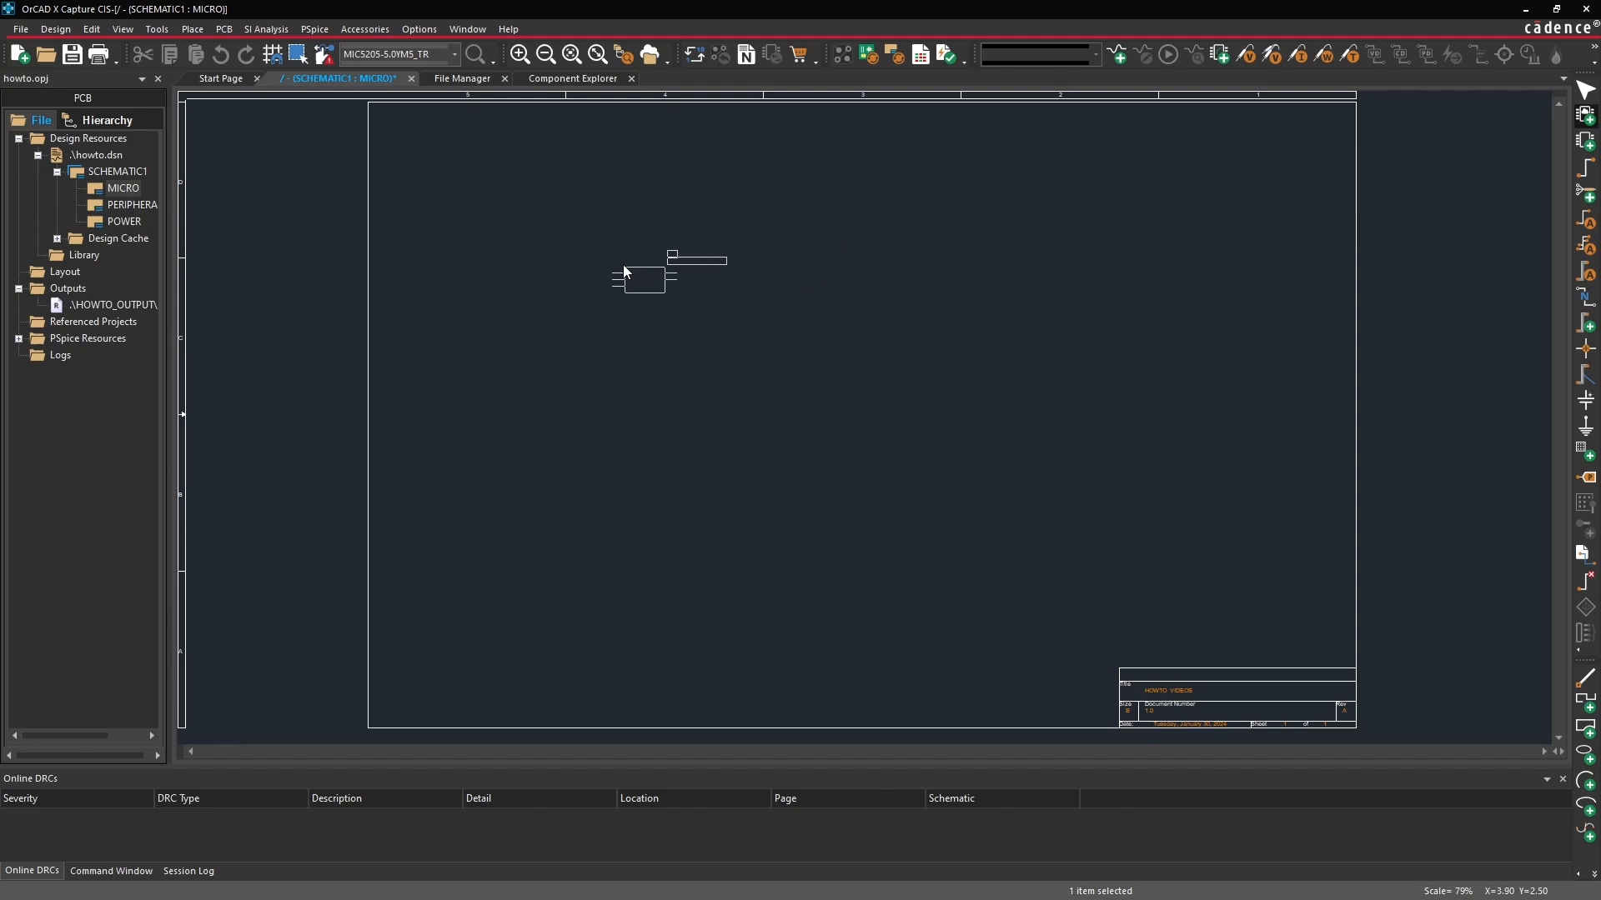
click(625, 271)
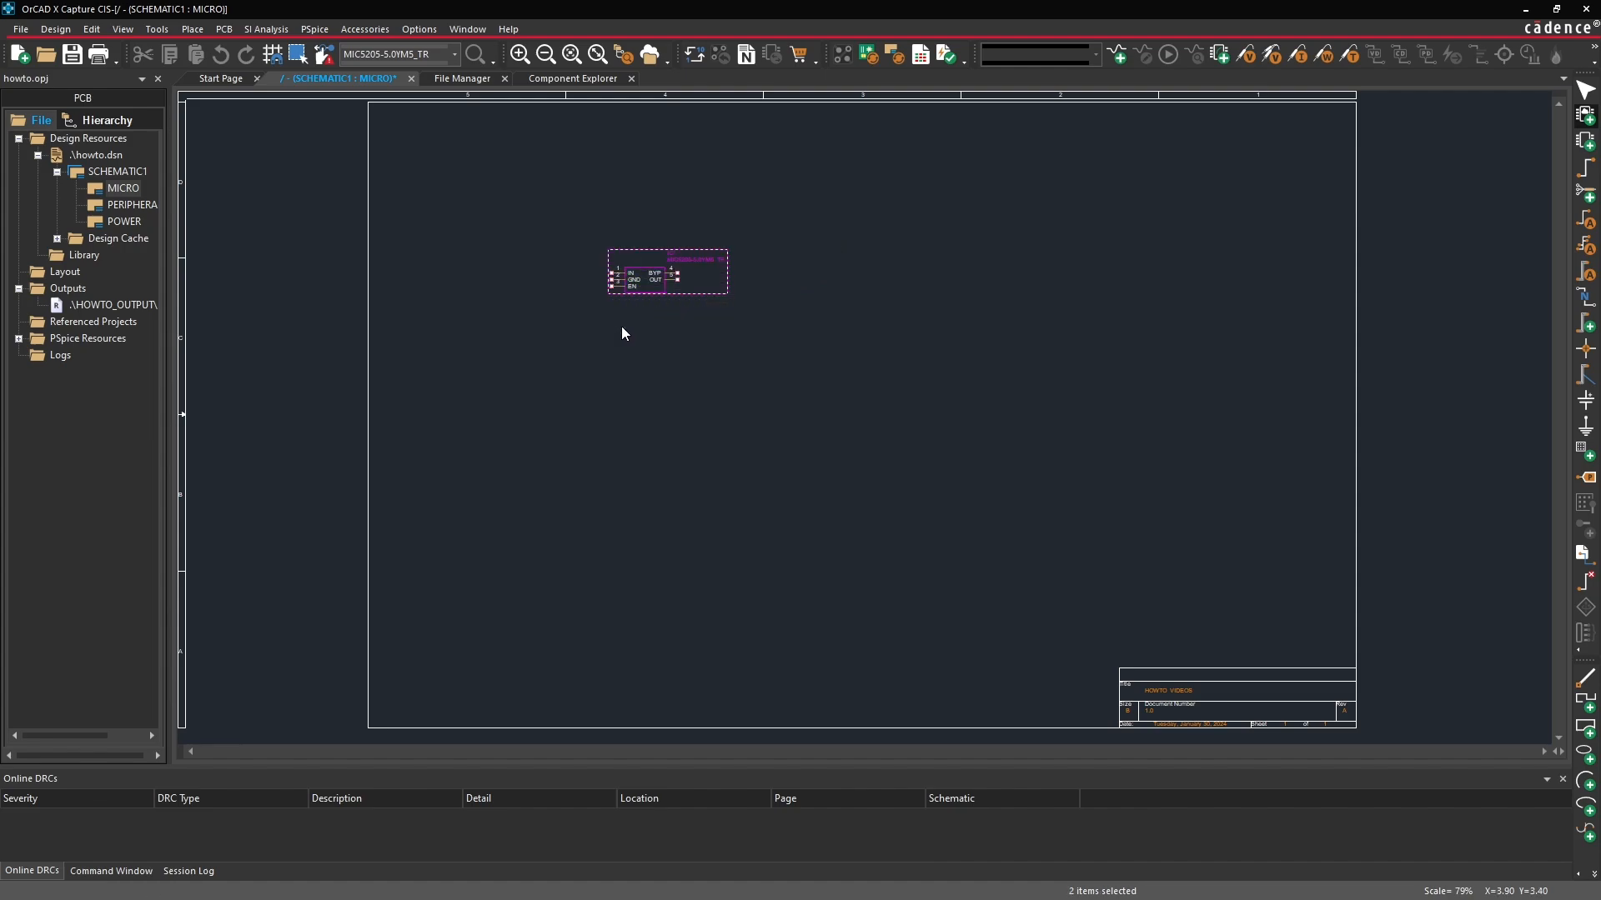
click(627, 332)
click(772, 331)
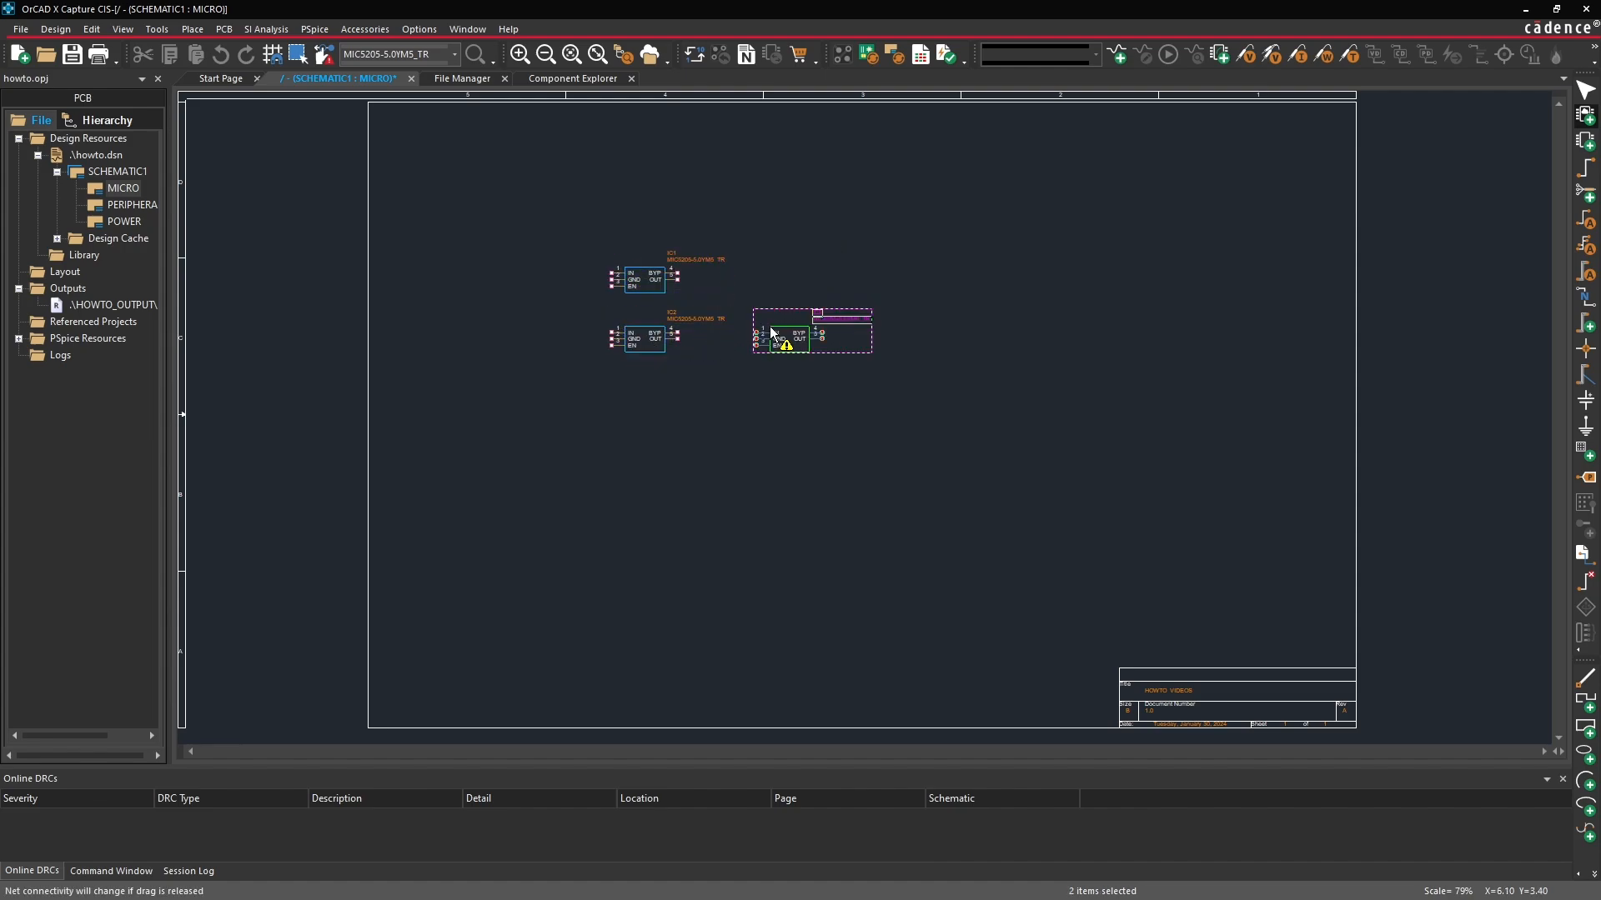
right_click(967, 306)
click(993, 308)
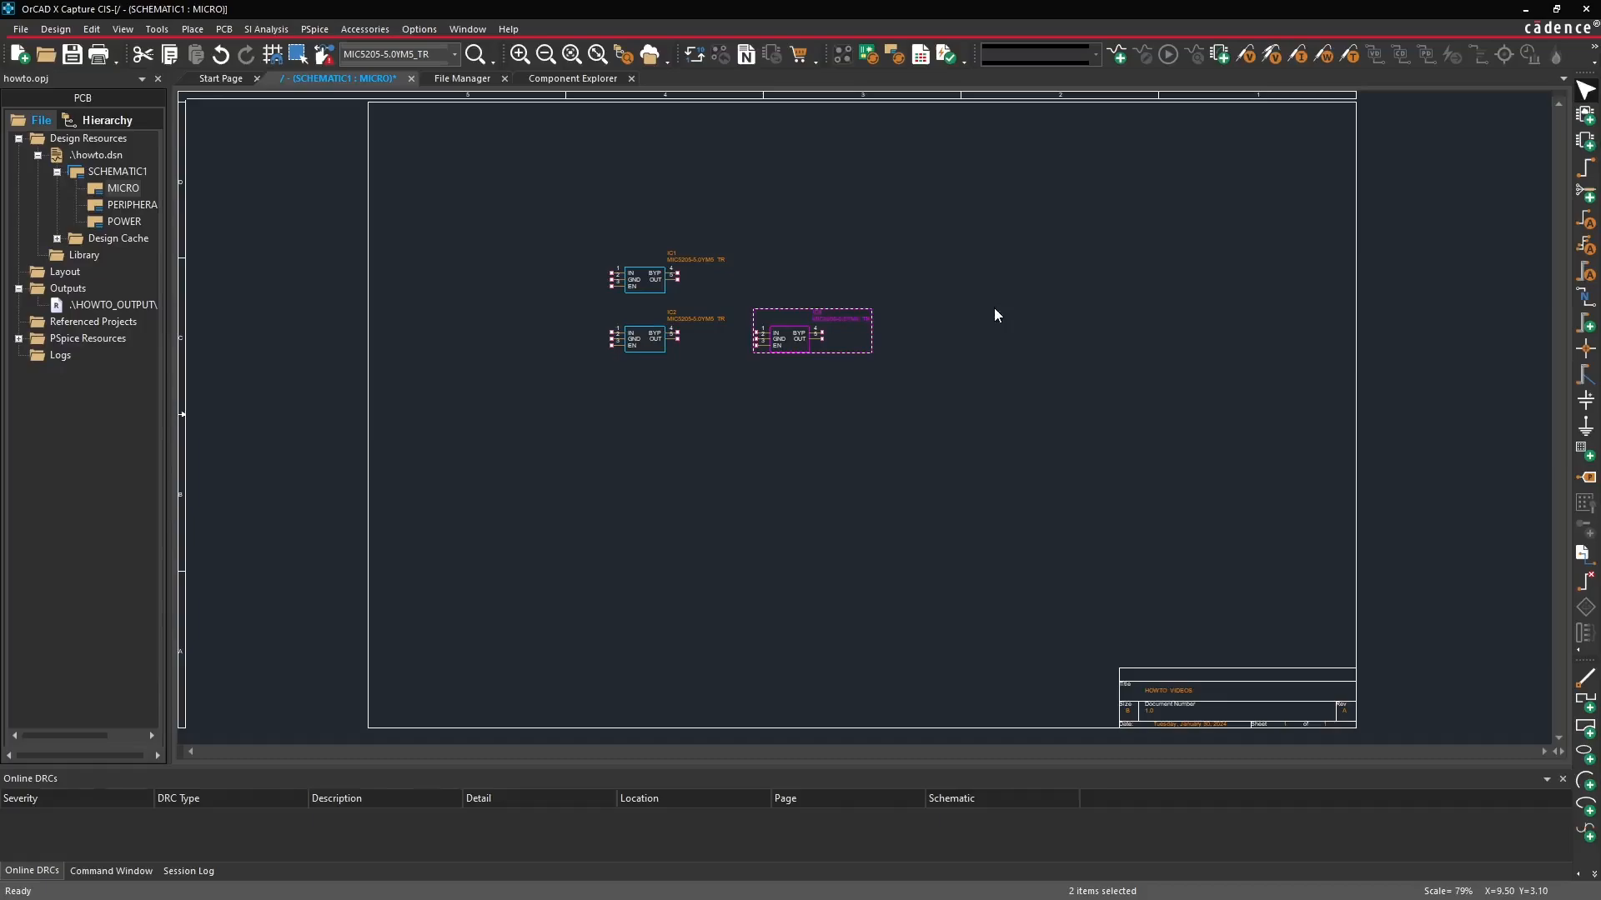
click(948, 324)
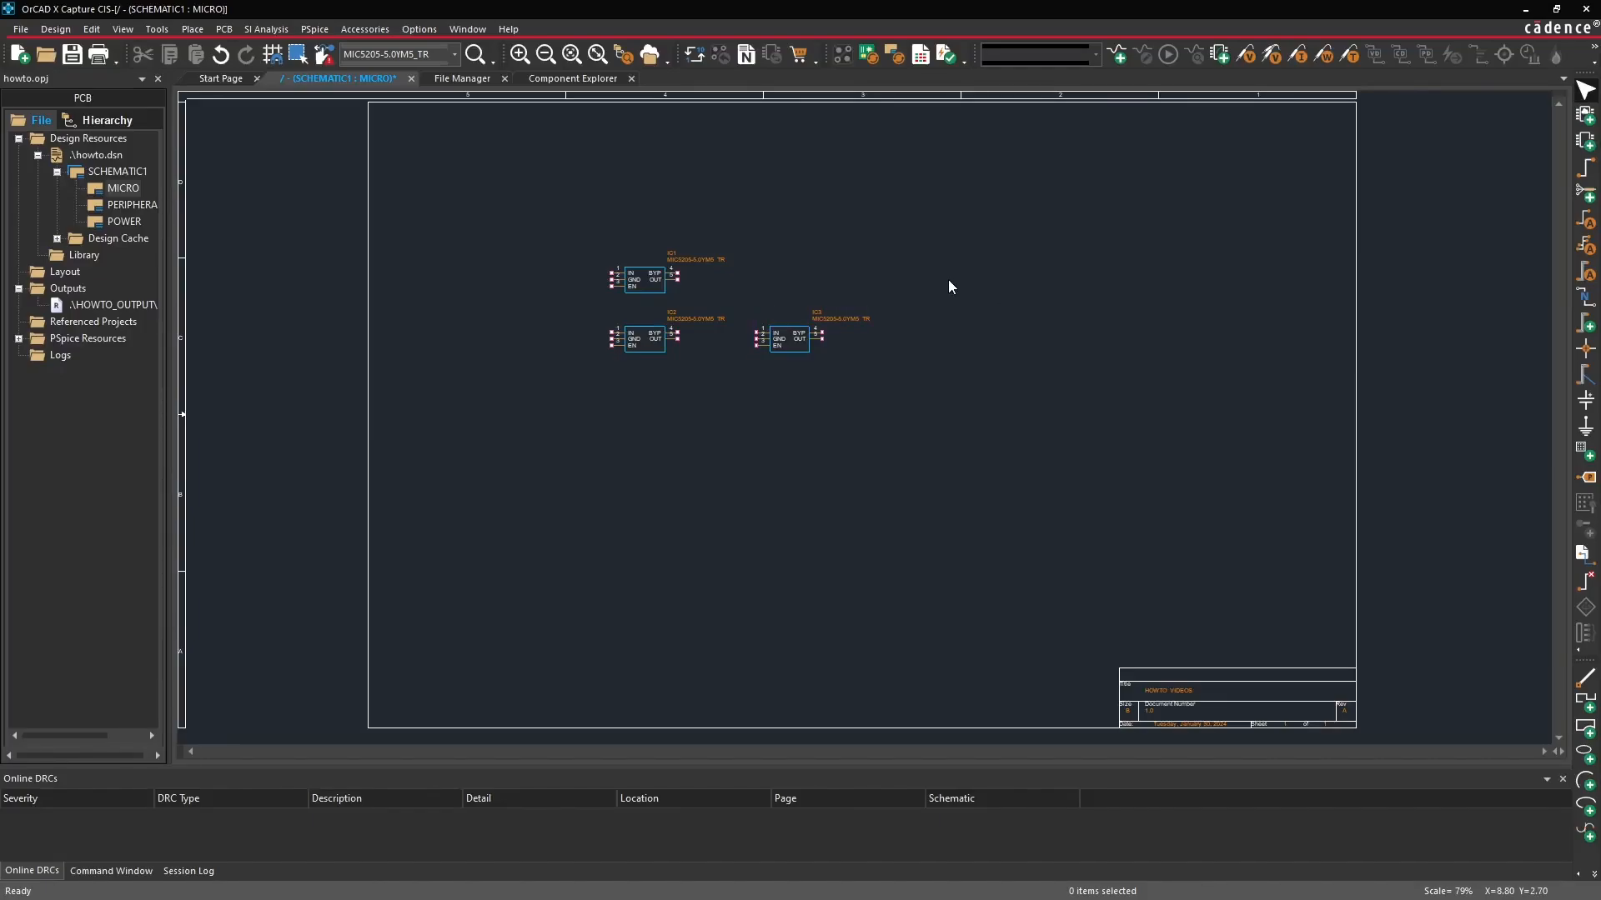